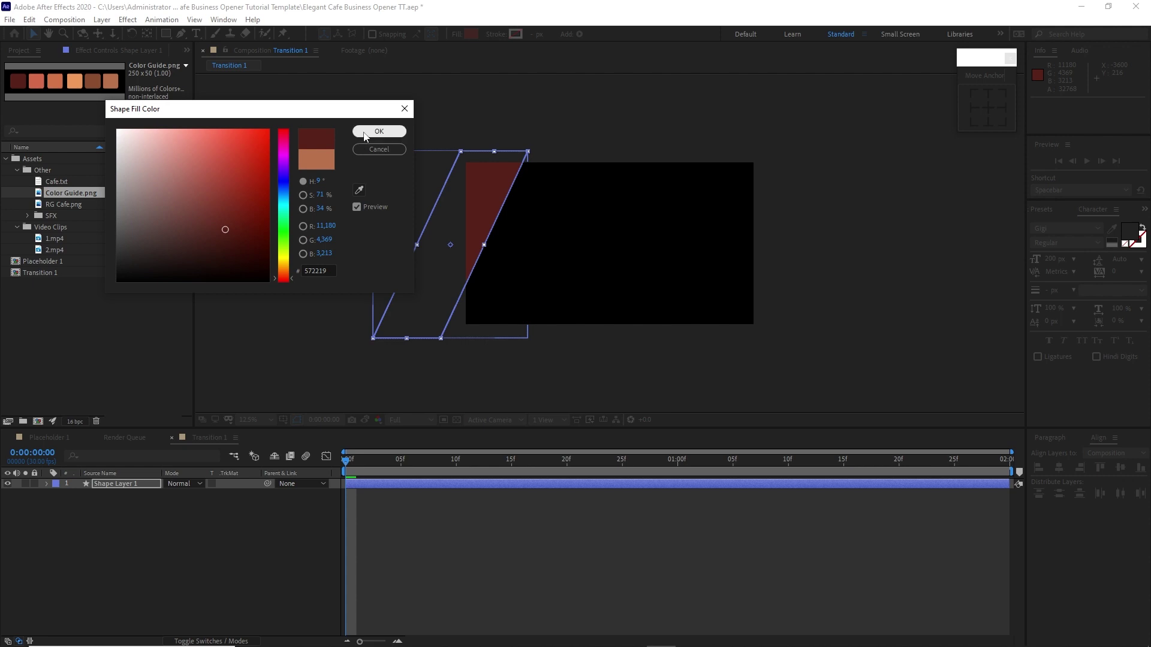
Apply the dark red fill 572219 to Shape Layer 1, and duplicate the layer with a Cyan label on the copy.
click(377, 131)
click(102, 483)
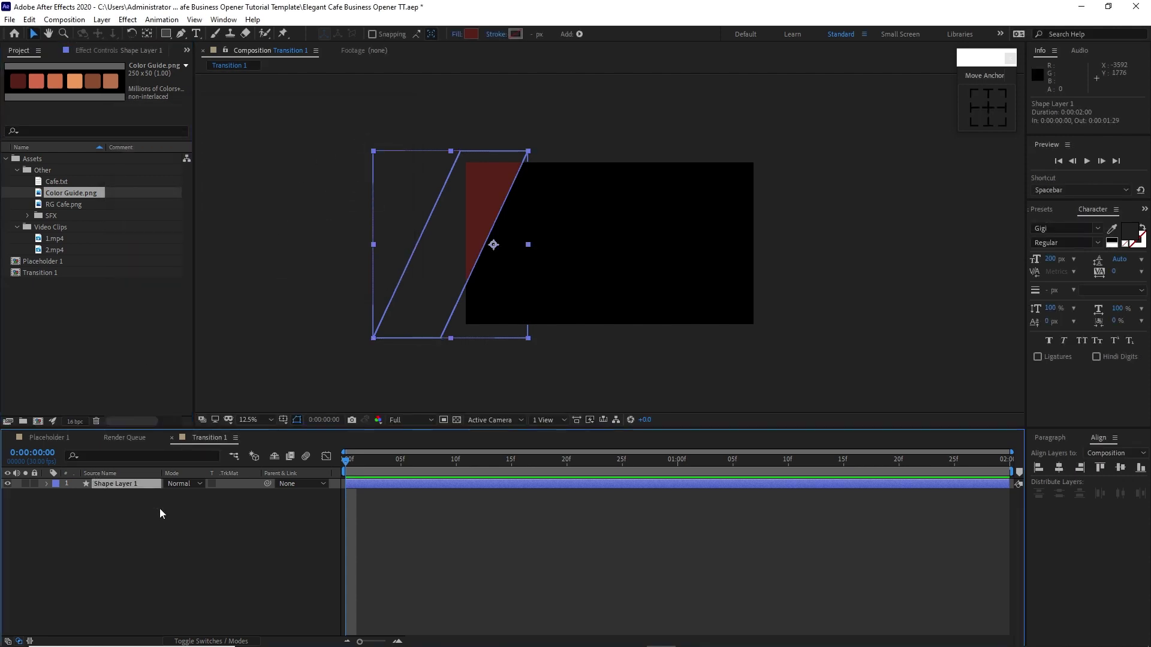
key(ctrl+d)
click(55, 484)
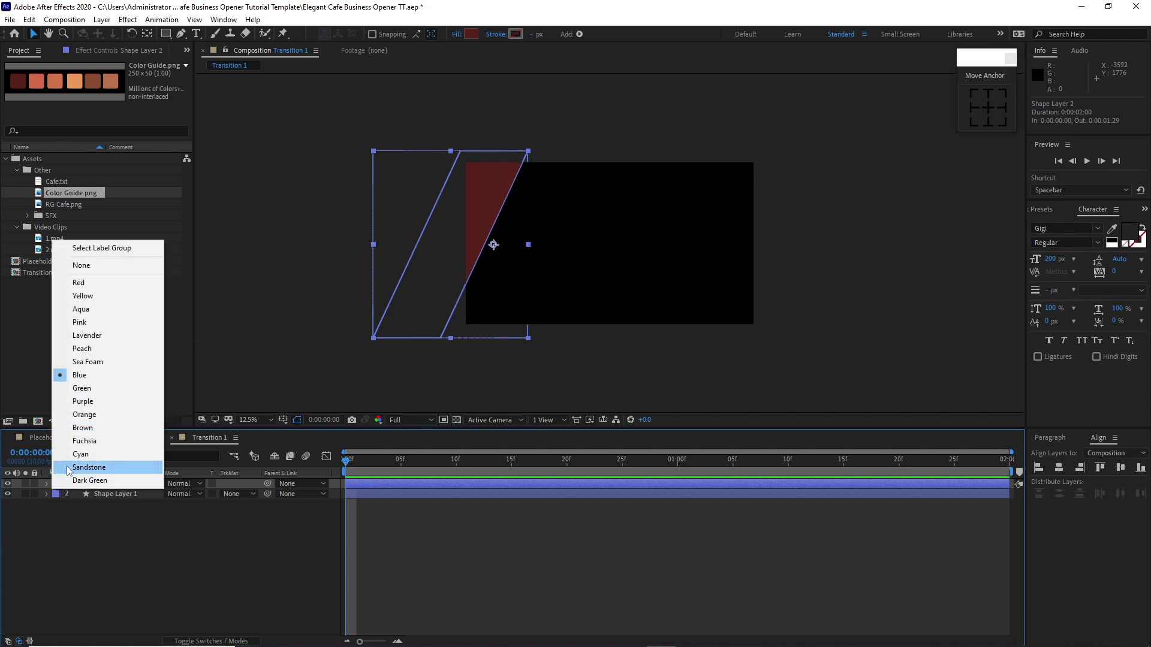
click(69, 453)
Set the position of Rectangle 1 in Shape Layer 2 to -1304, 14, shifting the slanted stripe to the right.
click(47, 483)
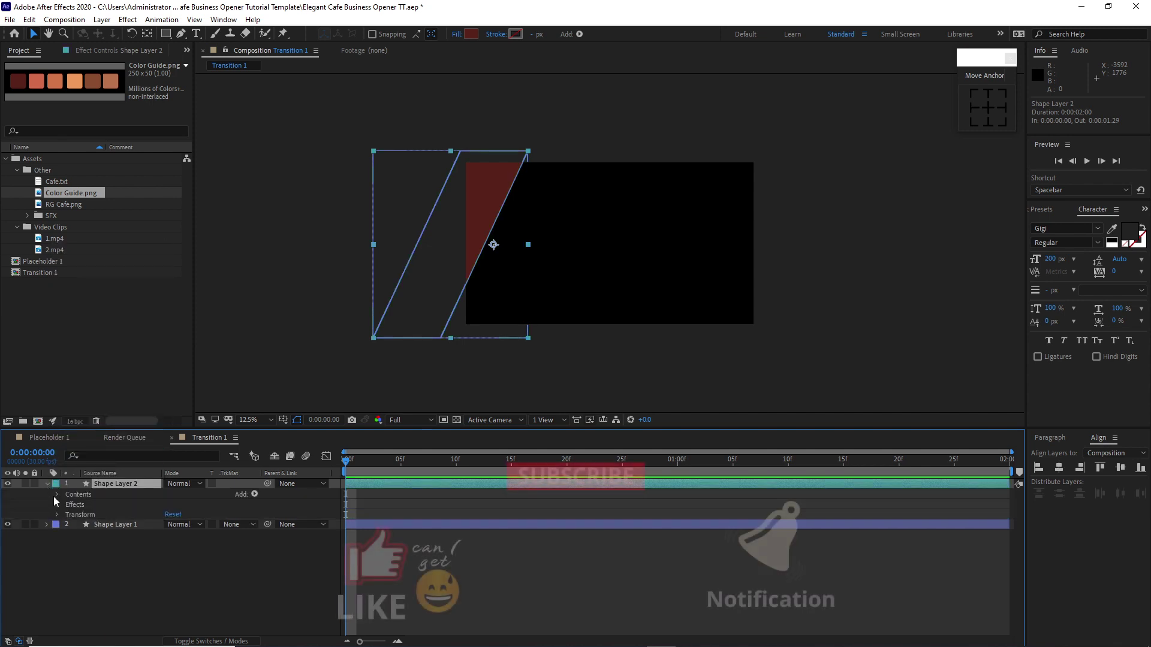
click(67, 504)
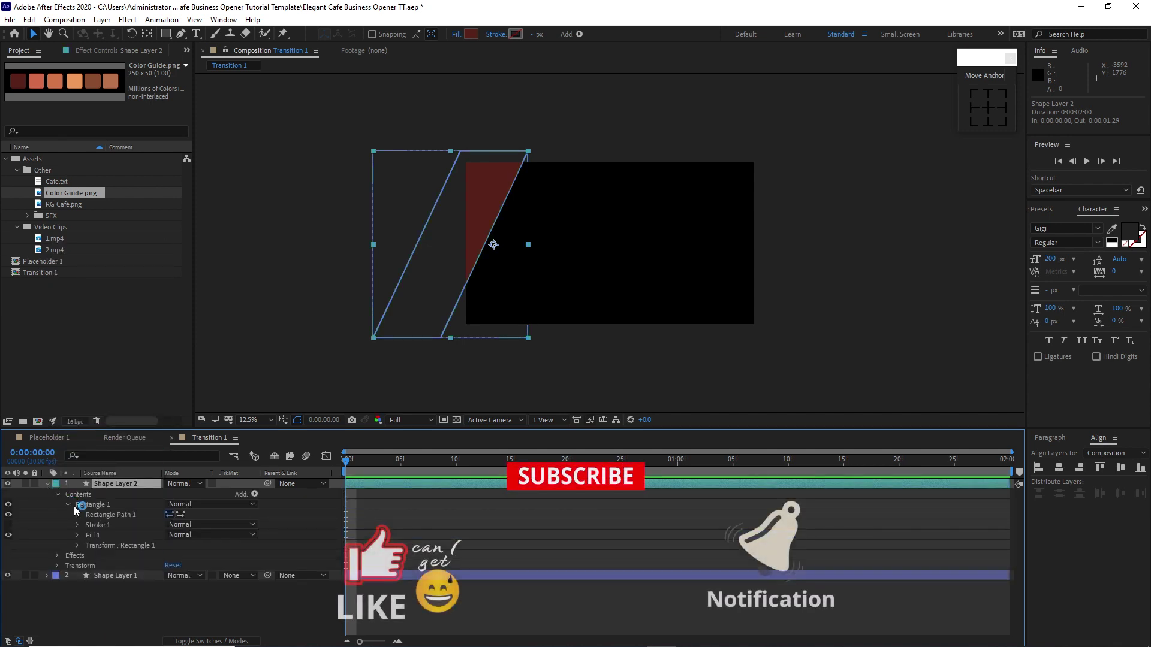
click(78, 545)
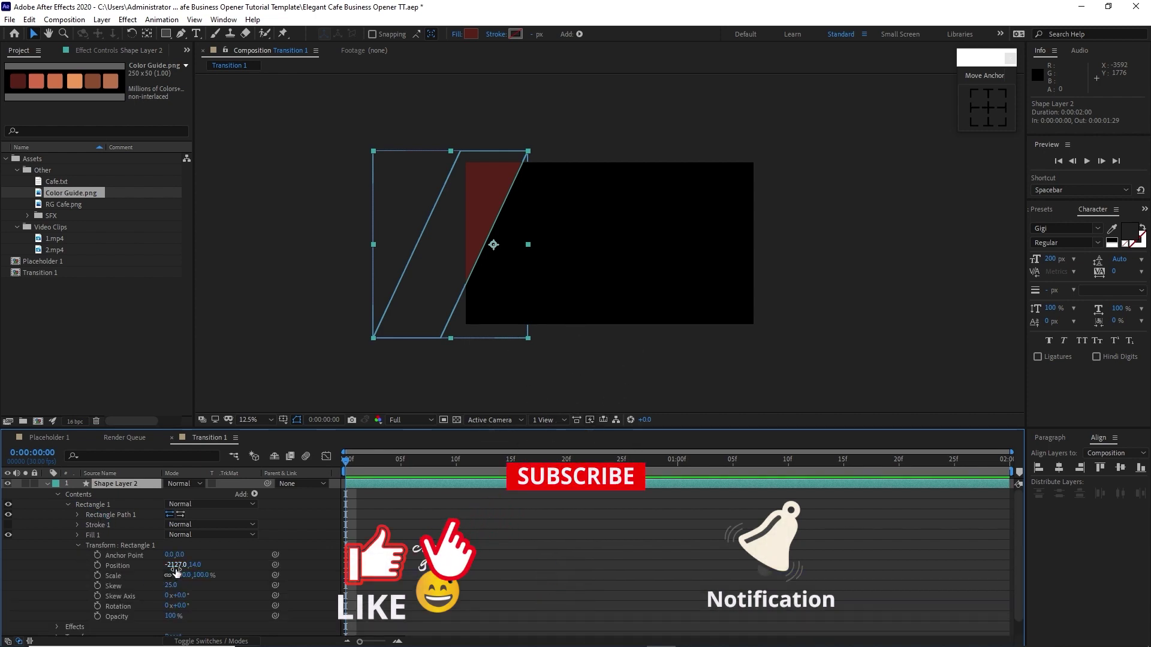
drag(173, 565, 642, 540)
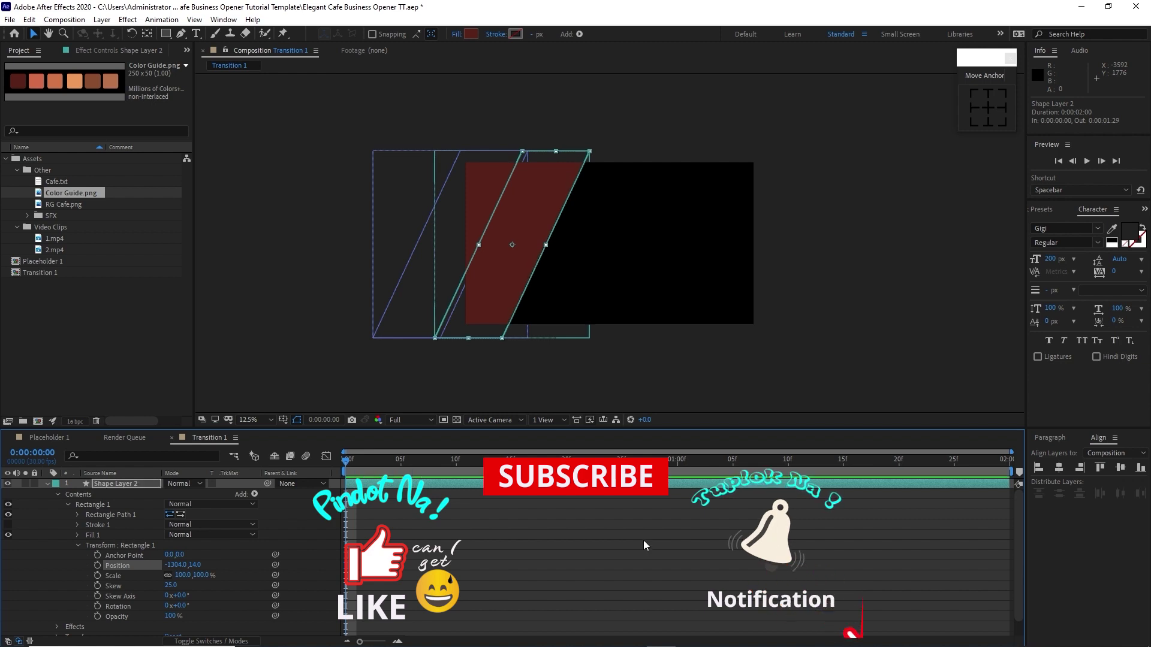
Change Shape Layer 2's fill to orange D37548, sampled from the third swatch of the color guide.
click(471, 33)
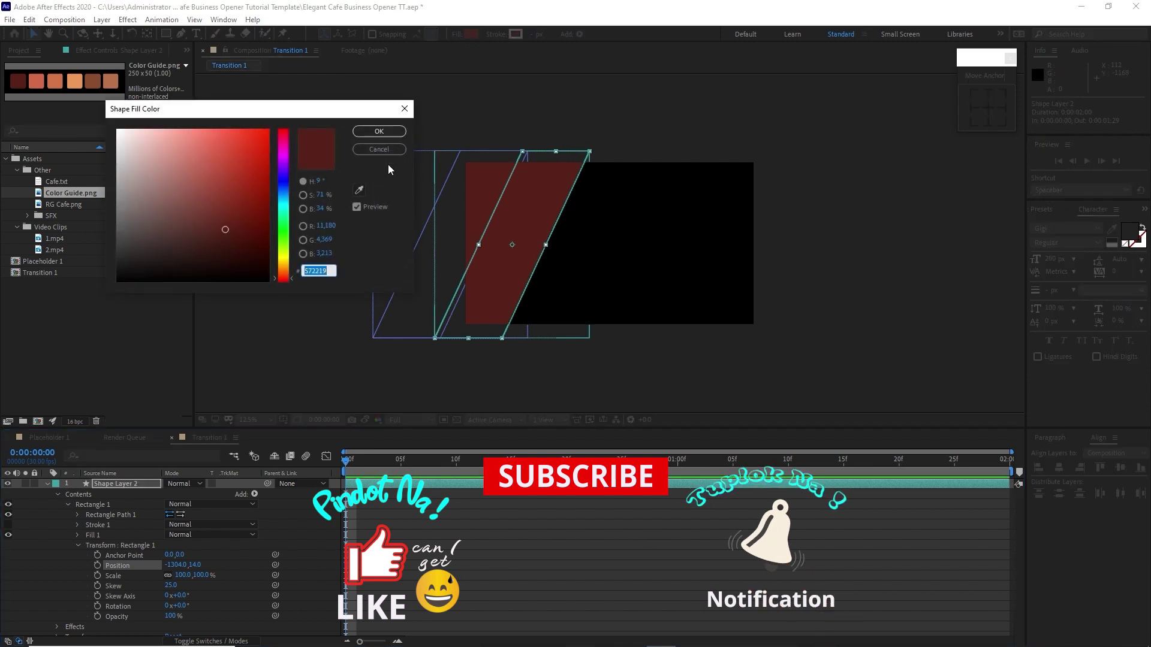
click(359, 189)
click(59, 85)
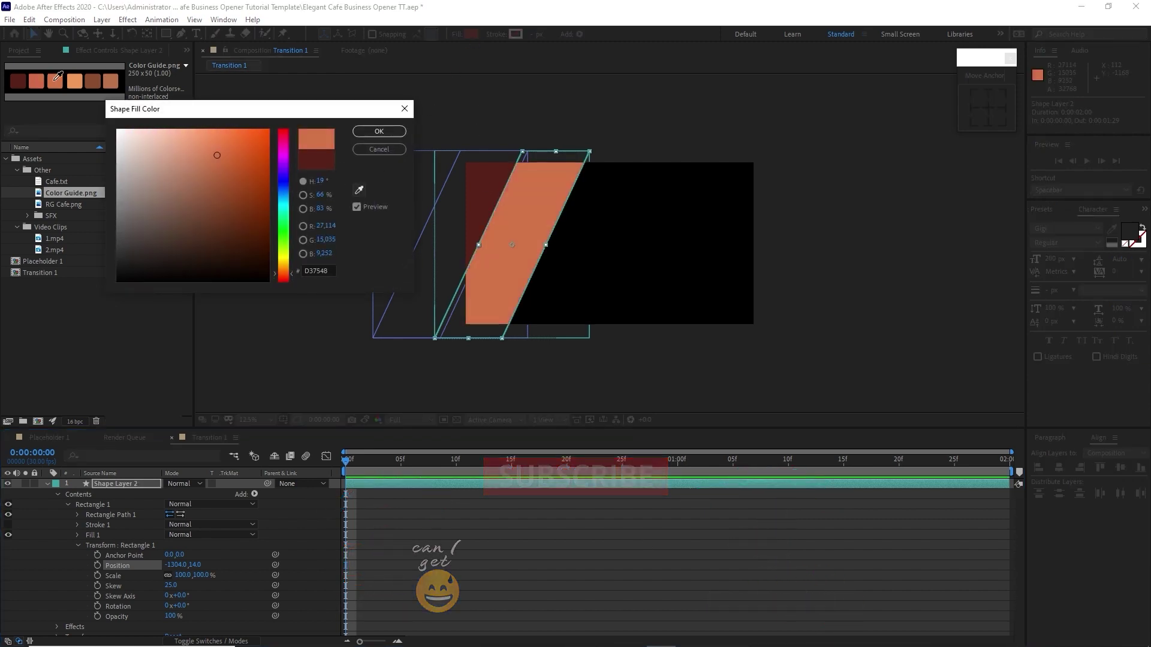
click(376, 133)
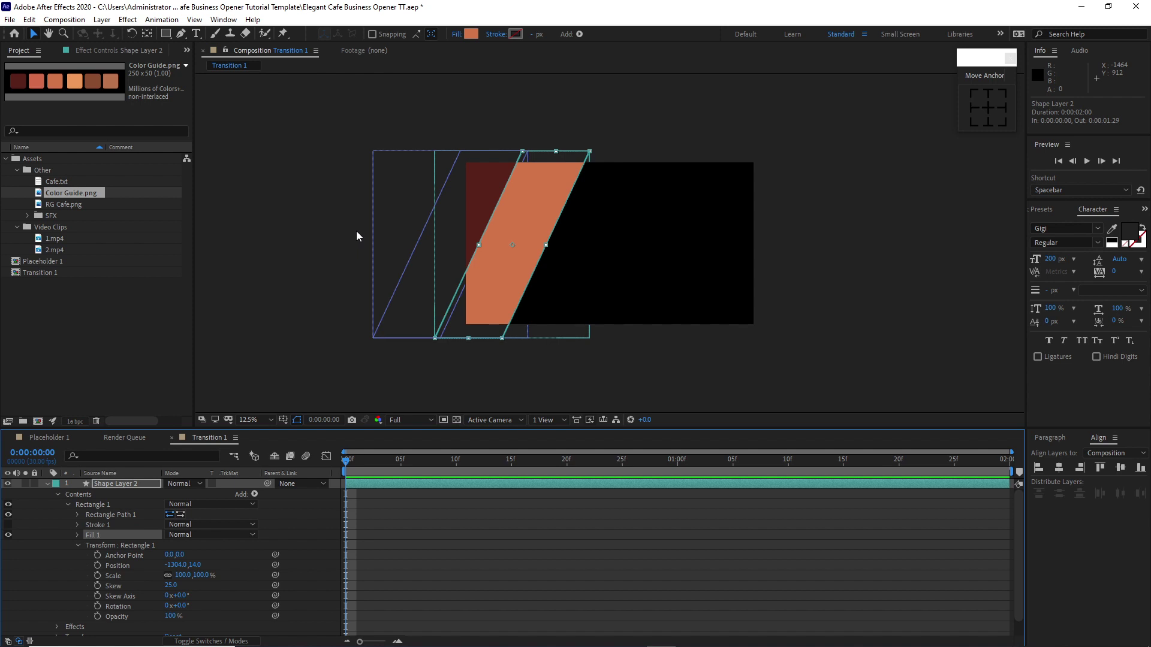
Collapse Shape Layer 2's properties and move the layer below Shape Layer 1 in the stack.
click(78, 545)
click(67, 504)
click(58, 494)
click(47, 484)
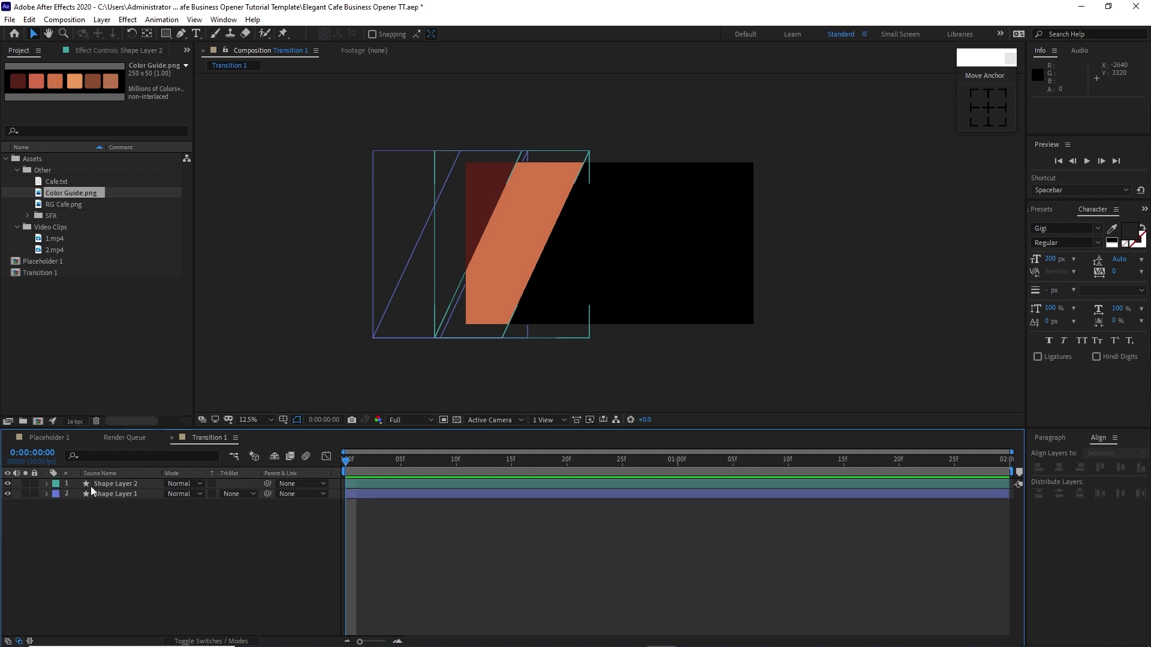
click(126, 482)
drag(126, 482, 117, 497)
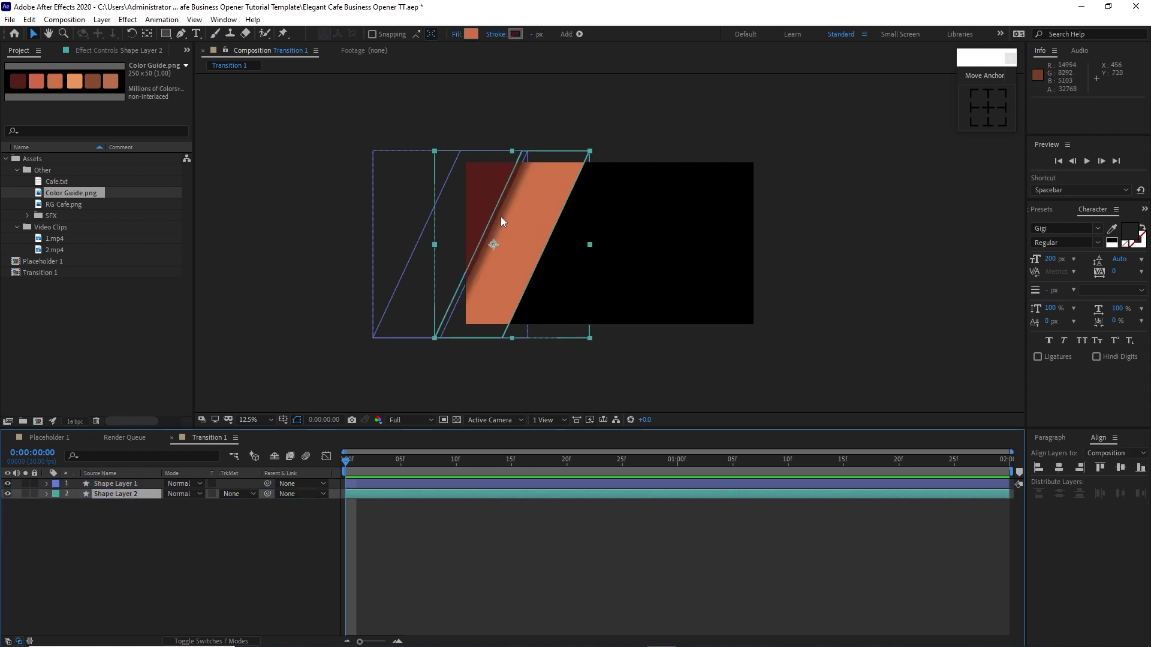
Duplicate Shape Layer 1 and set the copy's Rectangle 1 position to -493, 14.
click(131, 484)
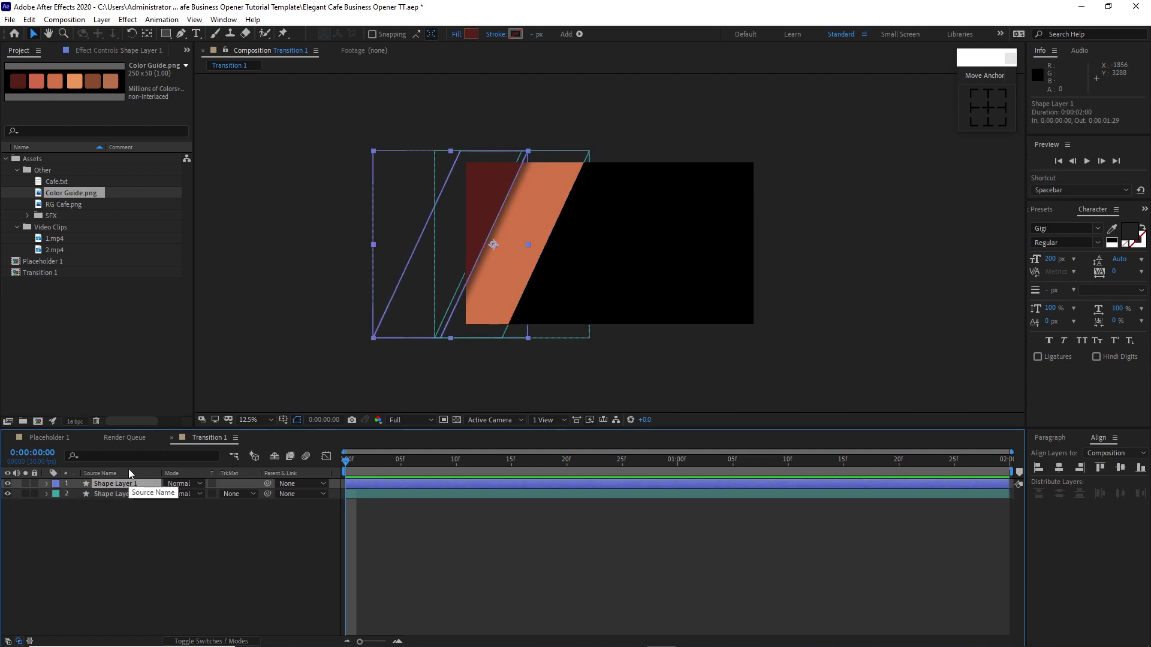
key(ctrl+d)
click(46, 483)
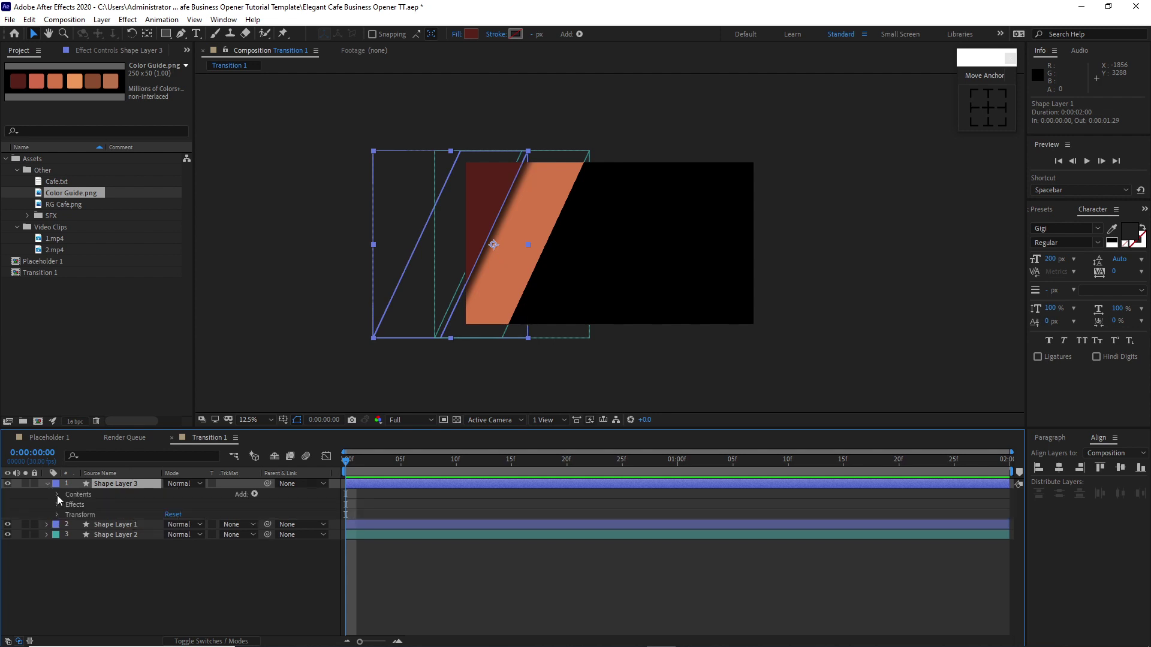
click(57, 495)
click(67, 505)
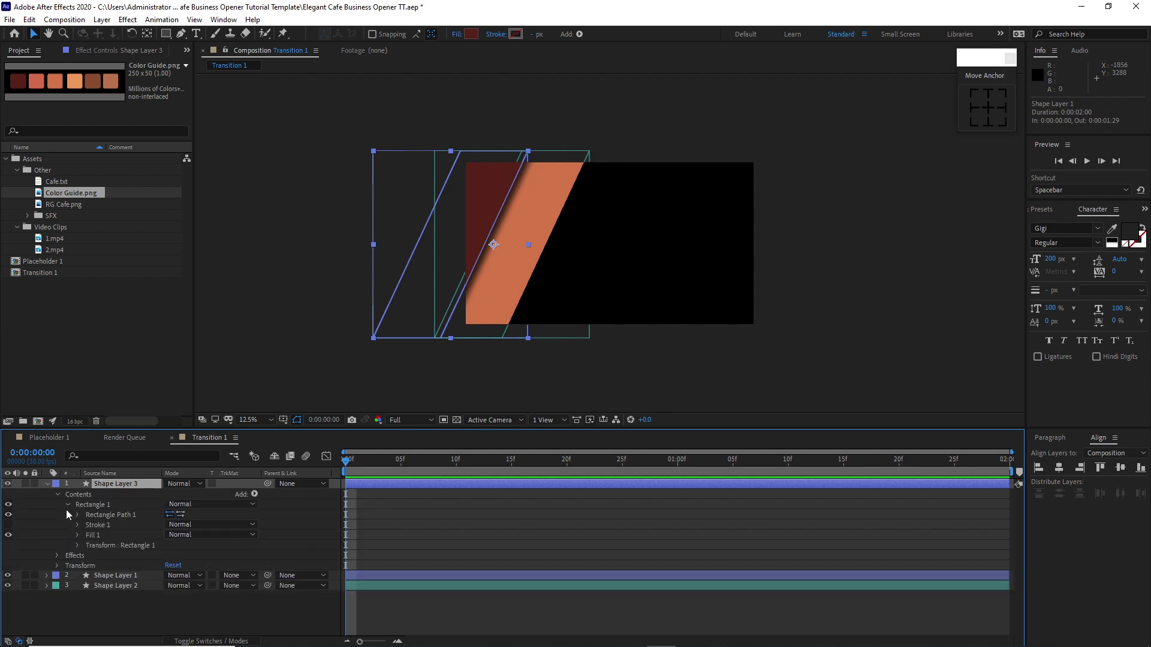
click(78, 545)
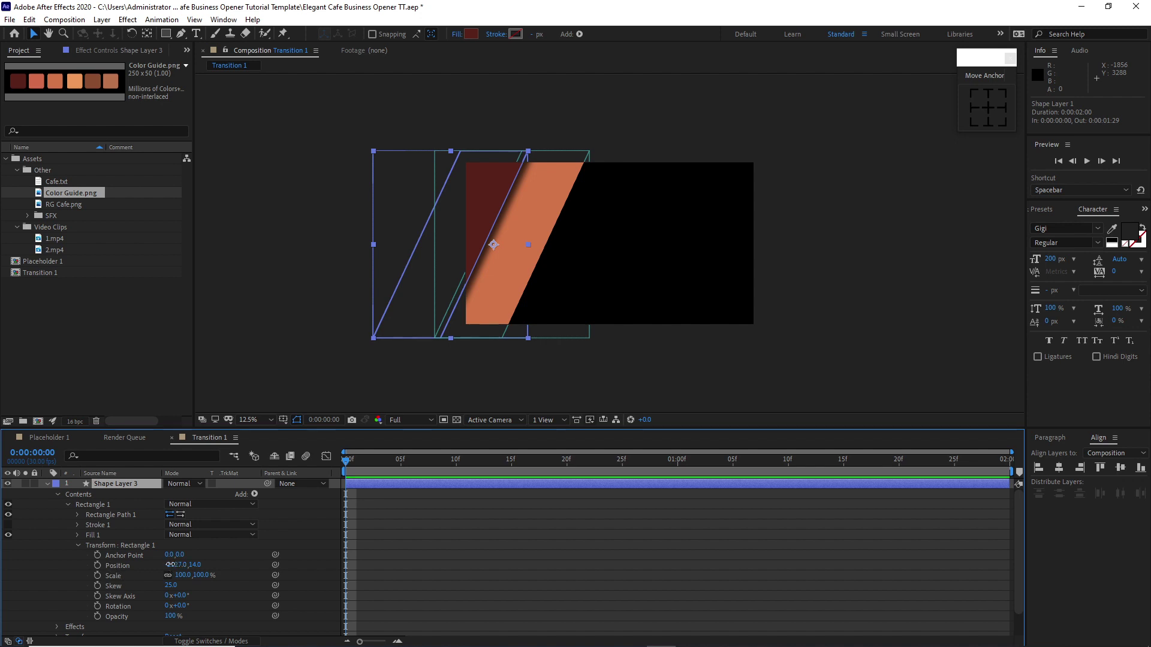
drag(174, 565, 501, 570)
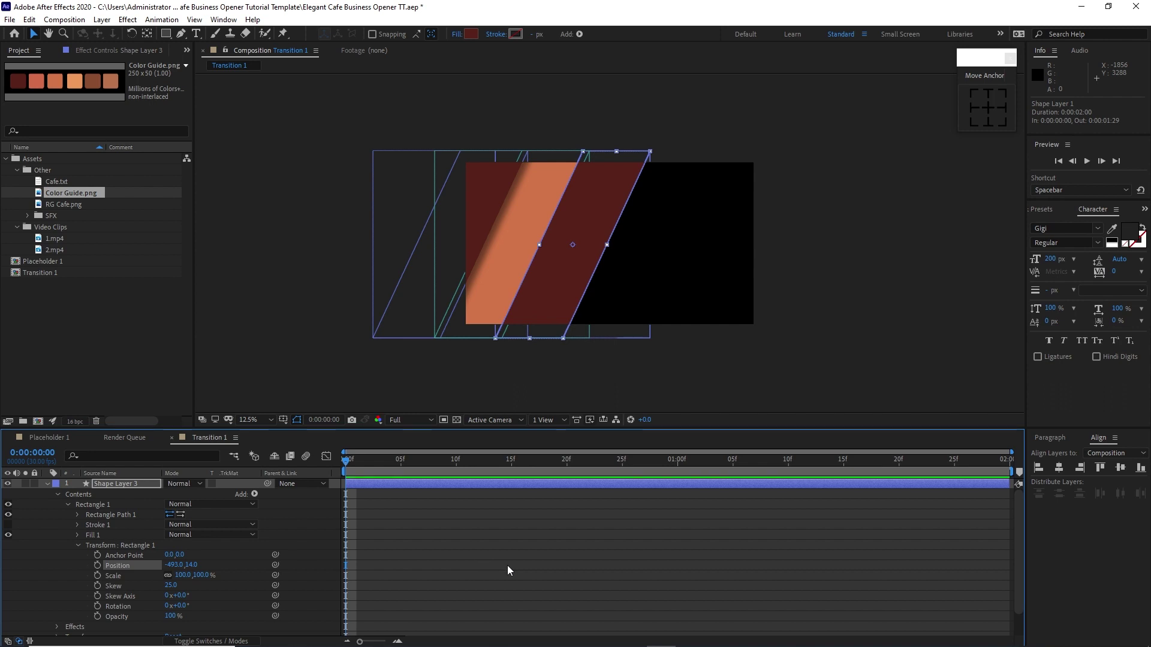
Change Shape Layer 3's fill to coral D36B4B, sampled from the color guide's second swatch, and collapse its properties.
click(471, 33)
click(360, 190)
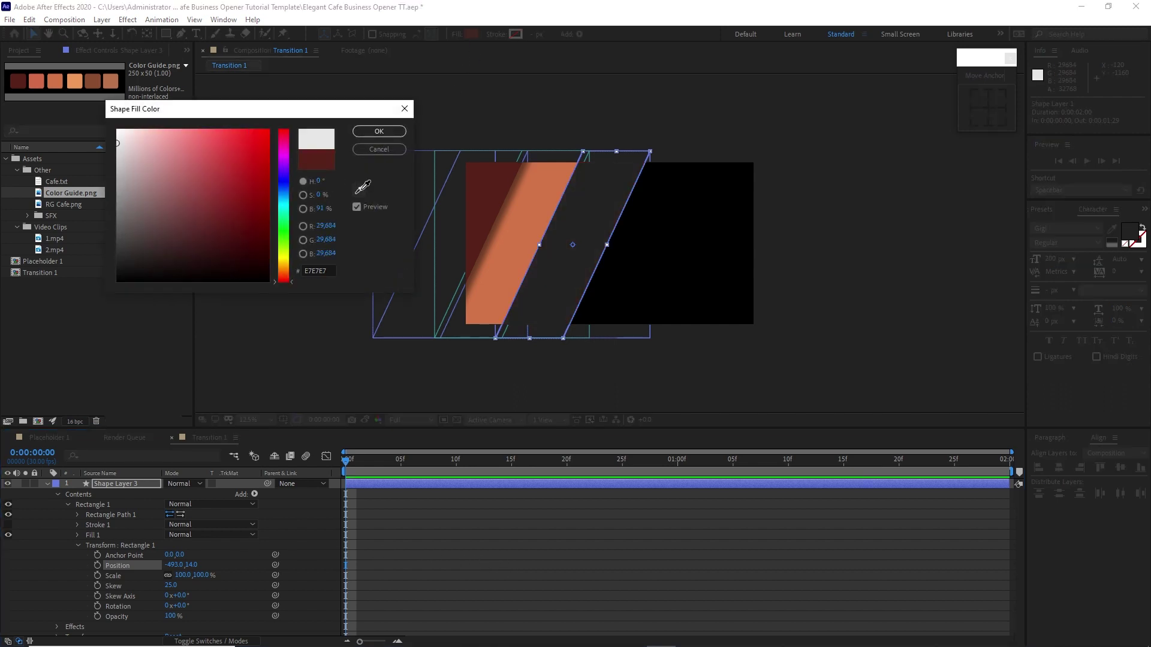
click(33, 82)
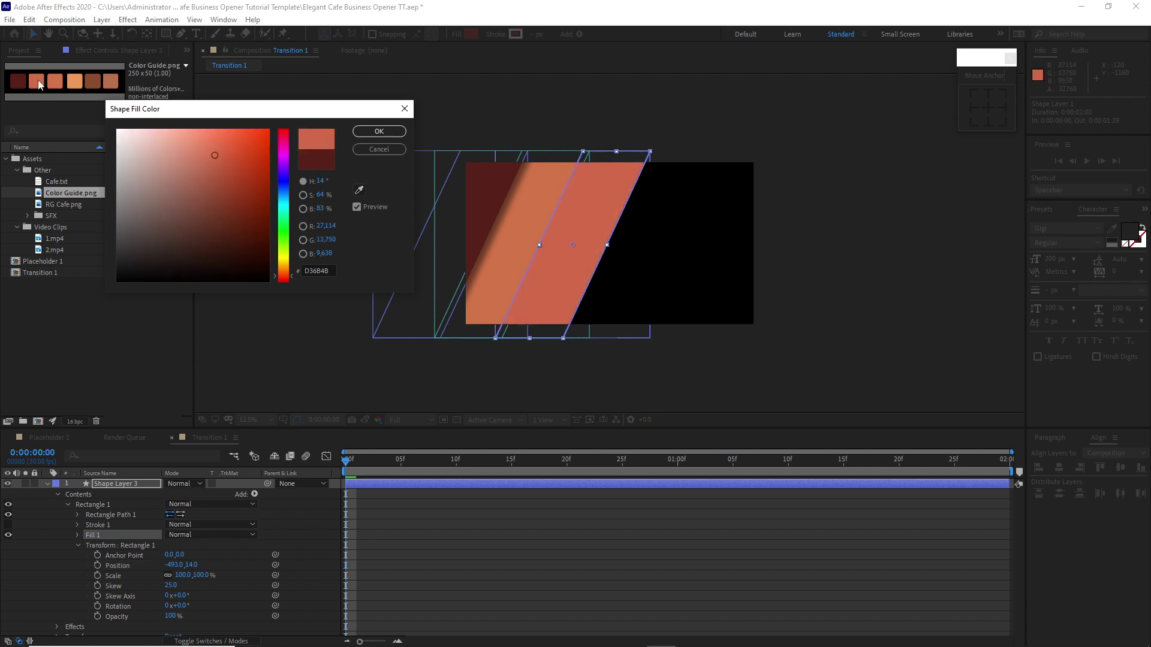
click(379, 131)
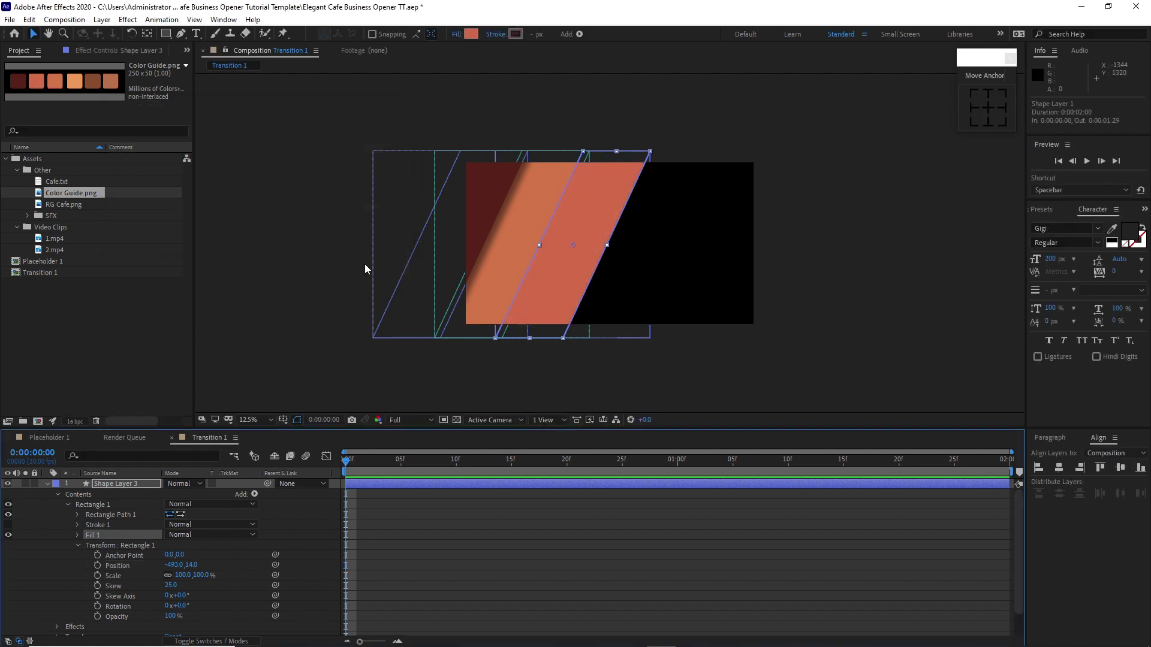
click(78, 546)
click(68, 505)
click(58, 494)
click(48, 484)
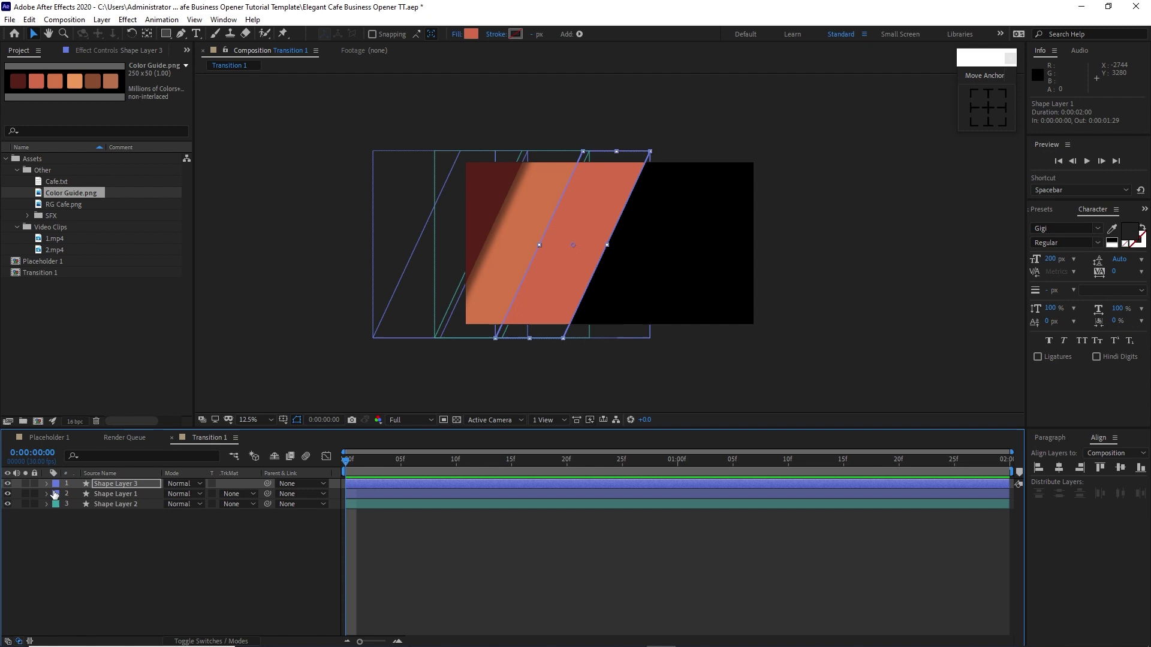
Duplicate Shape Layer 2 and set the copy's Rectangle 1 position to 323, 14.
click(123, 505)
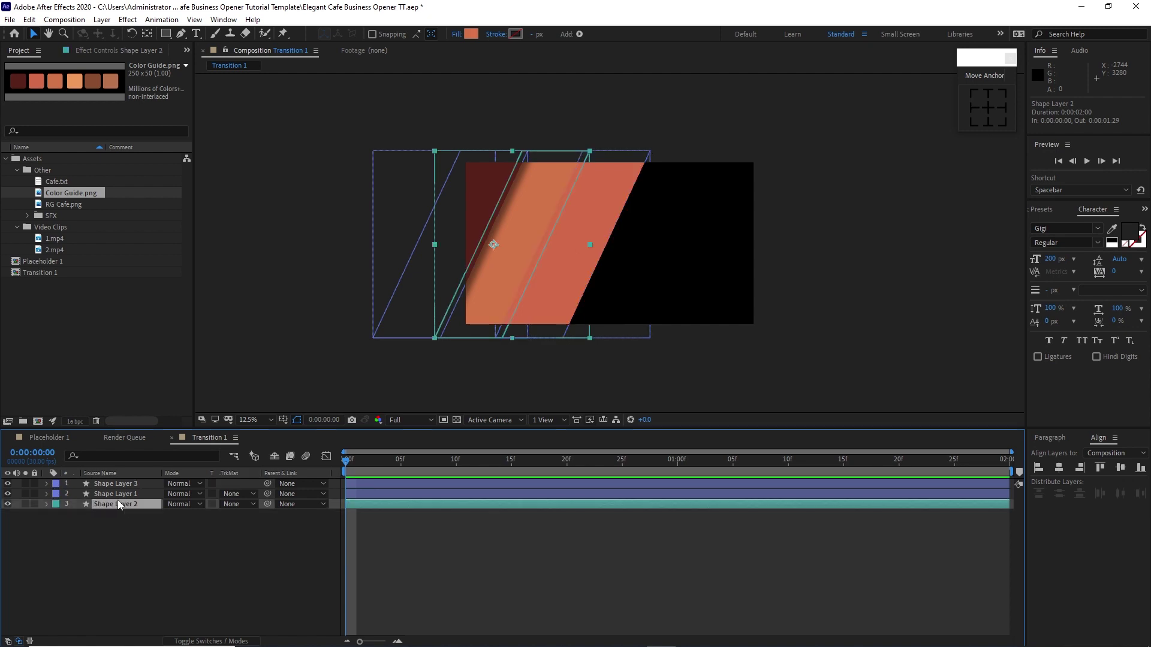
key(ctrl+d)
click(47, 504)
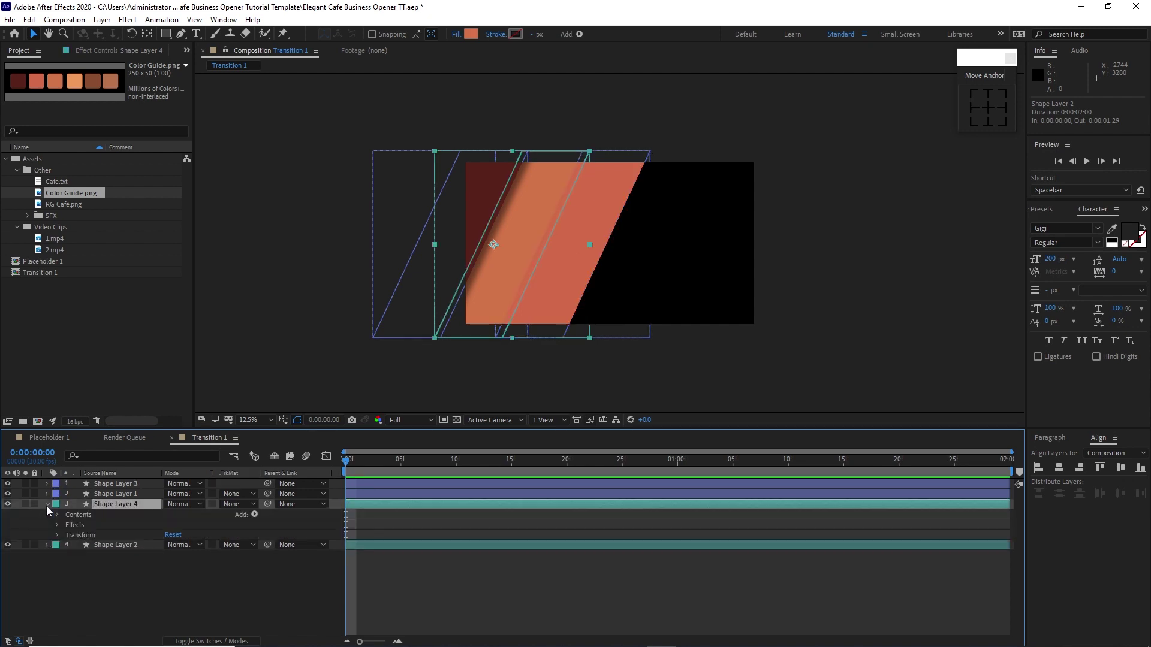
click(54, 516)
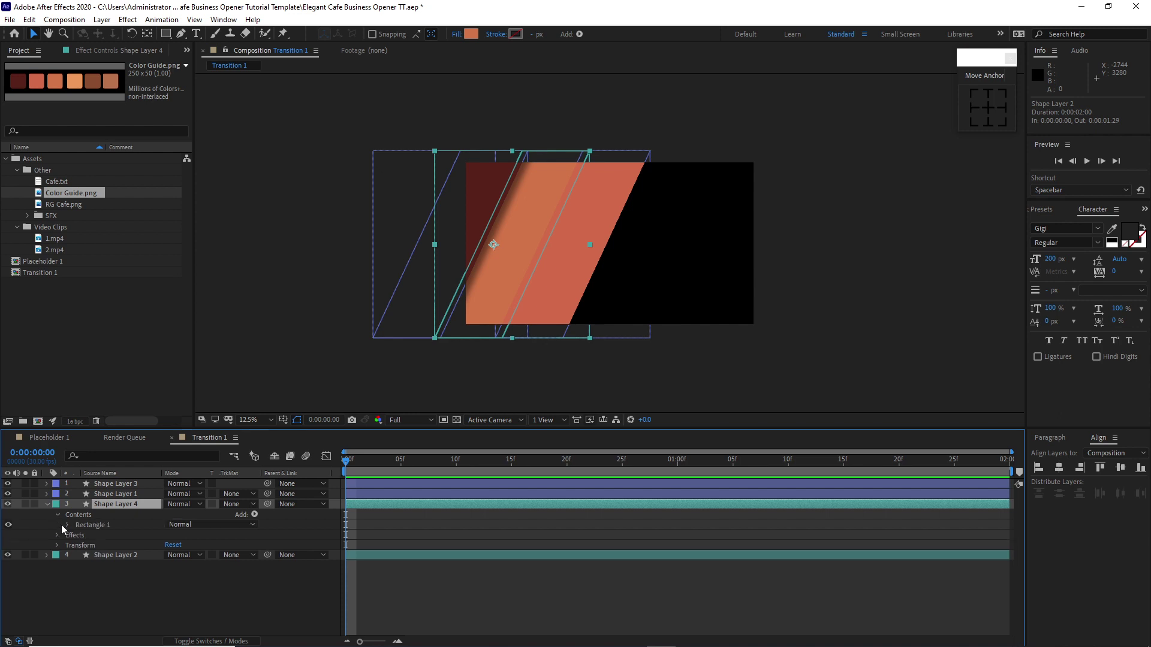
click(67, 526)
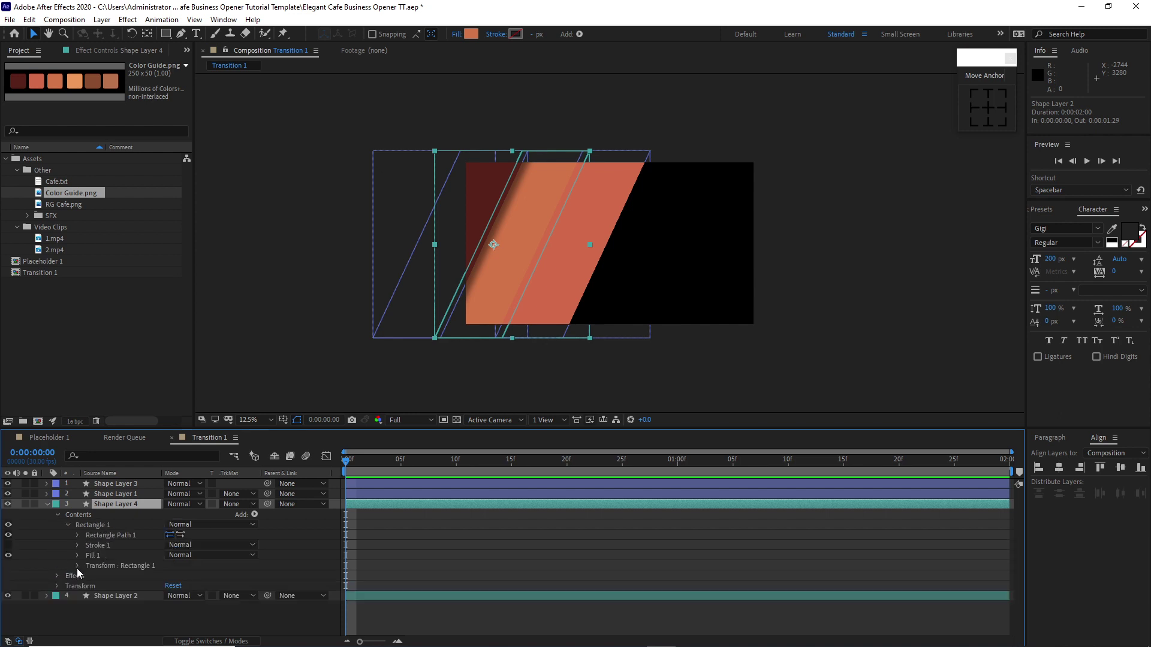
click(77, 567)
drag(174, 580, 925, 534)
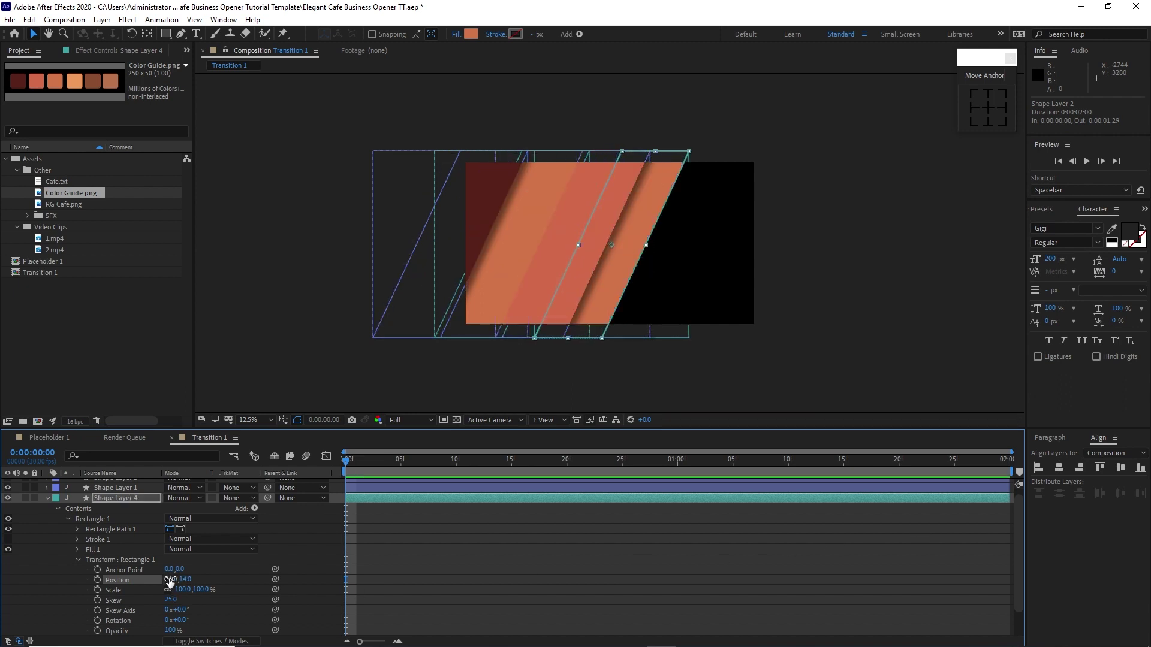
drag(170, 580, 353, 583)
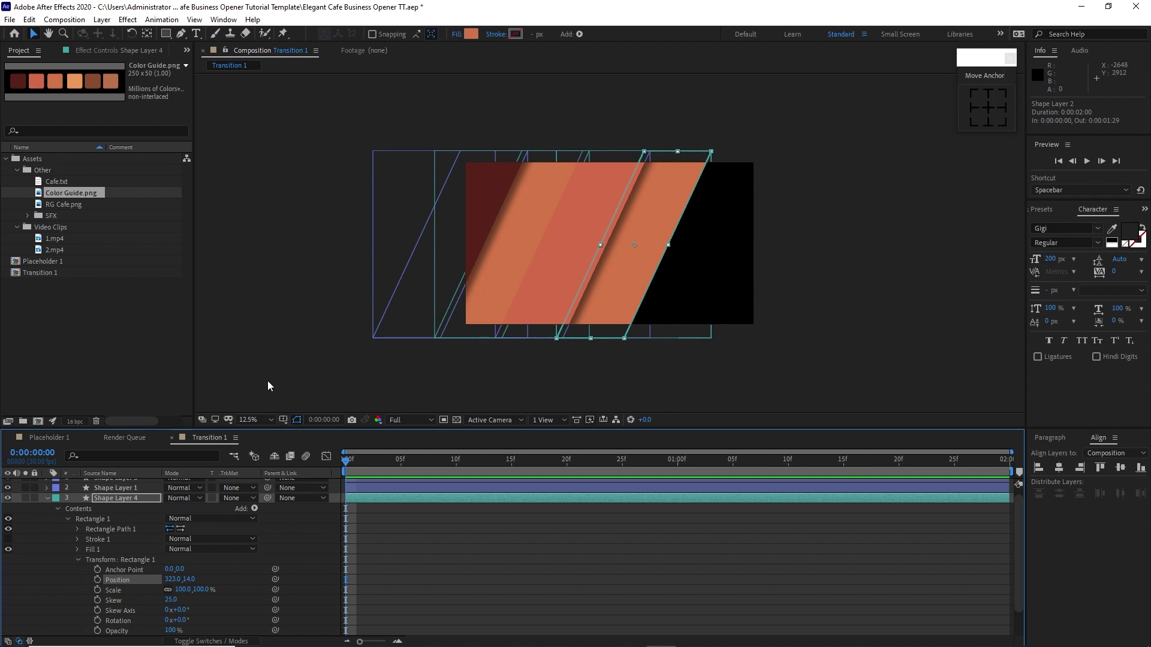
Change Shape Layer 4's fill to the brown of the color guide's fifth swatch and collapse its properties.
click(471, 33)
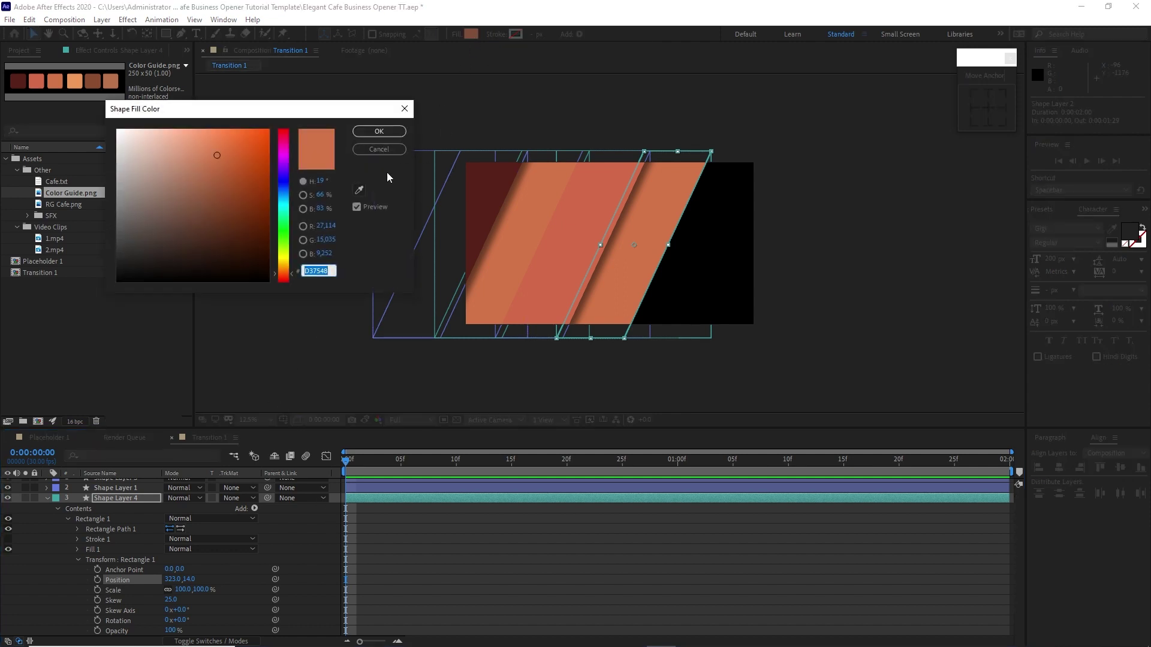
click(362, 191)
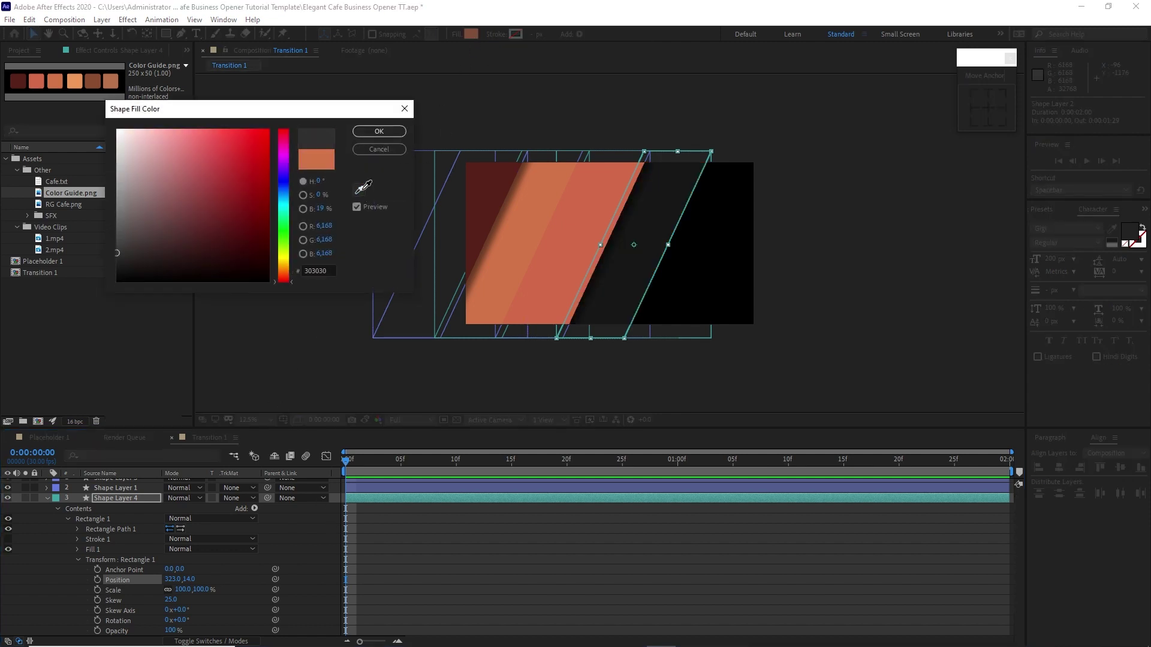
click(93, 81)
click(383, 132)
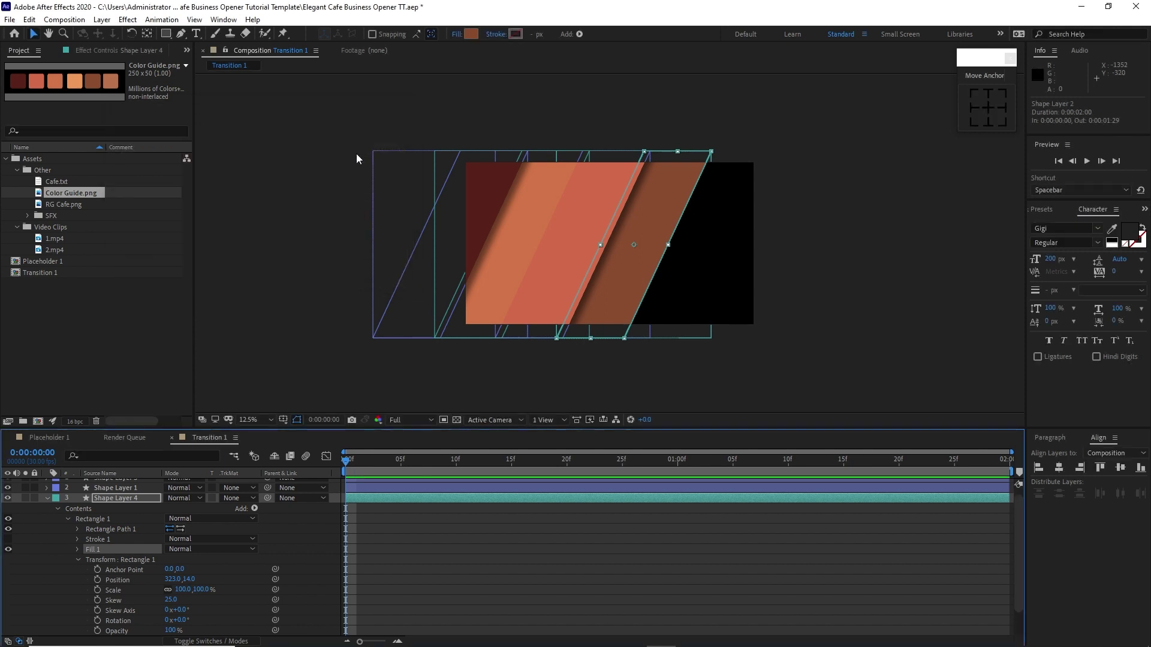
click(82, 562)
click(58, 509)
click(47, 504)
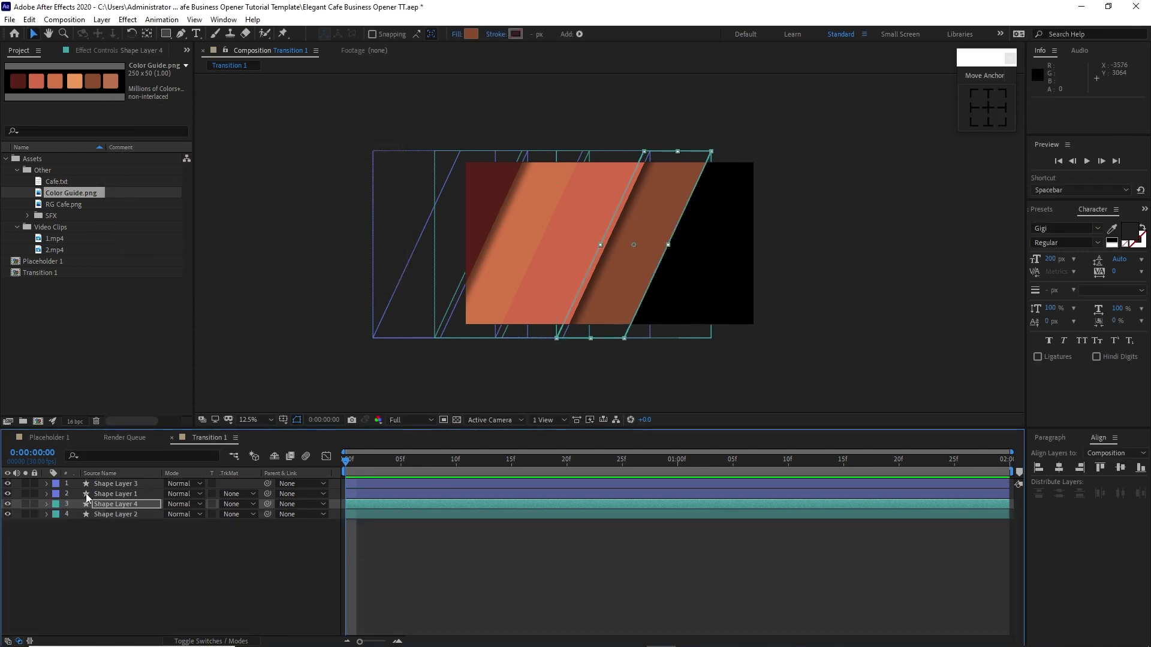
Duplicate Shape Layer 3 and set the copy's Rectangle 1 position to 1148, 14.
click(107, 484)
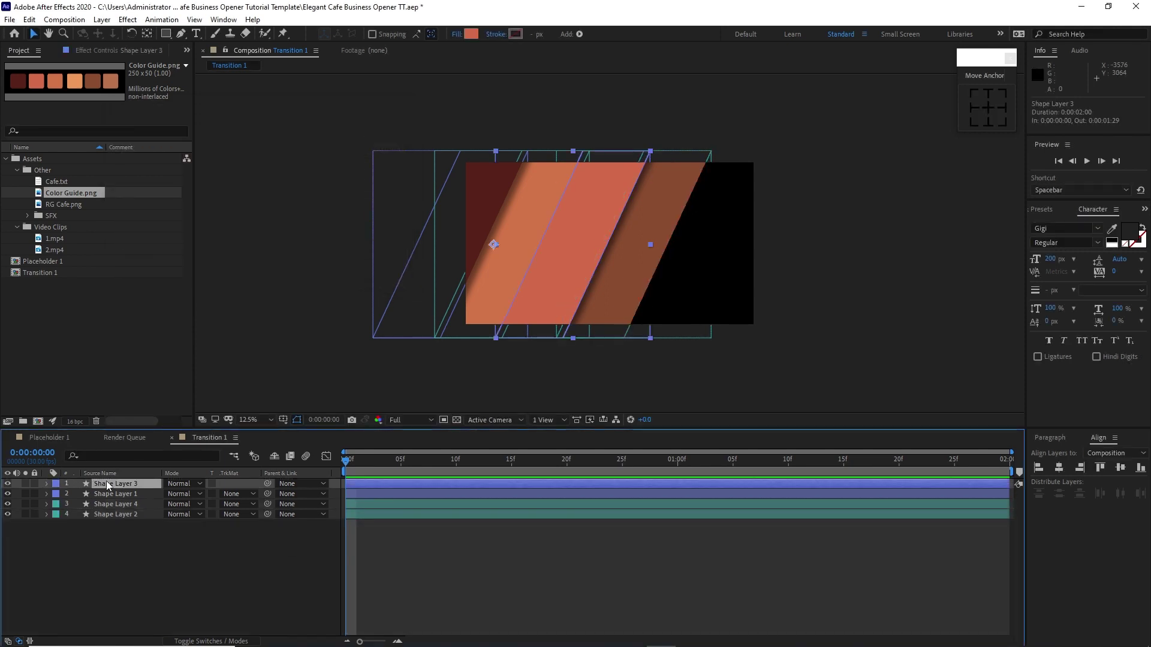
key(ctrl+d)
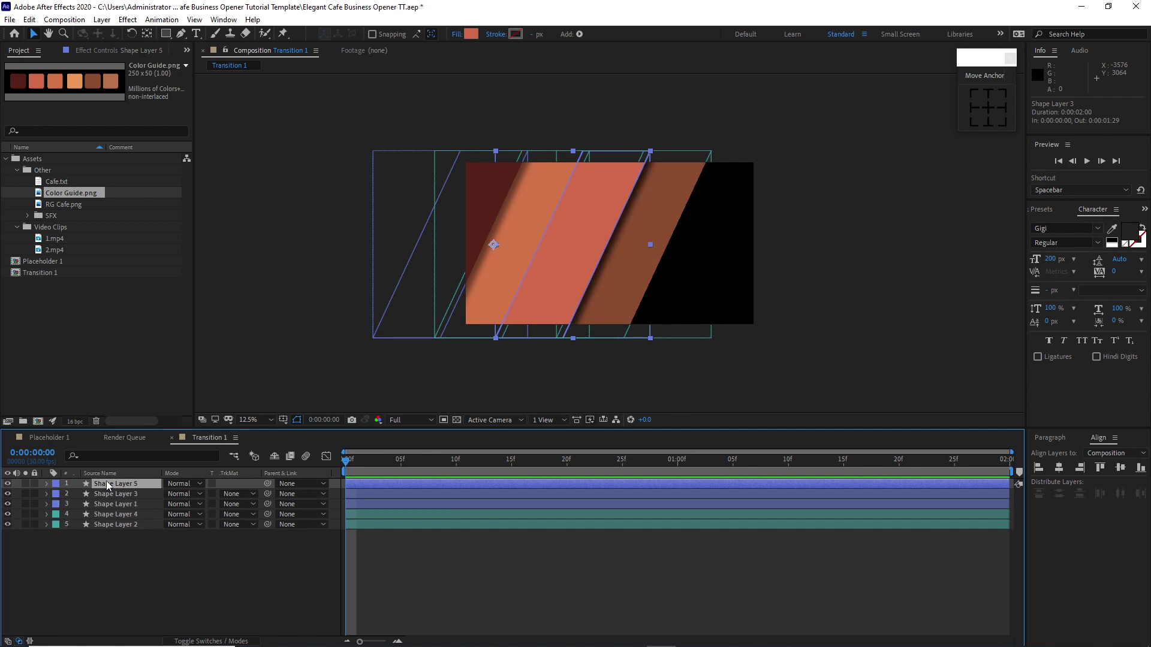
click(47, 484)
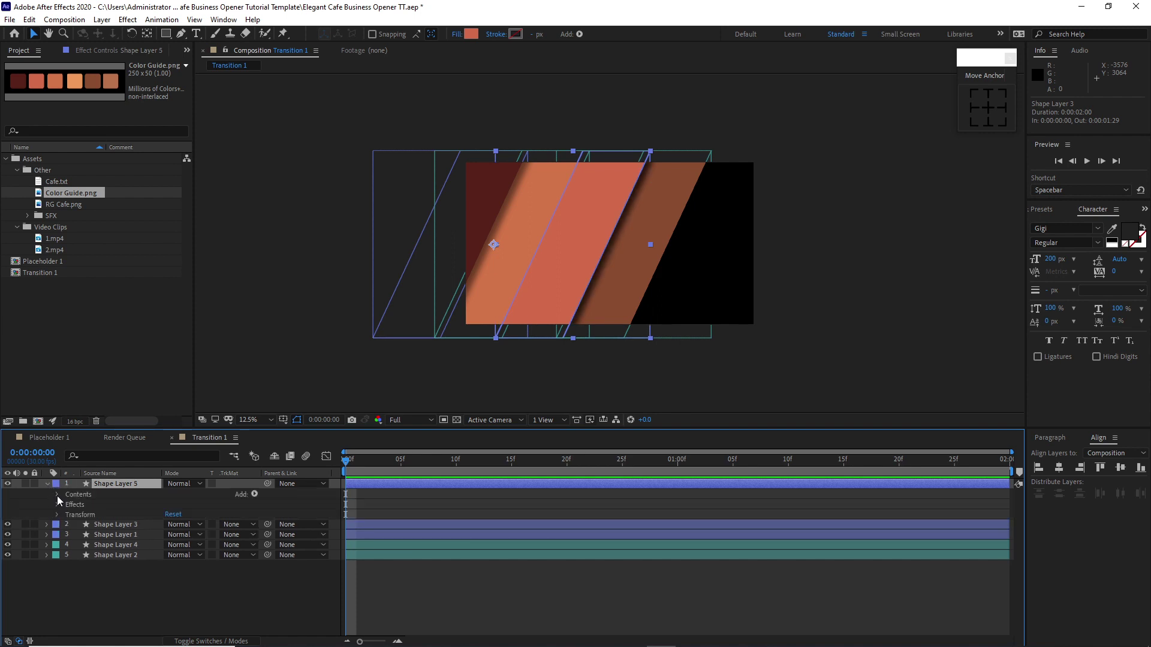
click(57, 495)
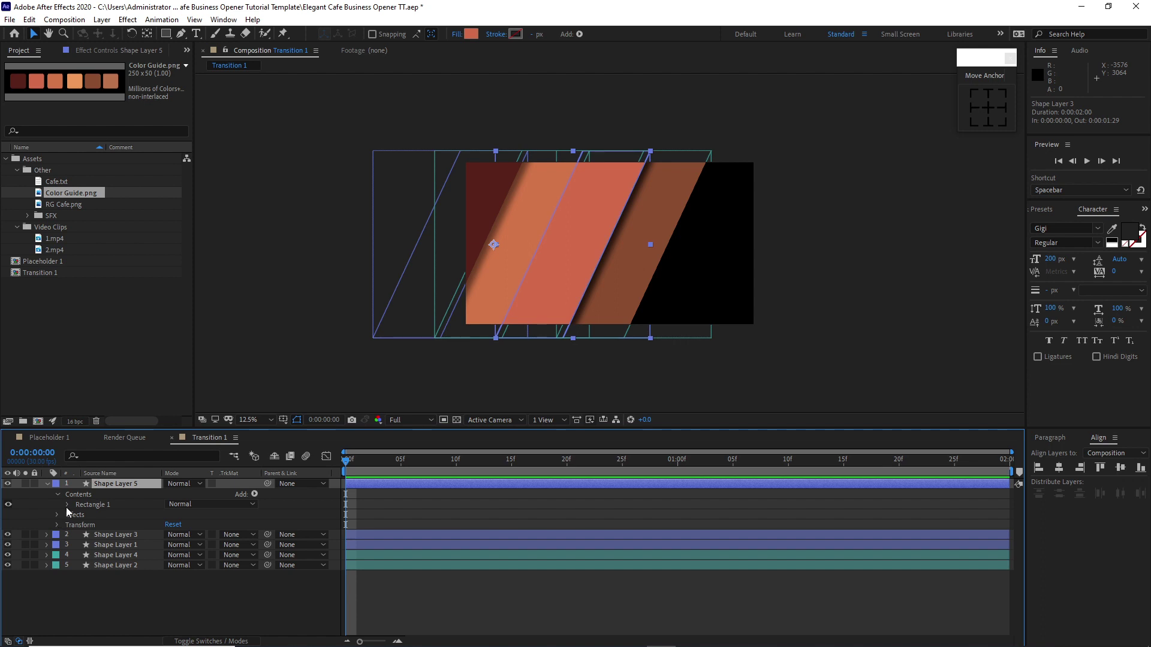
click(67, 506)
click(78, 545)
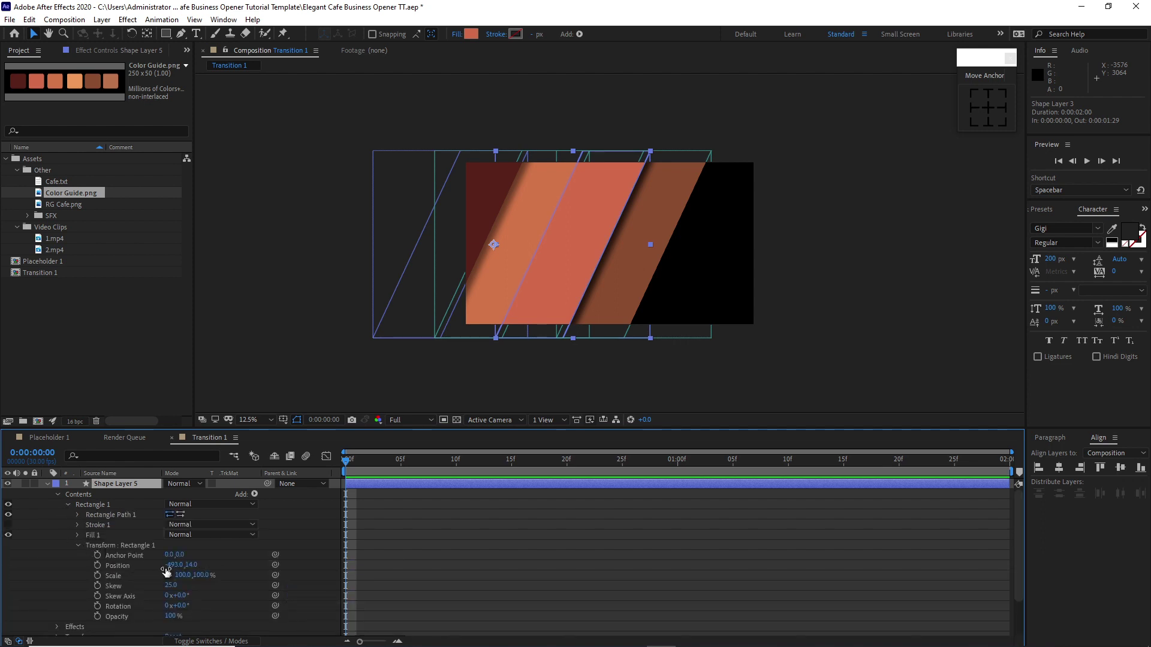
drag(167, 567, 477, 563)
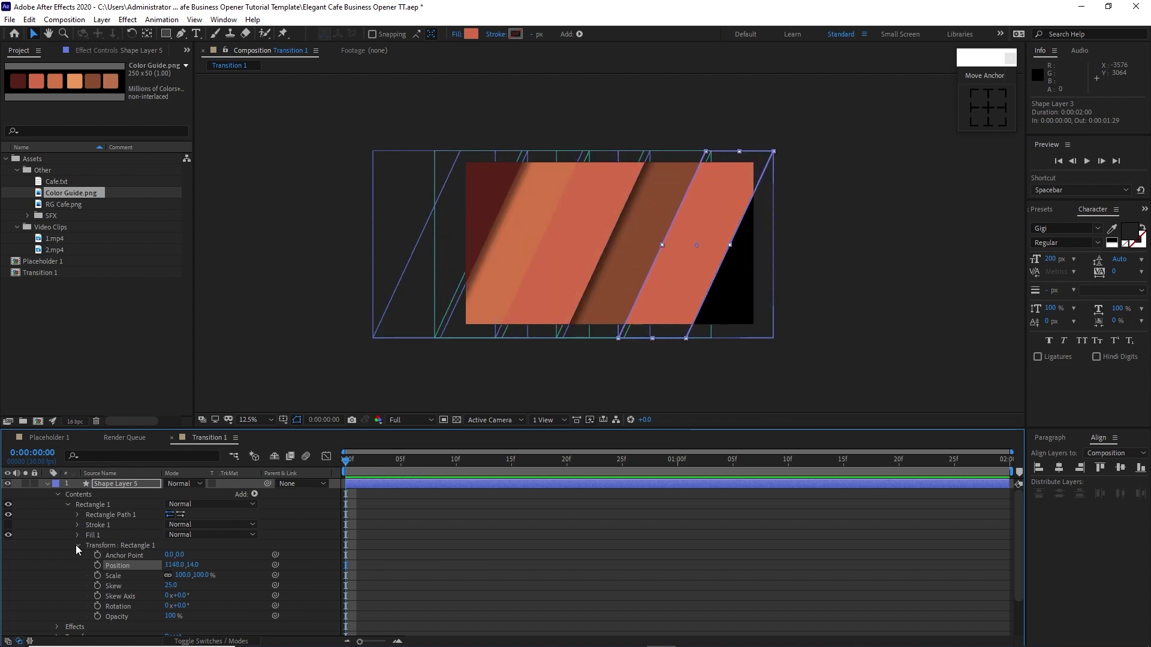
Collapse Shape Layer 5's properties and change its fill to the light orange of the color guide's fourth swatch.
click(78, 545)
click(68, 504)
click(58, 494)
click(48, 485)
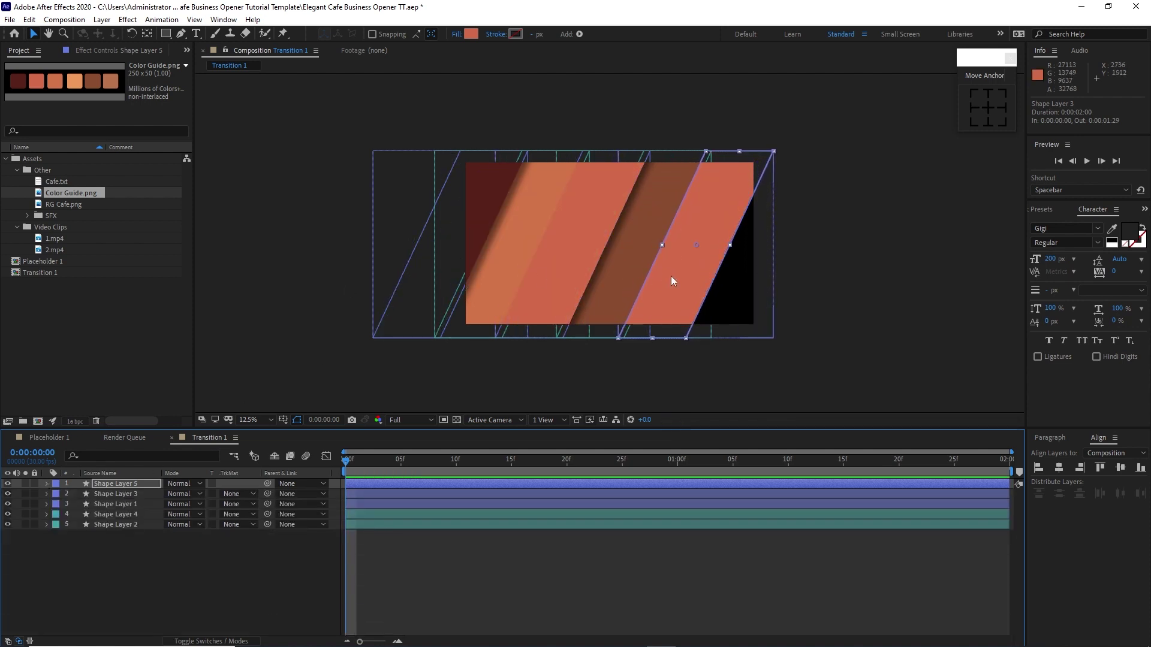
click(471, 35)
click(360, 190)
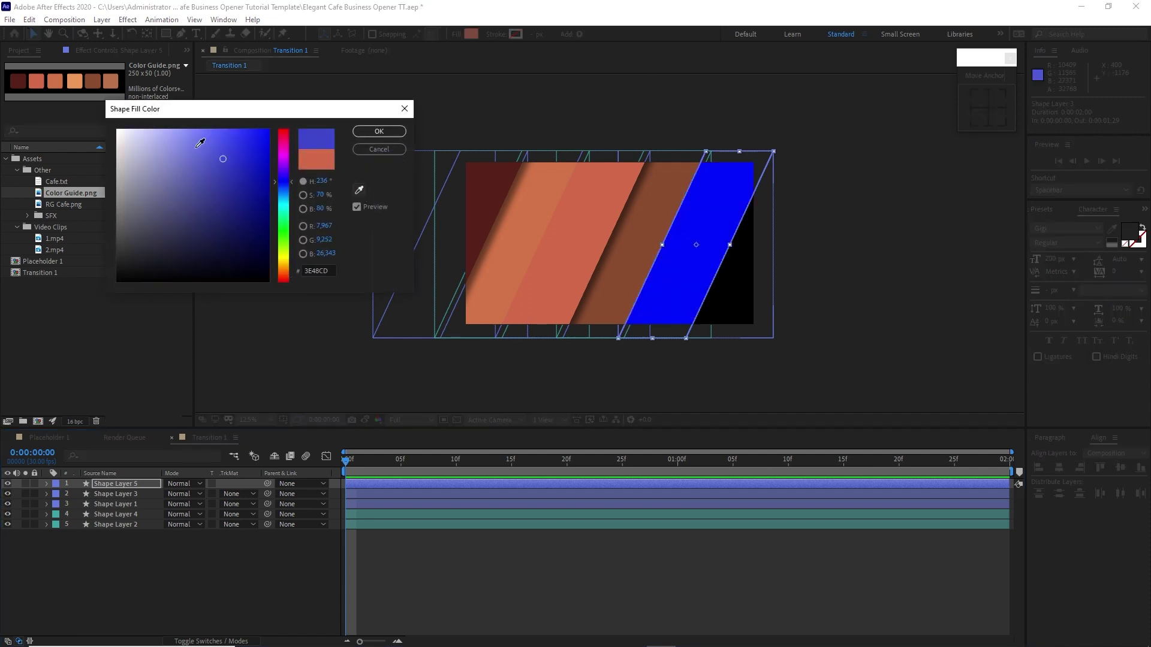
click(77, 86)
key(Return)
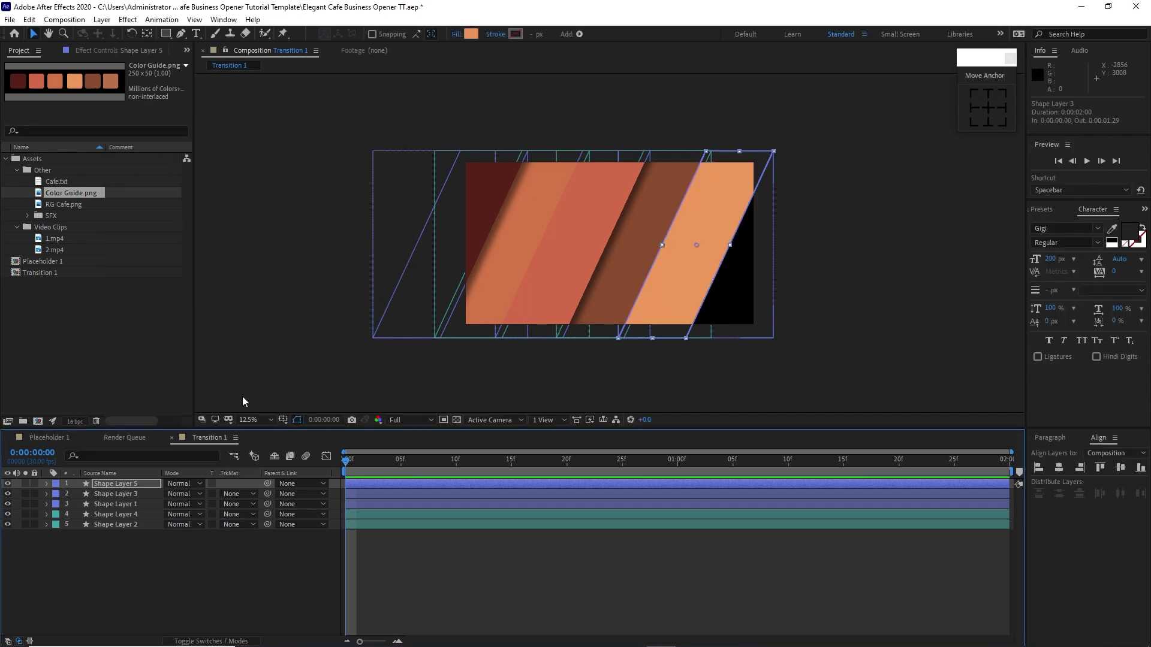
Duplicate Shape Layer 4, set the copy's Rectangle 1 position to 1999, 14, and collapse its properties.
click(106, 513)
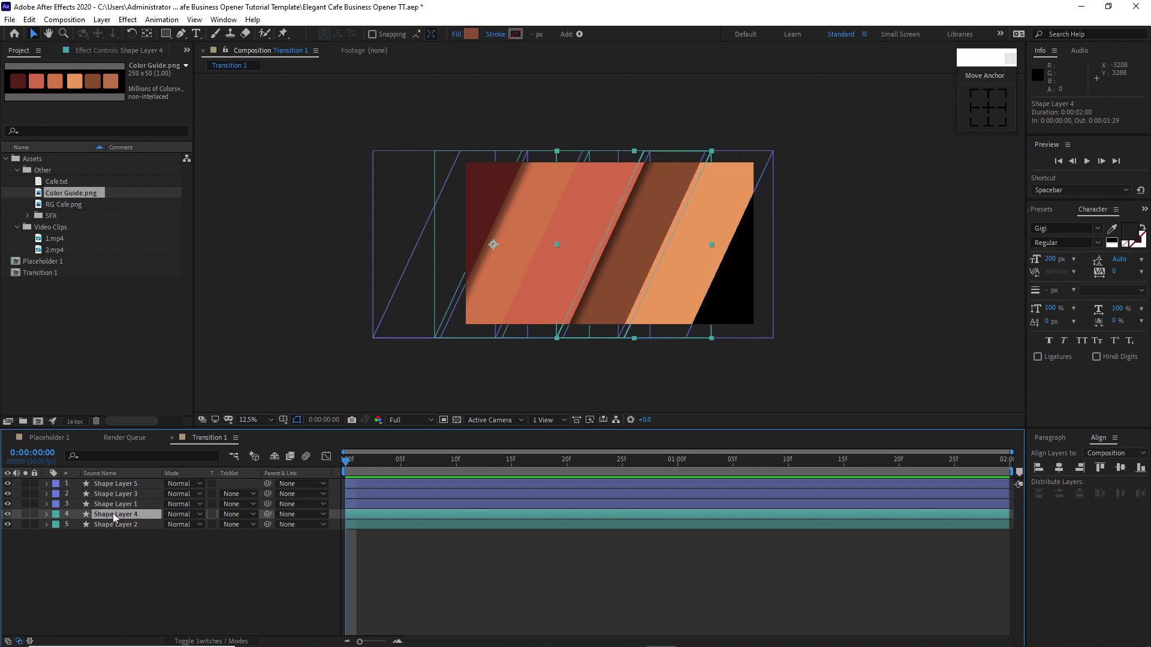
key(ctrl+d)
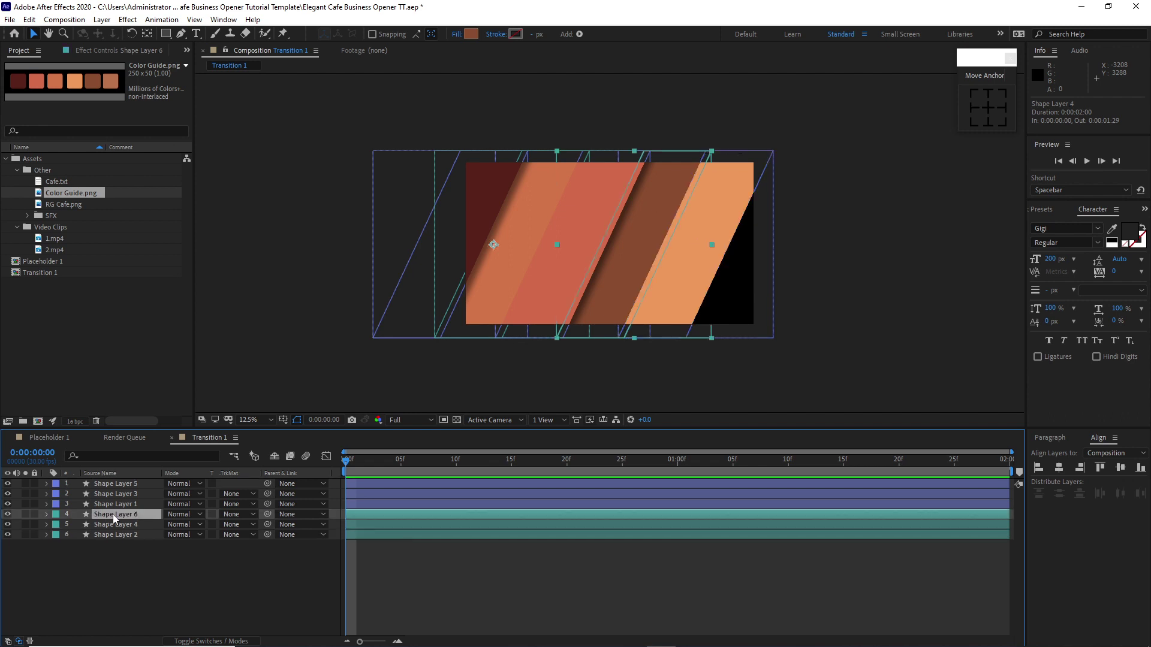
click(46, 516)
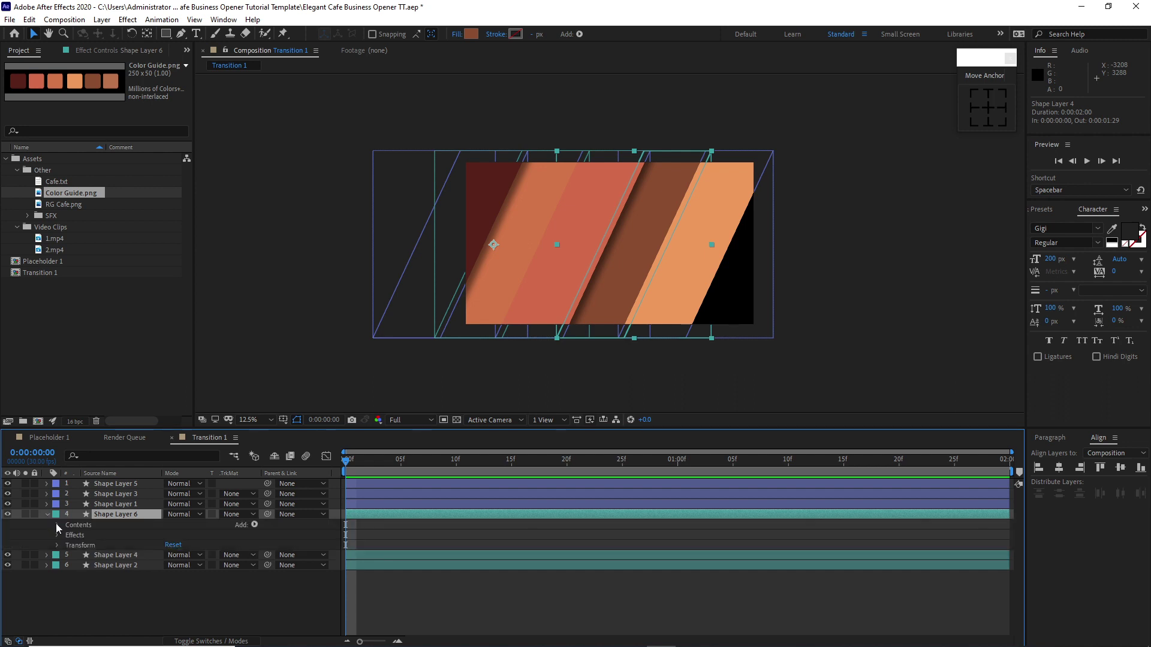
click(57, 525)
click(67, 536)
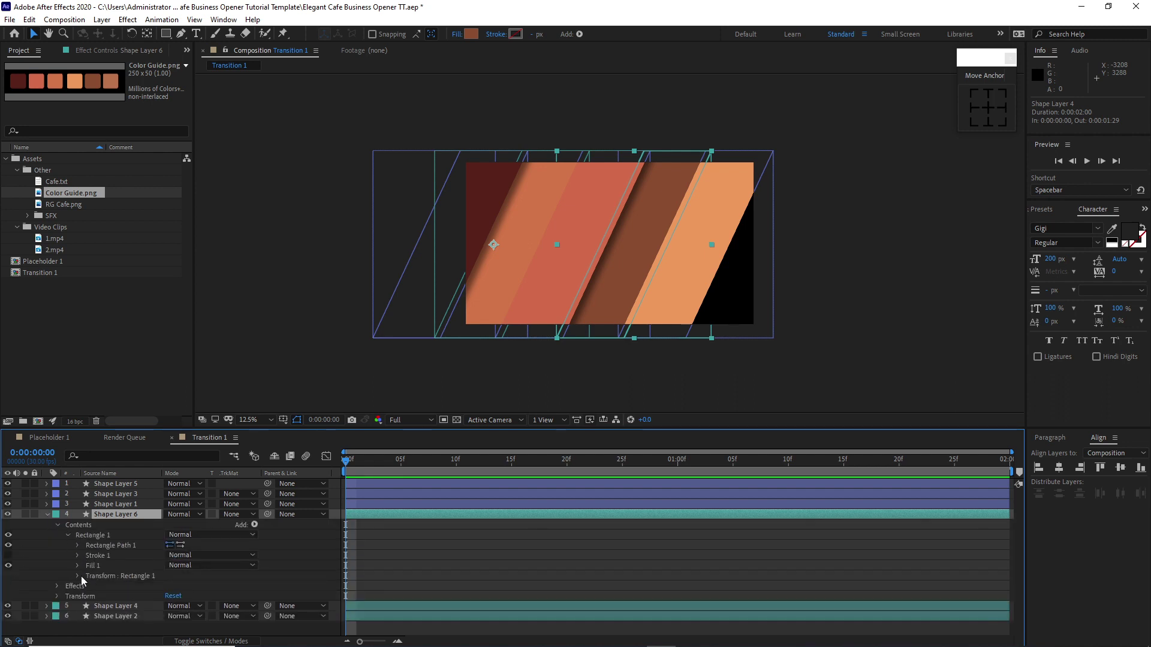
click(77, 577)
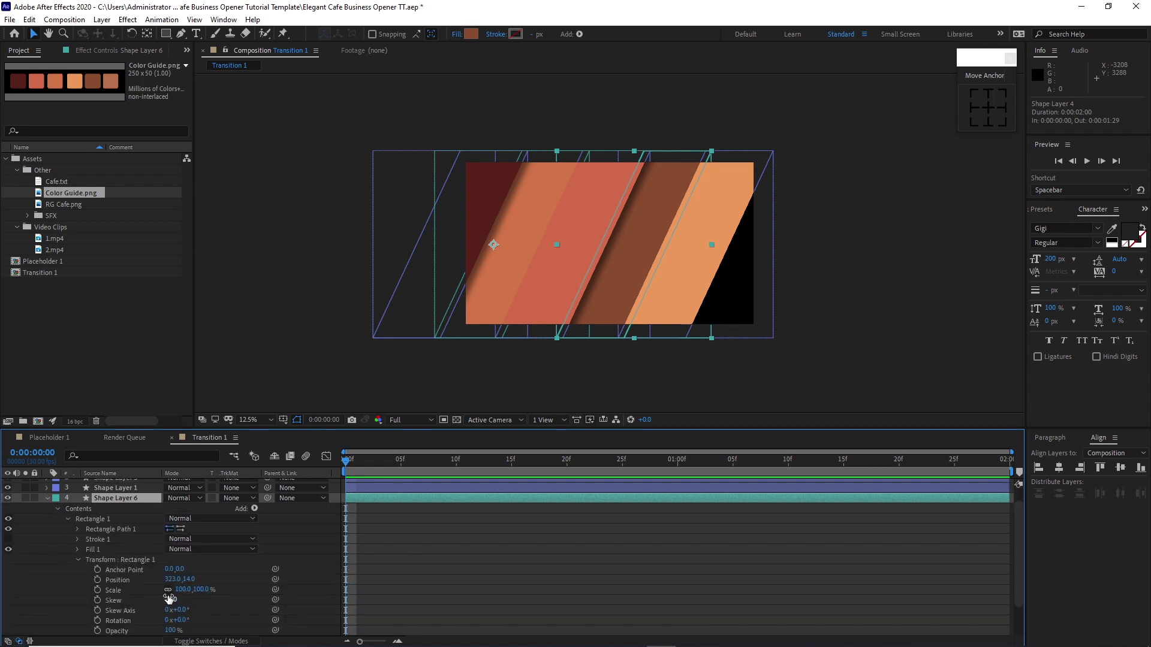
drag(173, 579, 366, 582)
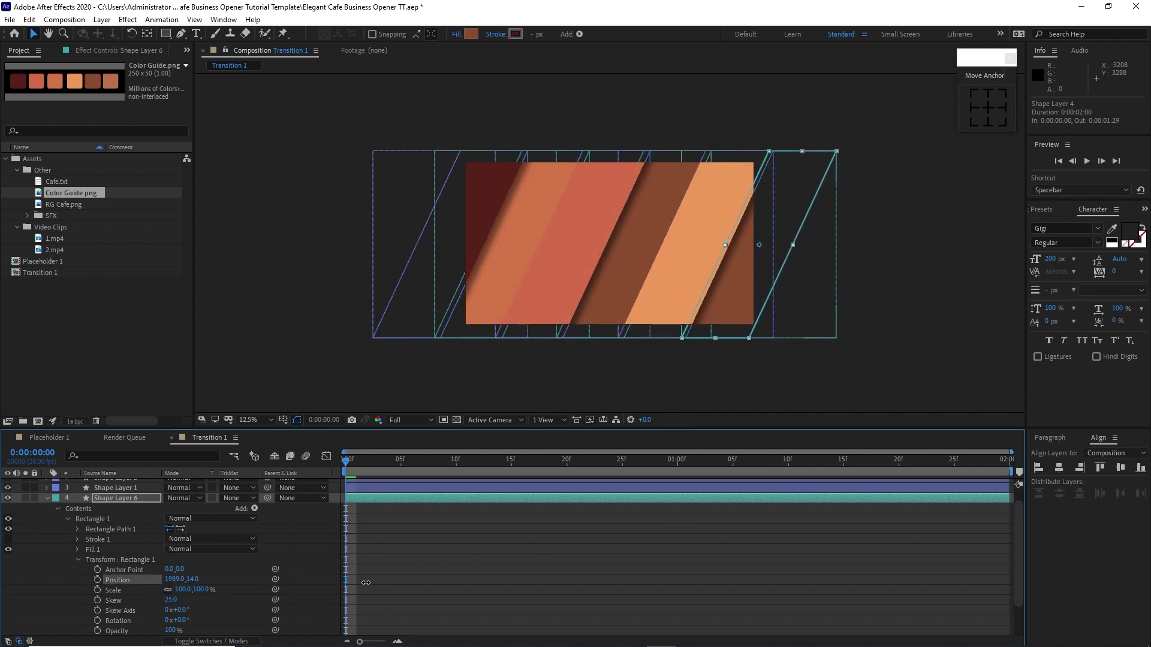
click(78, 558)
click(68, 536)
click(57, 526)
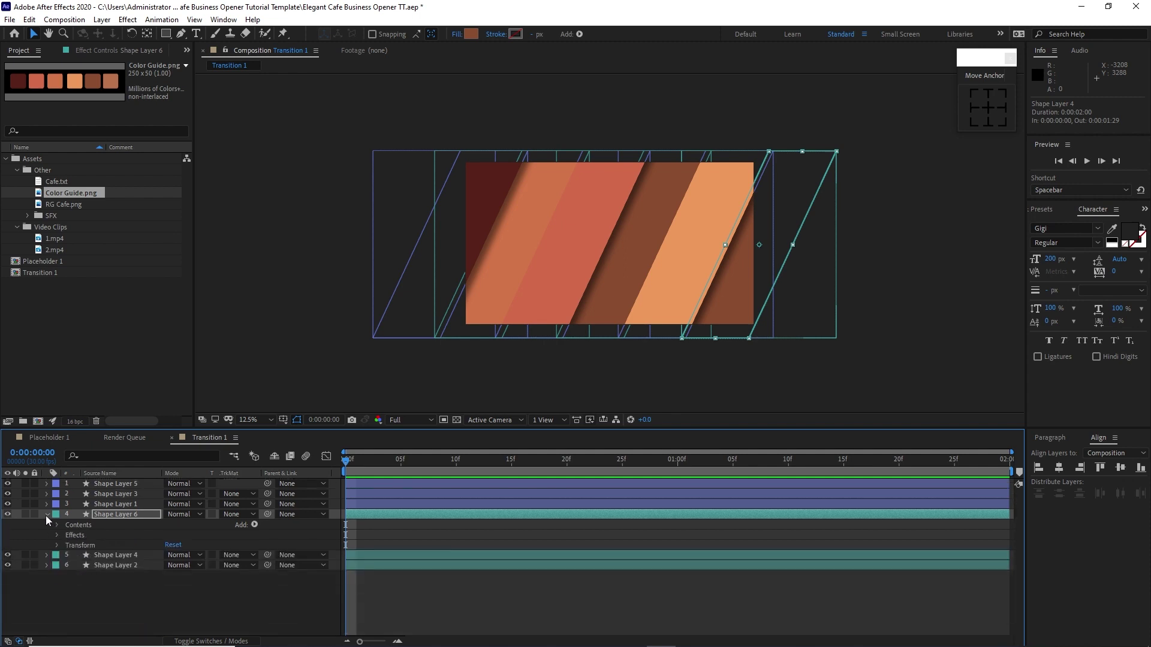
click(47, 514)
Add Position keyframes to all six shape layers at 0:00:00:15.
drag(348, 464, 511, 465)
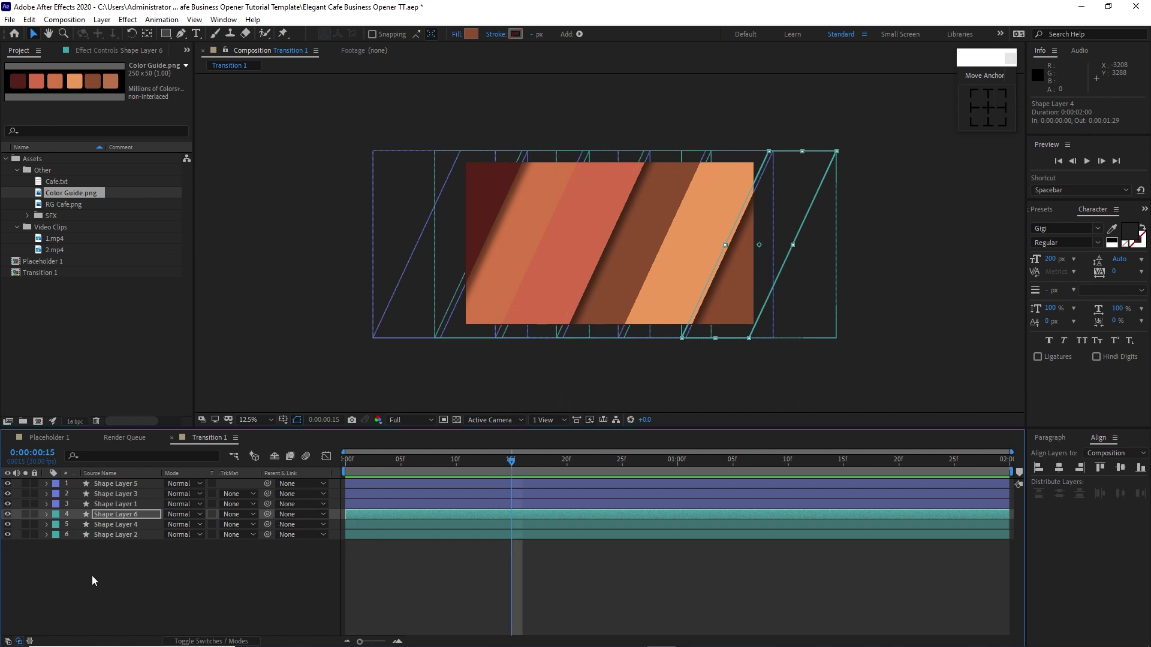
drag(92, 573, 100, 487)
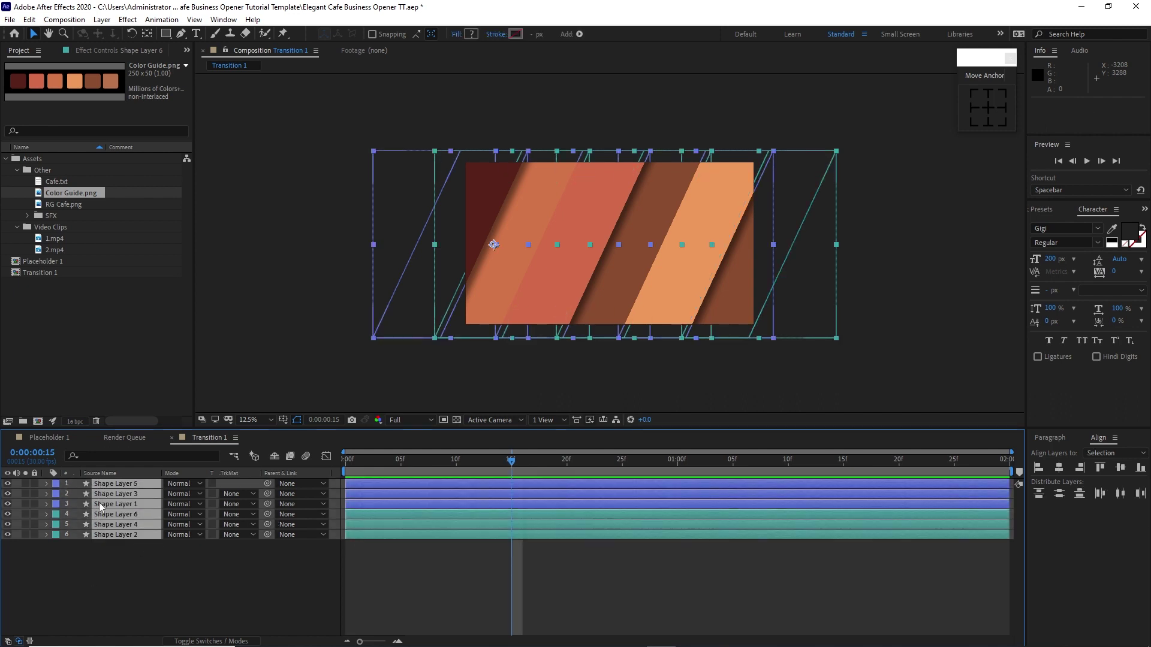
key(p)
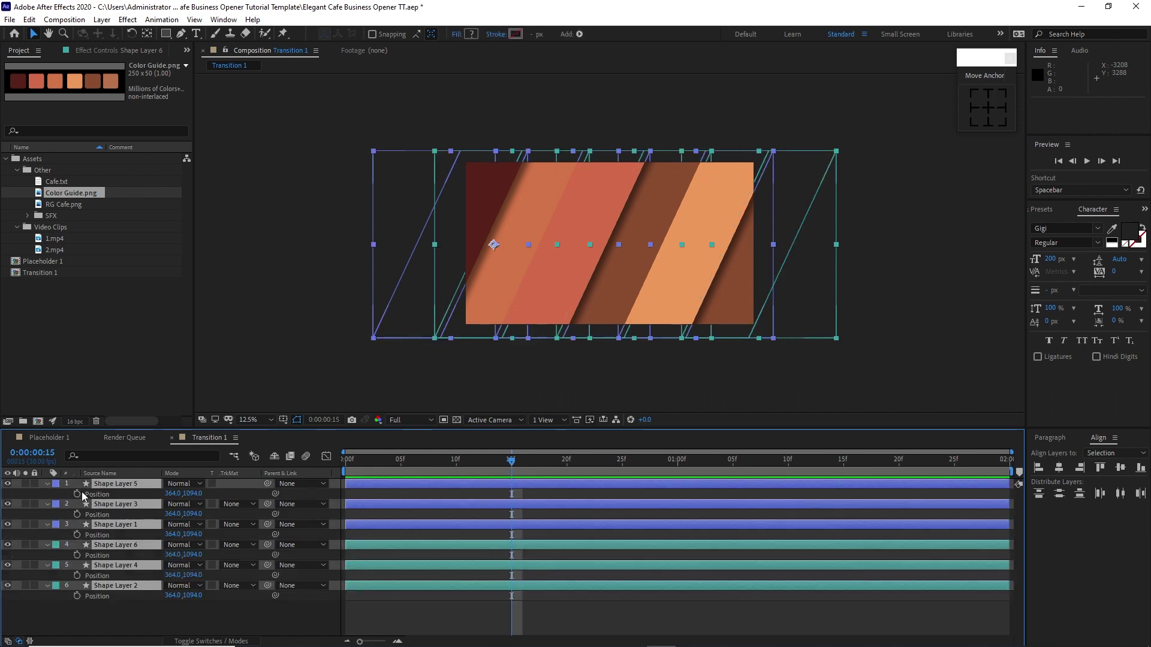
click(78, 494)
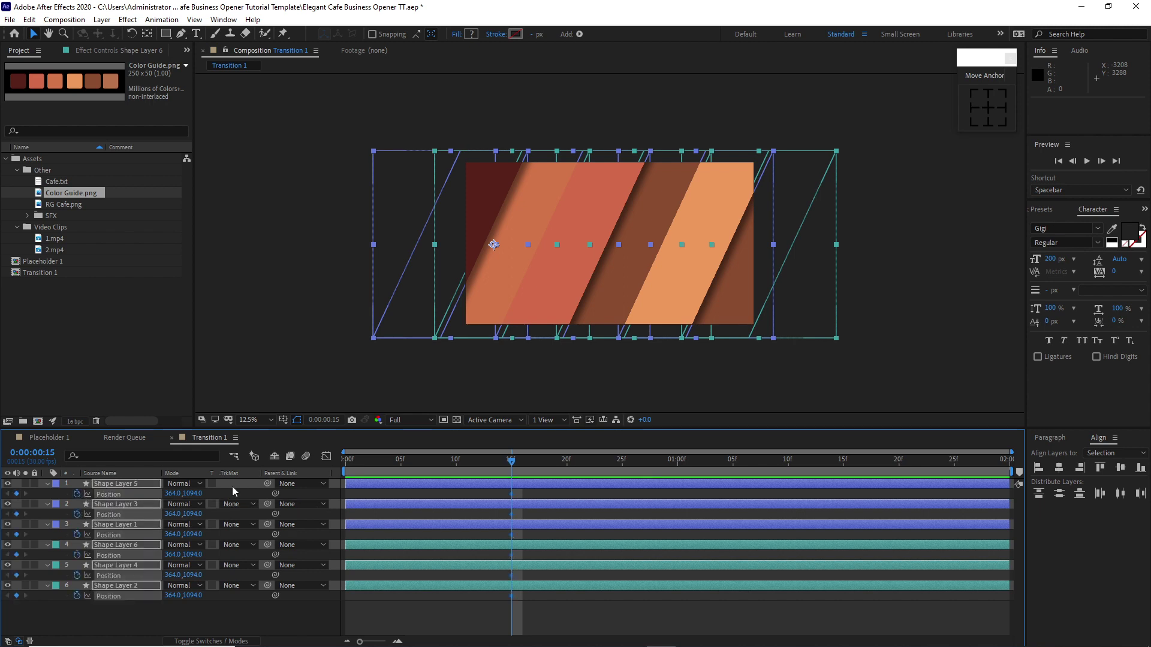
At 0:00:00:00, move Shape Layers 6, 4 and 2 below the frame to -756, 3470 and Shape Layers 5, 3 and 1 above it to 1476, -1274.
drag(508, 465, 330, 469)
drag(124, 615, 105, 551)
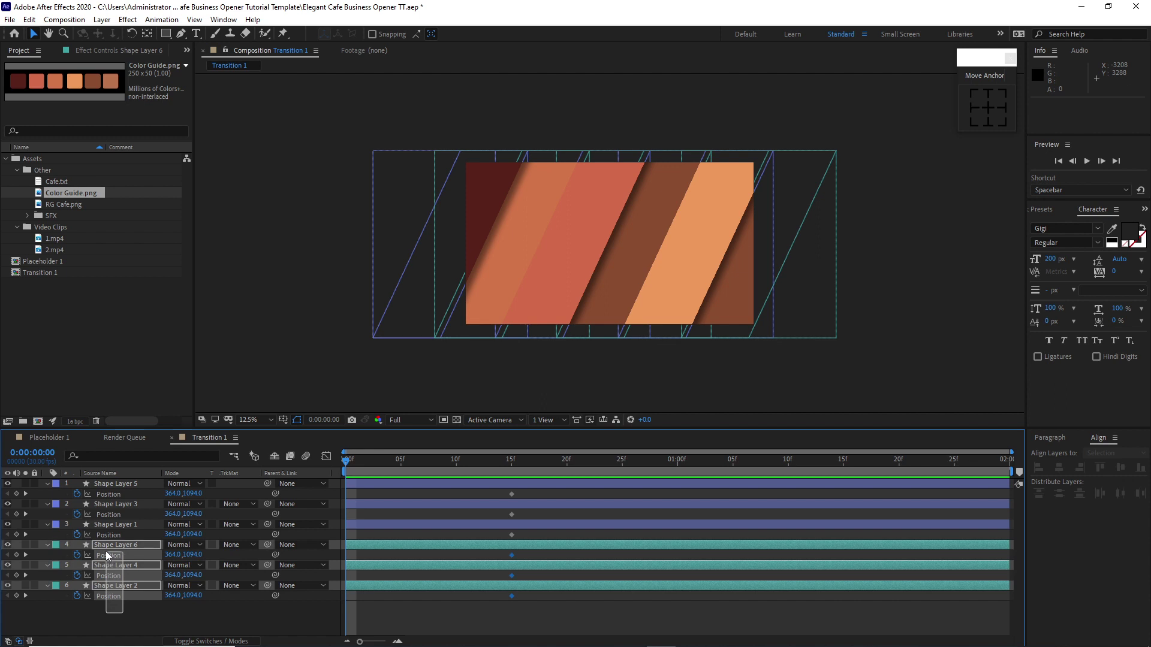
drag(493, 244, 407, 424)
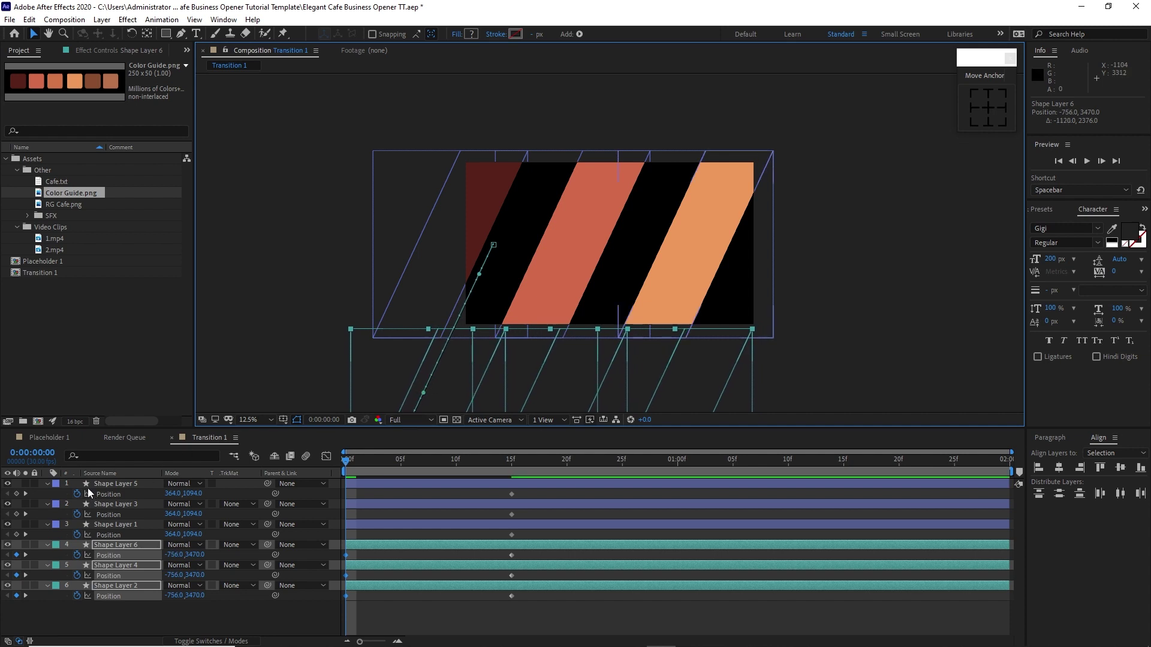
drag(73, 483, 114, 523)
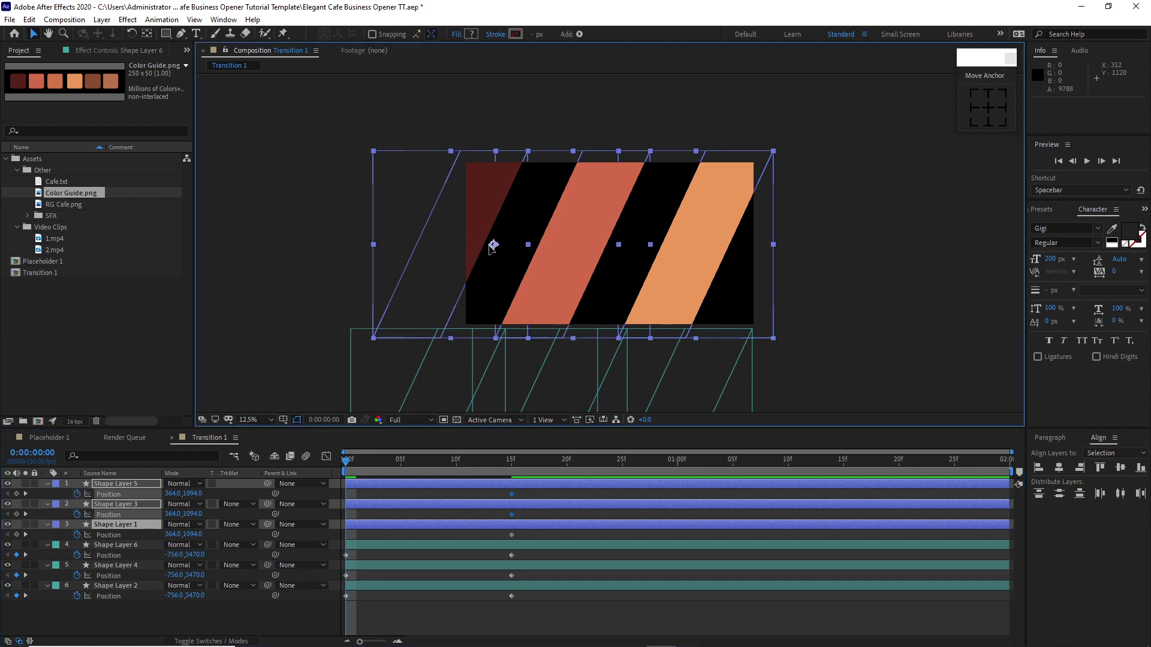
drag(492, 246, 574, 71)
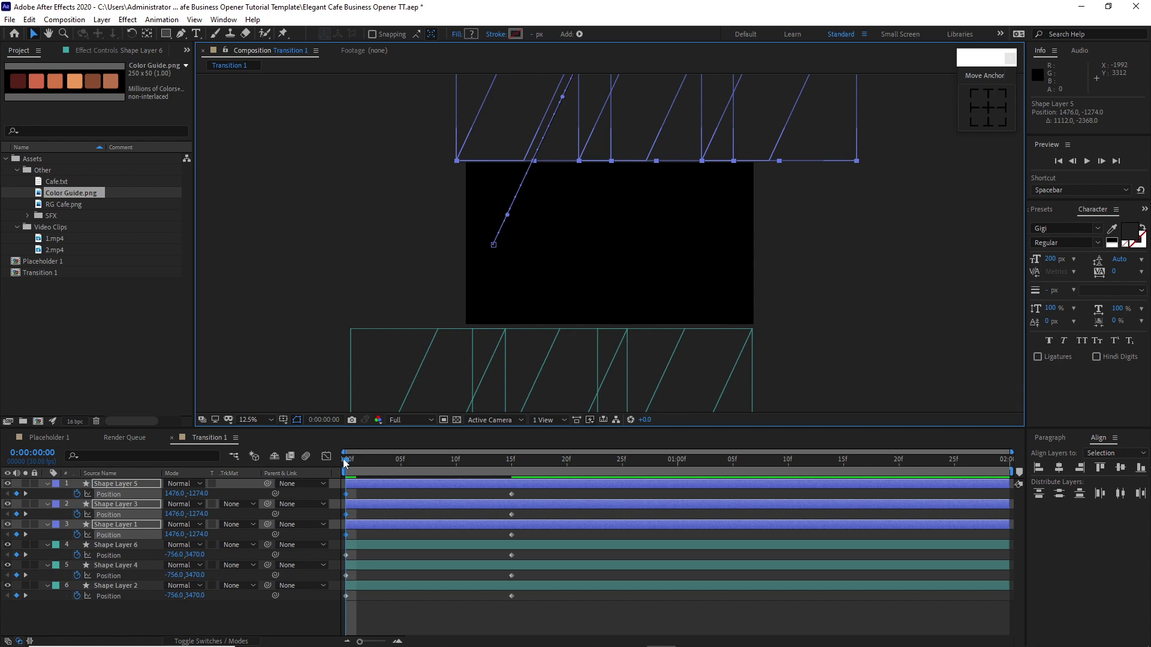
At 0:00:01:00, move Shape Layers 5, 3 and 1 below the frame to -836, 3510 and Shape Layers 6, 4 and 2 above it to 1508, -1274.
drag(345, 460, 678, 460)
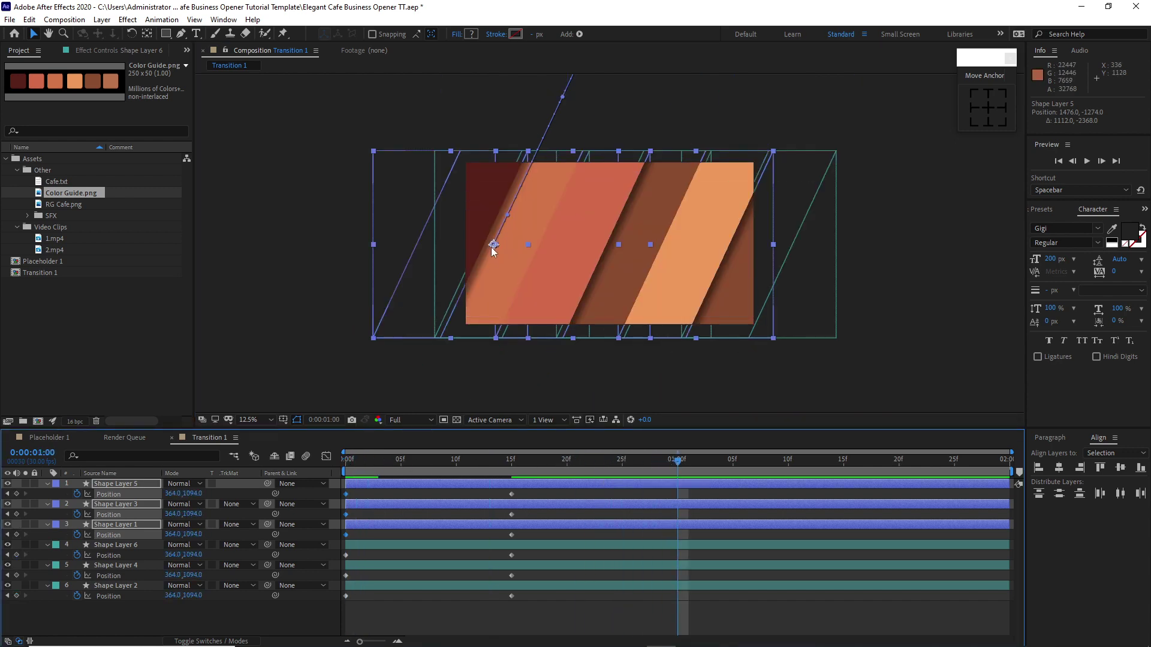
drag(487, 258, 393, 438)
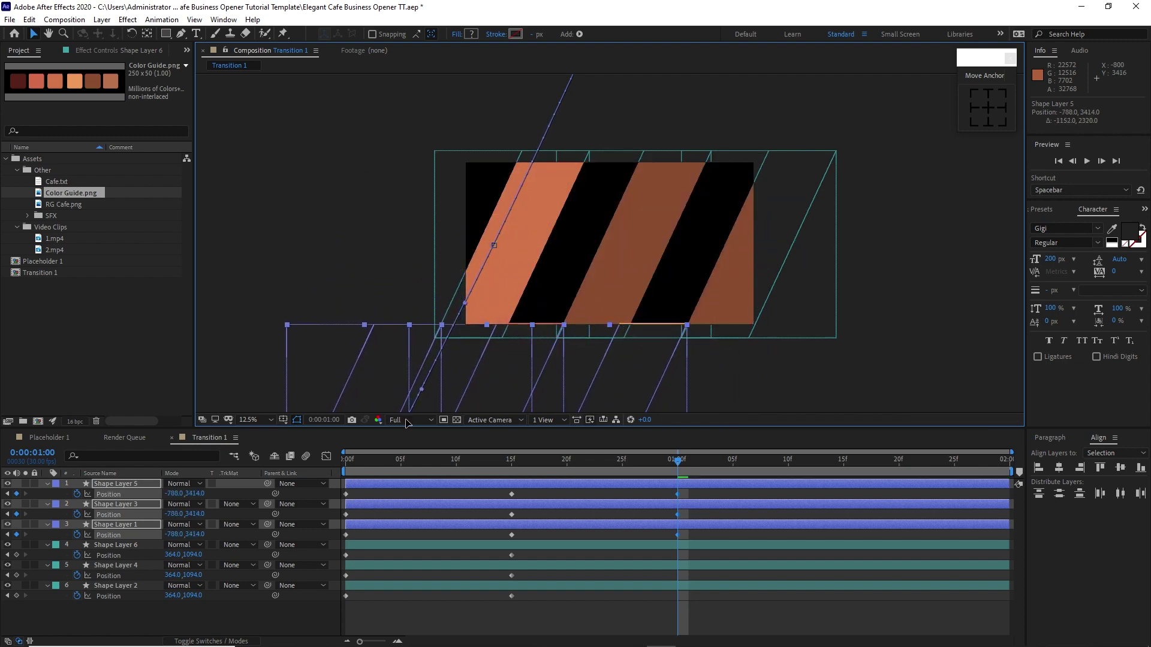
click(132, 612)
drag(132, 612, 135, 542)
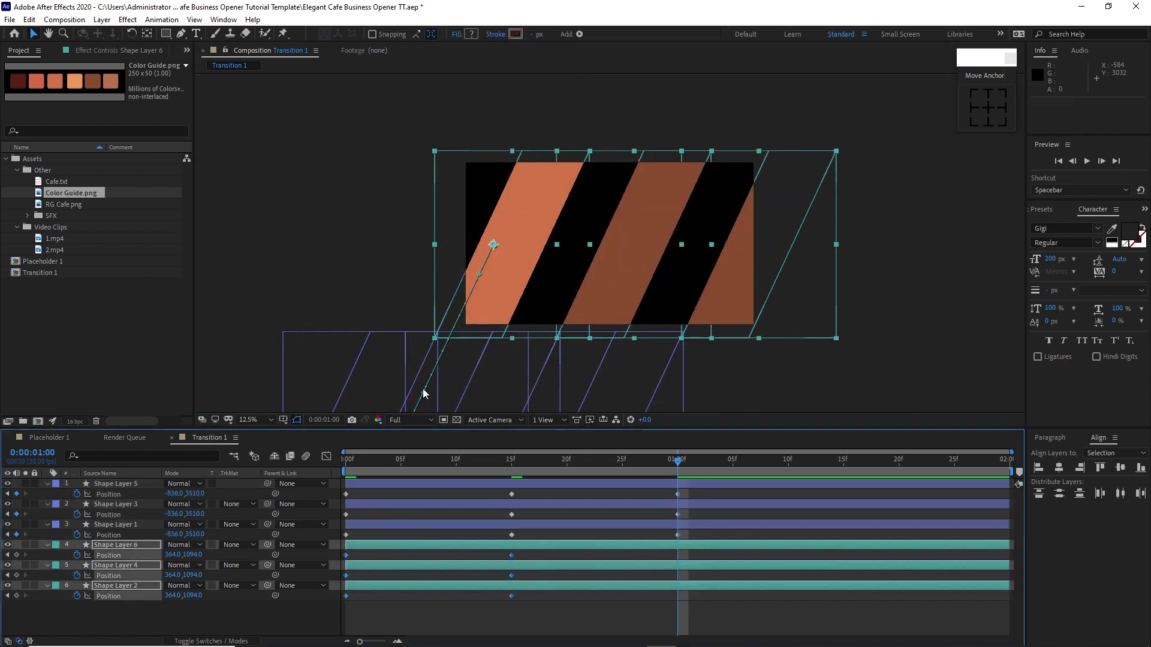
drag(494, 244, 581, 67)
Ease all Position keyframes and shape their speed graph so each movement peaks early and slows down gradually.
drag(734, 492, 344, 617)
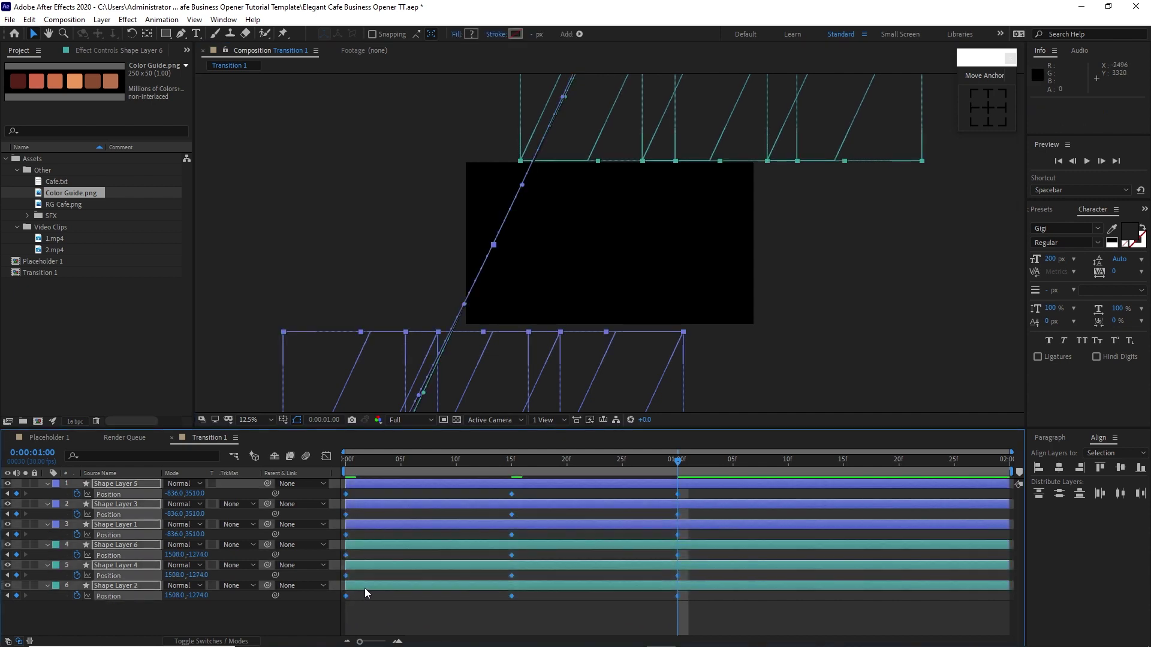
click(326, 456)
drag(708, 567, 419, 604)
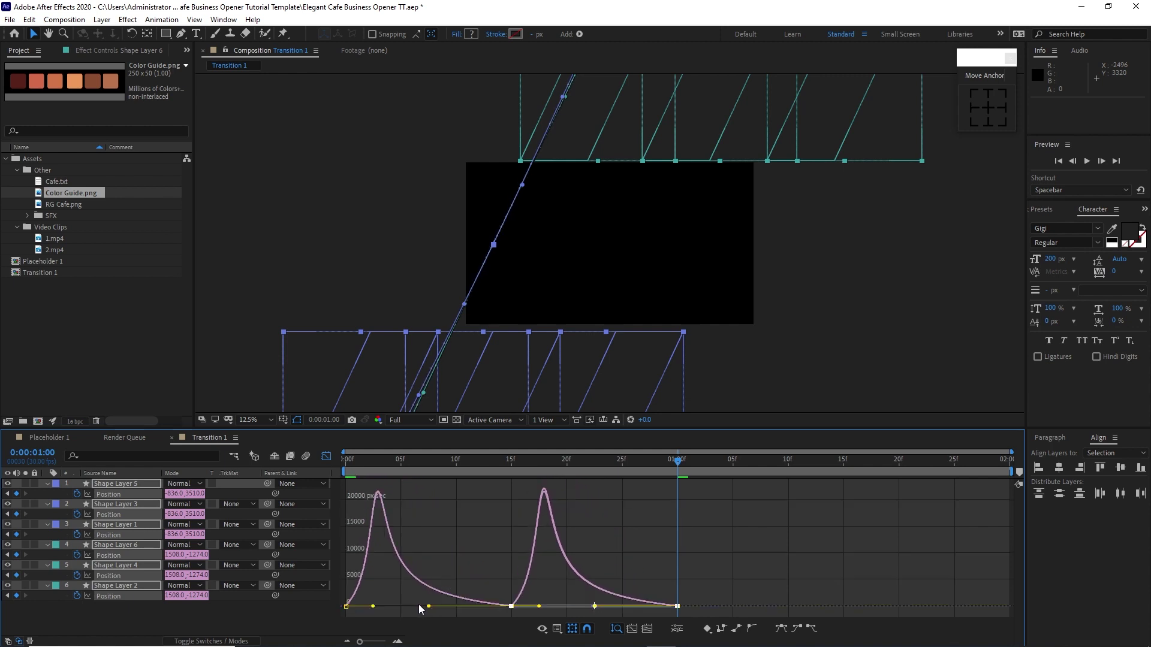
click(326, 457)
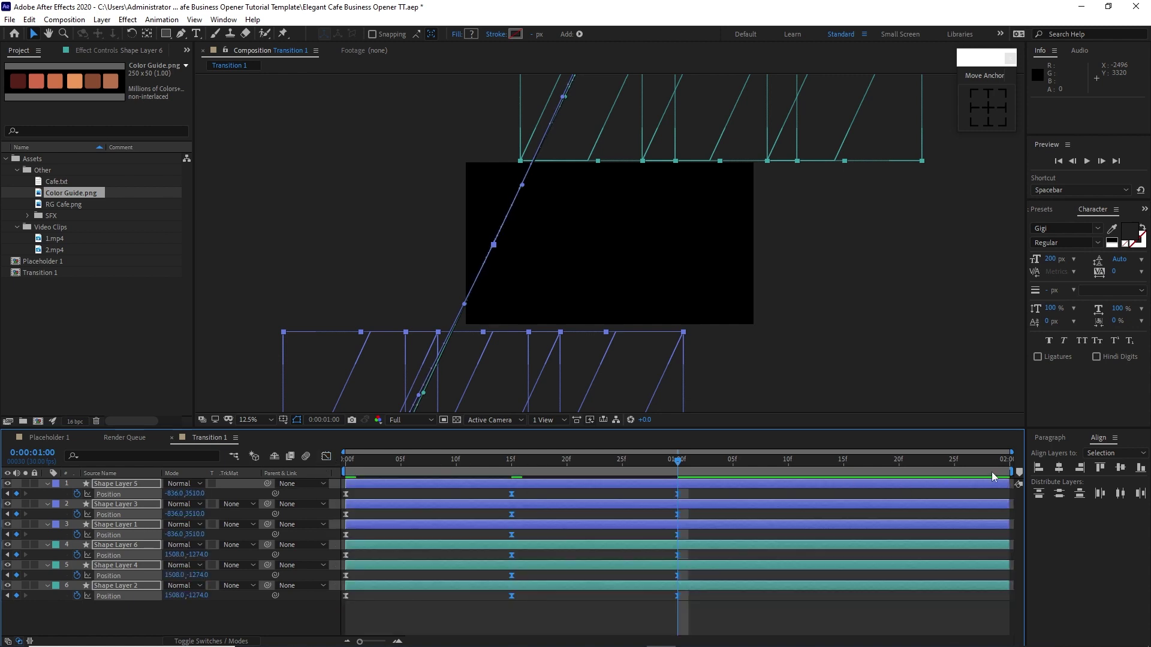
Shorten the work area to end at 0:00:01:01 and preview the transition.
drag(1007, 477, 699, 490)
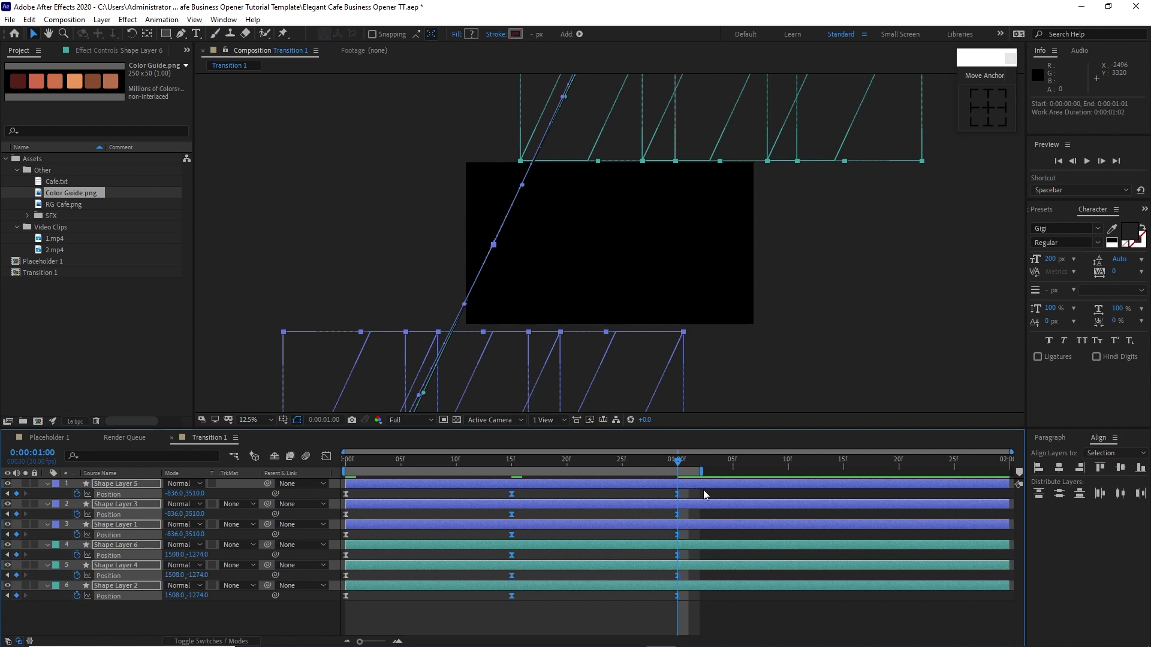
click(1086, 162)
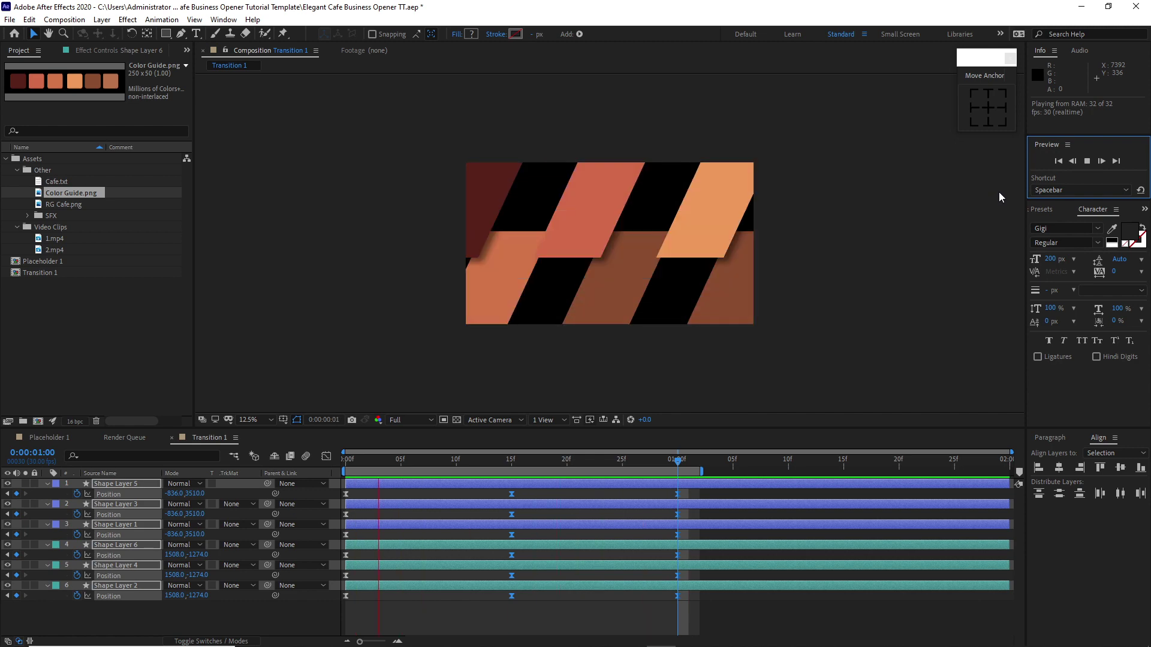
key(space)
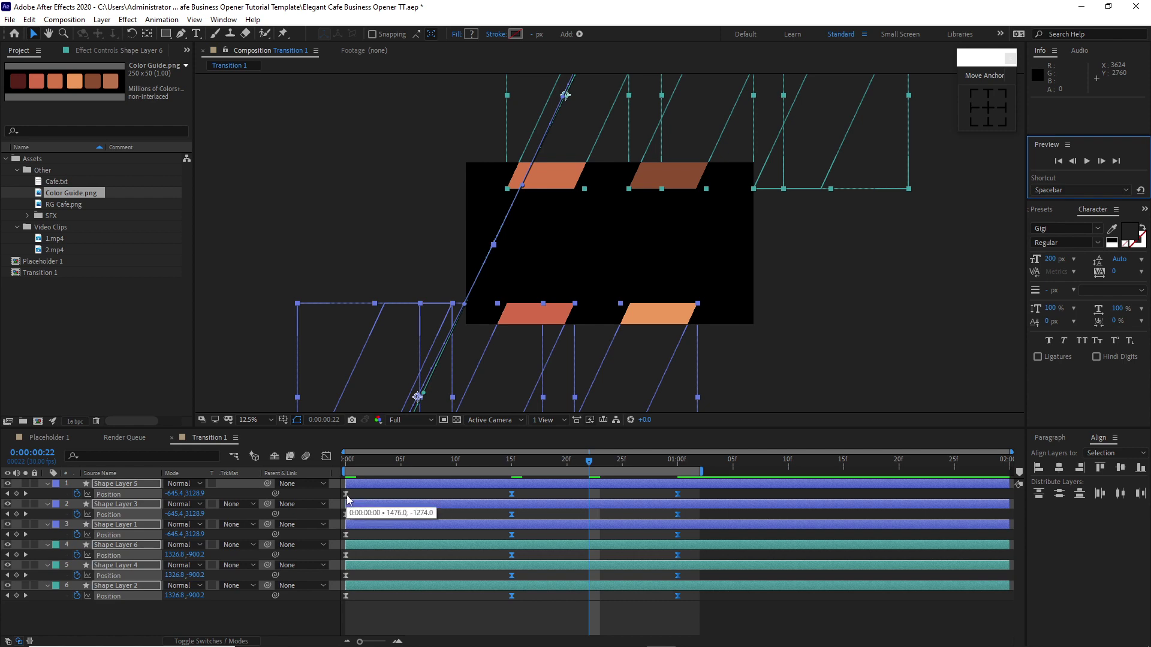
Stagger the layers' first Position keyframes, placing those of Shape Layers 6, 4 and 2 at frames 3, 4 and 5, and collapse all layers.
drag(347, 494, 368, 515)
drag(345, 556, 407, 595)
key(Page_Up)
click(47, 484)
click(47, 494)
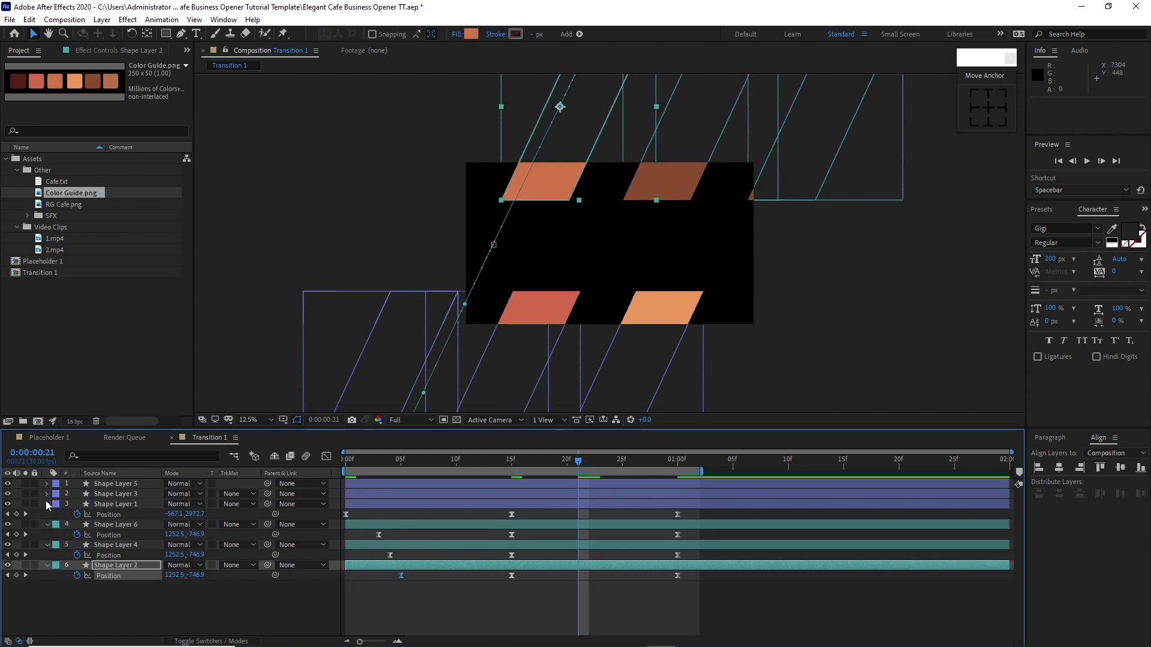
click(47, 504)
click(47, 514)
click(47, 524)
click(47, 534)
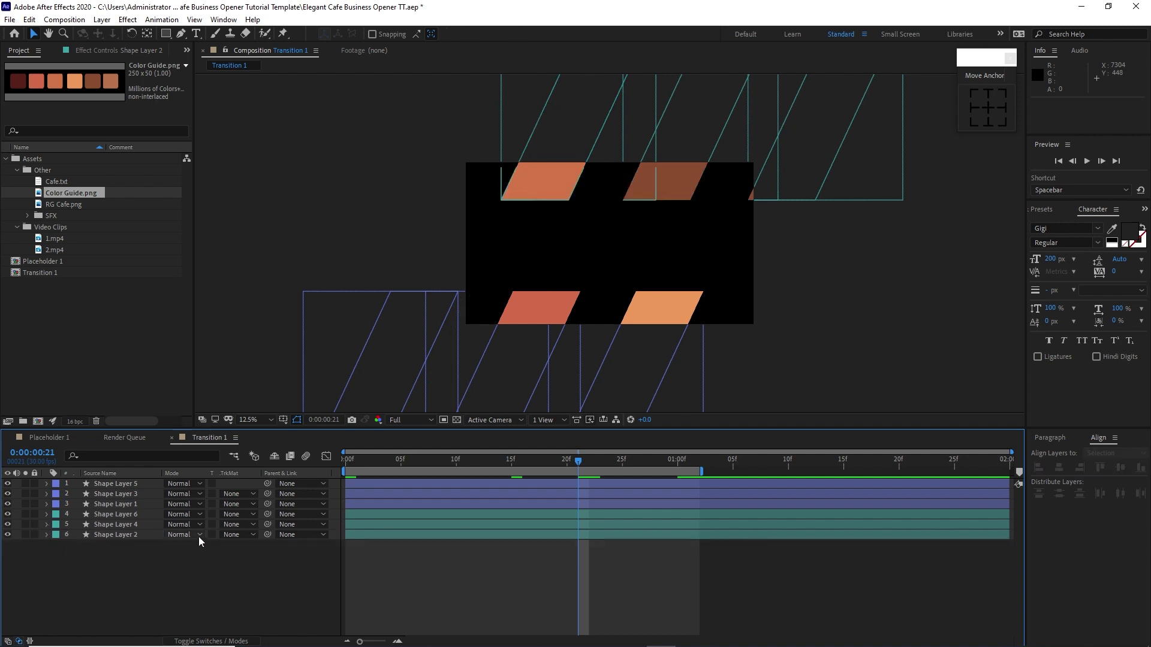
Create a 3840 × 2160, 30 fps composition named Intro lasting 5 seconds and place it at the project's root level.
click(64, 20)
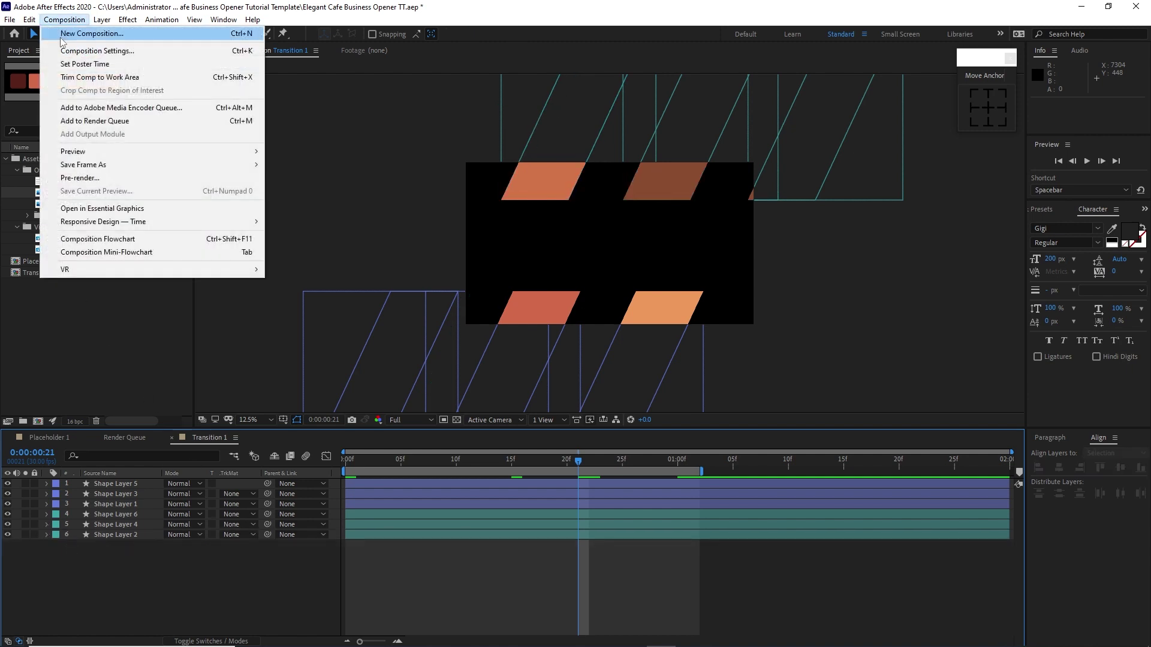
click(61, 37)
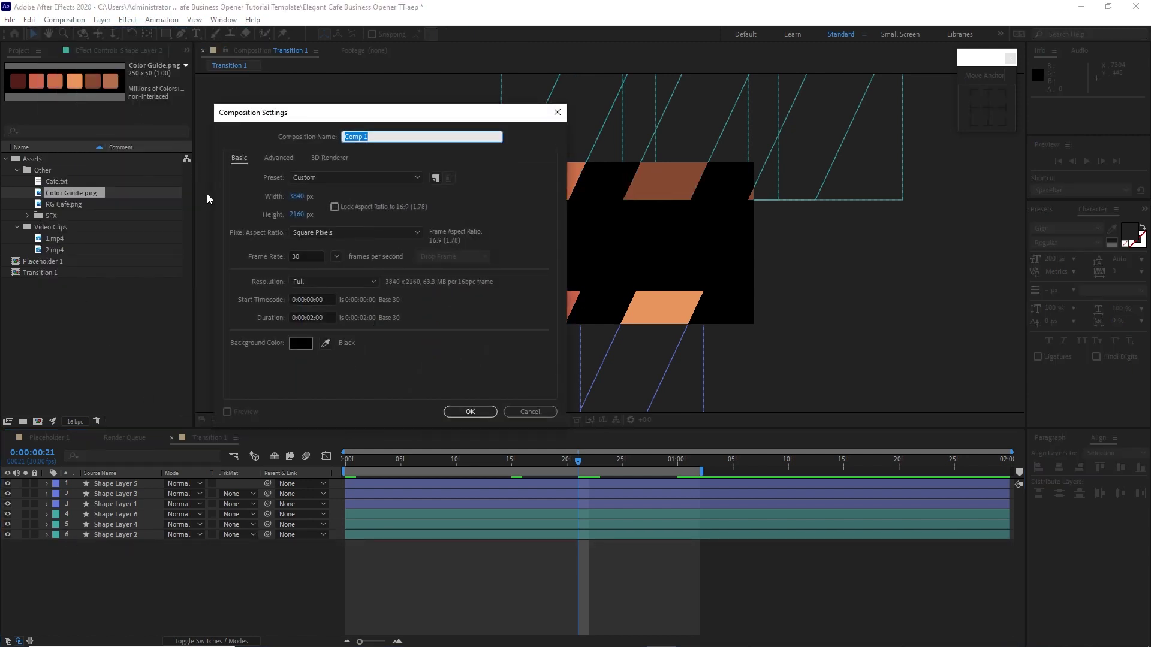
key(BackSpace)
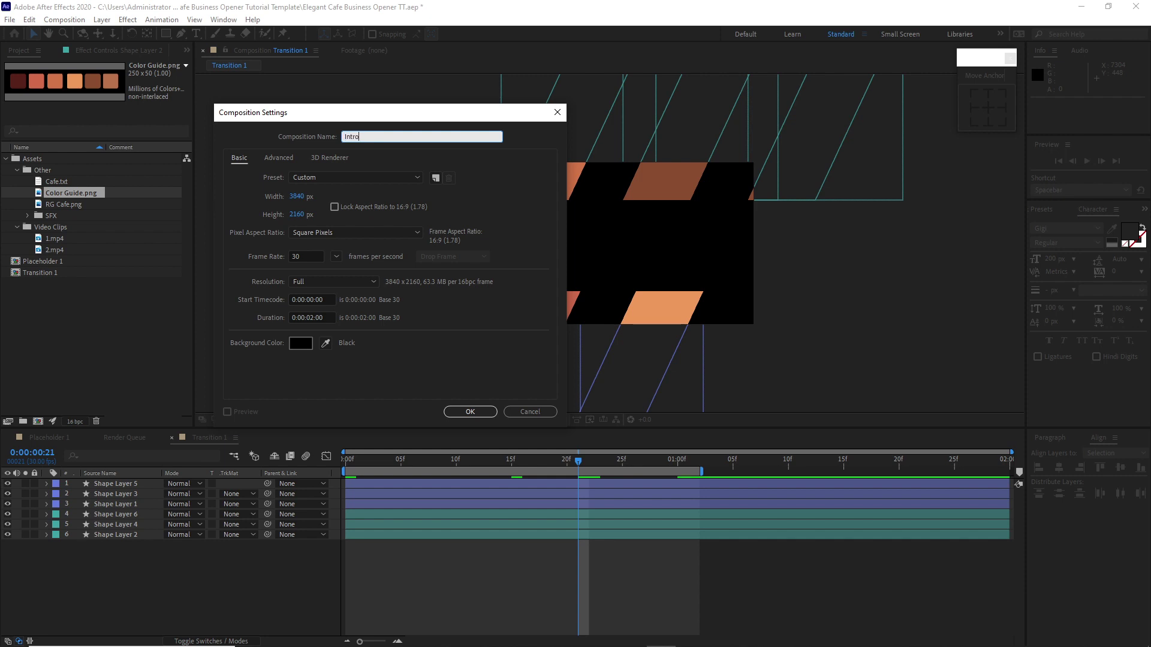
click(314, 318)
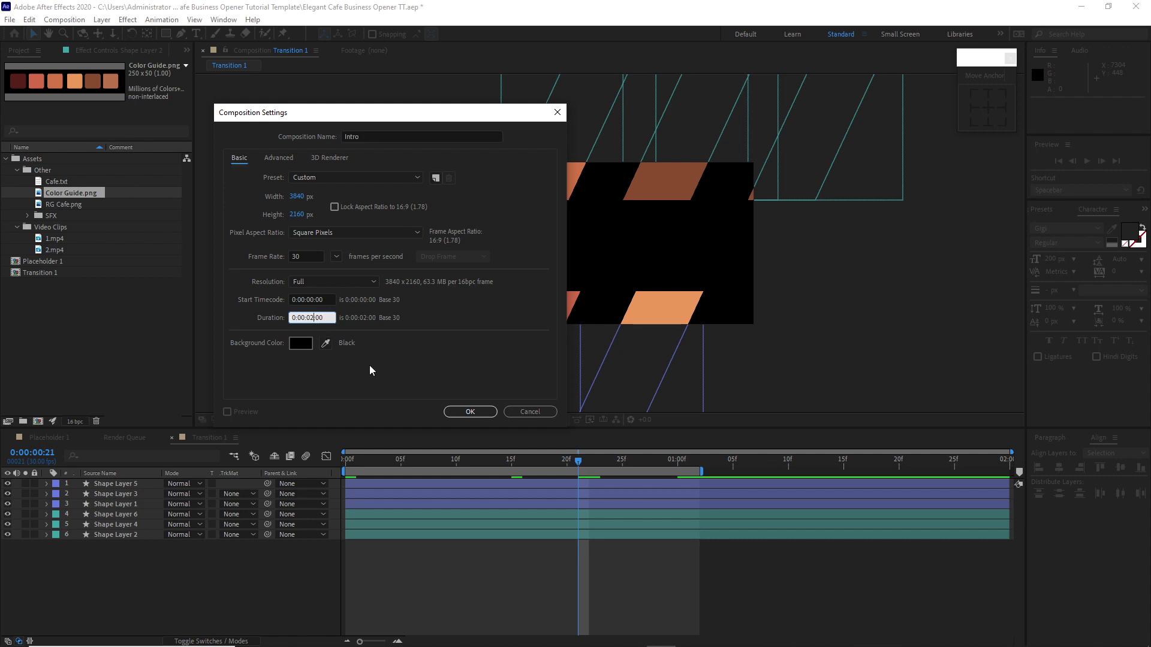
key(BackSpace)
click(472, 411)
drag(54, 205, 54, 276)
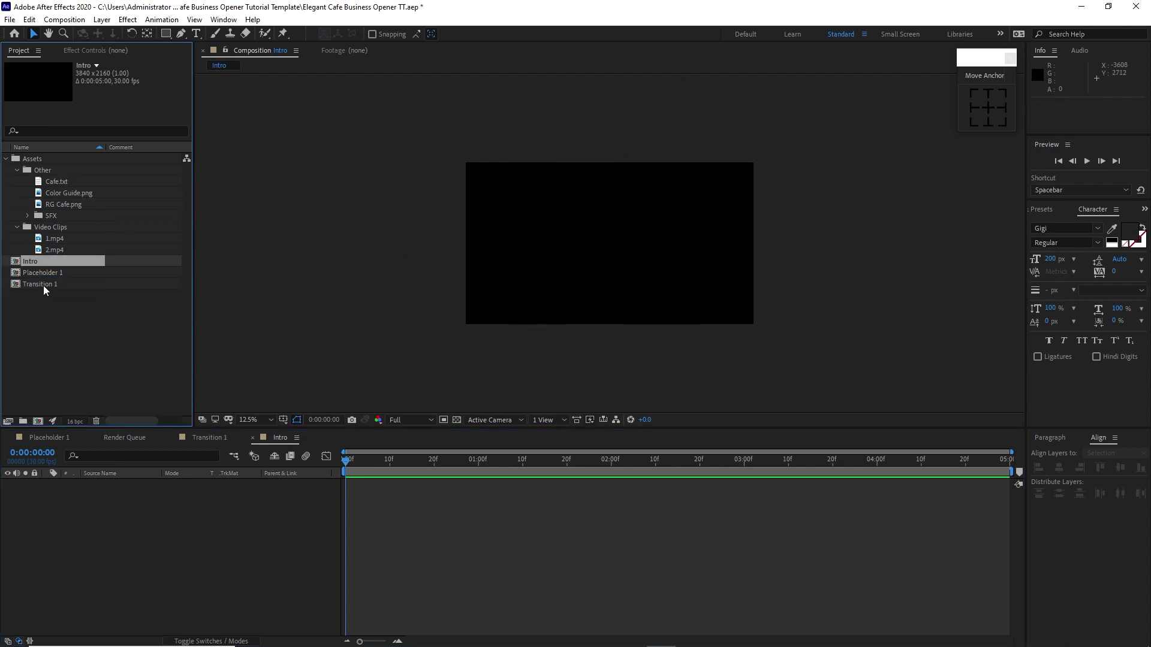
Duplicate the Transition 1 composition and add the copy to the Intro timeline as a layer.
click(43, 285)
click(29, 19)
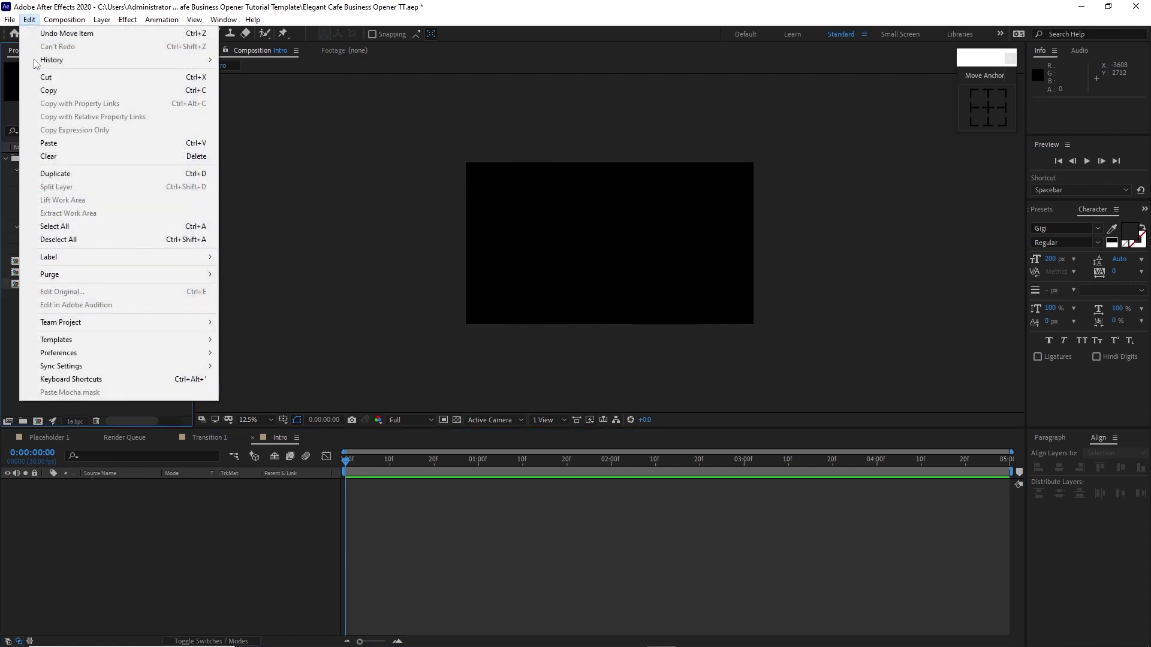
click(62, 171)
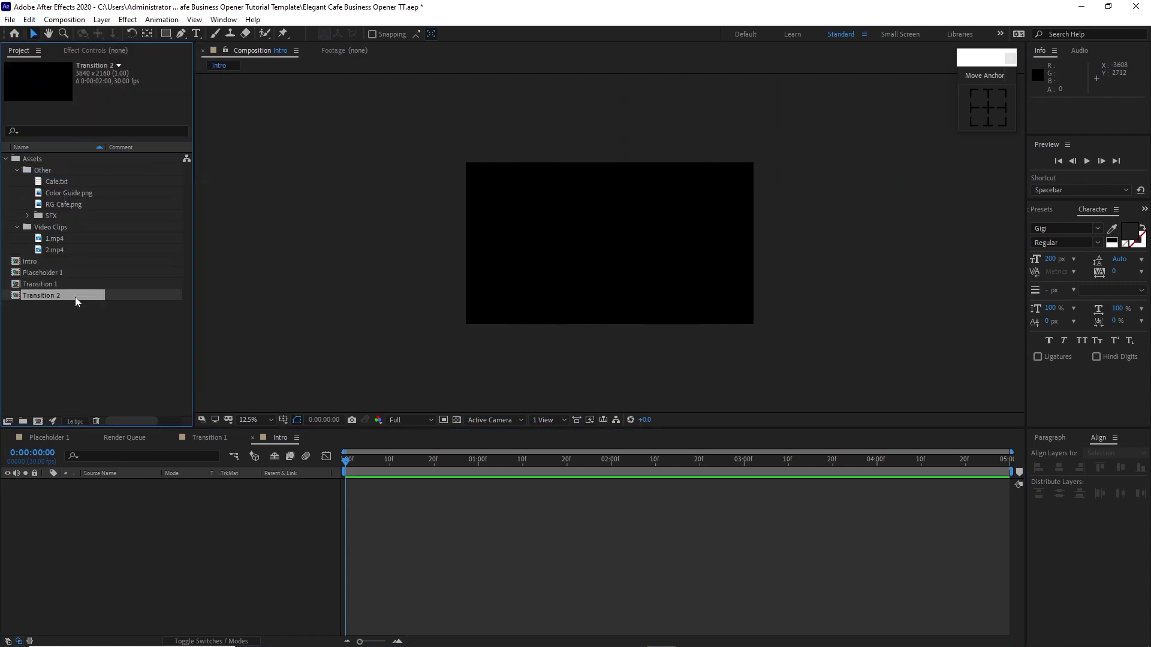
drag(74, 297, 135, 538)
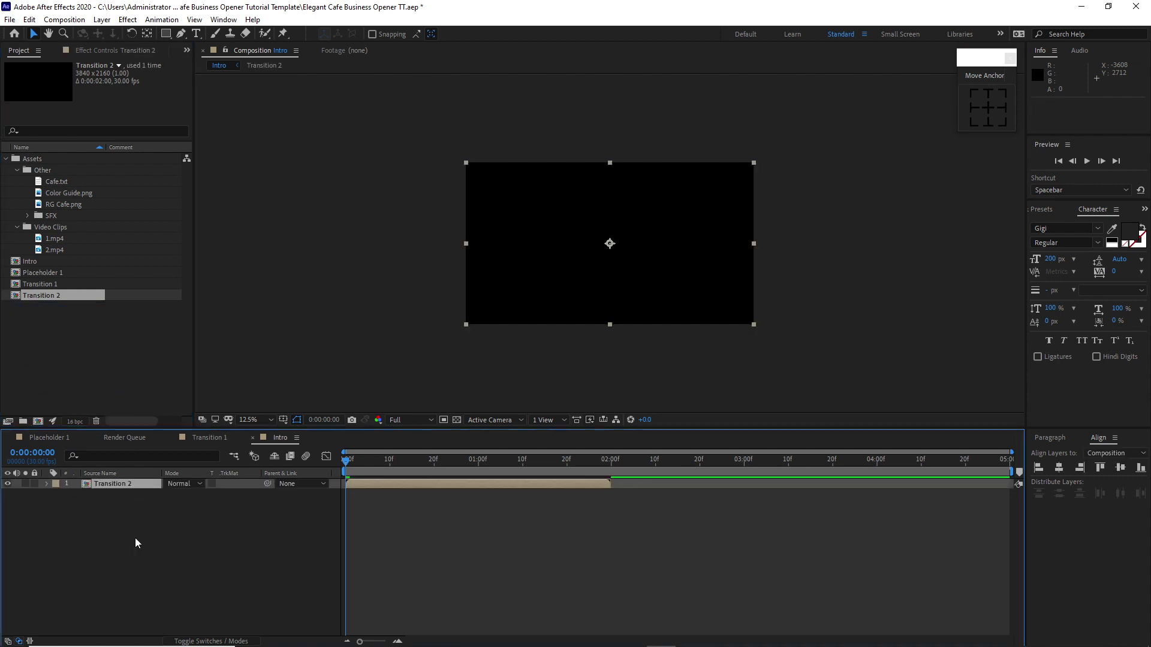
Rename the duplicated transition composition in the project as BG.
right_click(50, 295)
click(78, 487)
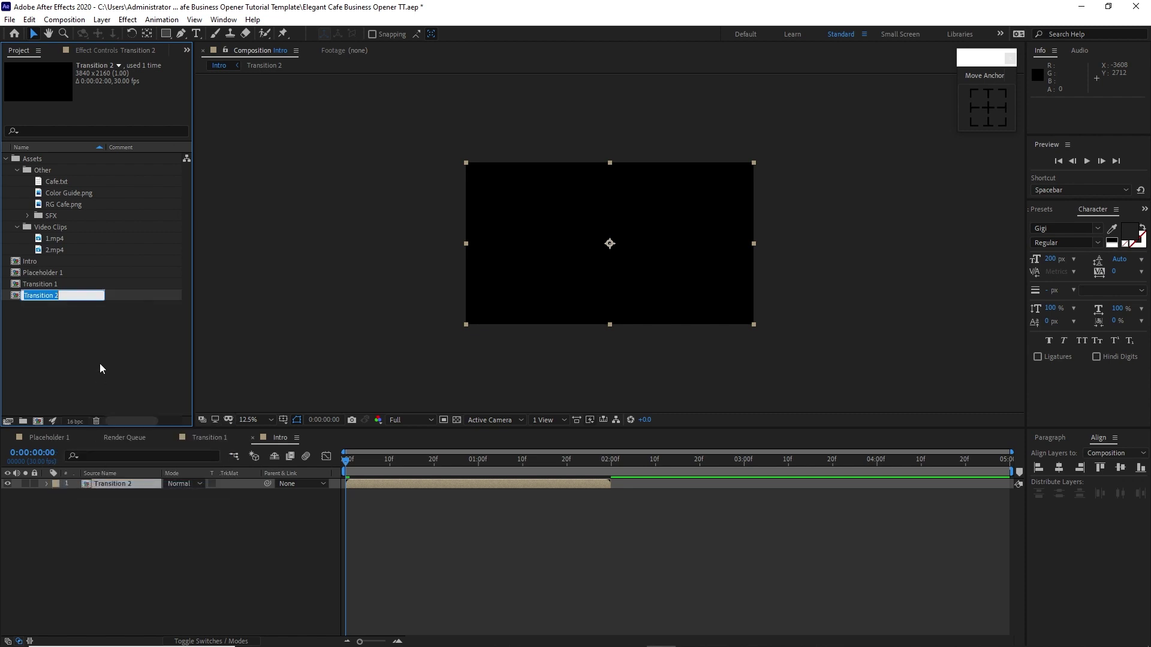
text(BG)
click(117, 525)
Open the BG composition and extend its work area over the full duration, from 0:00:00:00 to 0:00:01:29.
double_click(114, 484)
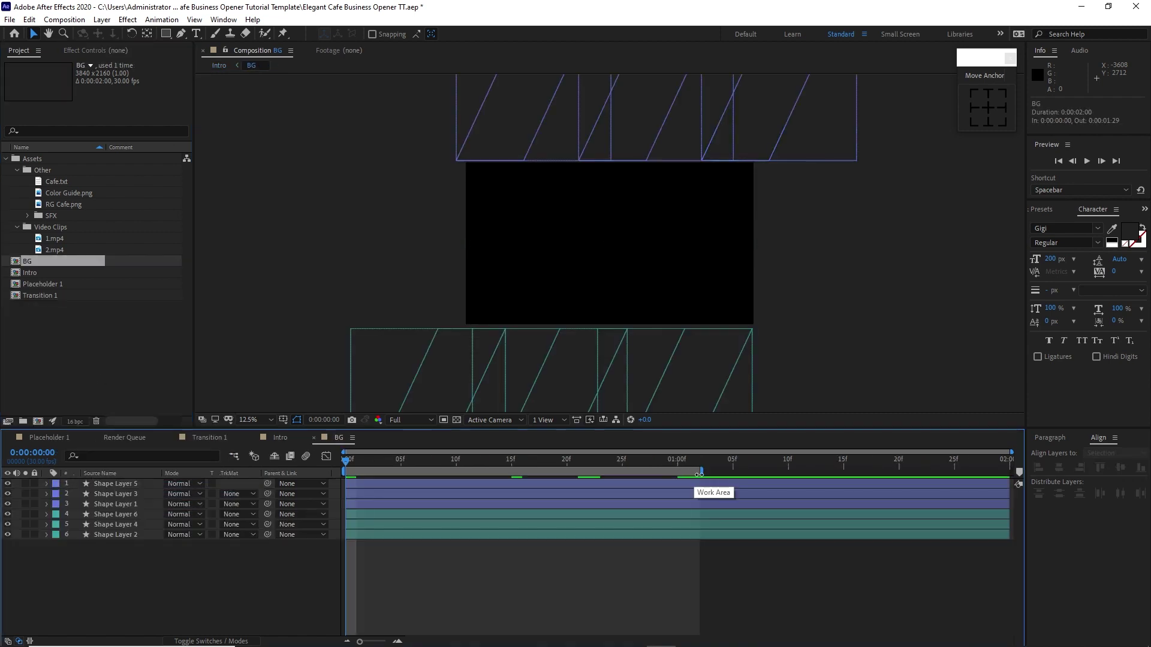
drag(700, 472, 866, 456)
drag(512, 473, 337, 472)
drag(863, 471, 1010, 467)
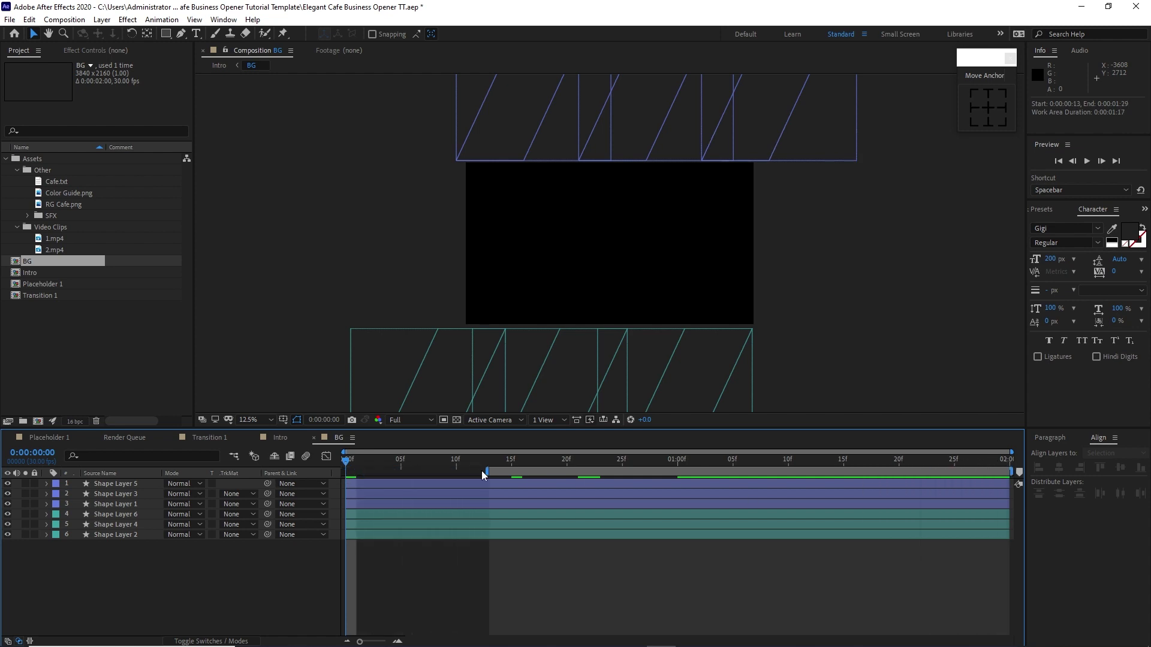
drag(485, 472, 324, 476)
In Intro, enable time remapping on the BG layer, then stretch the layer and move its last Time Remap keyframe to the composition's end.
click(281, 438)
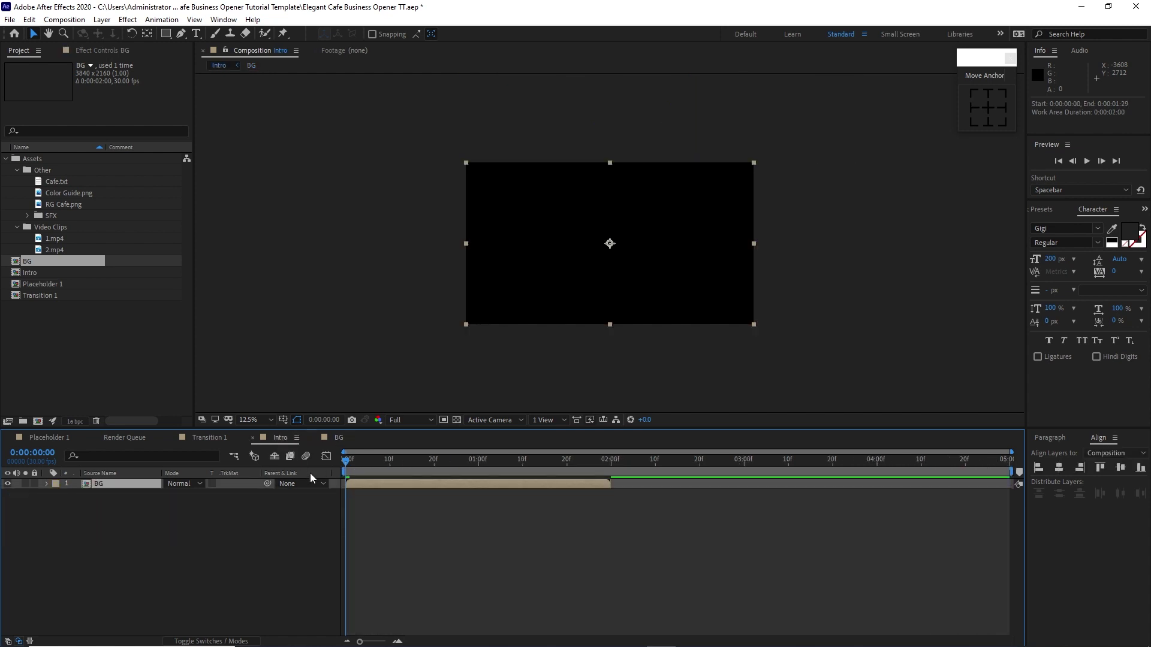
right_click(125, 484)
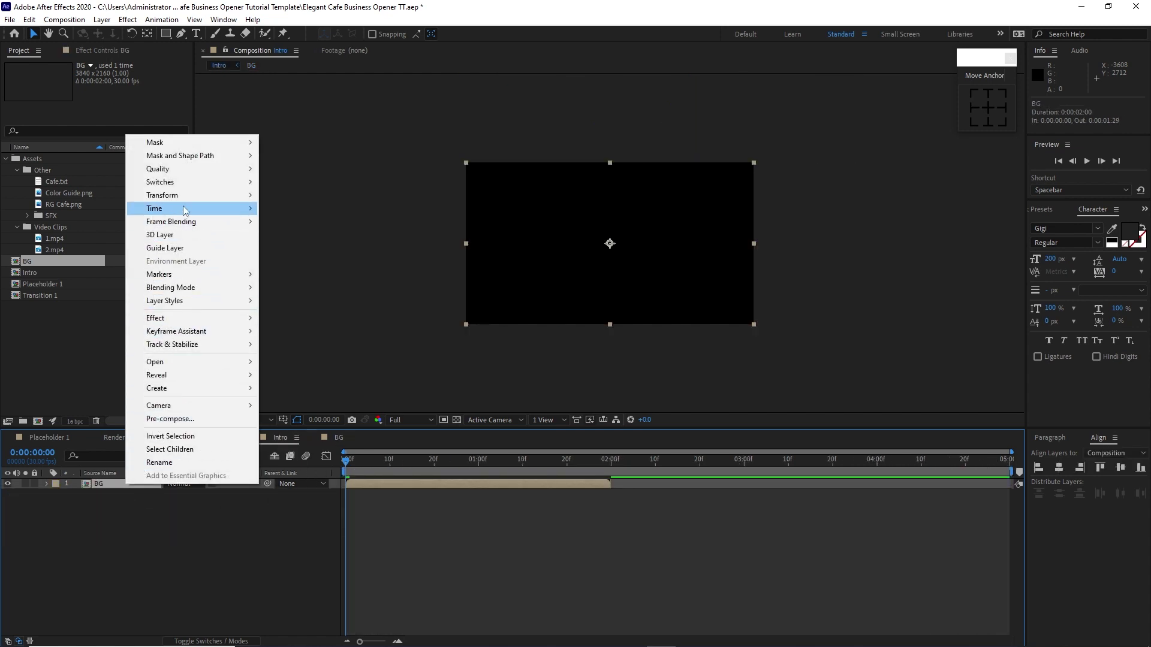
mouse_move(184, 209)
click(284, 209)
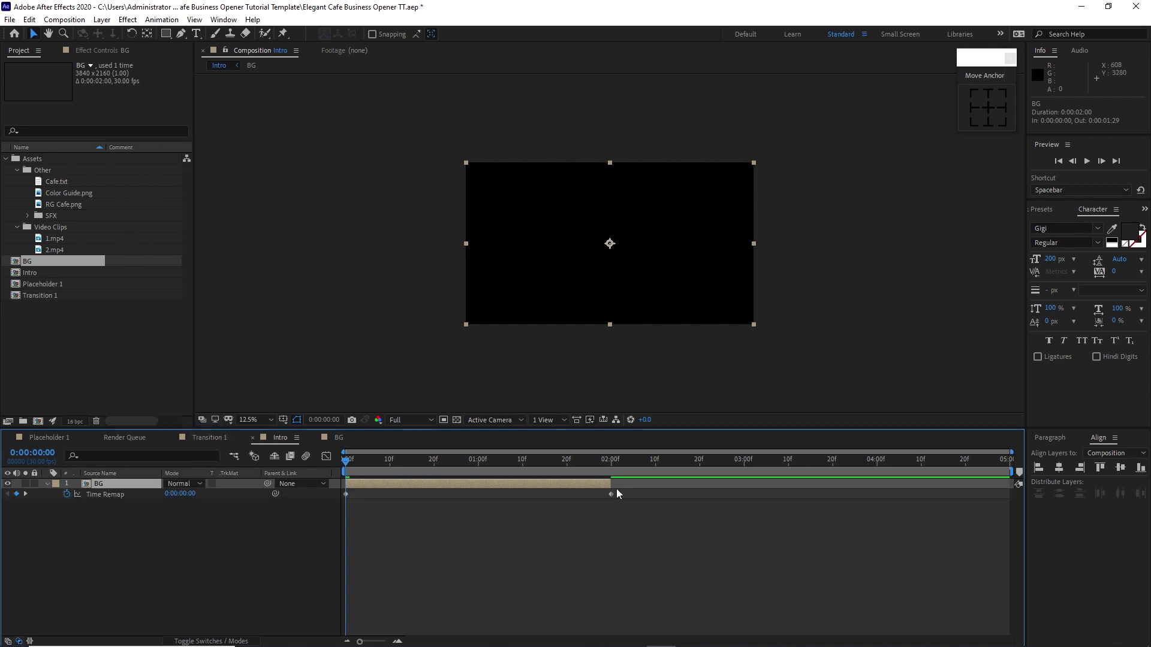
drag(610, 484, 1012, 487)
drag(610, 494, 823, 495)
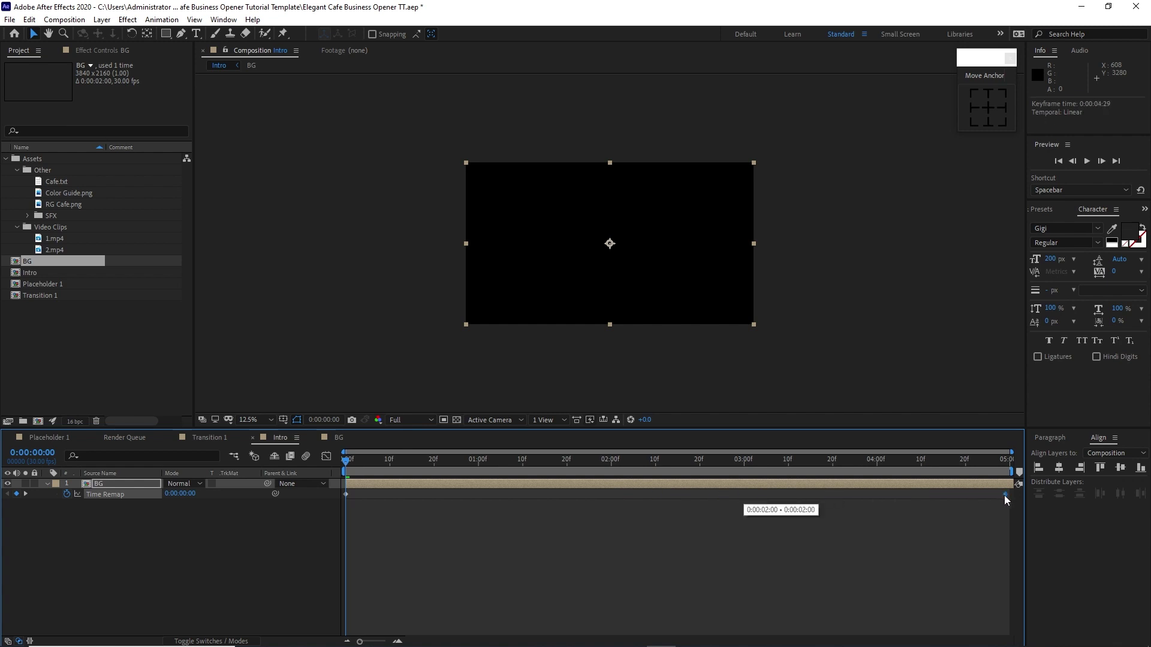
drag(1004, 495, 1005, 495)
Inside BG, delete the Position keyframes at 0:00:01:00 on all six shape layers.
double_click(142, 484)
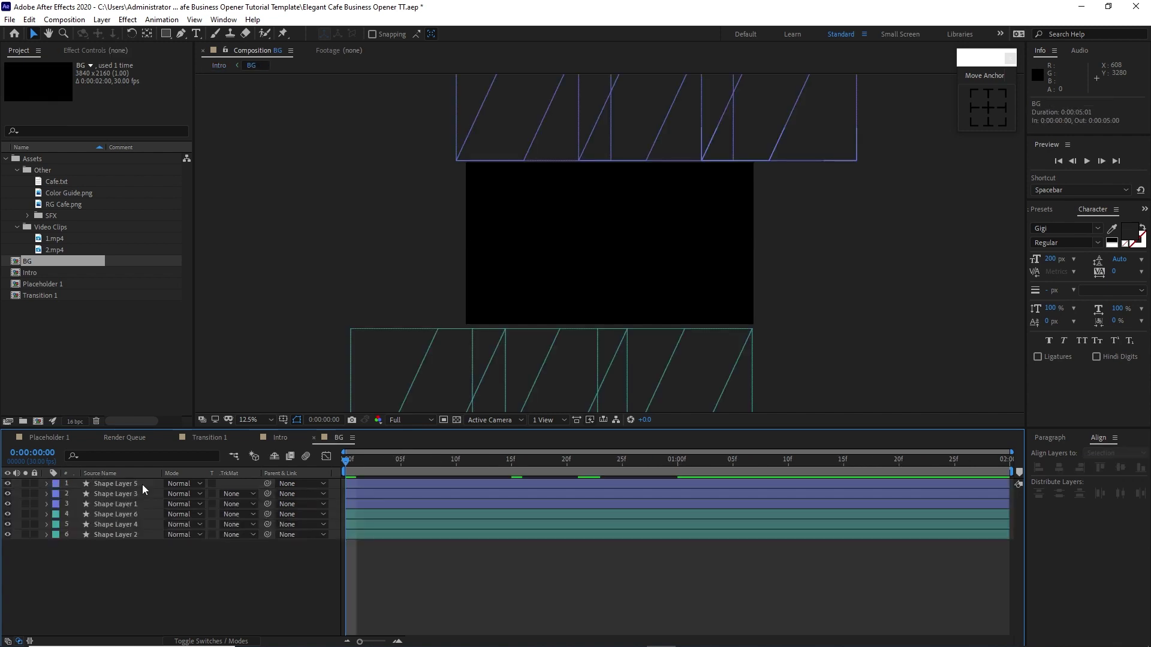
drag(90, 591, 106, 488)
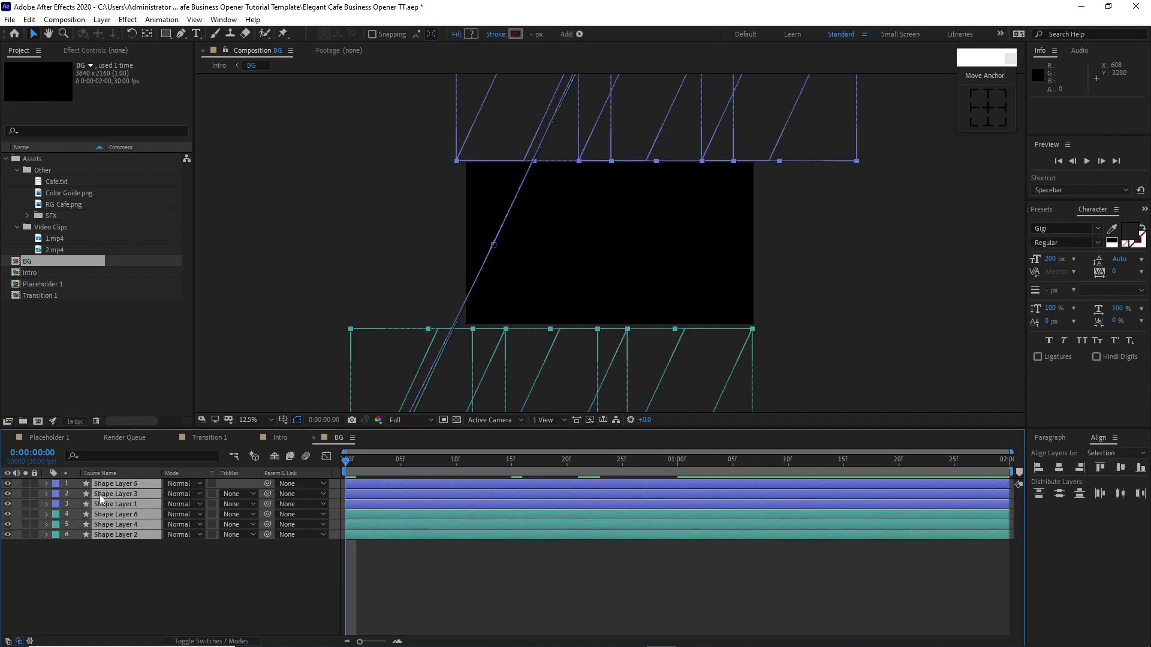
key(u)
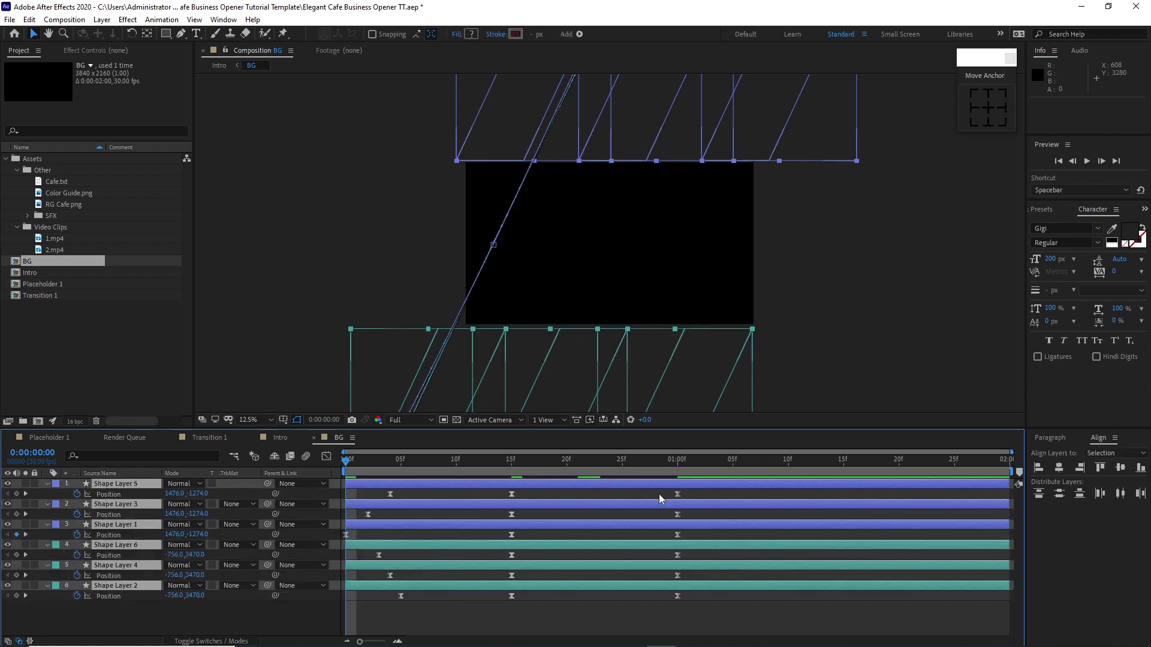
drag(659, 494, 696, 605)
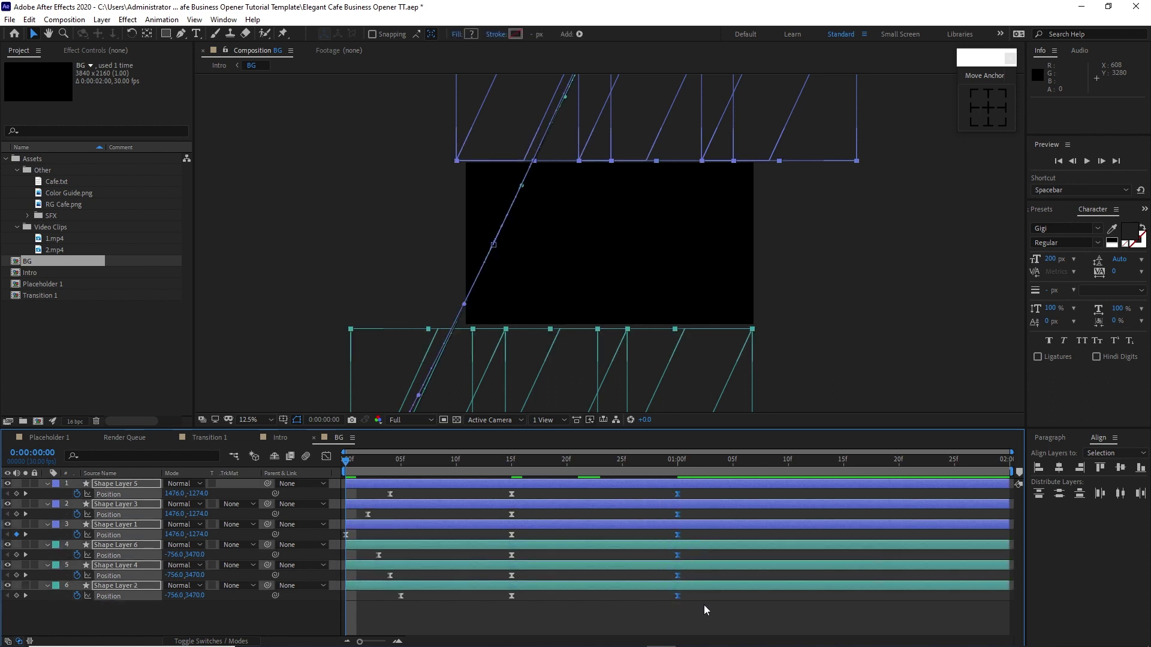
key(Delete)
Return to the Intro composition and preview the slanted bars' animation.
click(289, 441)
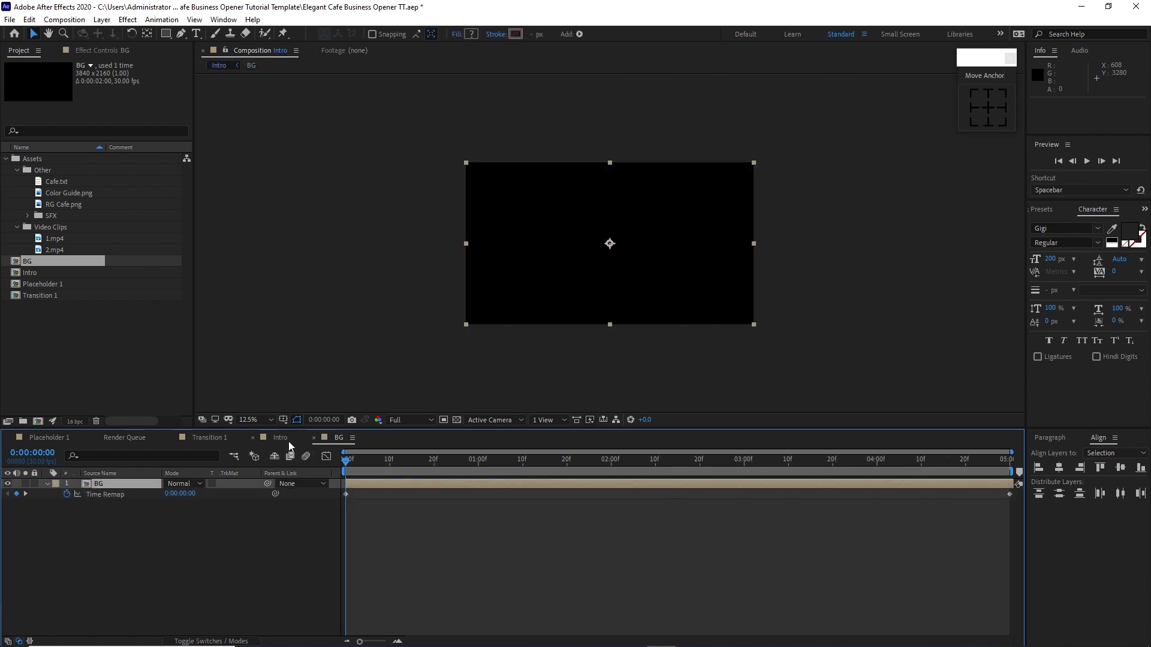
click(1087, 162)
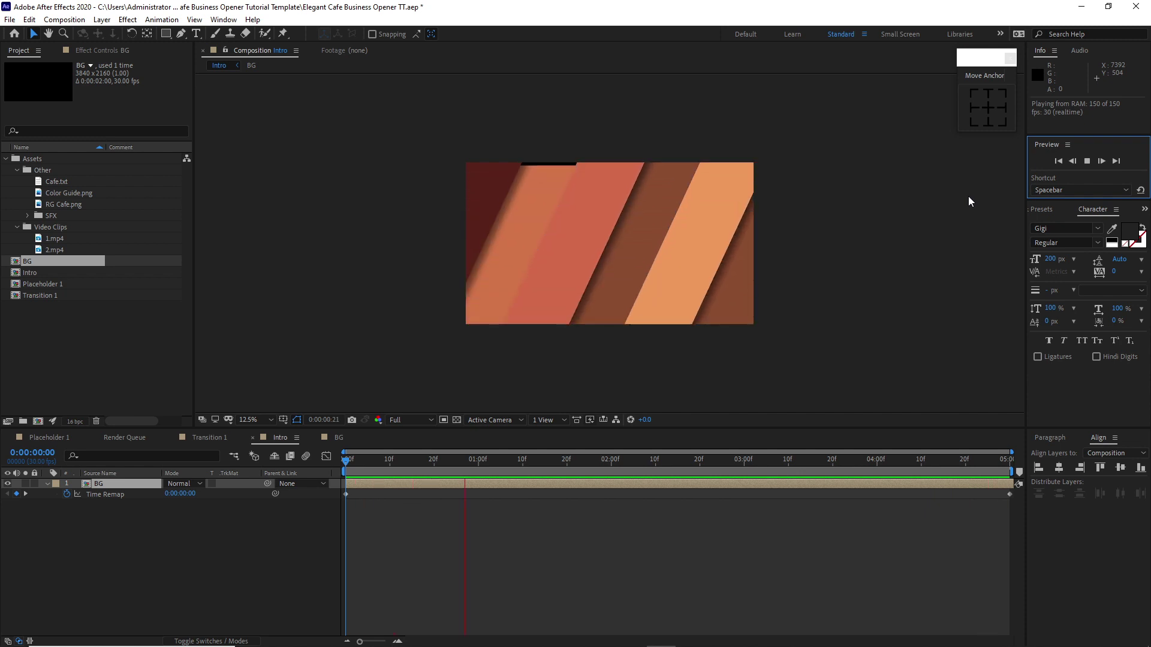
click(1087, 161)
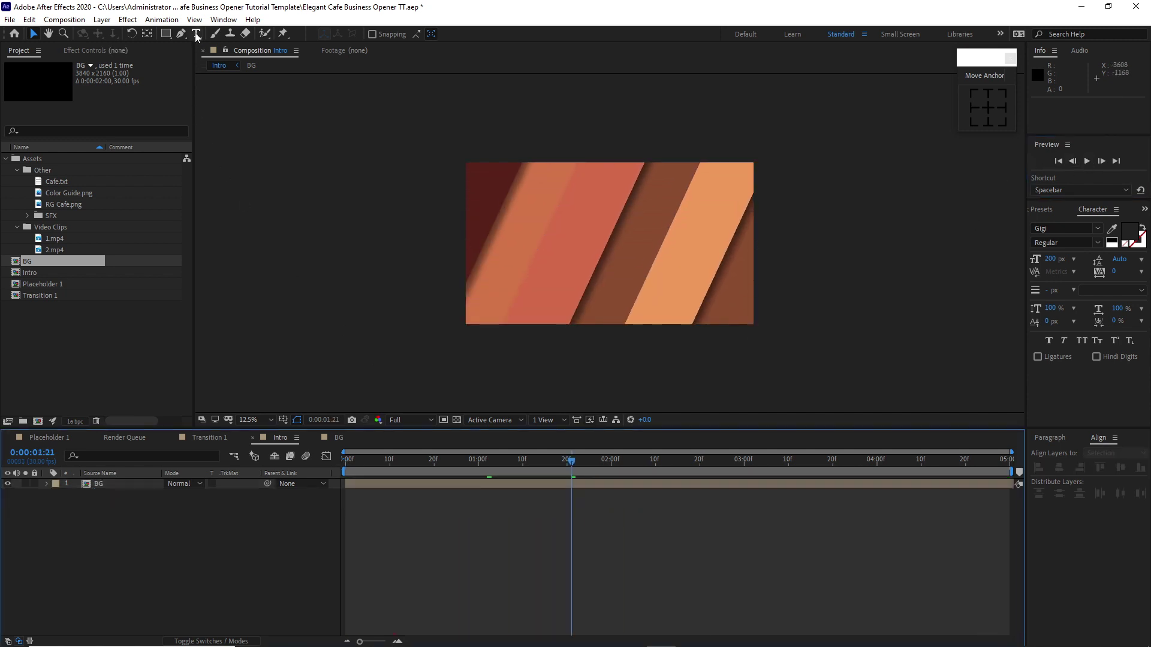
Add an "RG Cafe" text layer to Intro and centre it horizontally and vertically in the composition.
click(196, 35)
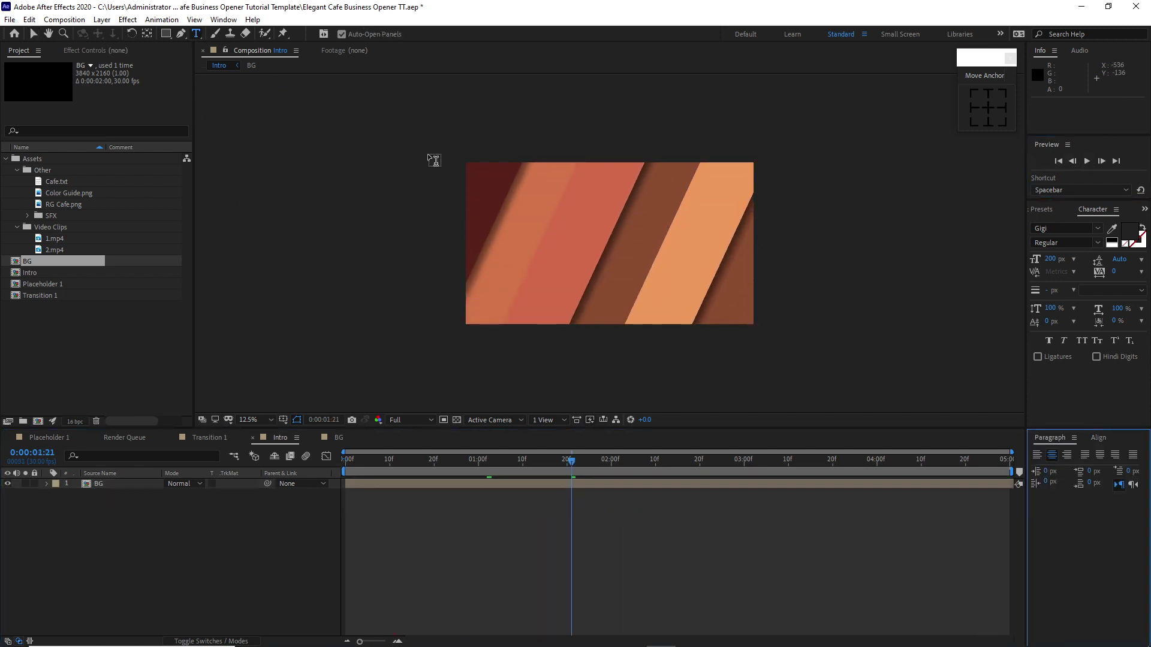
click(550, 241)
text(RG Cafe)
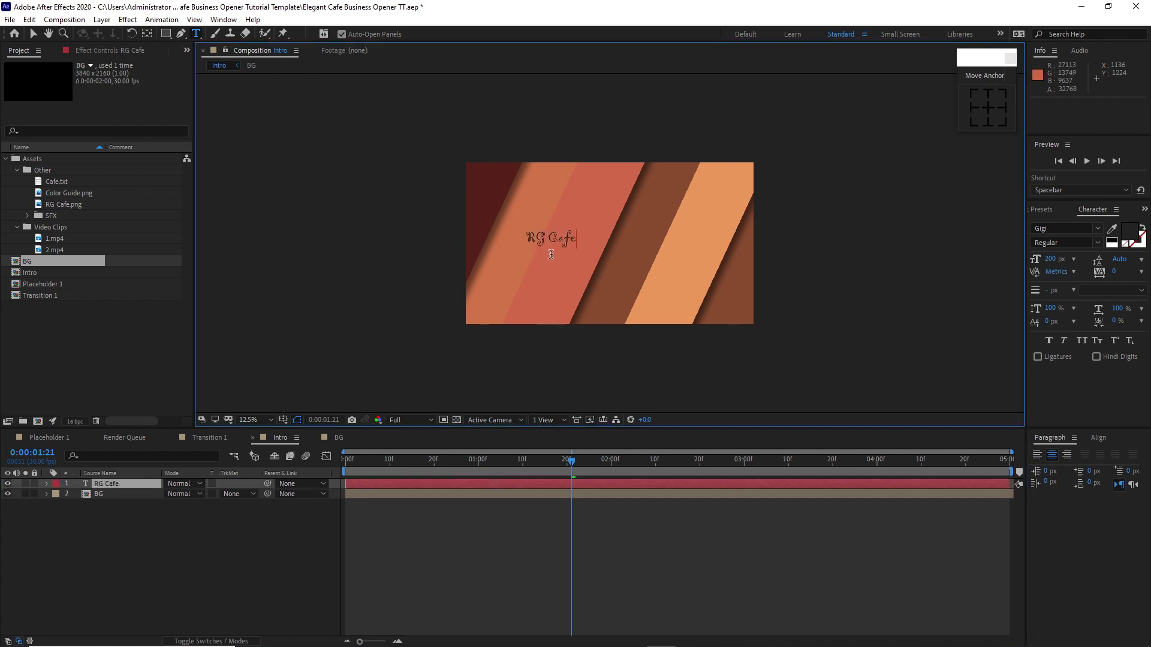
click(33, 33)
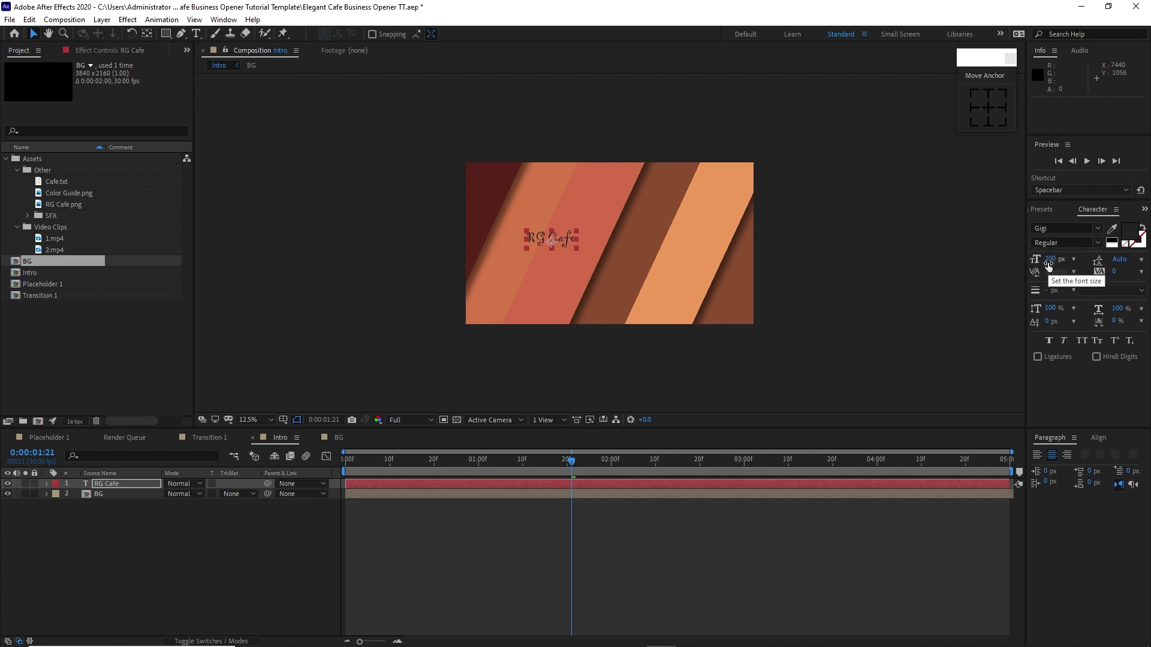
click(1098, 437)
click(1059, 468)
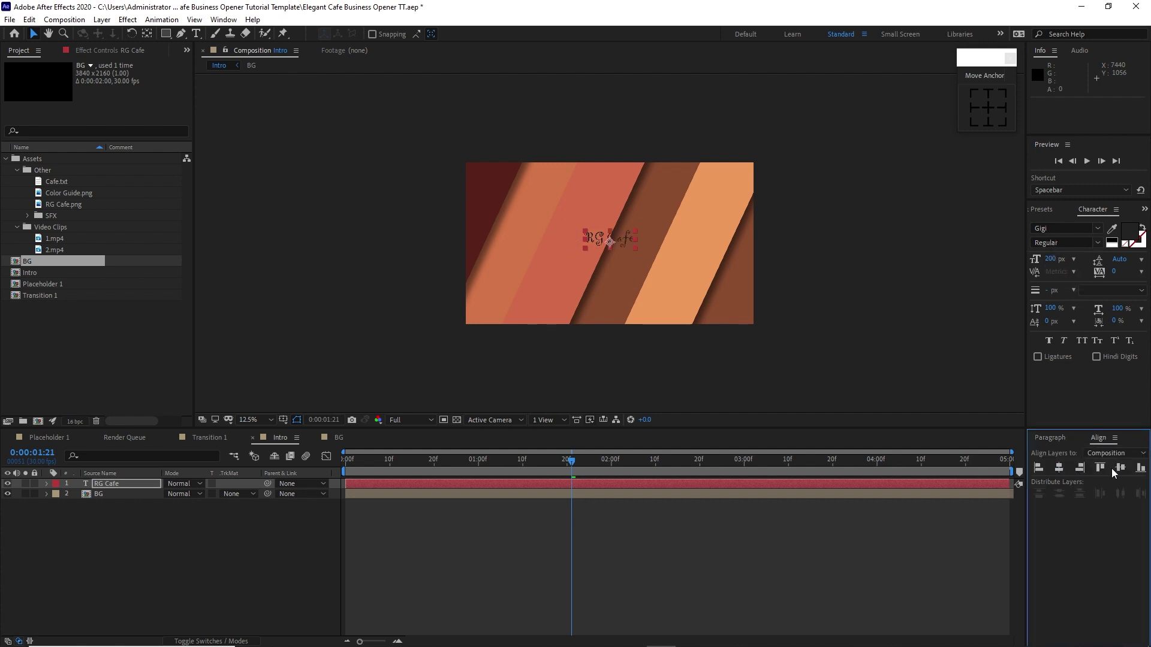
click(1115, 468)
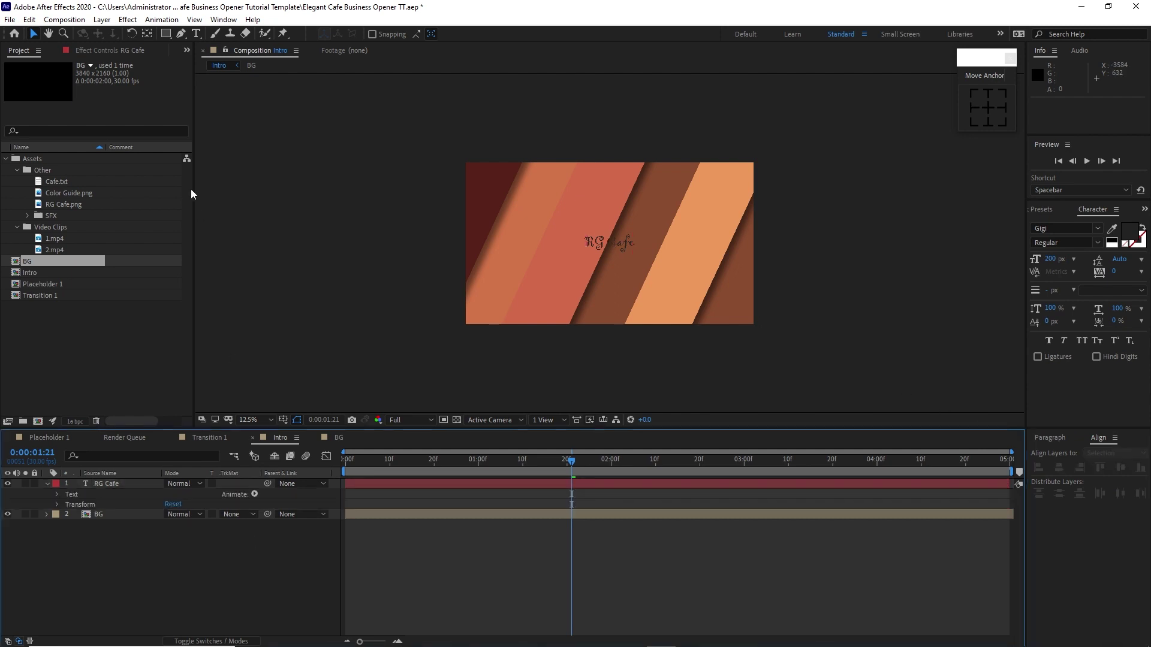
Draw an orange rectangle about 768 × 376 px just below the RG Cafe text and centre it horizontally in the composition.
click(165, 34)
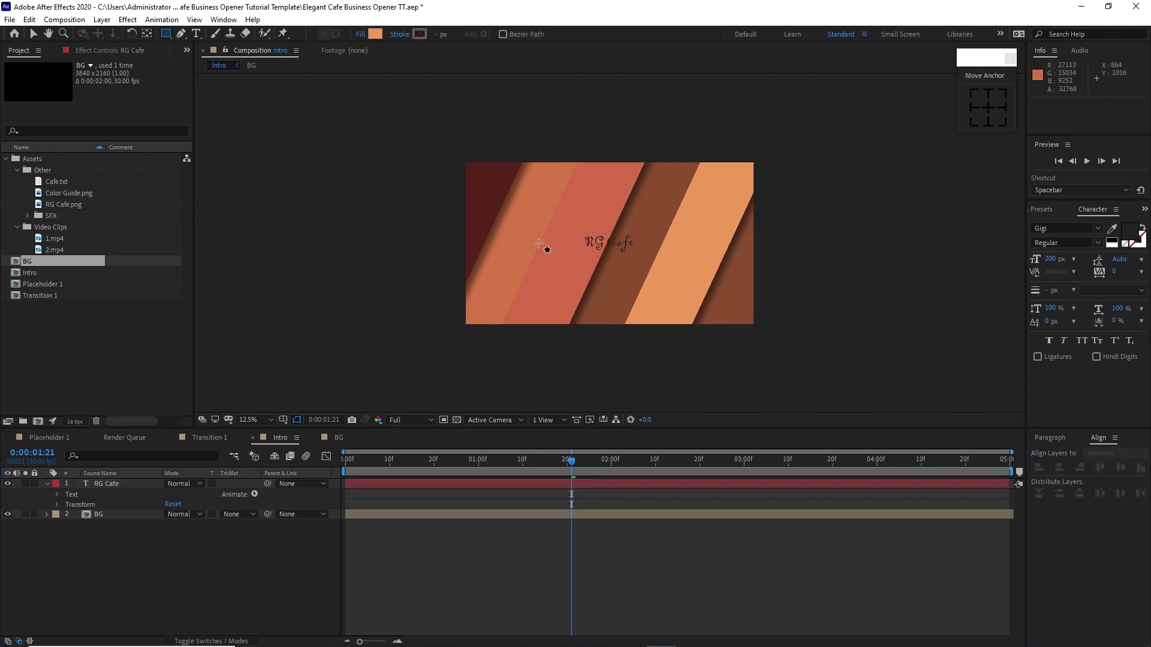
drag(581, 255, 639, 283)
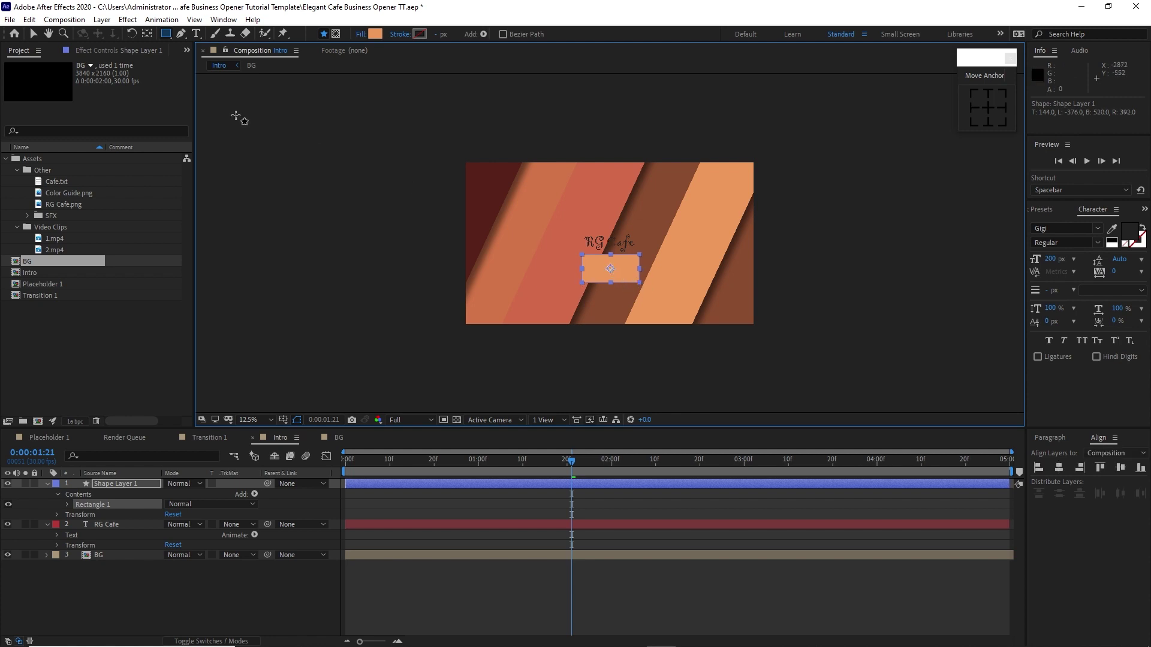
click(33, 34)
click(1056, 473)
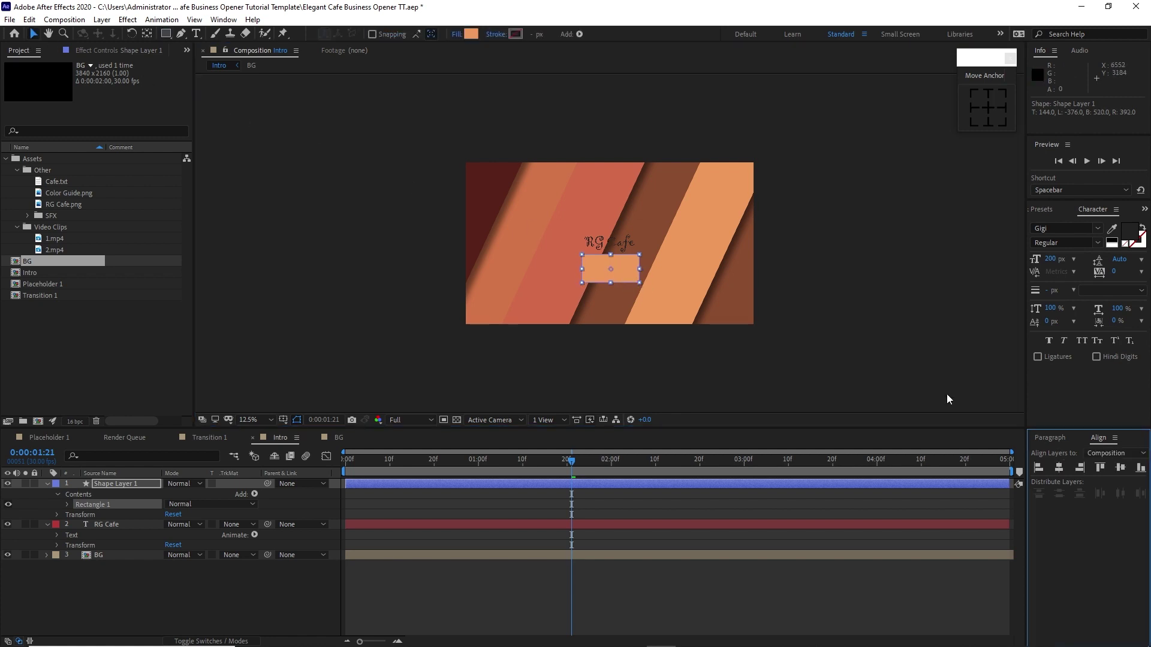
click(1059, 471)
Pre-compose the RG Cafe text layer as RG Cafe Text, moving all attributes into it, and select the rectangle's shape layer.
click(131, 525)
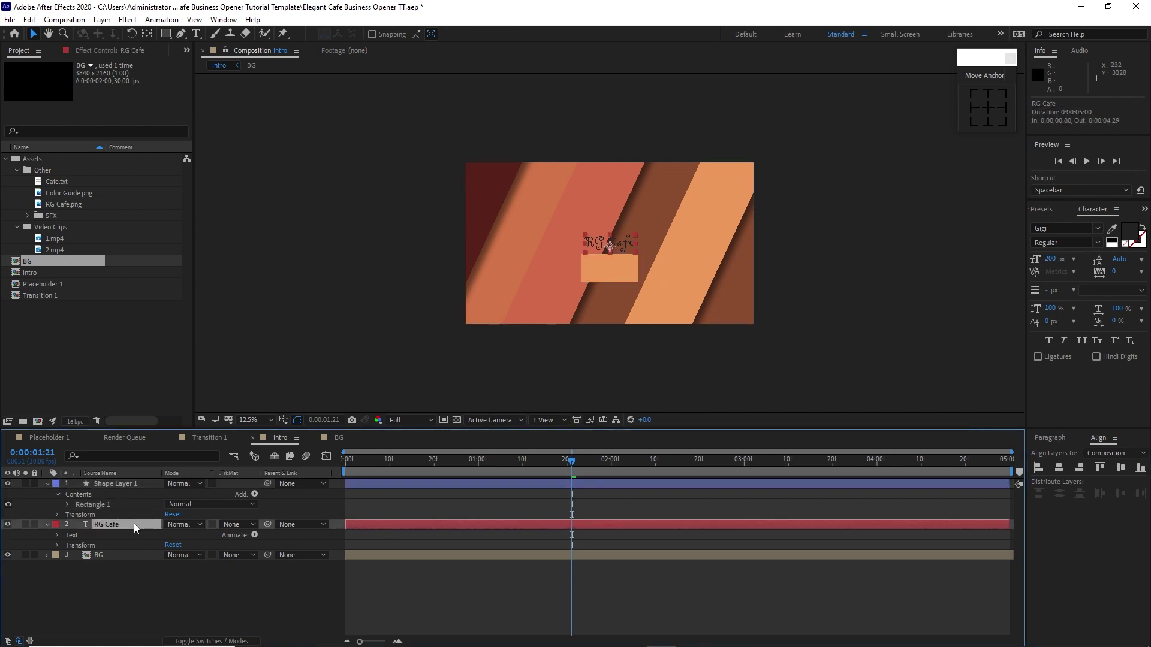
right_click(134, 522)
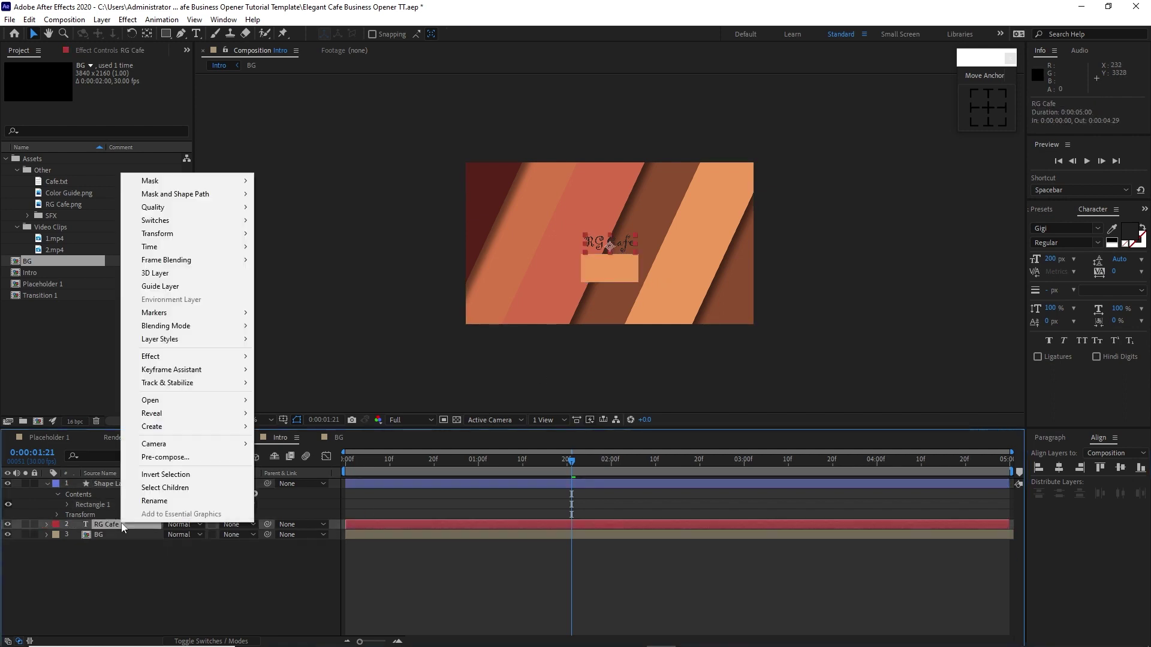
click(134, 458)
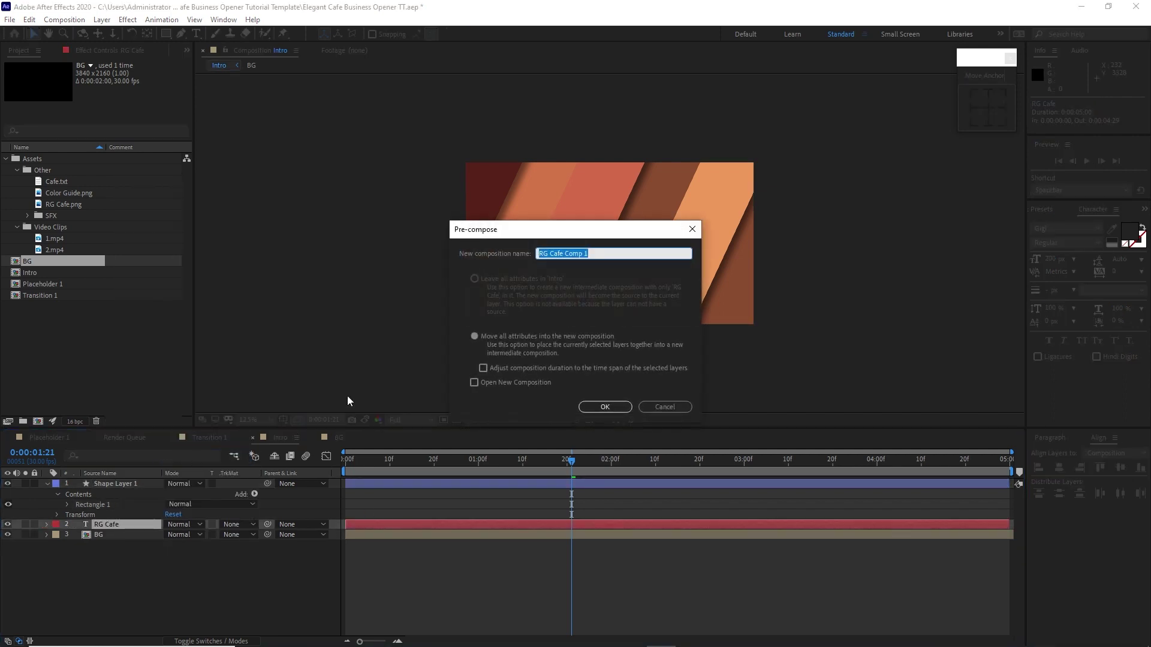
click(565, 253)
drag(564, 253, 598, 264)
text(Text)
click(475, 336)
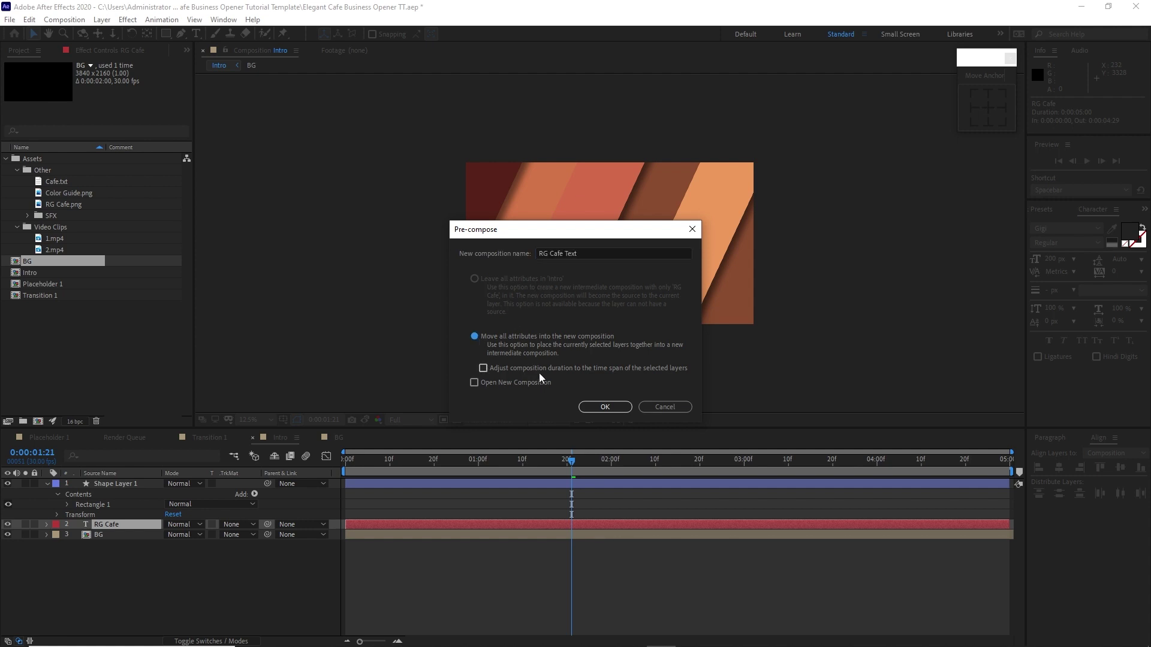
click(605, 407)
click(135, 486)
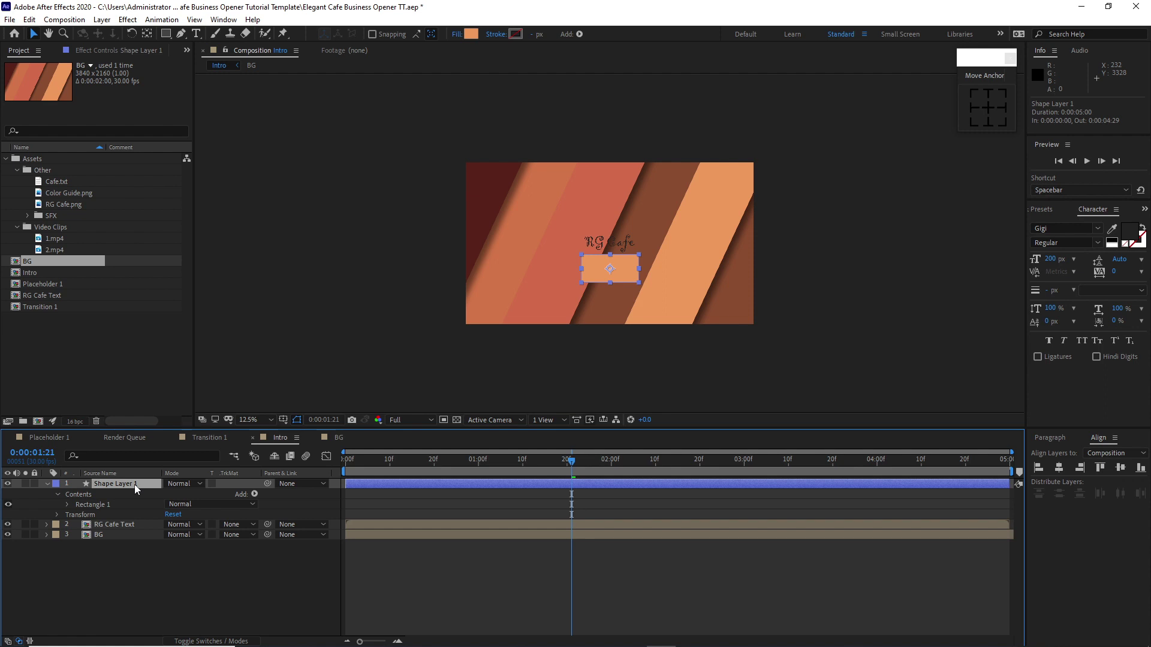
Pre-compose the rectangle's shape layer as Mask, moving all attributes into the new composition.
right_click(134, 484)
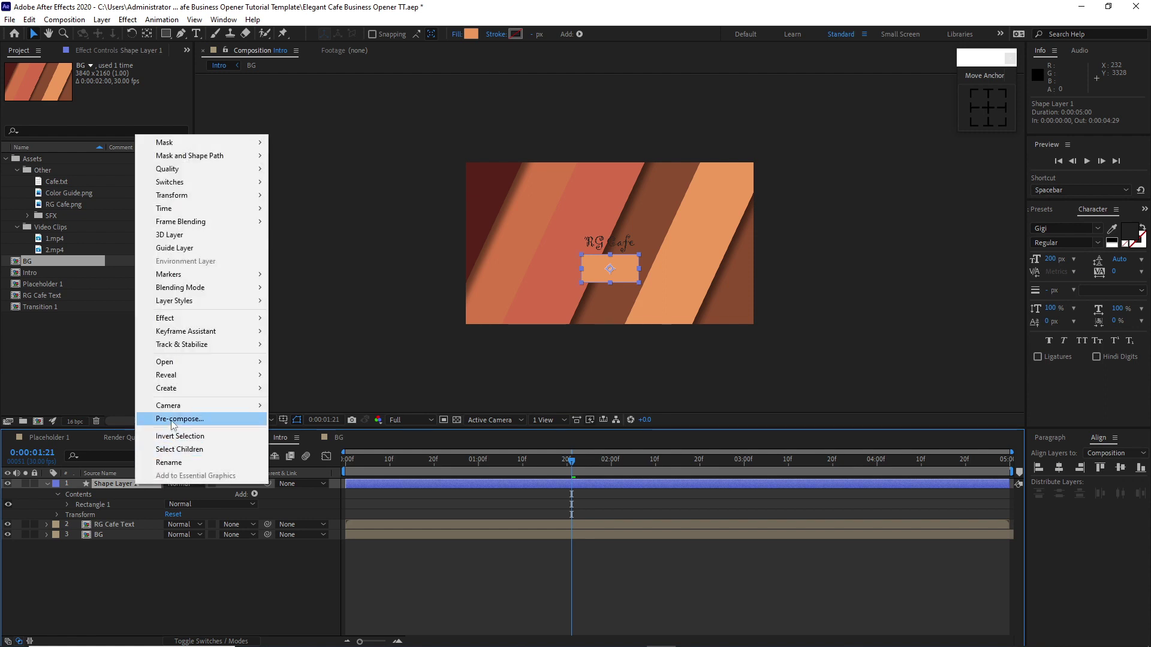
click(192, 418)
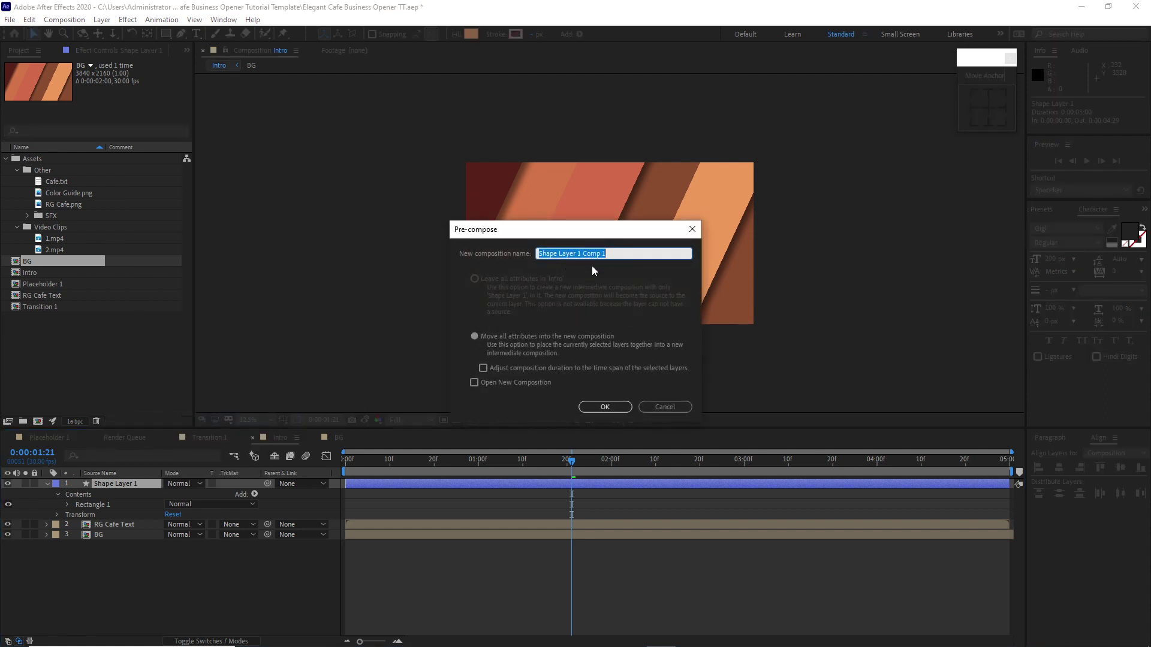
text(Mask)
click(605, 407)
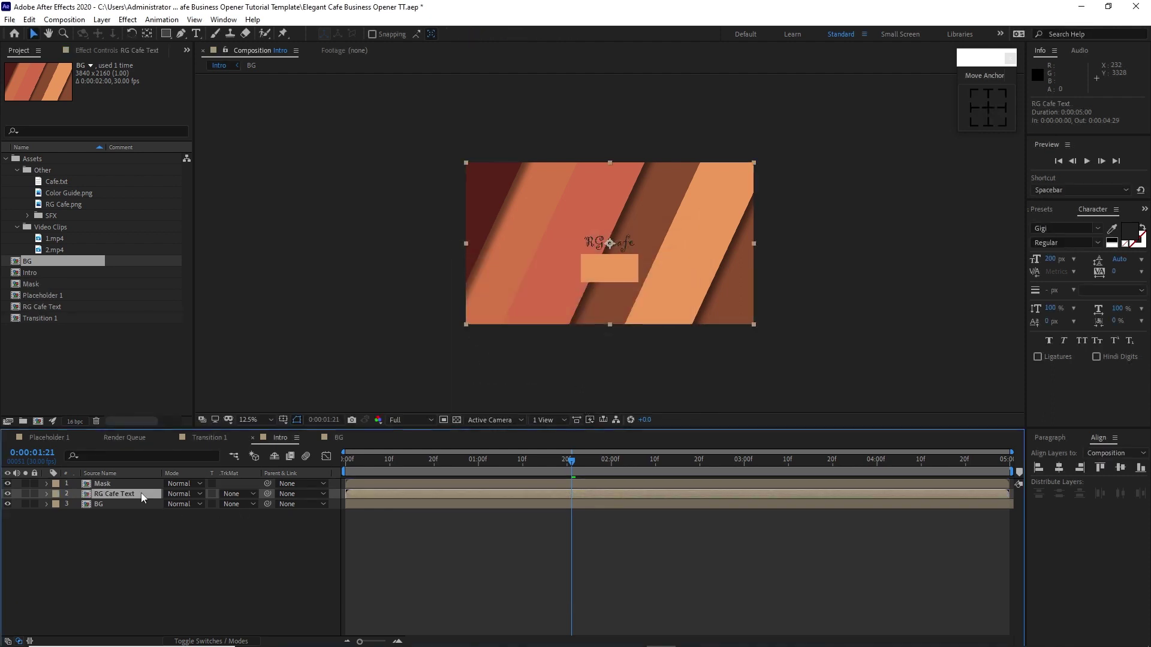
Keyframe the RG Cafe Text layer's position at 1920, 1450 at 0:00:01:00 and vertically centred in the composition at 0:00:01:10.
click(141, 492)
key(p)
drag(195, 504, 406, 513)
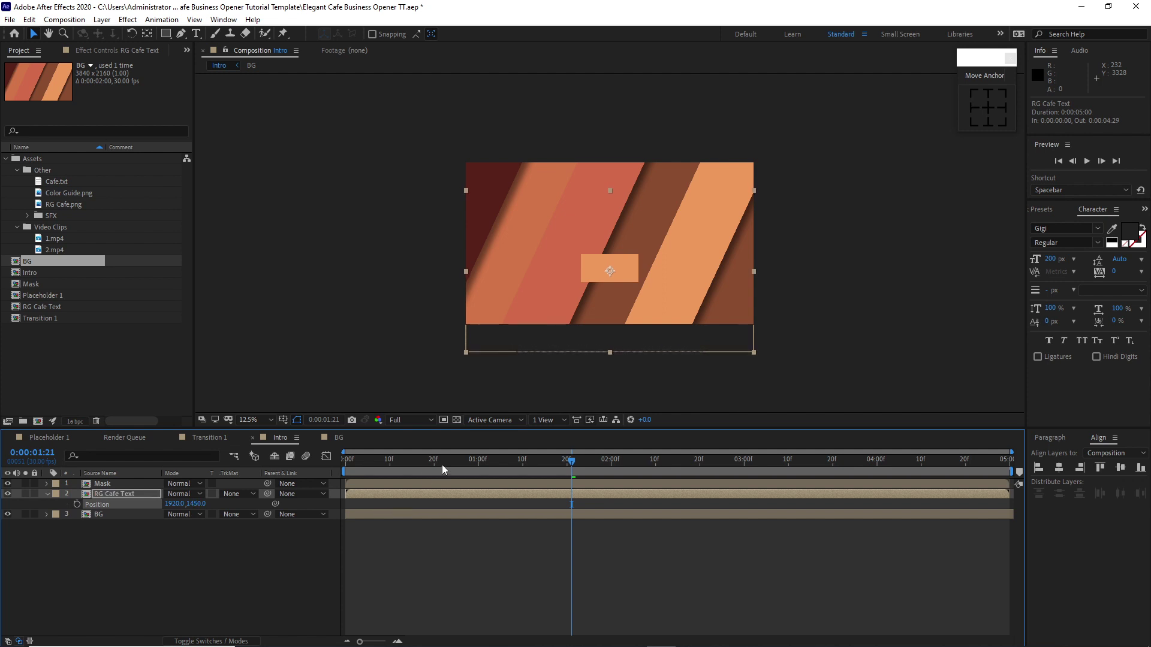
click(479, 463)
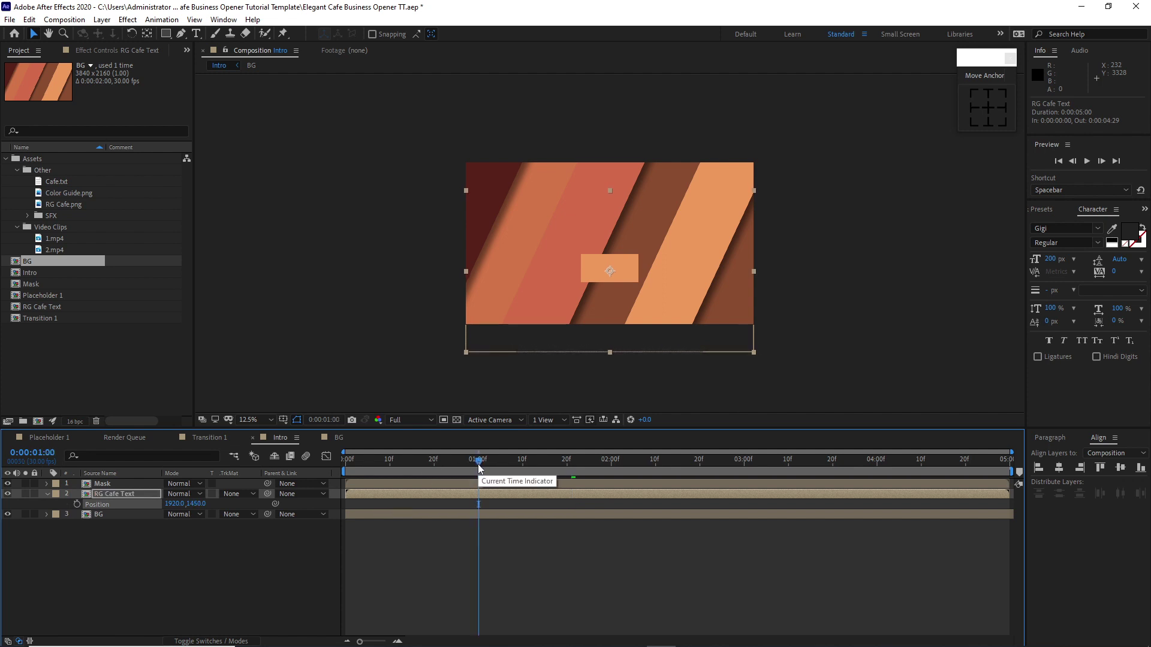
click(77, 503)
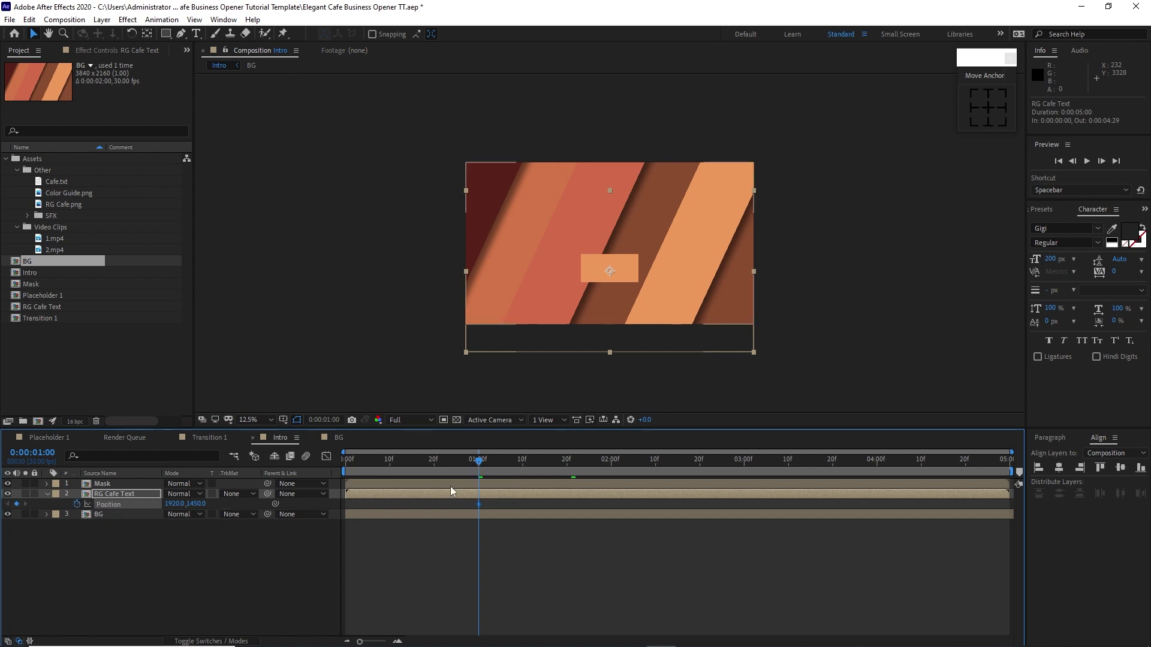
click(522, 470)
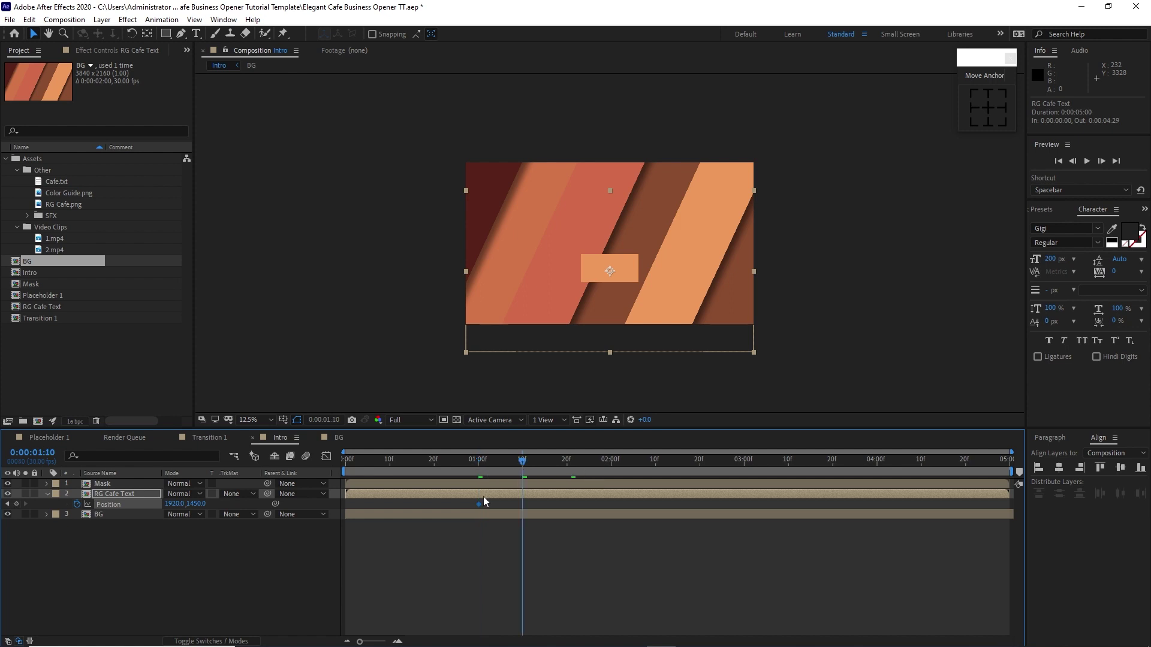
click(1119, 467)
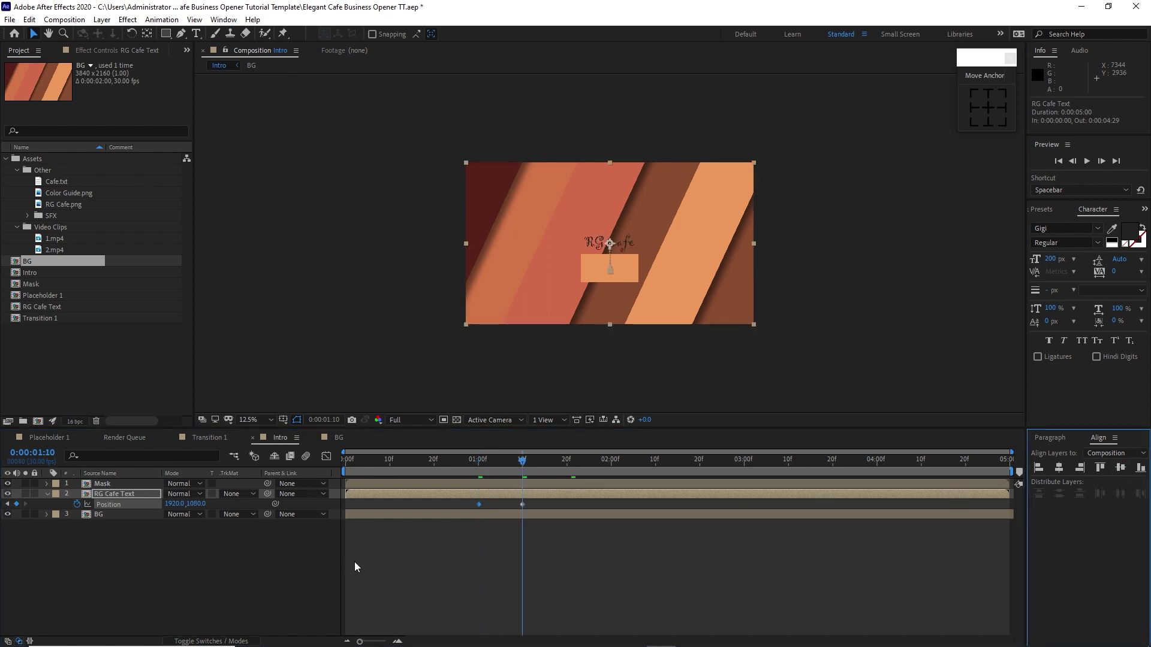
Hold the RG Cafe Text position with a keyframe at 0:00:04:00 and lower it to 1920, 1430 at 0:00:04:10.
drag(522, 460, 878, 464)
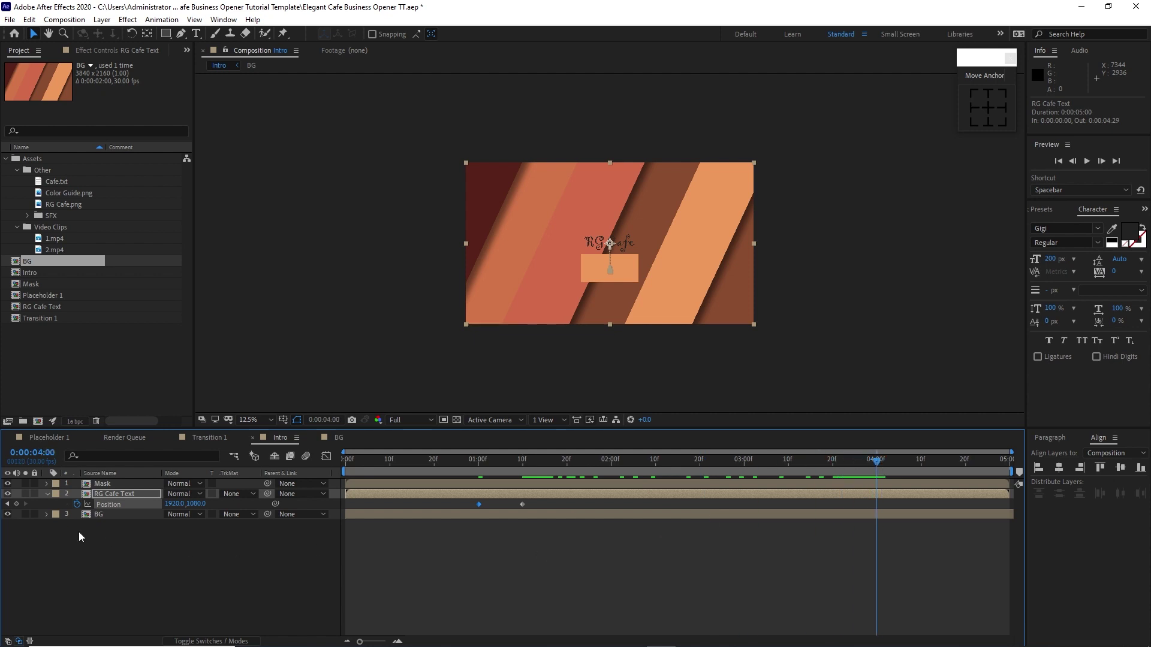
click(17, 504)
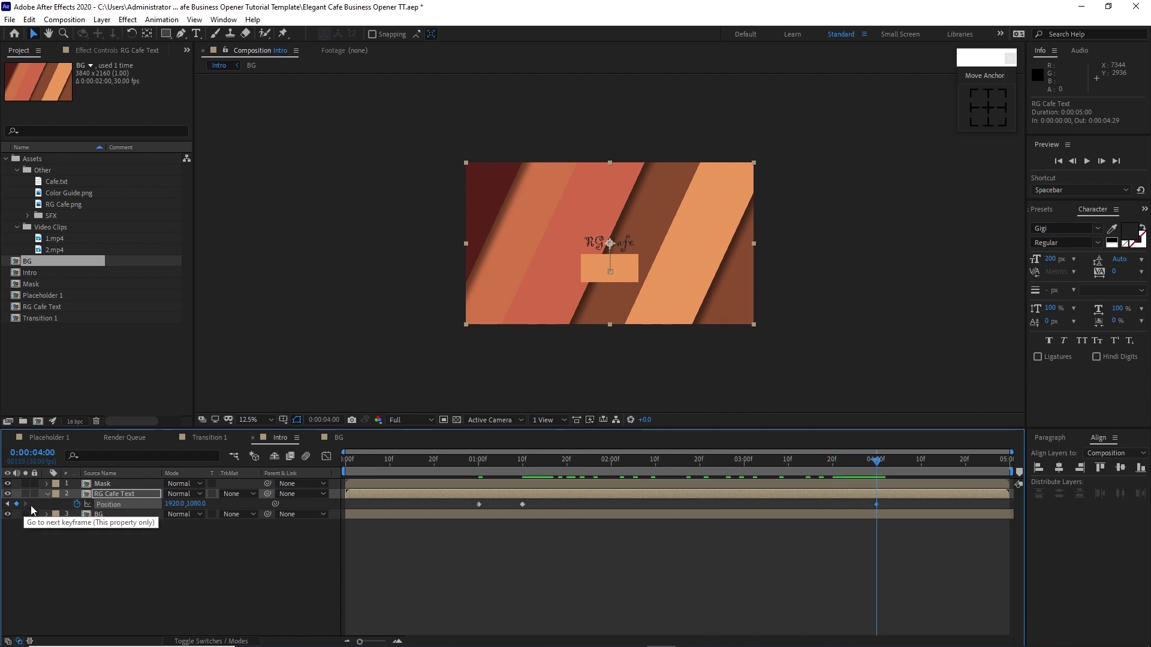
click(920, 464)
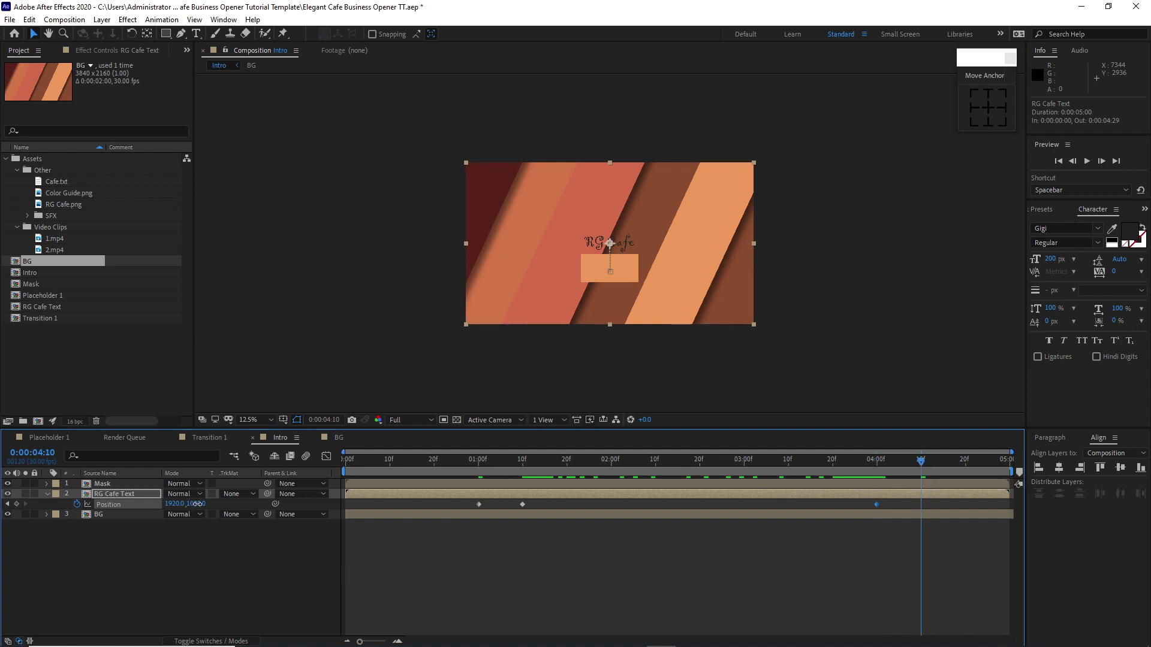
drag(198, 504, 387, 521)
Set the RG Cafe Text layer's track matte to Alpha Inverted Matte "Mask" and preview the text reveal.
click(236, 494)
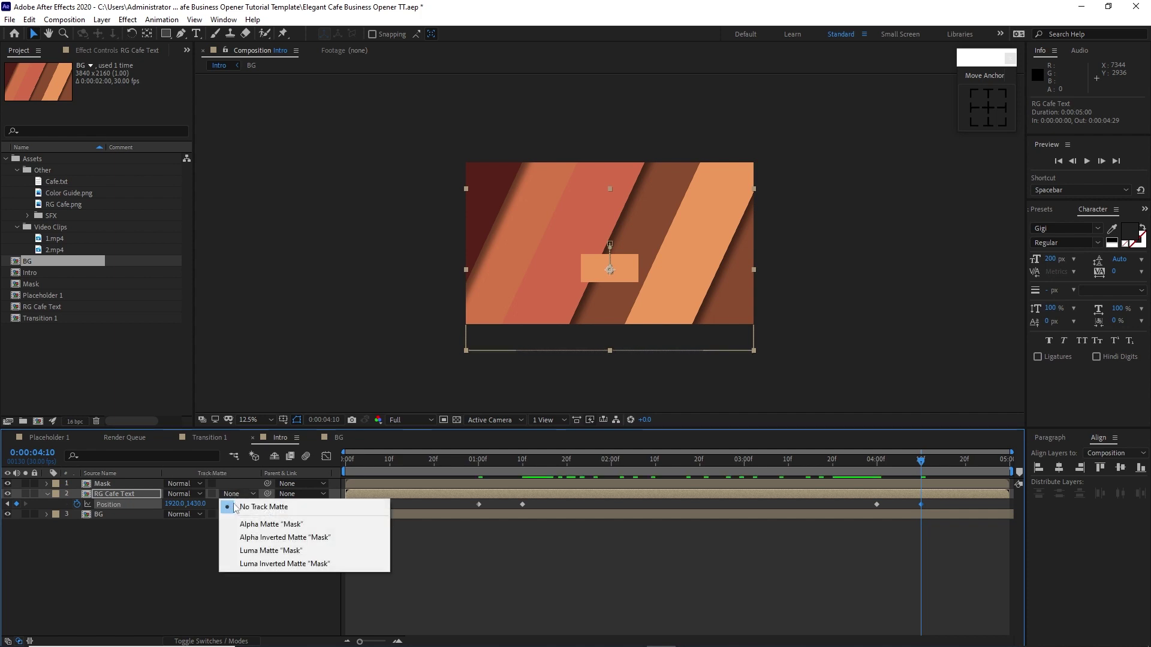
click(258, 538)
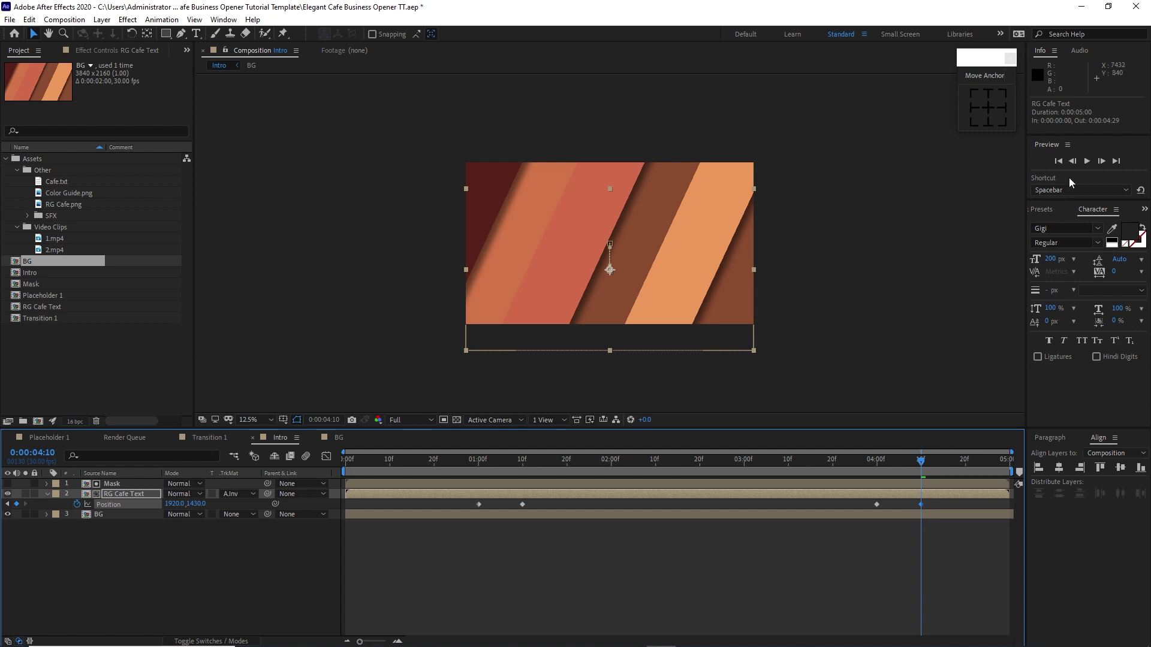
click(1084, 162)
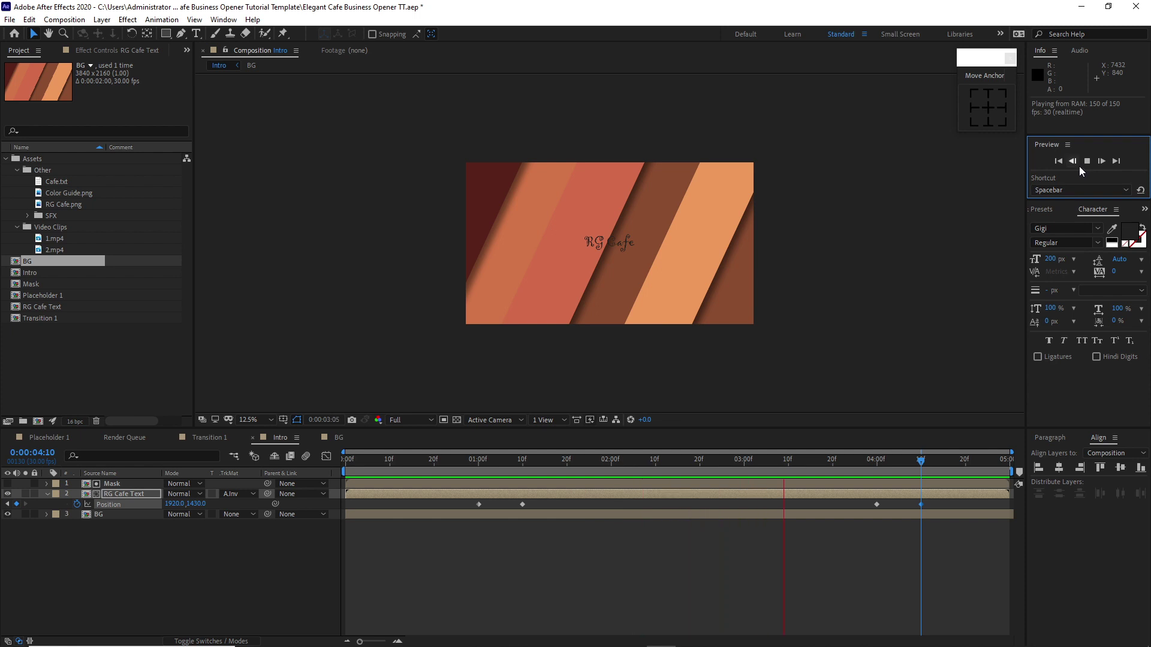
click(1083, 164)
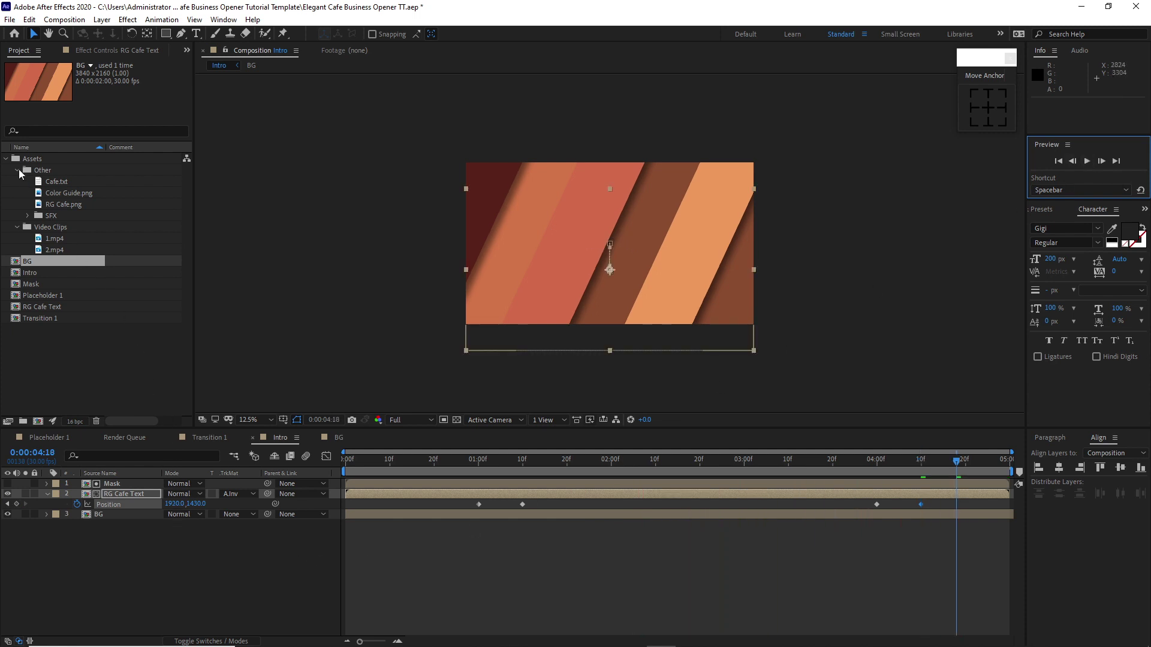
Add RG Cafe.png as the topmost layer of Intro and pre-compose it as RG Cafe Logo, moving all attributes into it.
drag(69, 205, 134, 491)
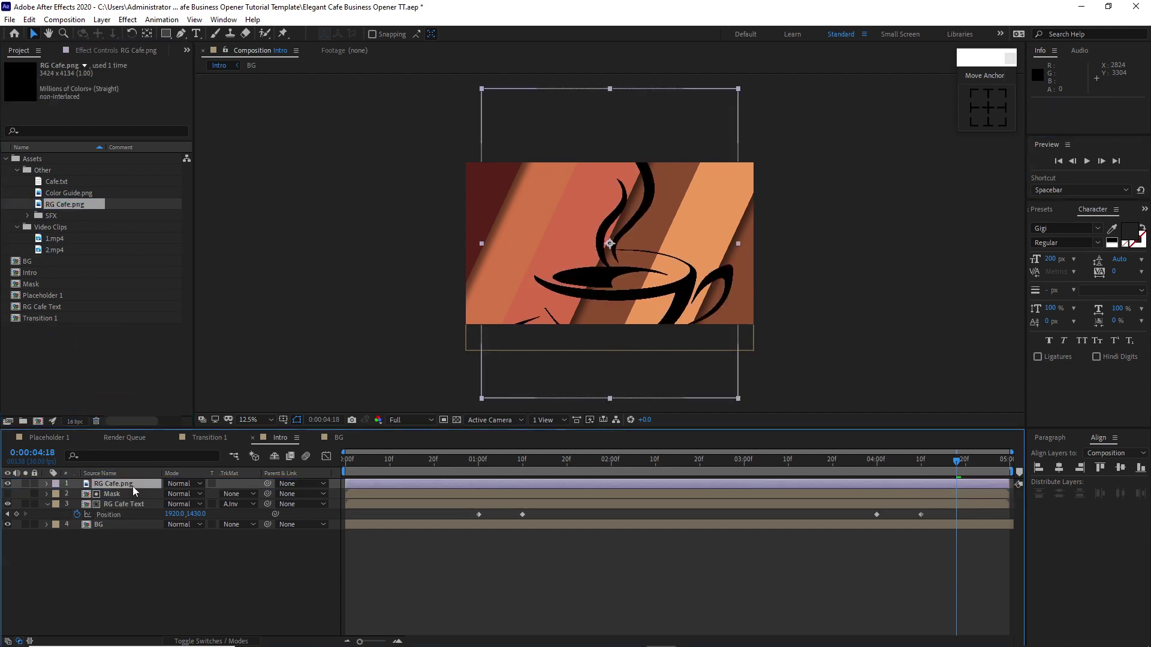
right_click(134, 491)
click(178, 421)
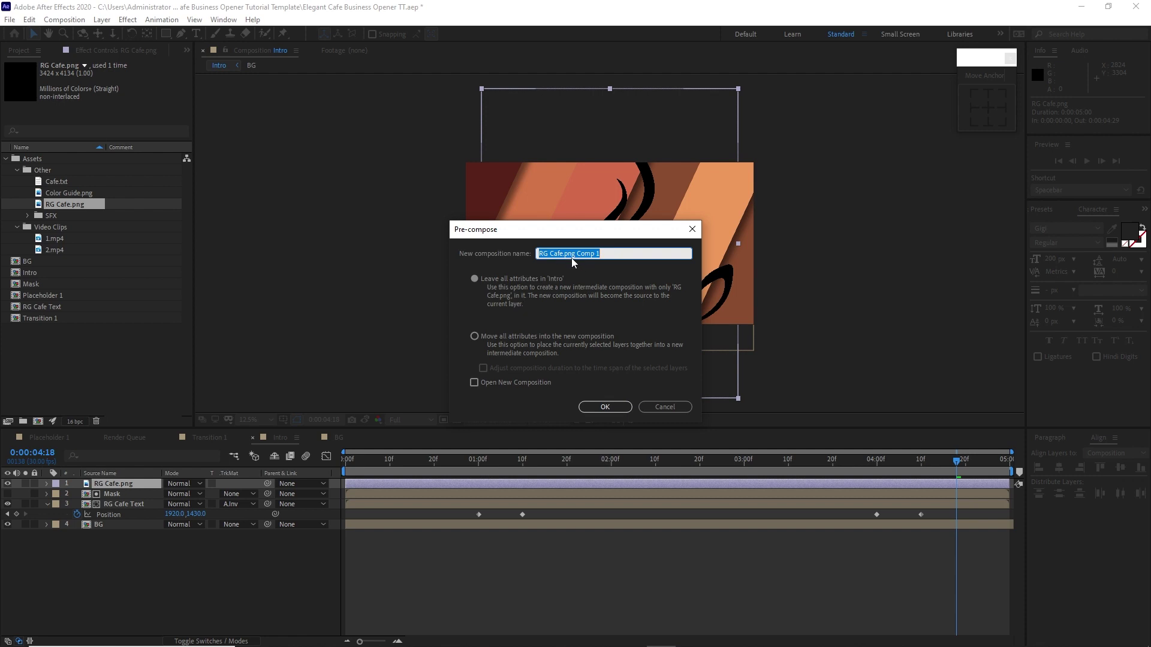
drag(564, 253, 616, 260)
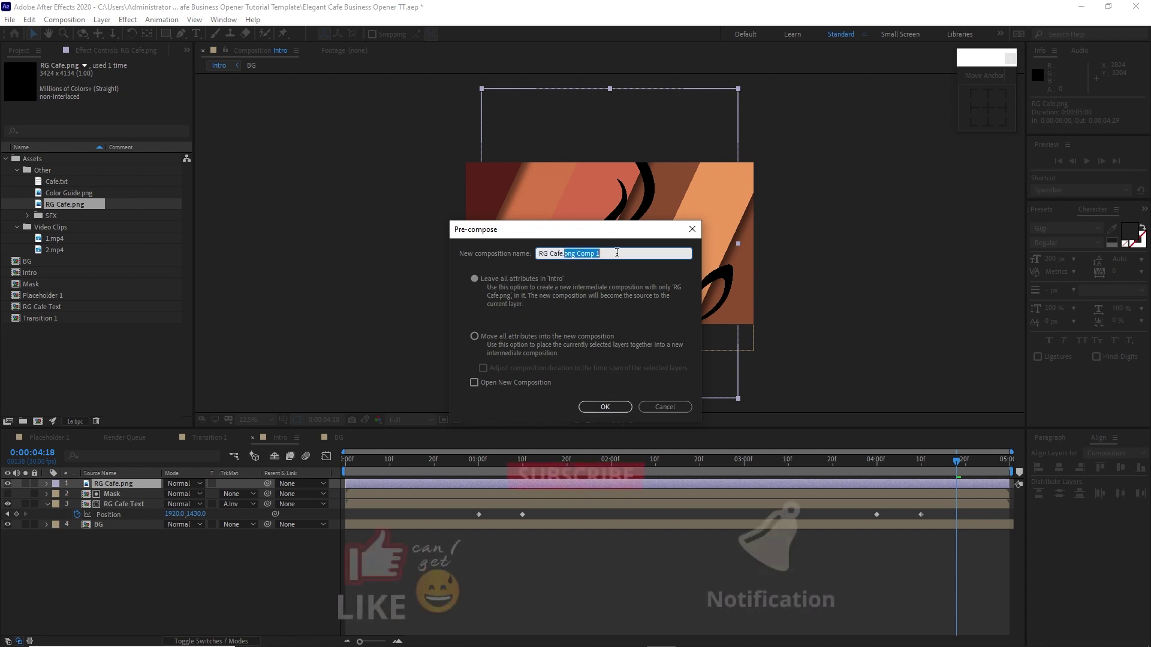
text(Logo)
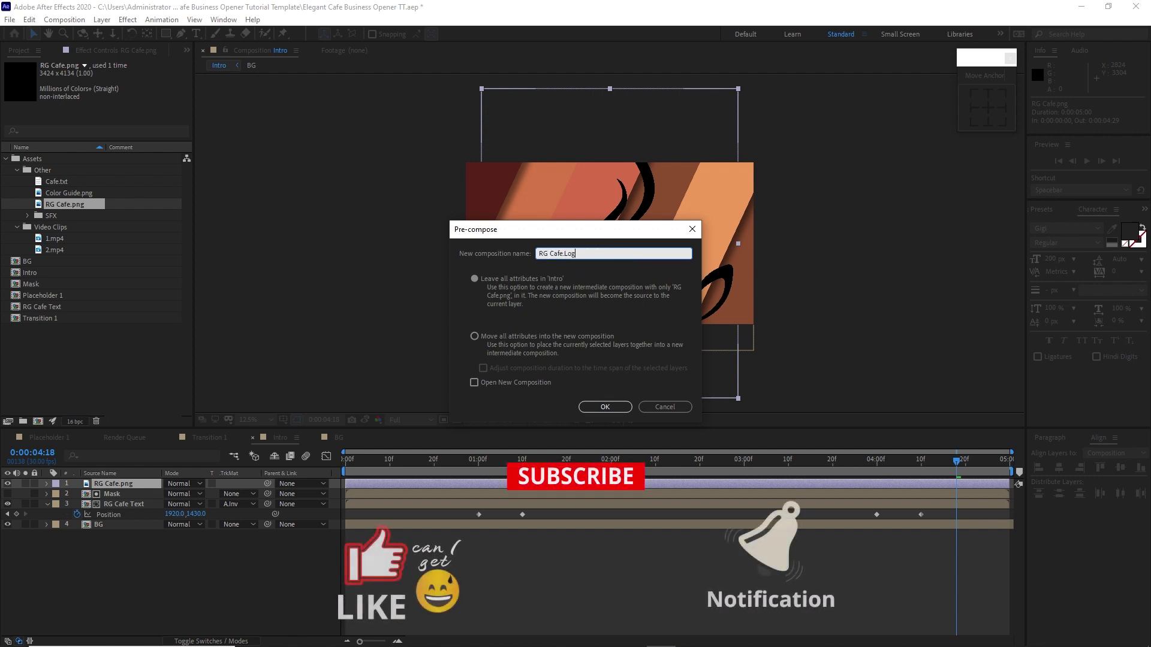
click(564, 254)
key(BackSpace)
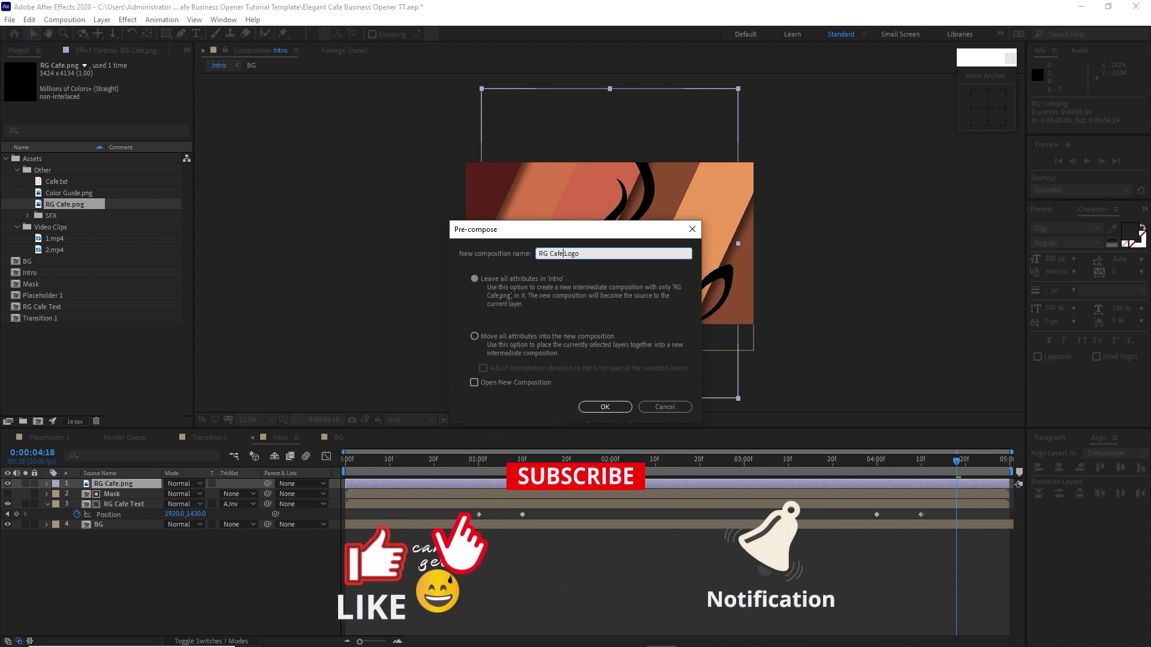
click(475, 336)
click(605, 407)
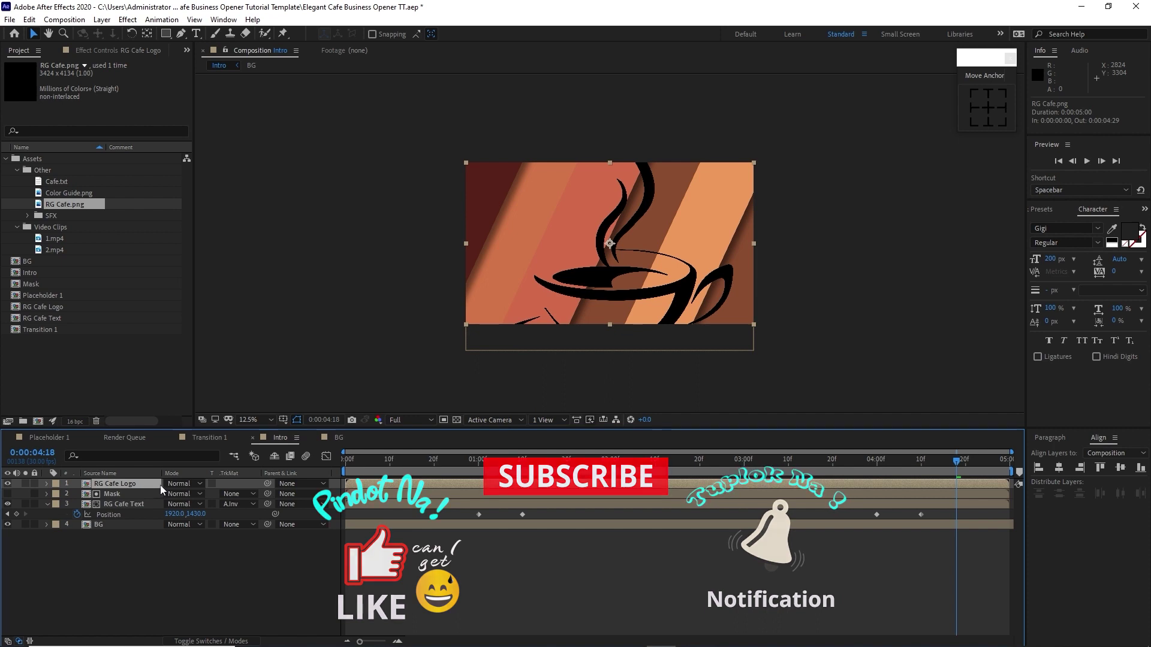
Scale the RG Cafe Logo layer to 8% and move it above the text to position 1920, 667.
key(s)
click(181, 493)
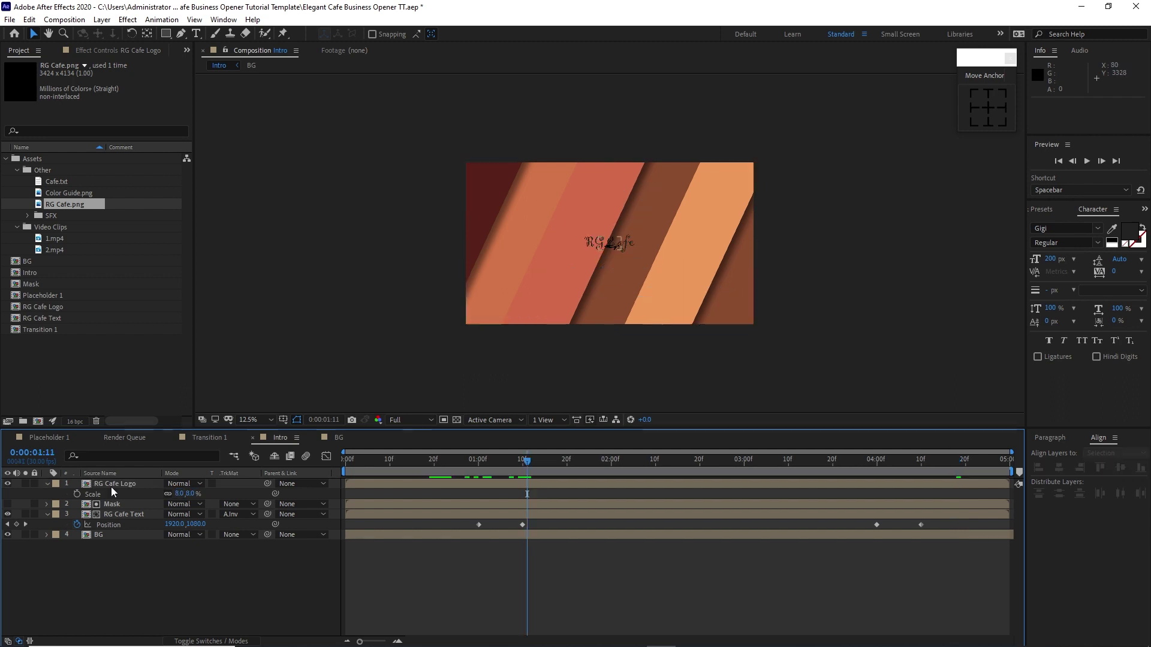
click(110, 486)
key(p)
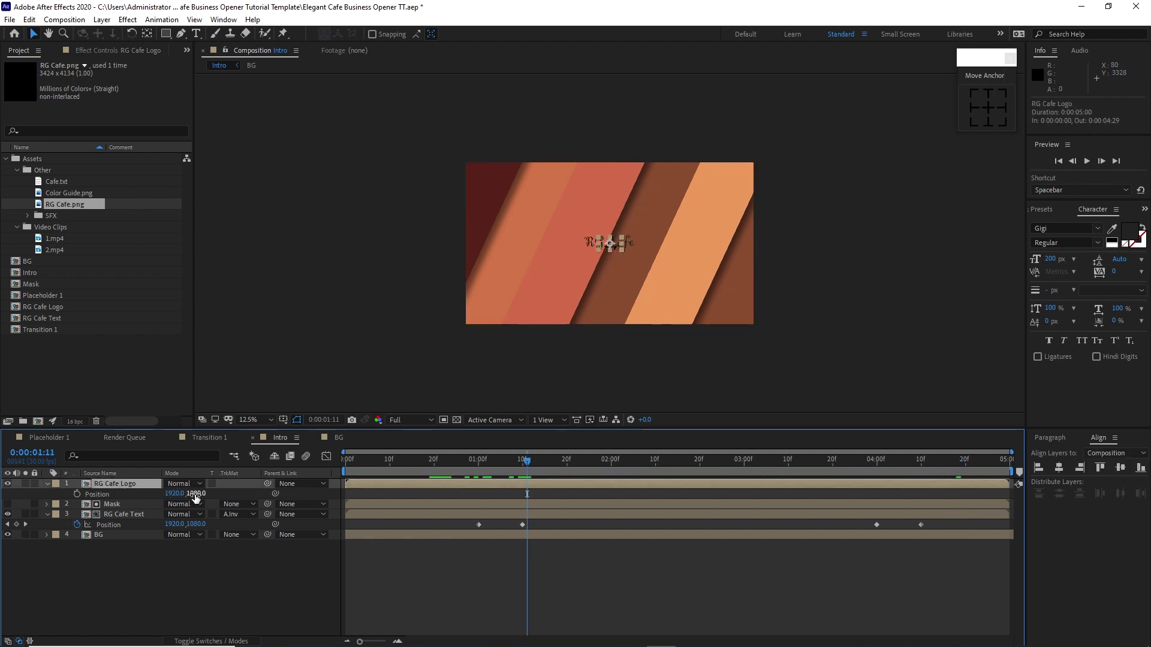
drag(195, 494, 1, 494)
scroll(488, 398, up, 1)
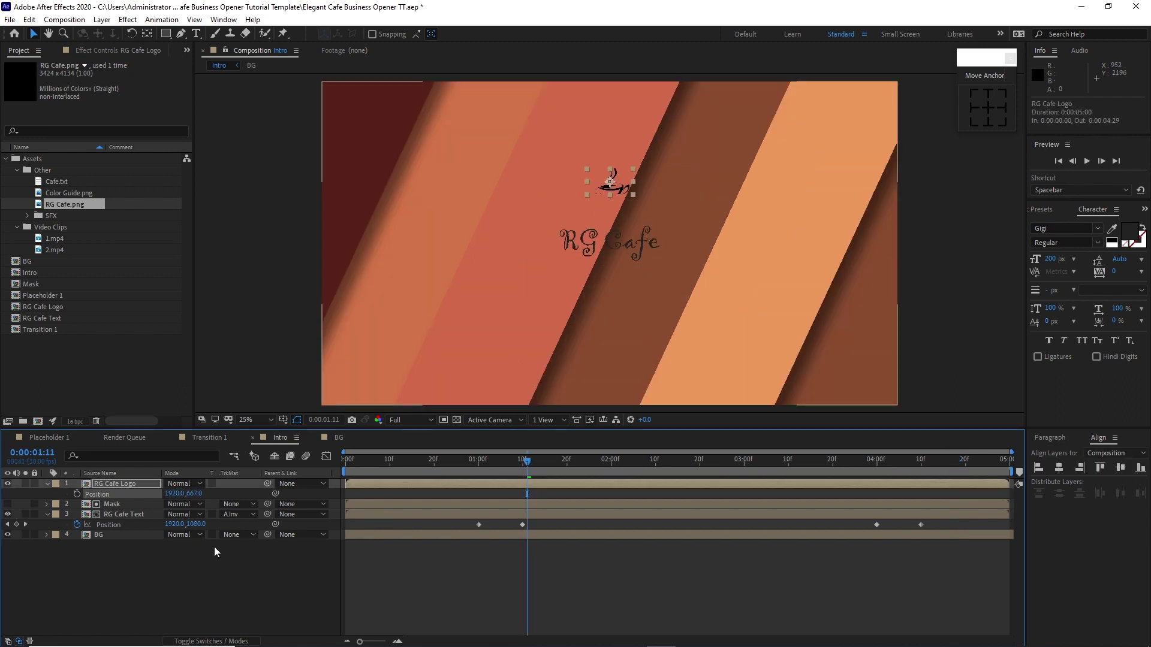
Show the layer switches and enable Collapse Transformations for the RG Cafe Logo layer.
drag(529, 463, 576, 474)
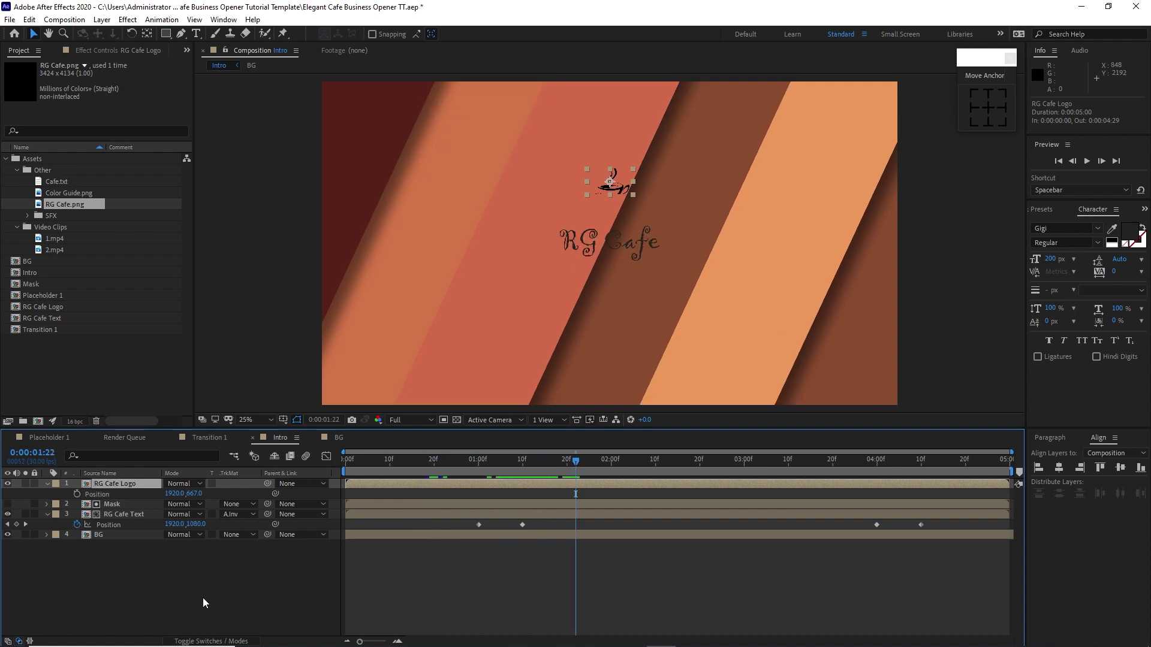
click(217, 640)
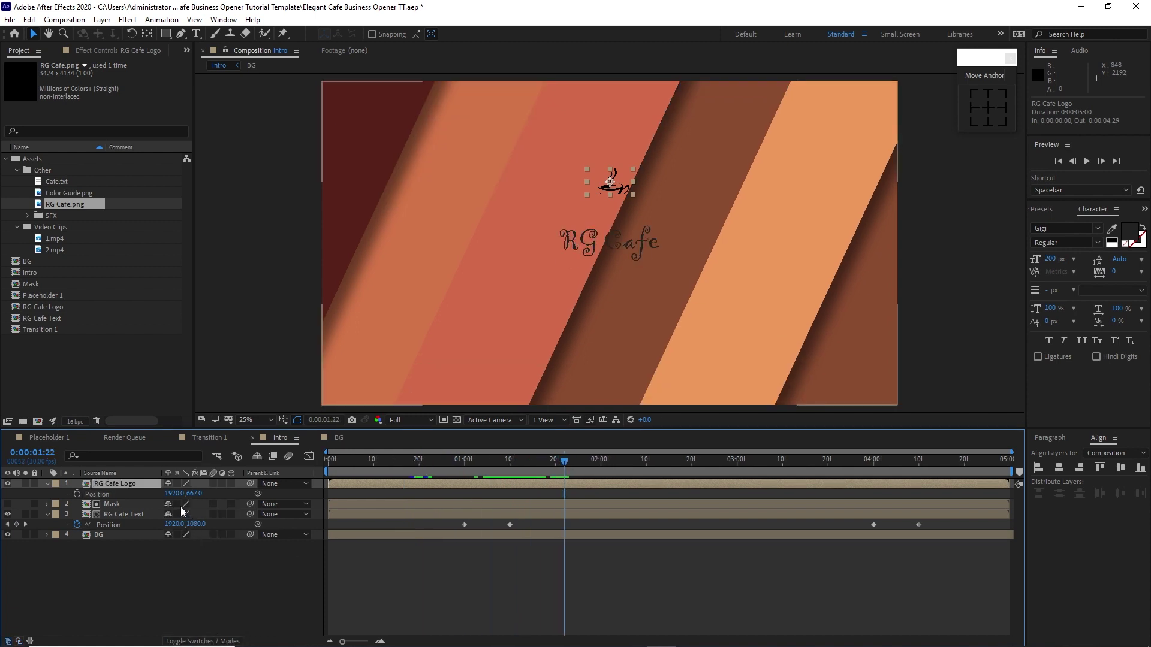
click(177, 484)
Apply the Fill effect to the RG Cafe Logo layer and sample the interface's dark grey as its colour.
click(128, 20)
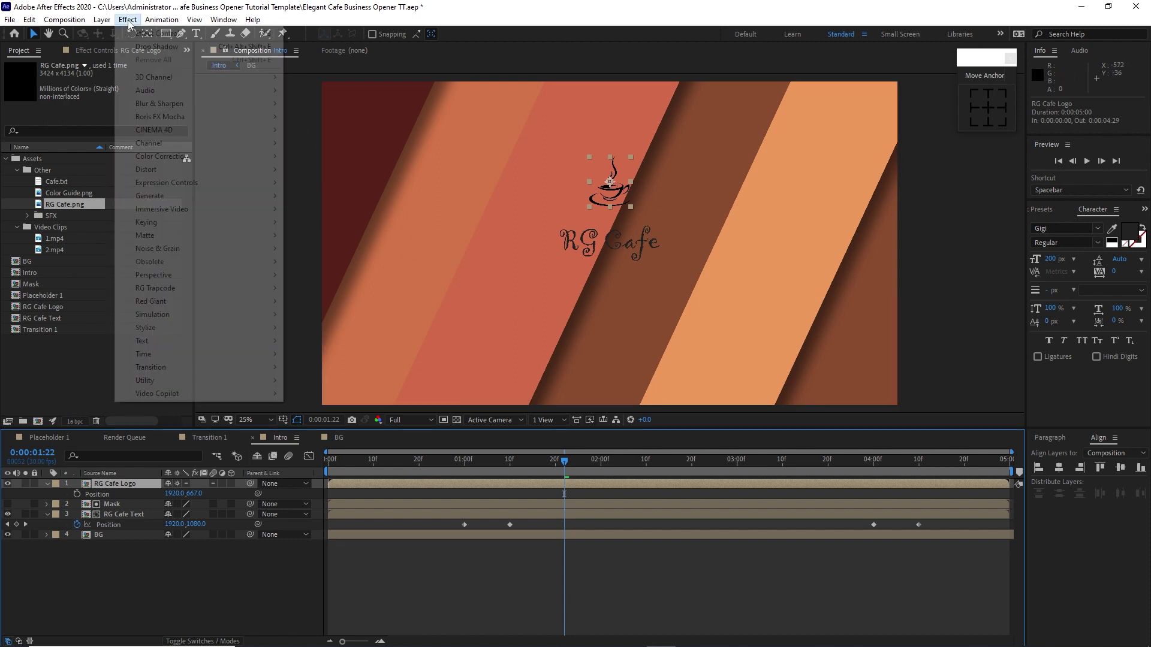
mouse_move(283, 202)
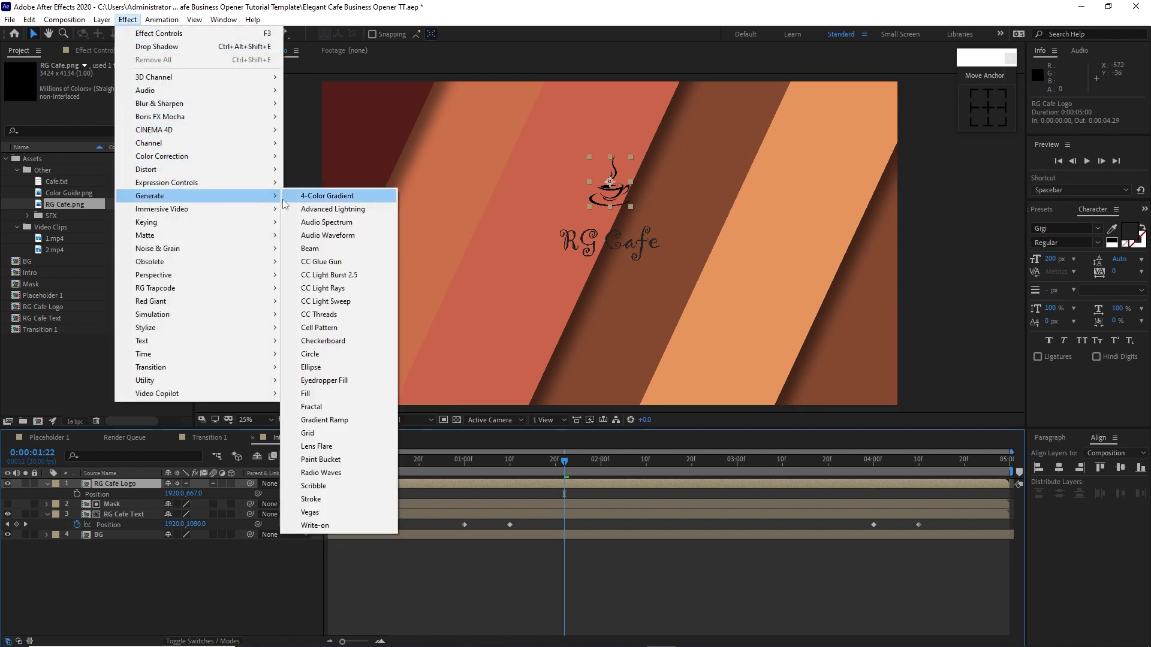
click(306, 393)
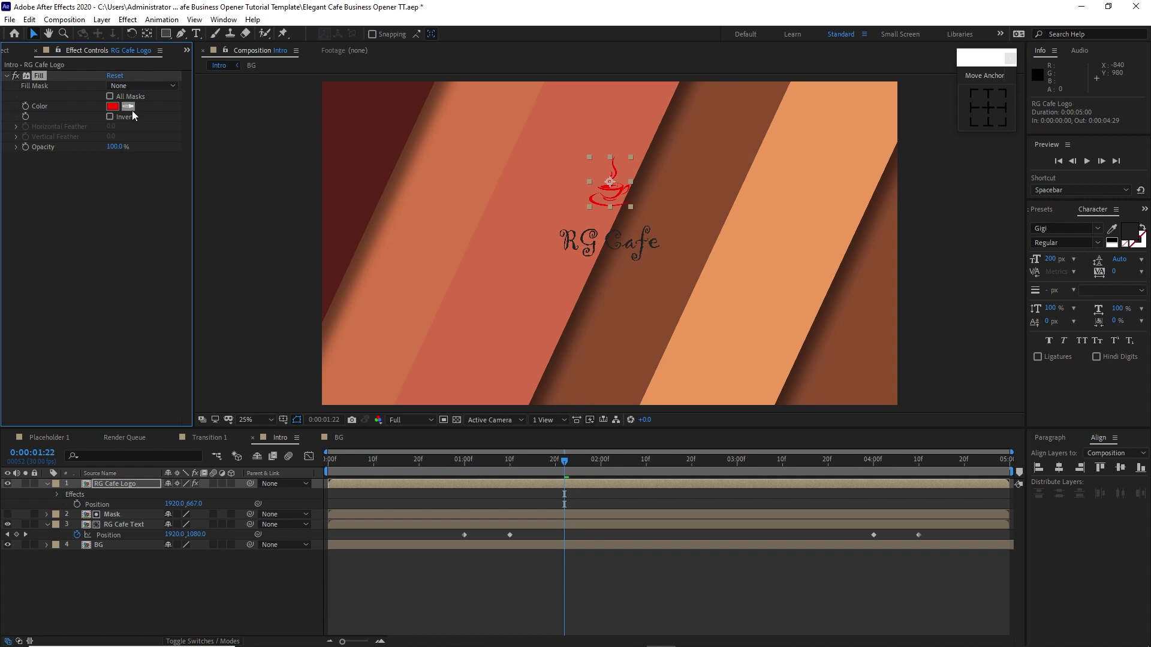
click(128, 106)
click(252, 206)
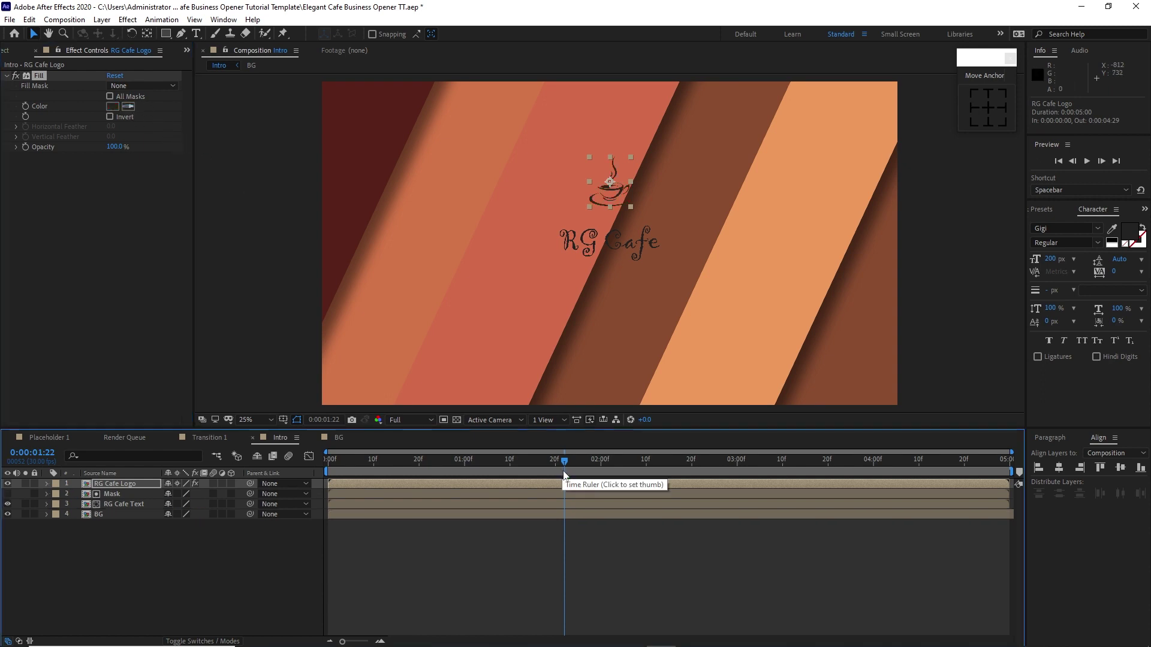
Keyframe the RG Cafe Logo layer's opacity from 0% at 0:00:01:10 to 100% at 0:00:01:20.
key(t)
drag(564, 476, 509, 473)
drag(169, 495, 108, 496)
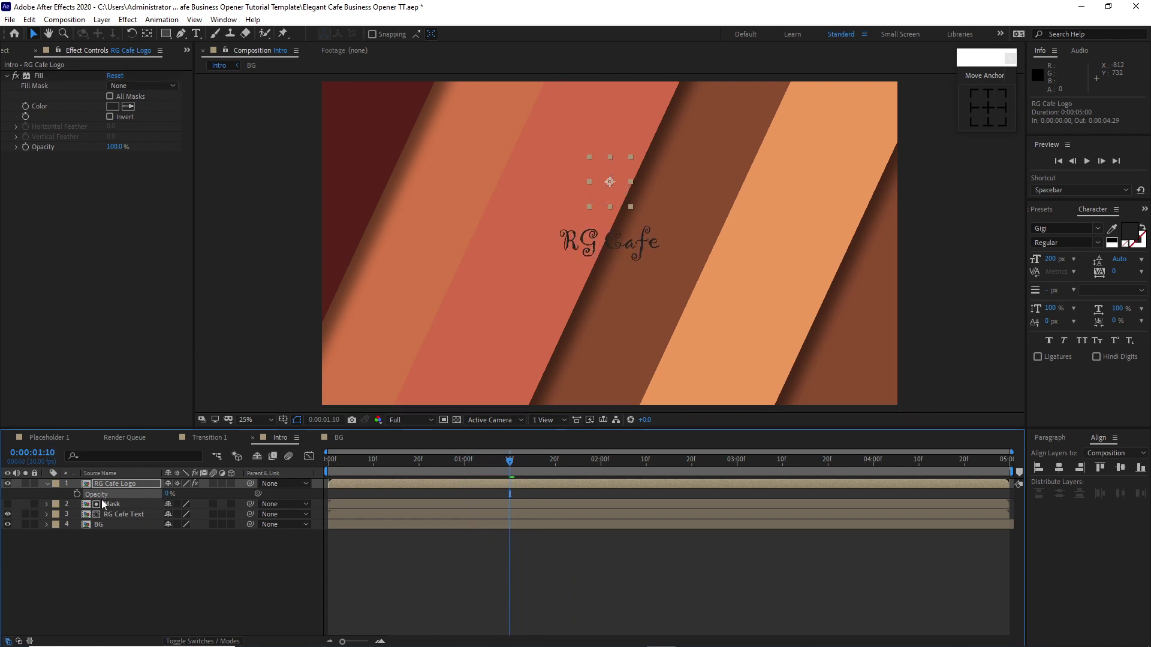
click(77, 494)
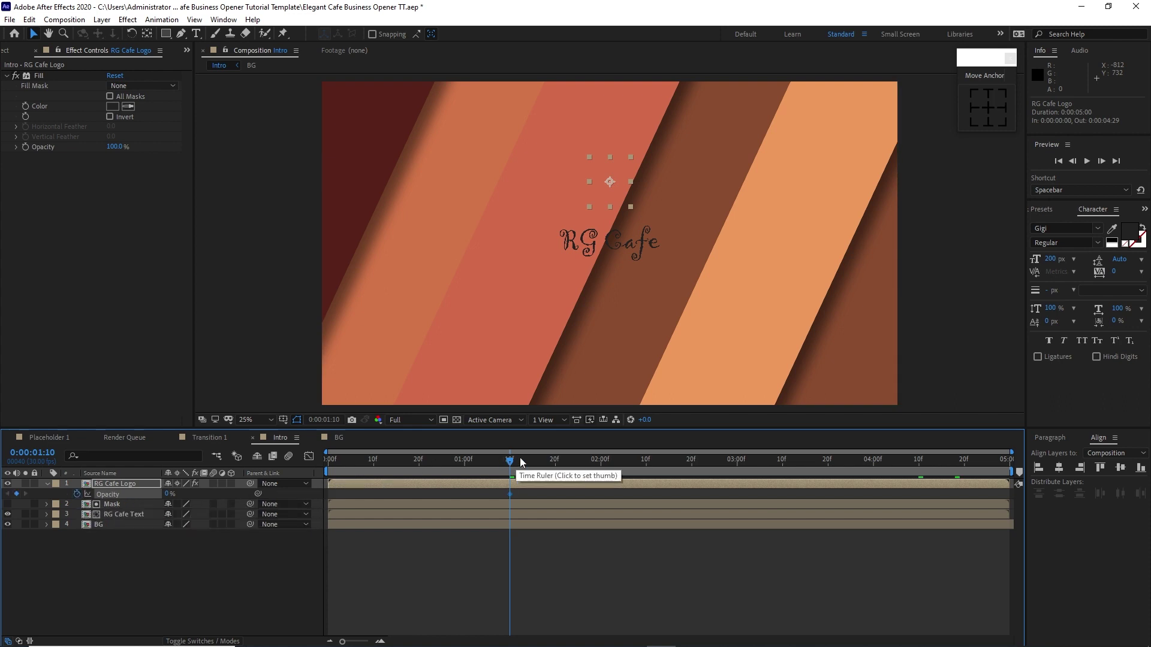
drag(512, 462, 555, 464)
drag(168, 494, 267, 496)
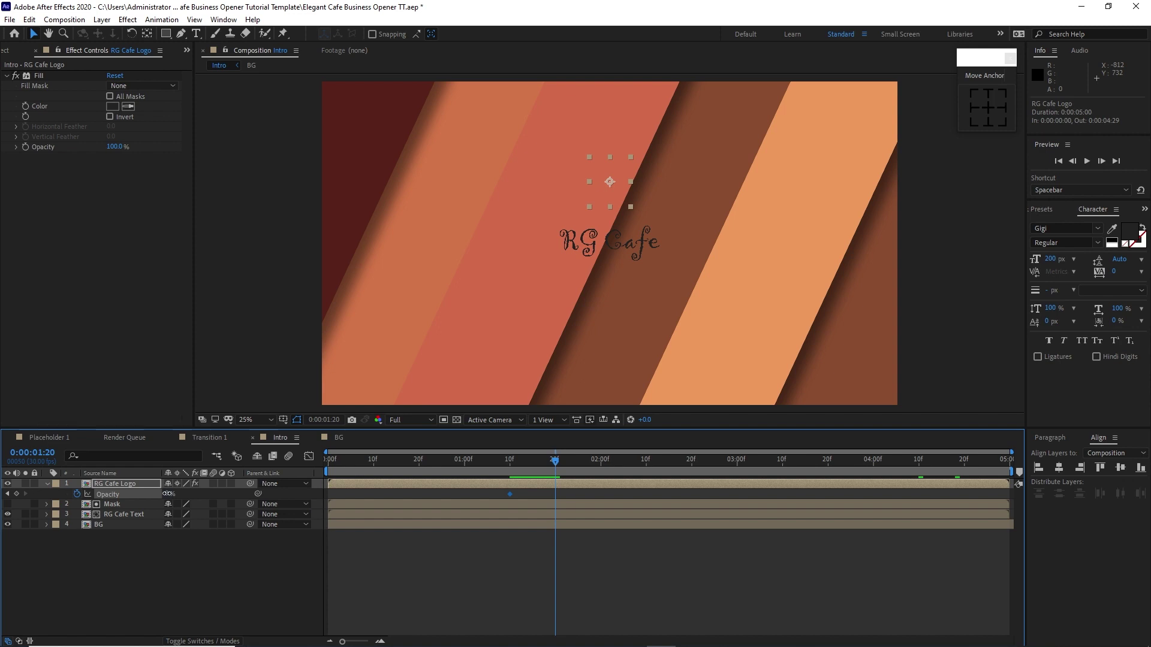
Keyframe the RG Cafe Logo layer's opacity from 100% at 0:00:04:10 to 0% at 0:00:04:20 and preview the composition.
drag(557, 460, 922, 437)
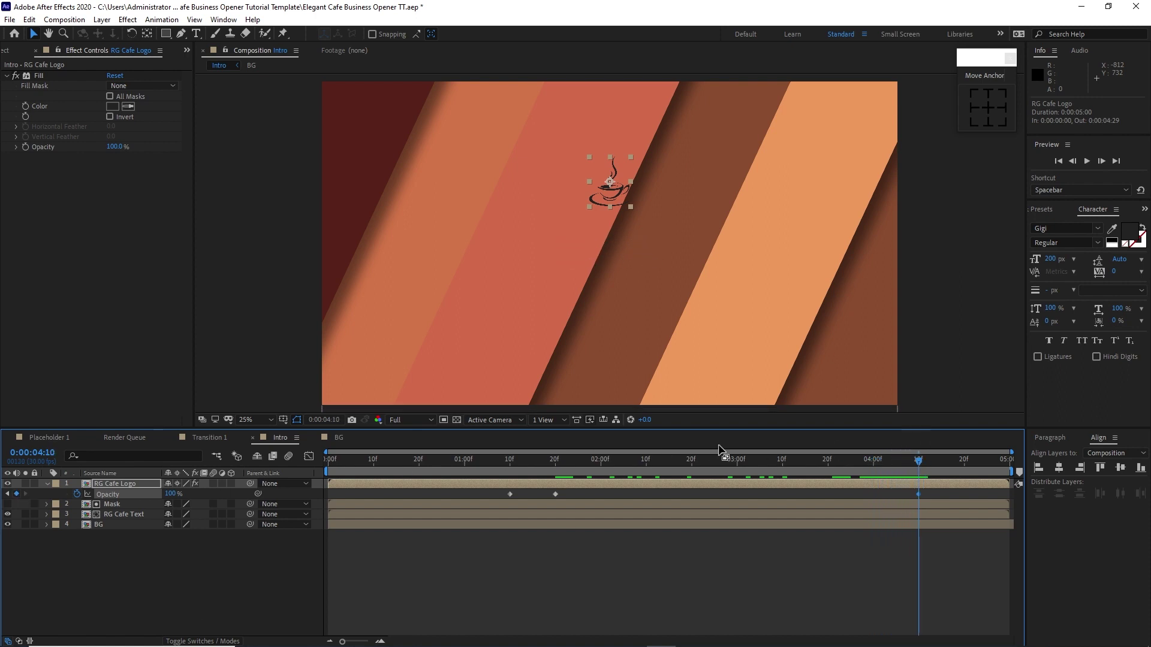
click(962, 462)
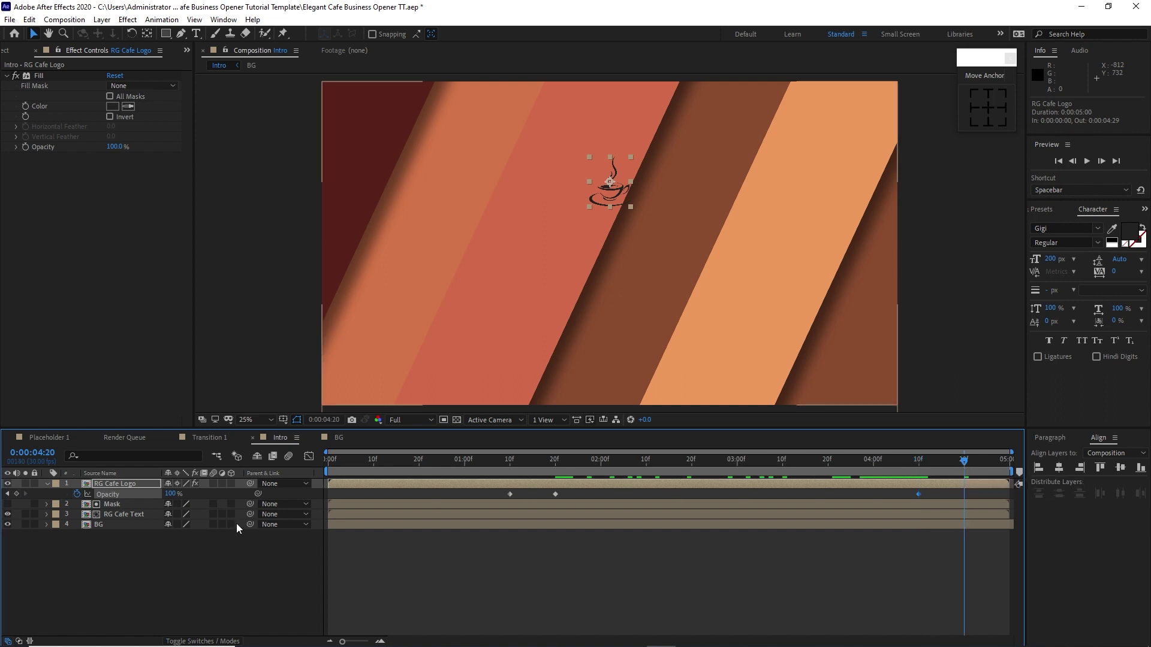
drag(172, 495, 112, 495)
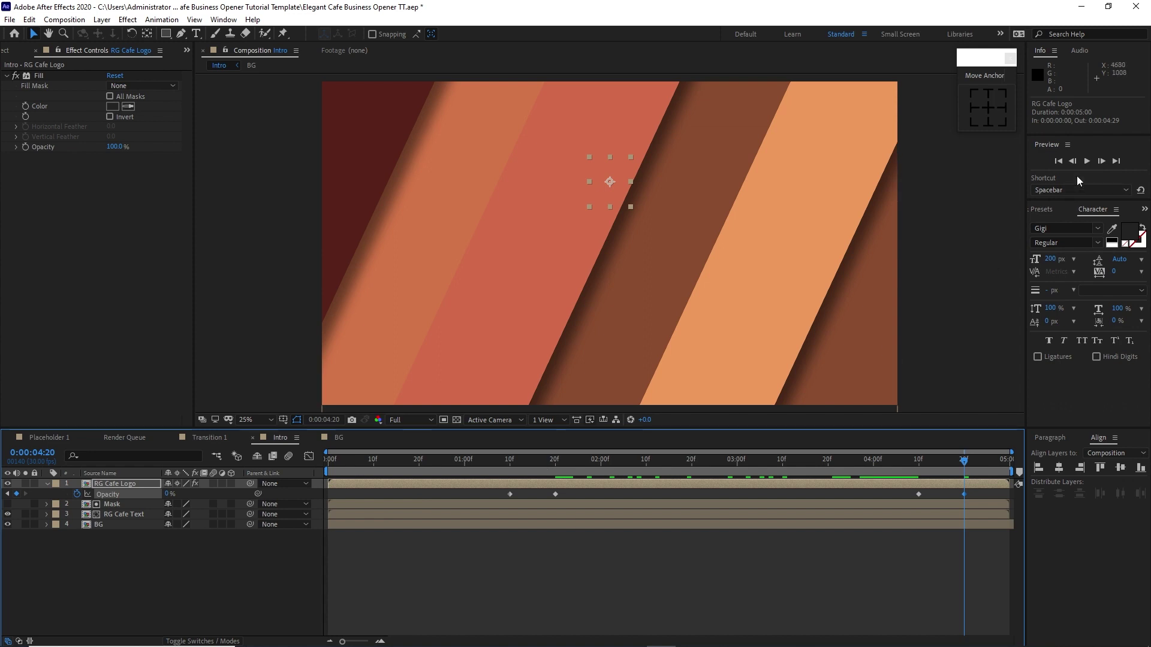
click(1087, 162)
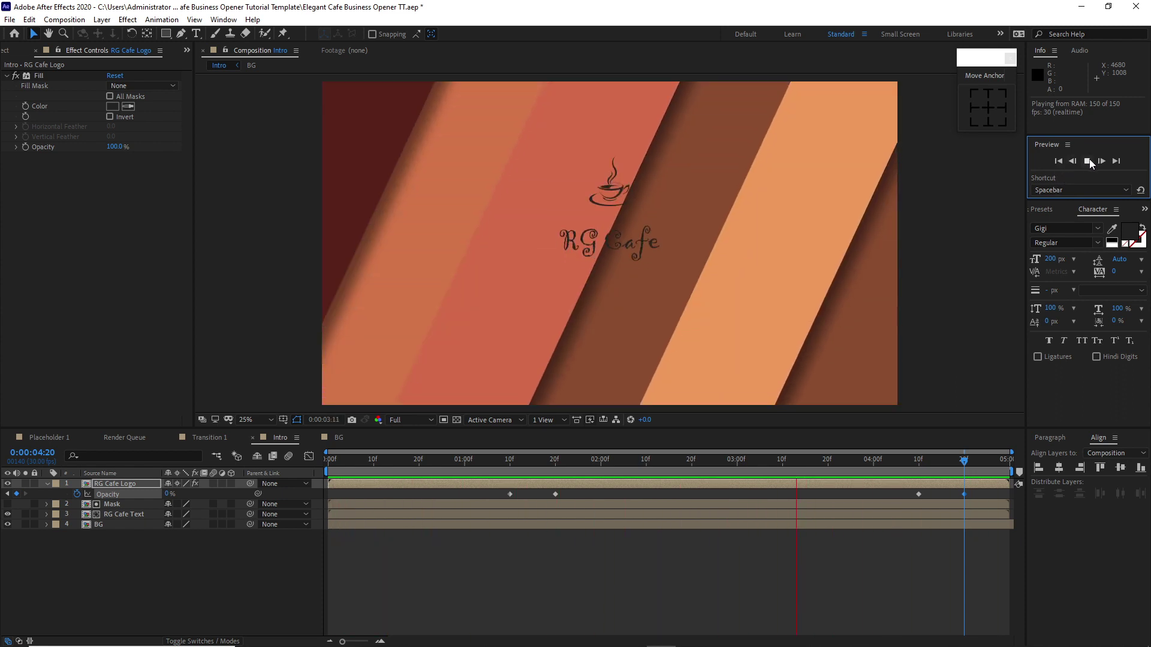
click(1088, 160)
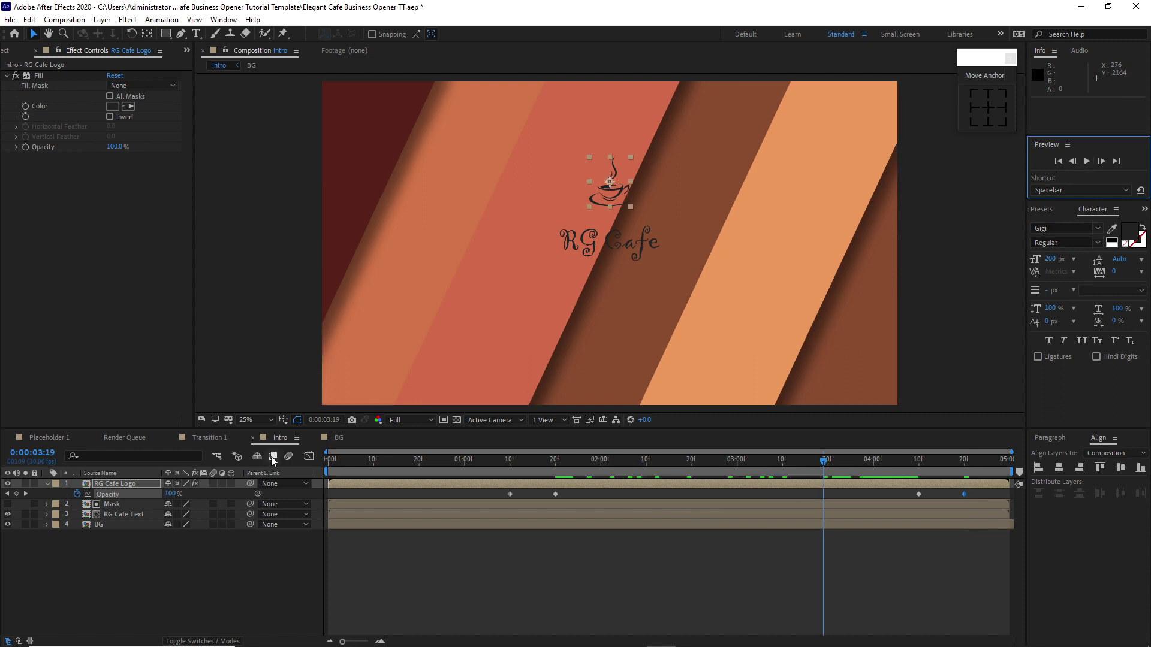
Lower the RG Cafe Logo layer closer to the text, to position 1920, 759.
click(126, 491)
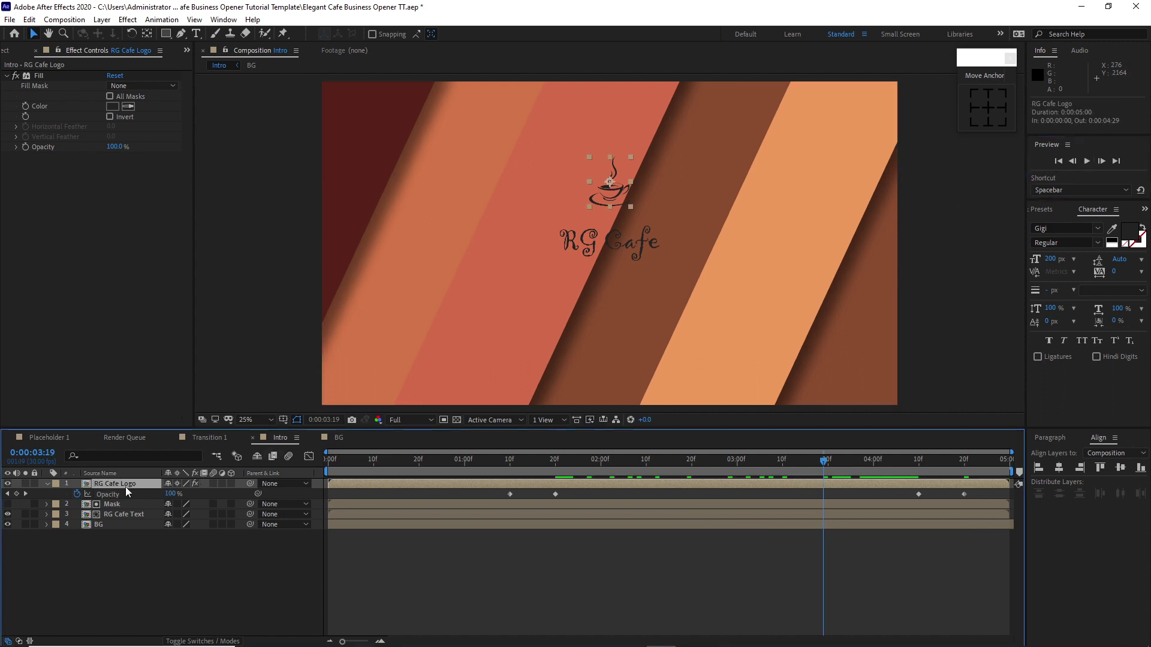
key(p)
drag(192, 494, 234, 501)
click(201, 567)
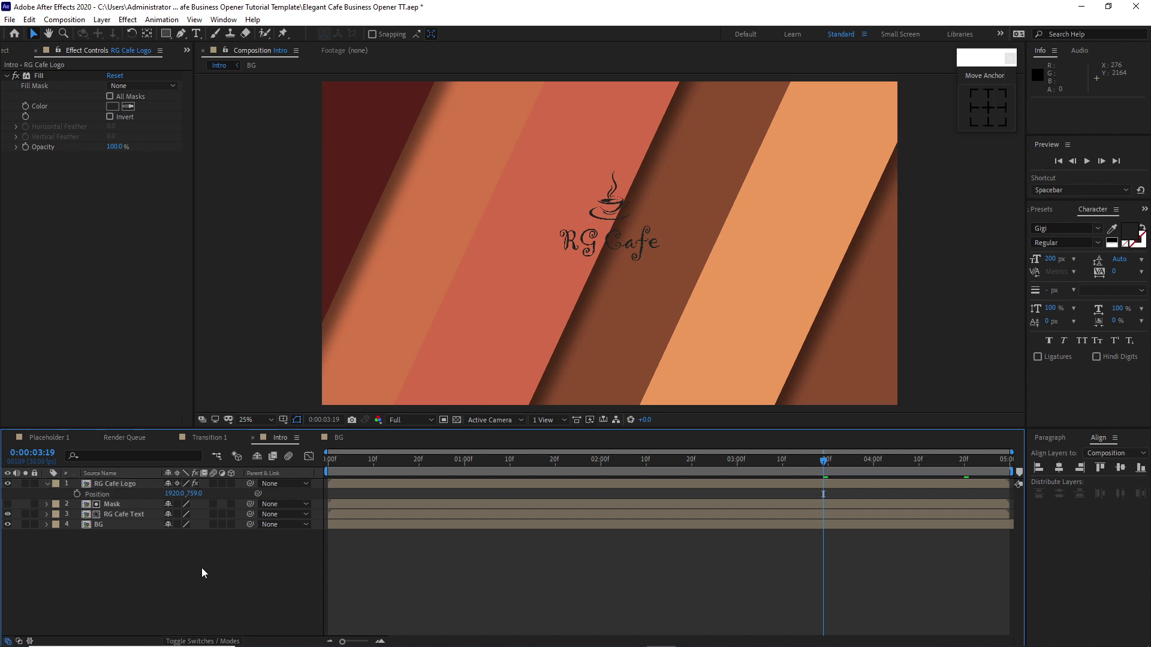
Create a new 3840 × 2160 composition named Shapes 1 with a duration of 10 seconds.
click(66, 19)
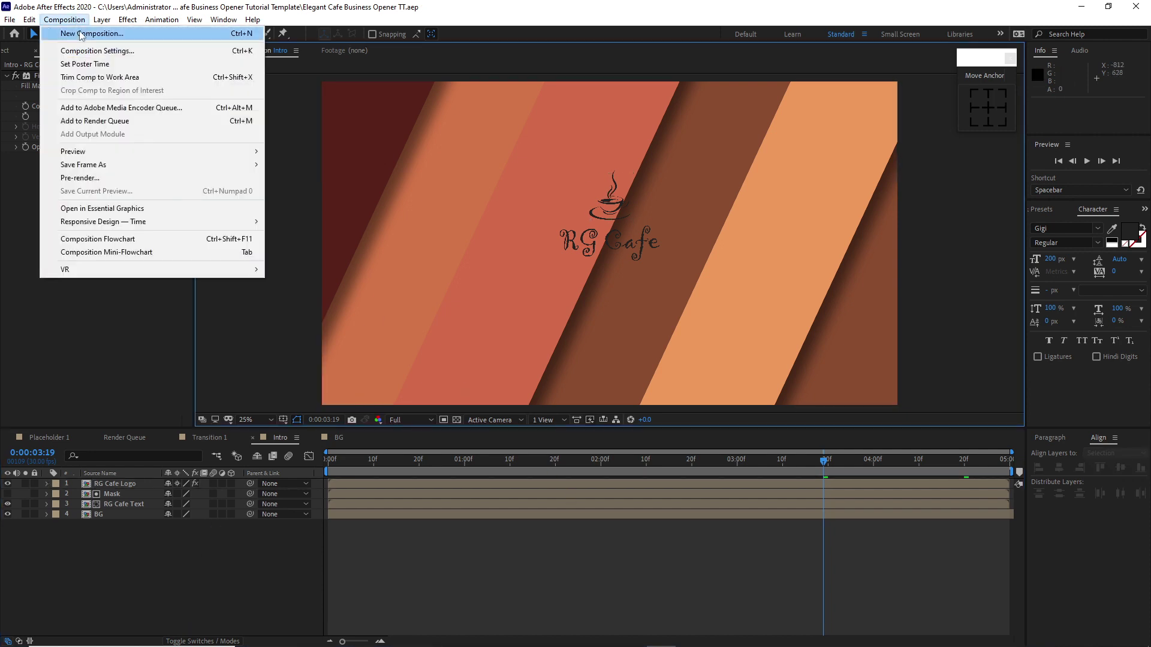
click(82, 34)
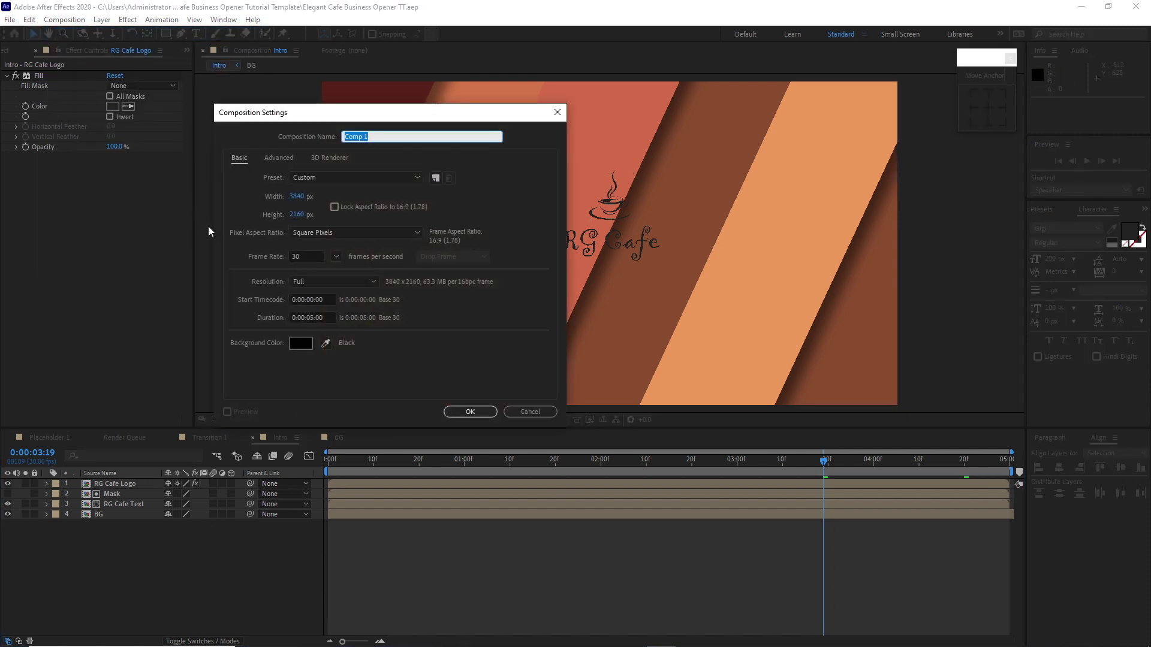
text(Shapes)
click(316, 320)
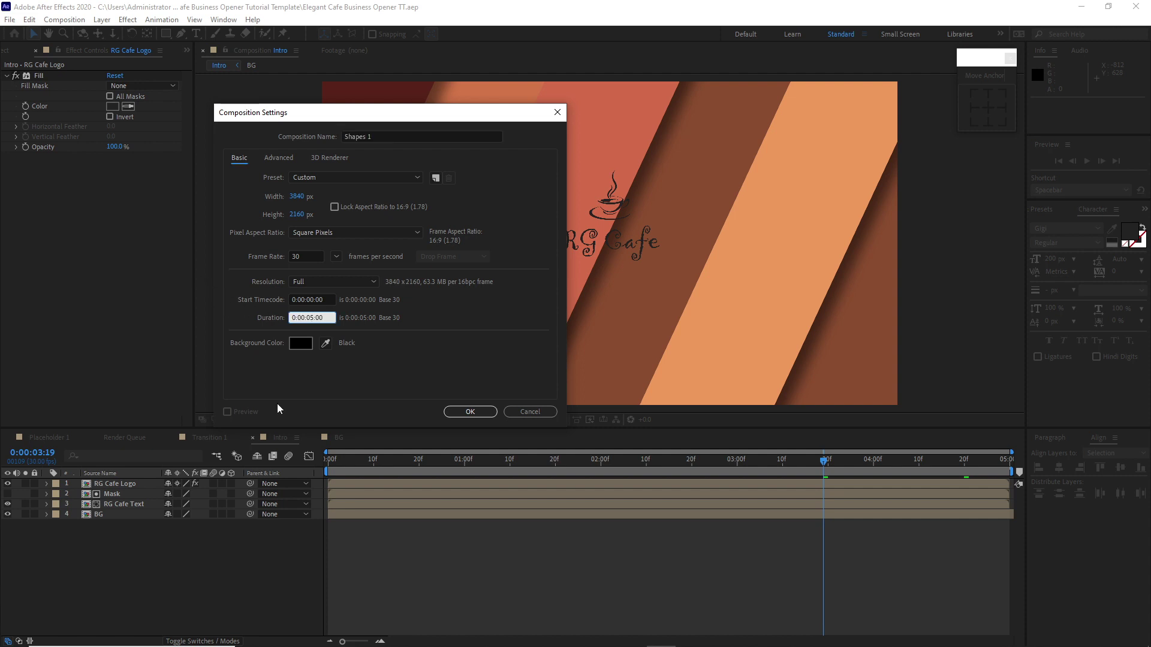
key(BackSpace)
key(BackSpace)
text(1)
click(465, 410)
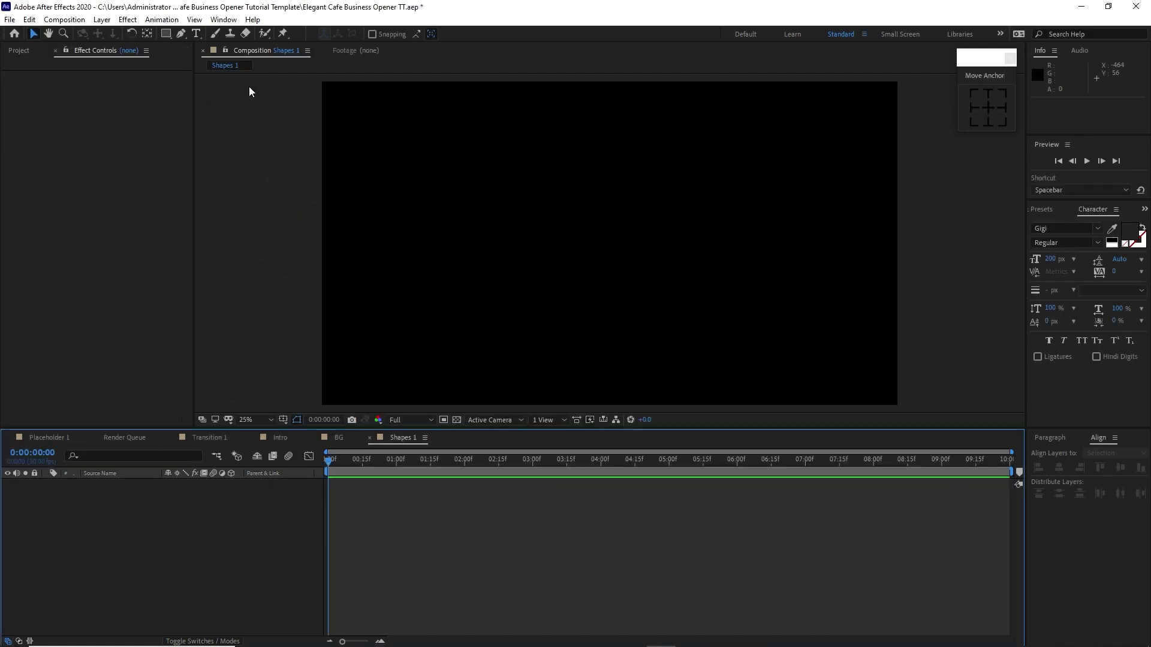
Draw a tall orange rectangle over the frame's left edge and set its path size to 900 × 2500.
click(166, 36)
mouse_move(284, 87)
mouse_down()
mouse_move(384, 292)
mouse_move(400, 365)
mouse_up()
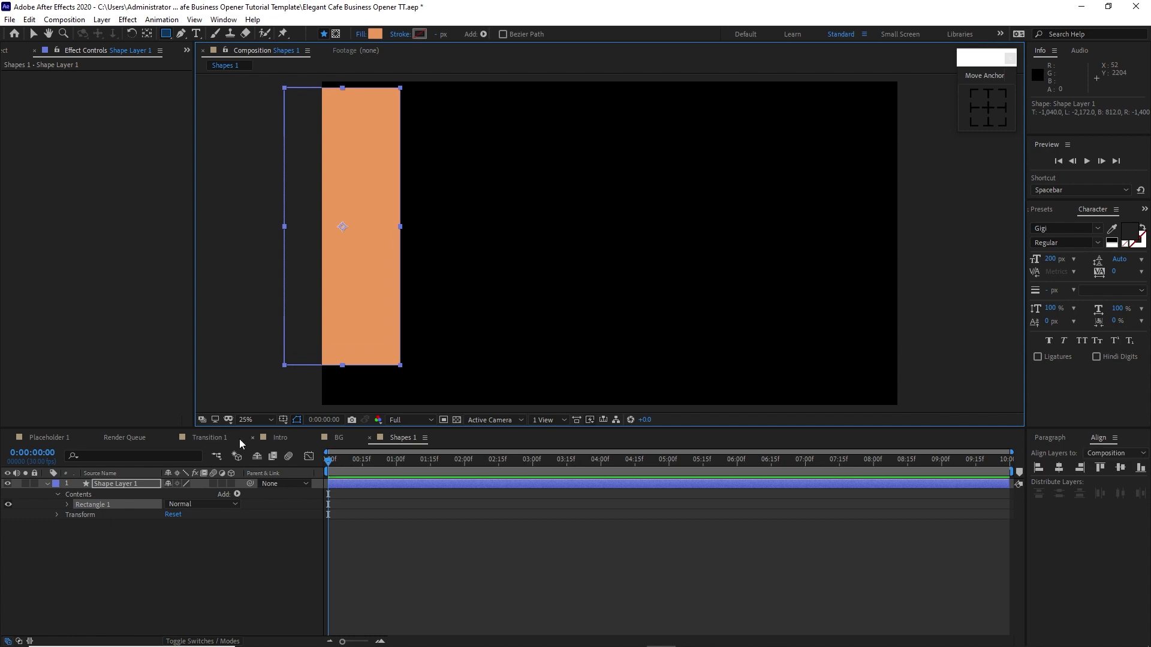
click(65, 505)
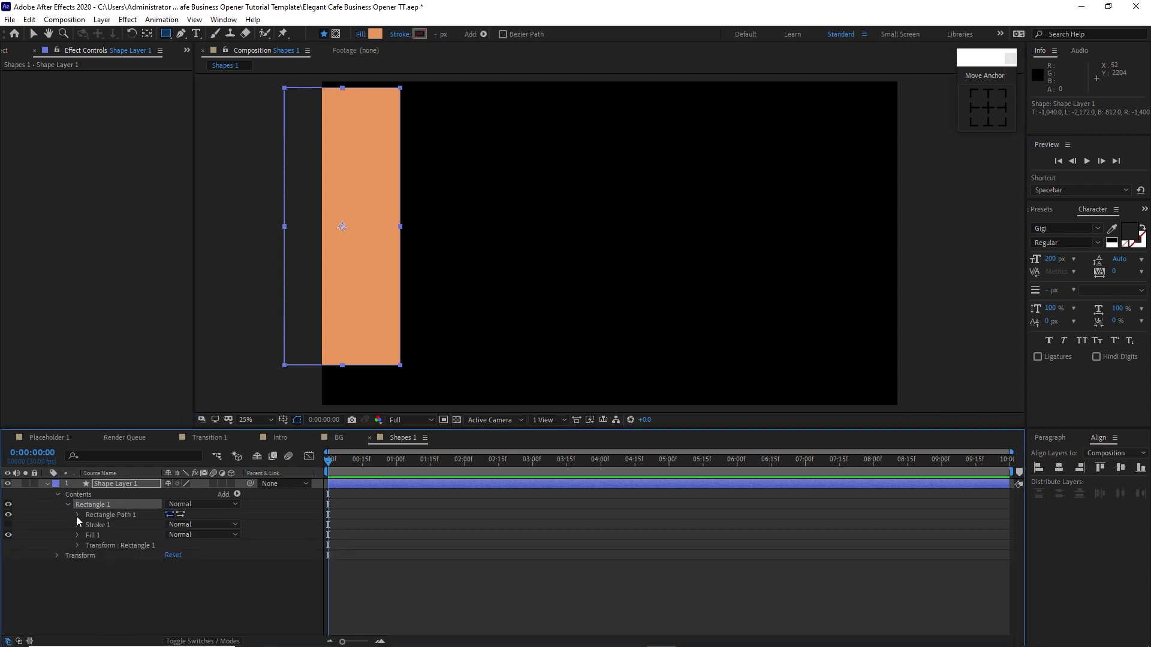
click(78, 516)
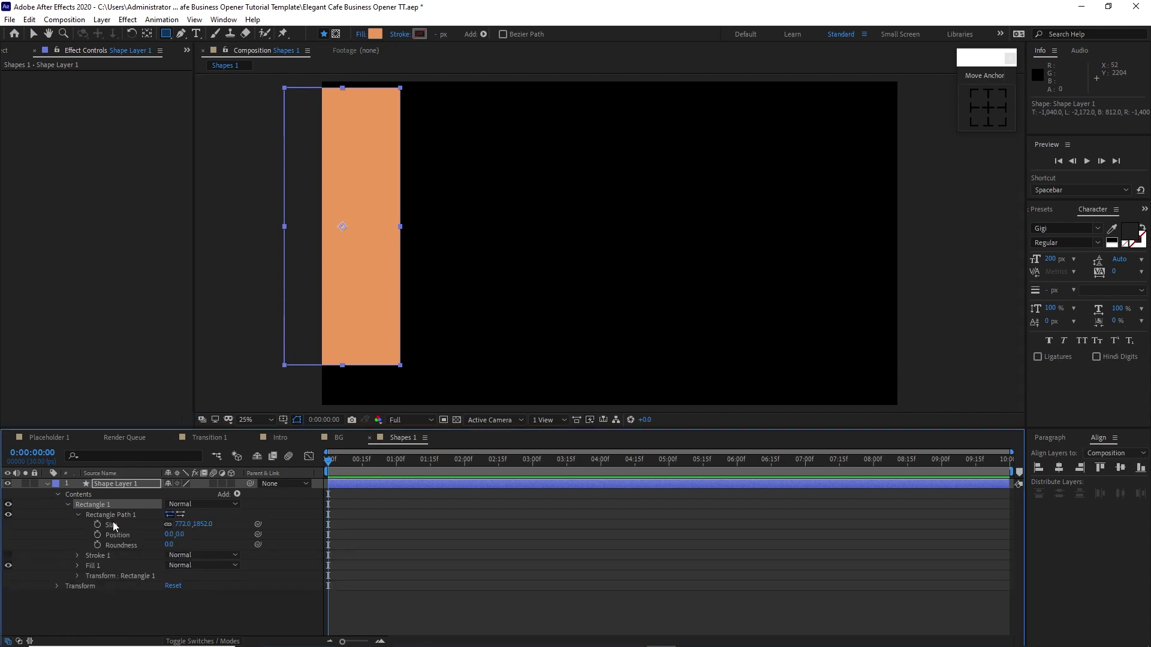
click(182, 525)
text(900)
click(210, 524)
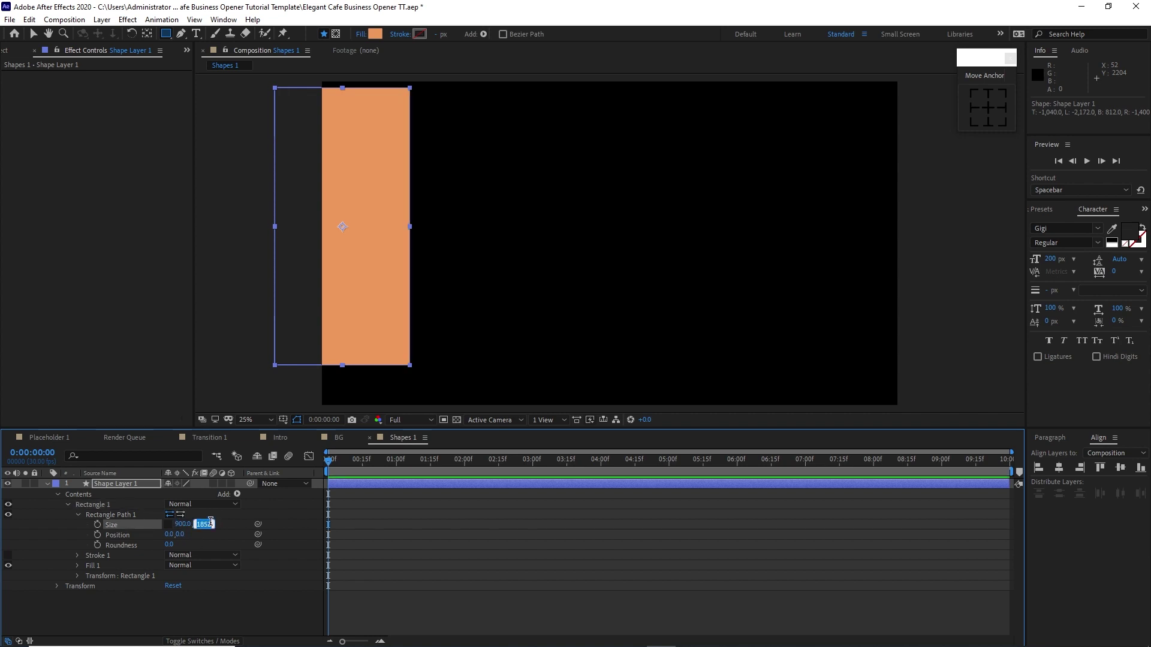
text(2500)
Set the rotation in the rectangle's own shape transform to 45°.
click(78, 576)
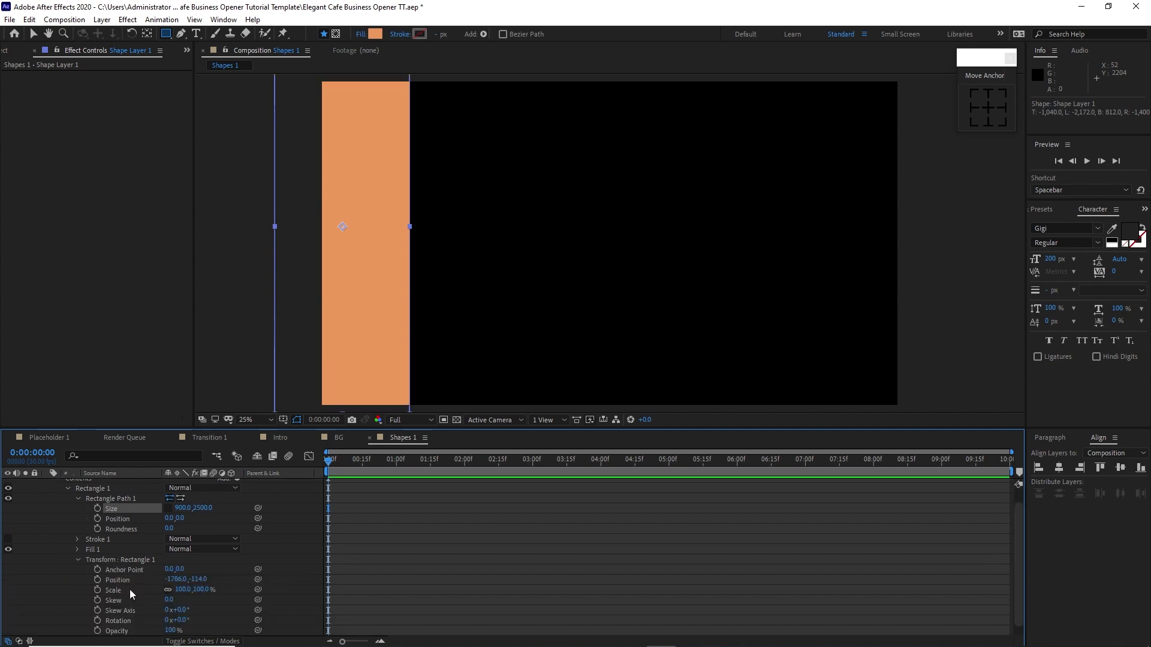
scroll(129, 589, down, 1)
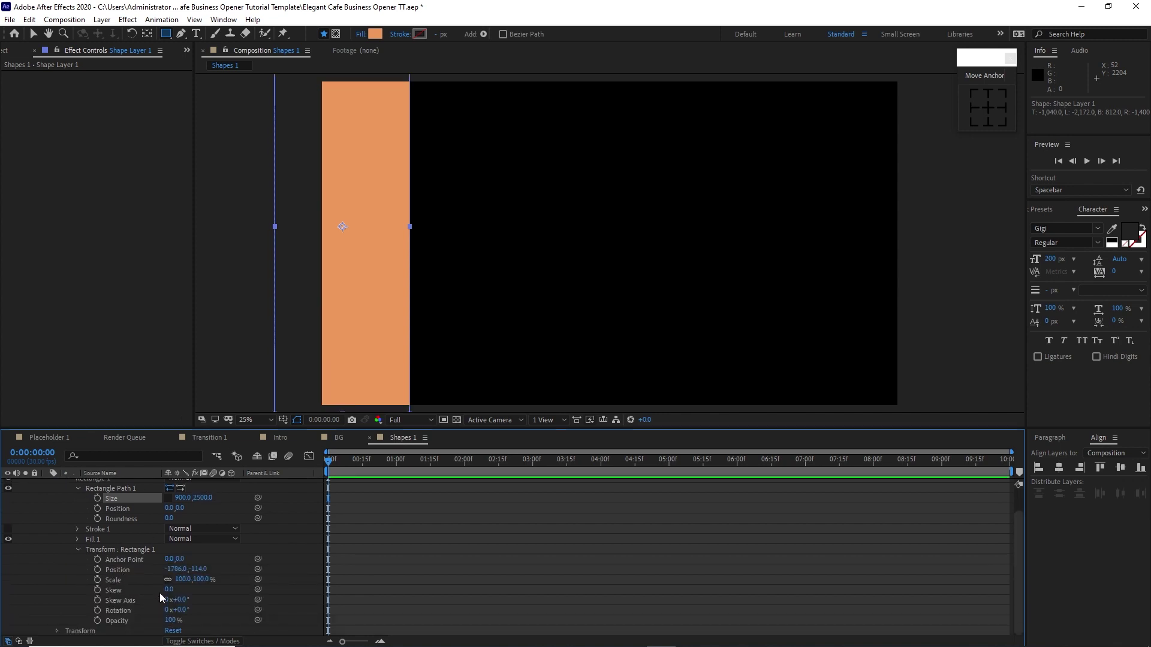
click(181, 609)
text(45)
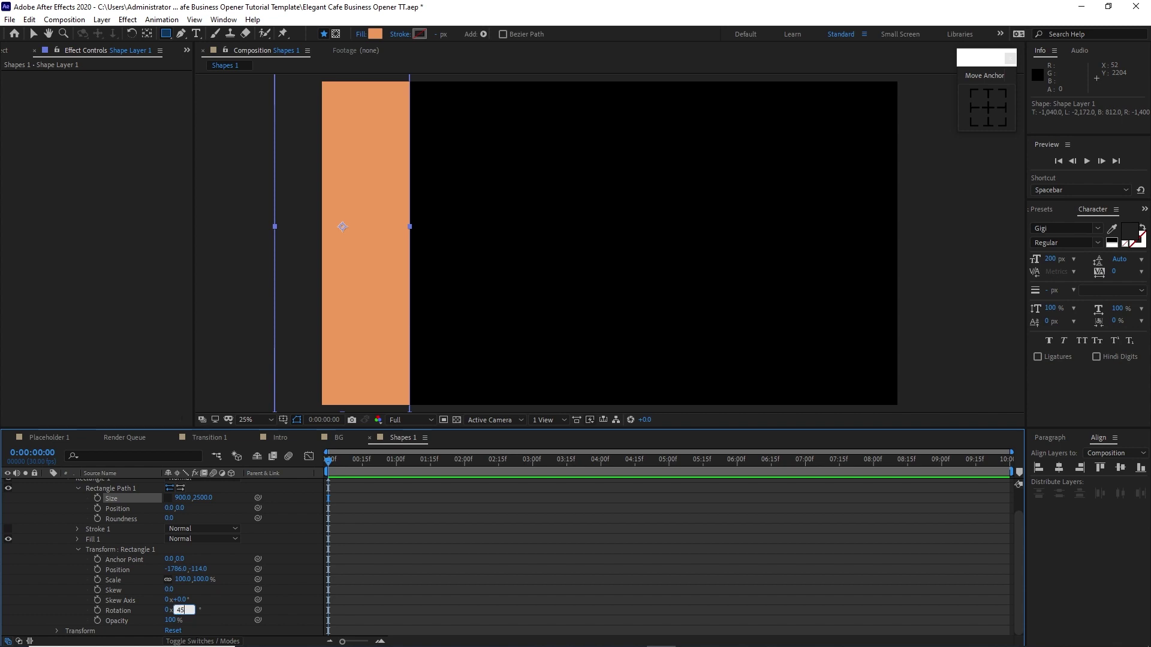
Set the rectangle's shape transform position to -1764, -764, collapse the layer's properties and return to the Selection tool.
click(176, 569)
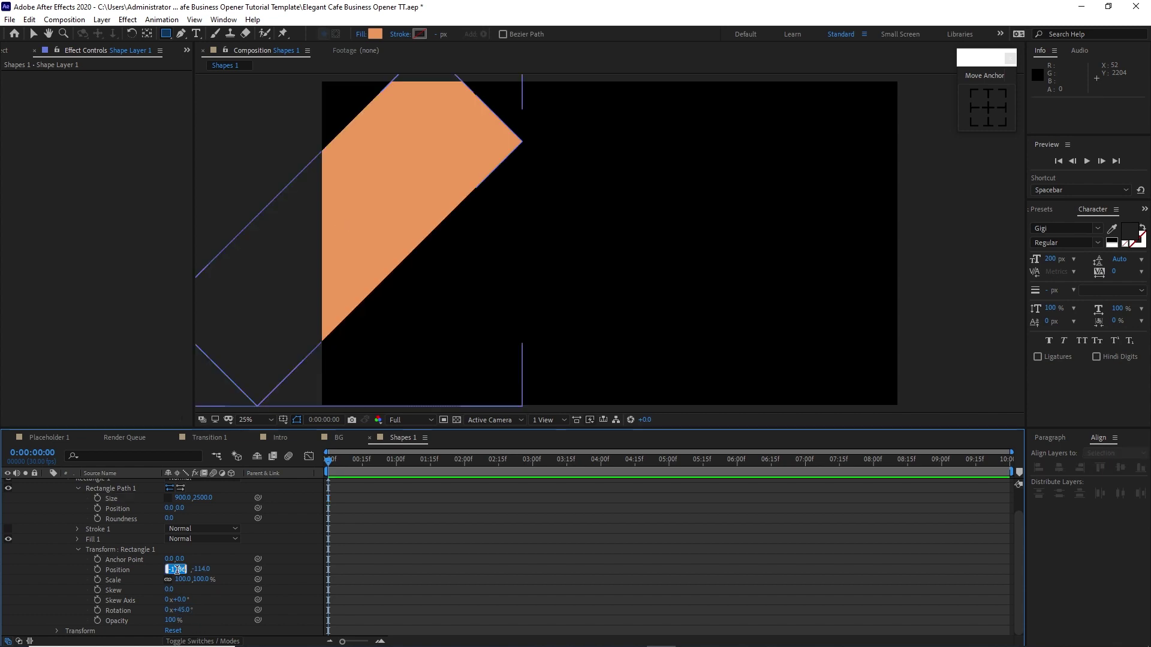
text(-1764)
key(Tab)
text(-)
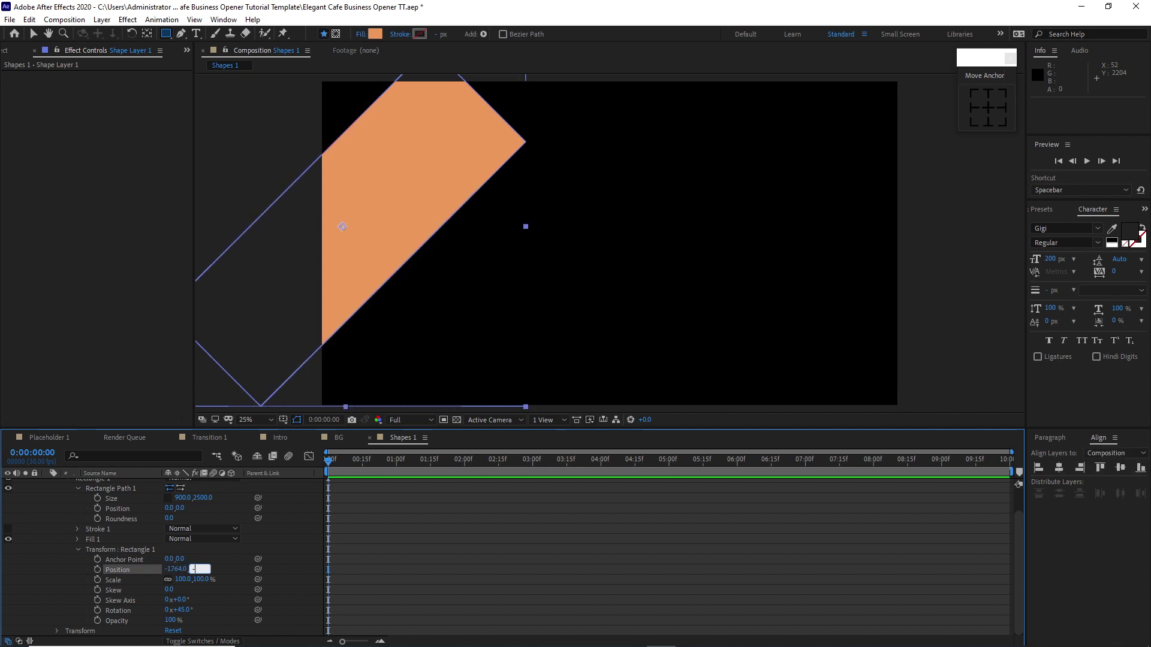
text(764)
key(Return)
click(78, 549)
click(77, 514)
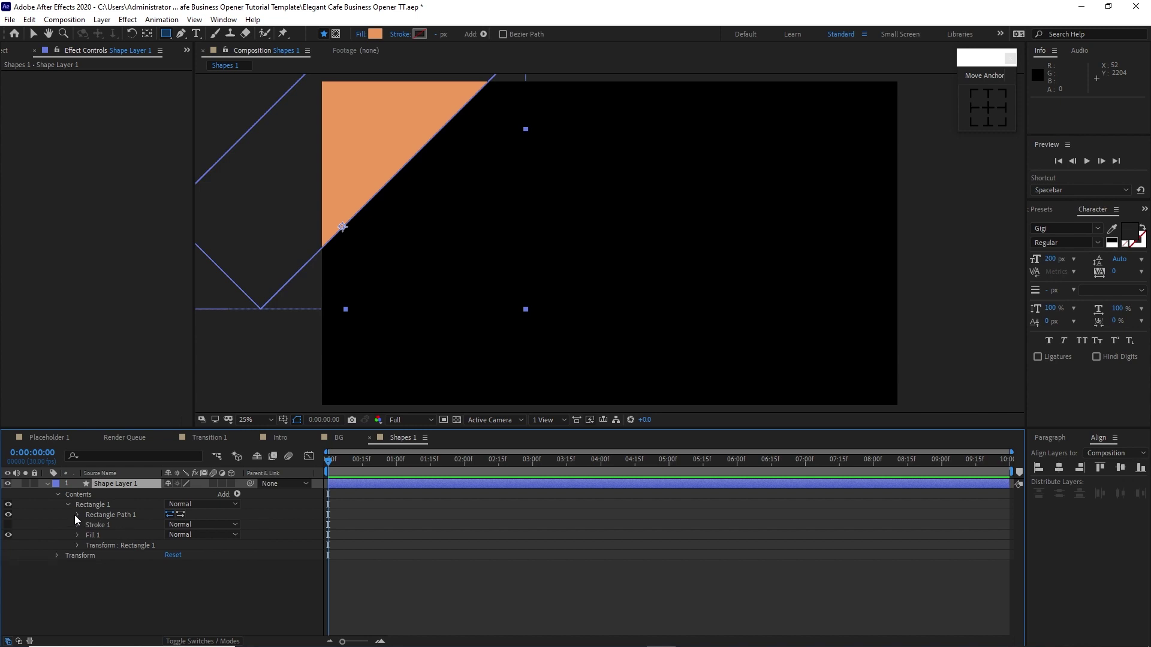
click(67, 505)
click(56, 495)
click(48, 485)
click(34, 34)
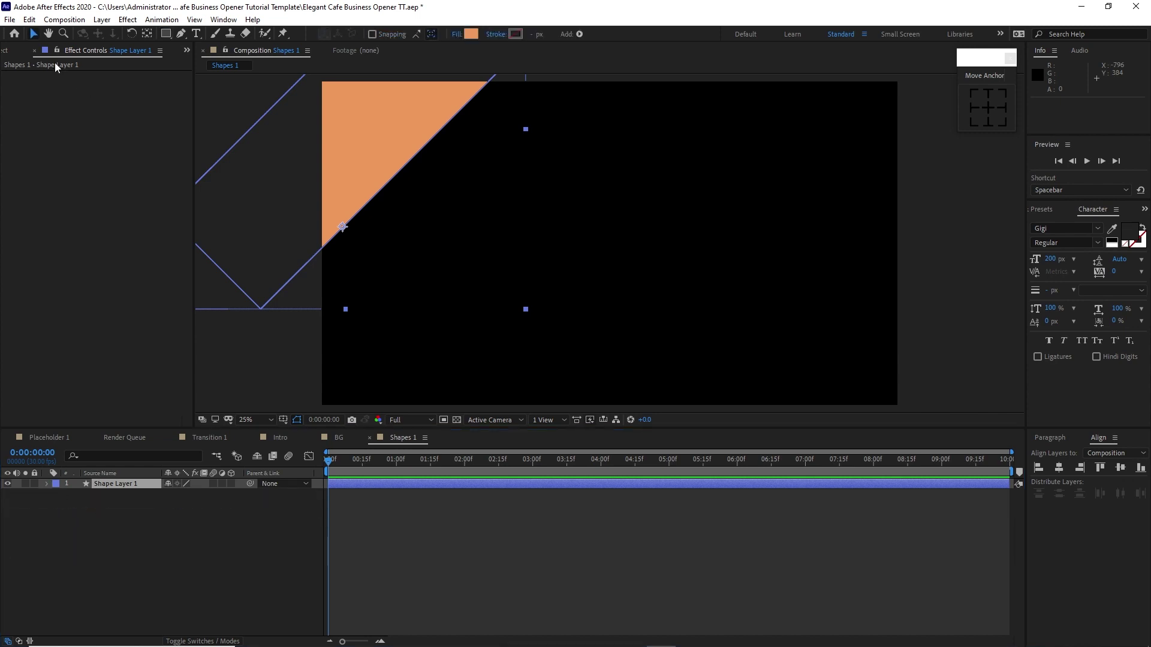
Change Shape Layer 1's fill to the brown BB724D sampled from the last swatch of Color Guide.png.
click(17, 50)
click(53, 192)
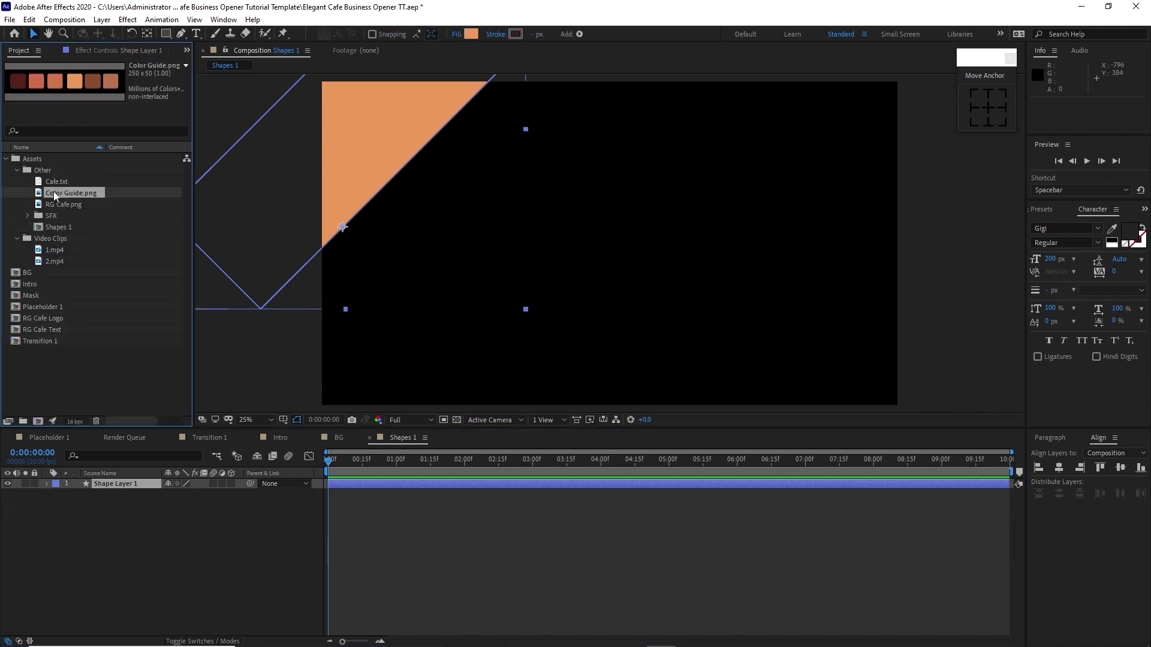
click(470, 34)
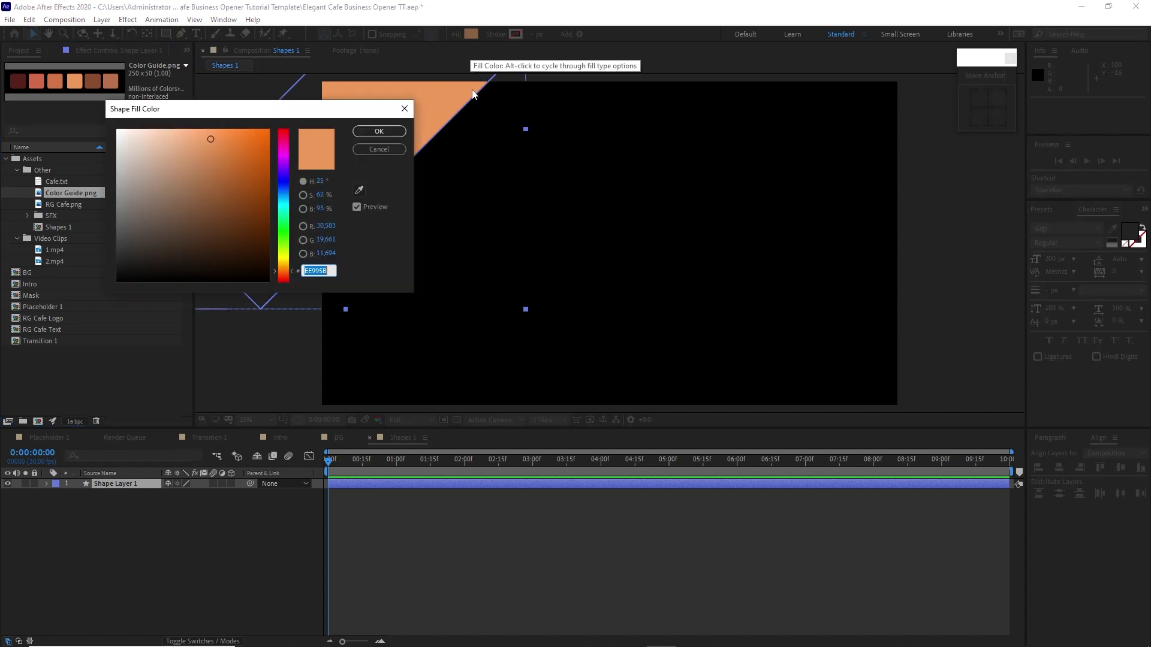
click(359, 190)
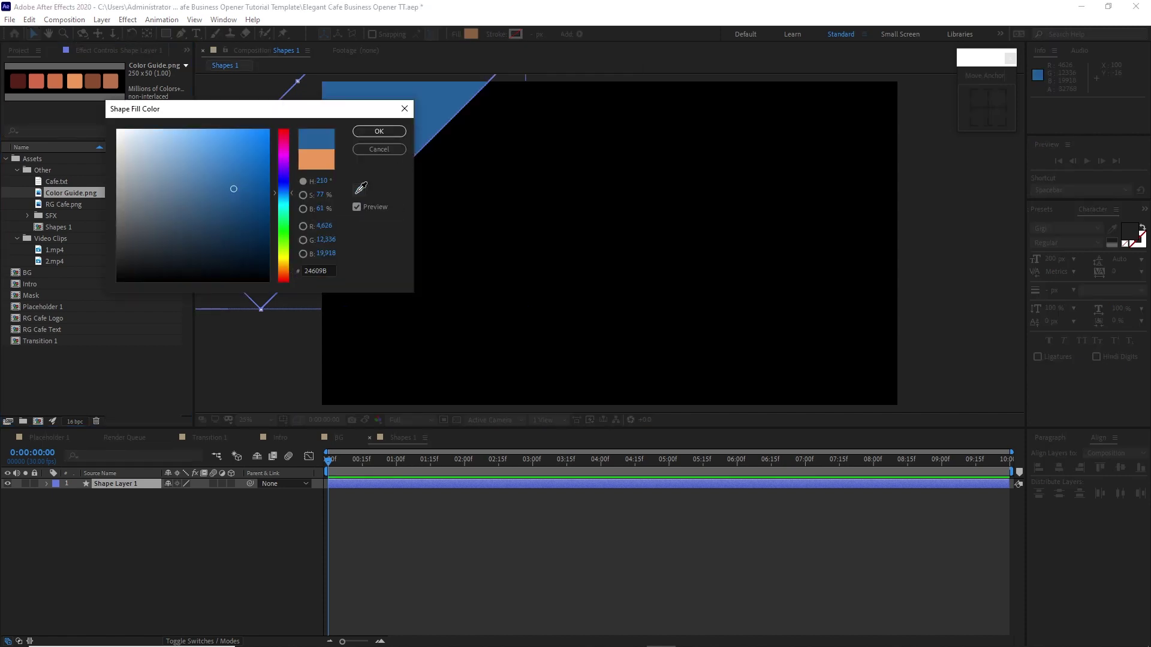
click(113, 82)
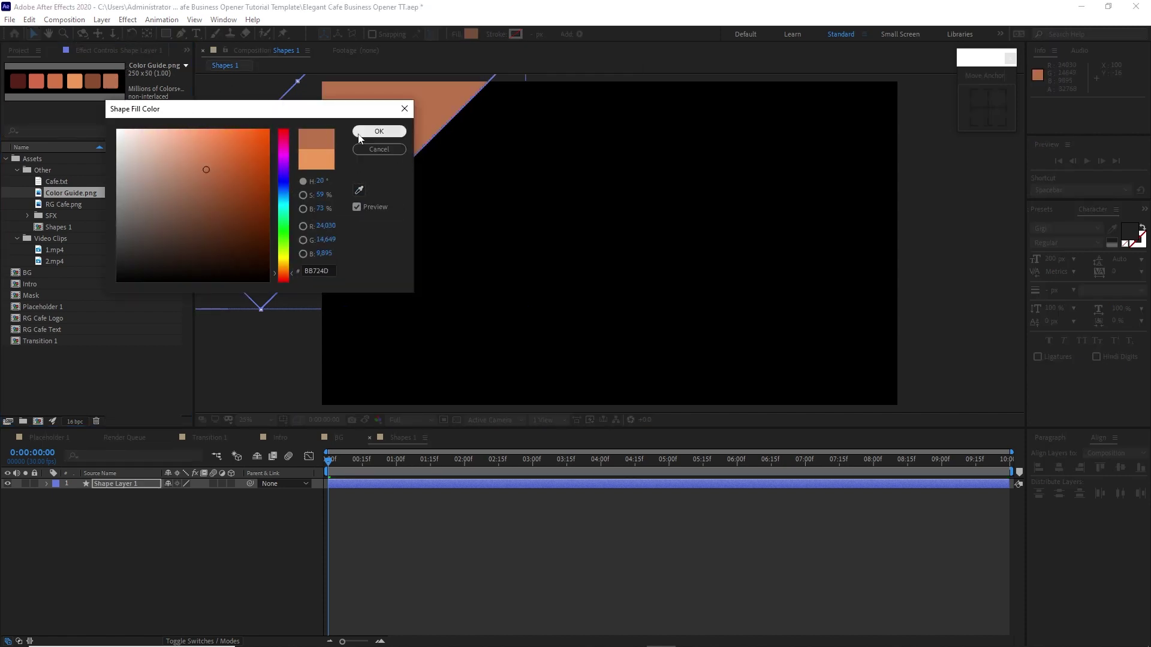
click(379, 132)
Duplicate Shape Layer 1 and set the copy's rectangle transform position to -1924, -924.
click(134, 485)
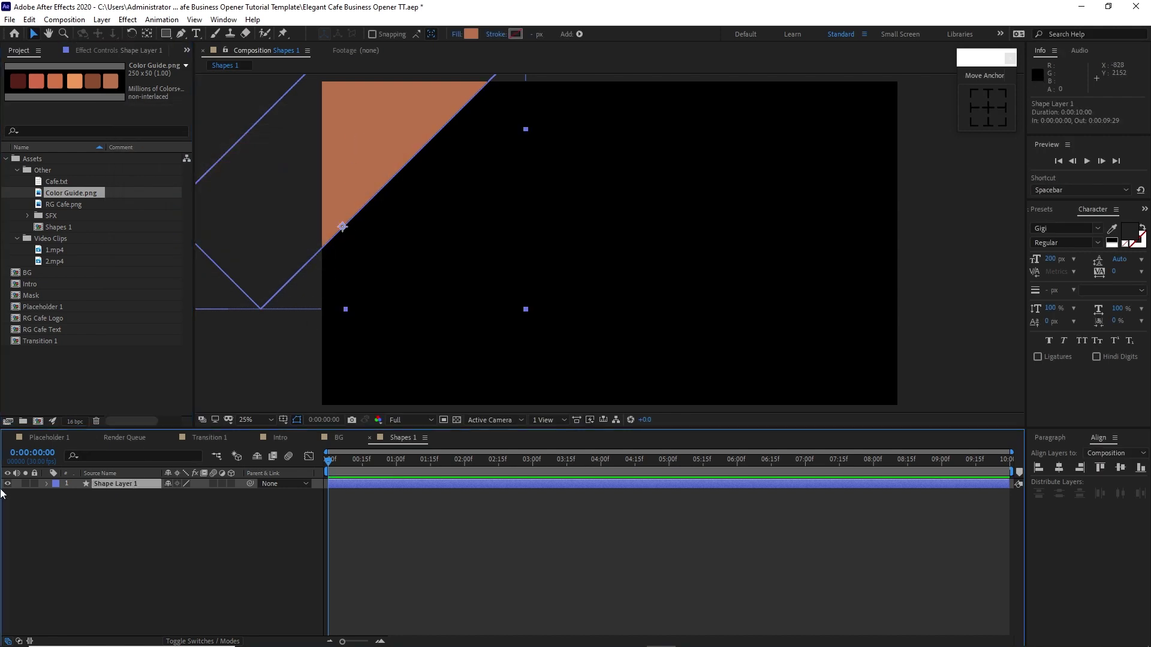
key(ctrl+d)
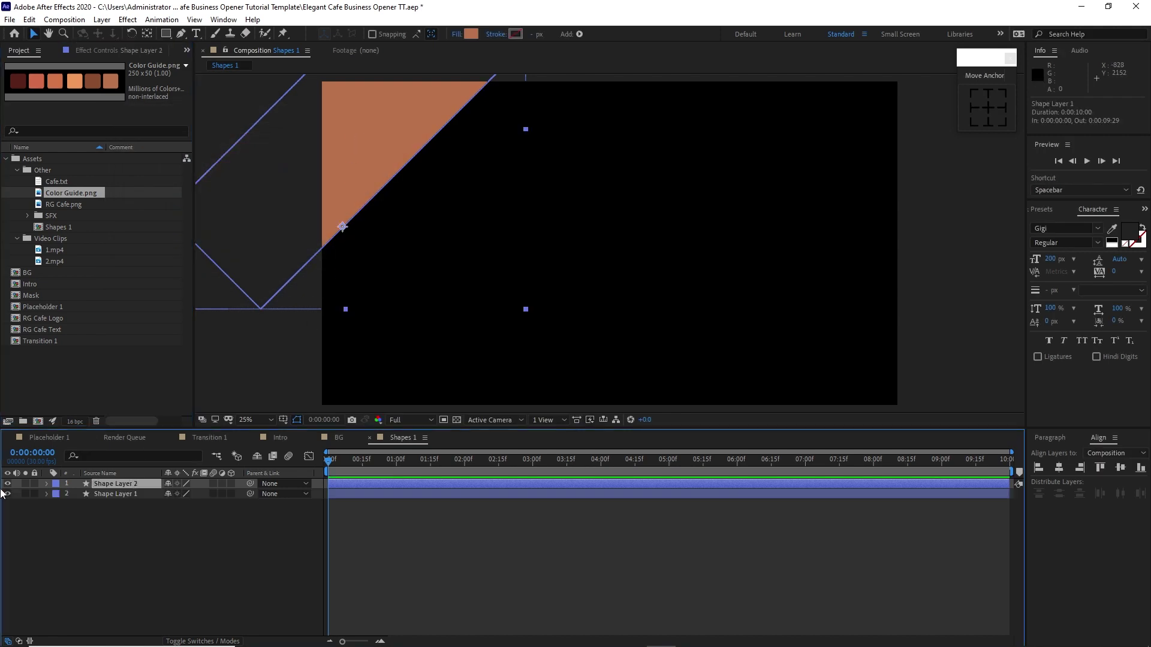
click(47, 484)
click(68, 505)
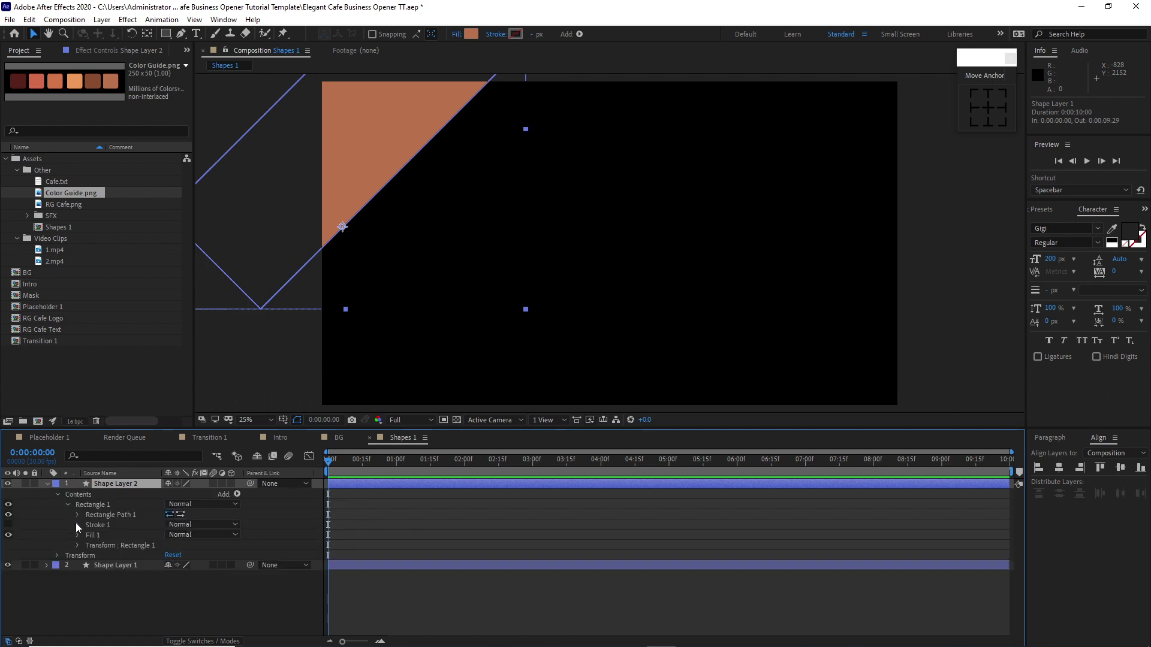
click(77, 545)
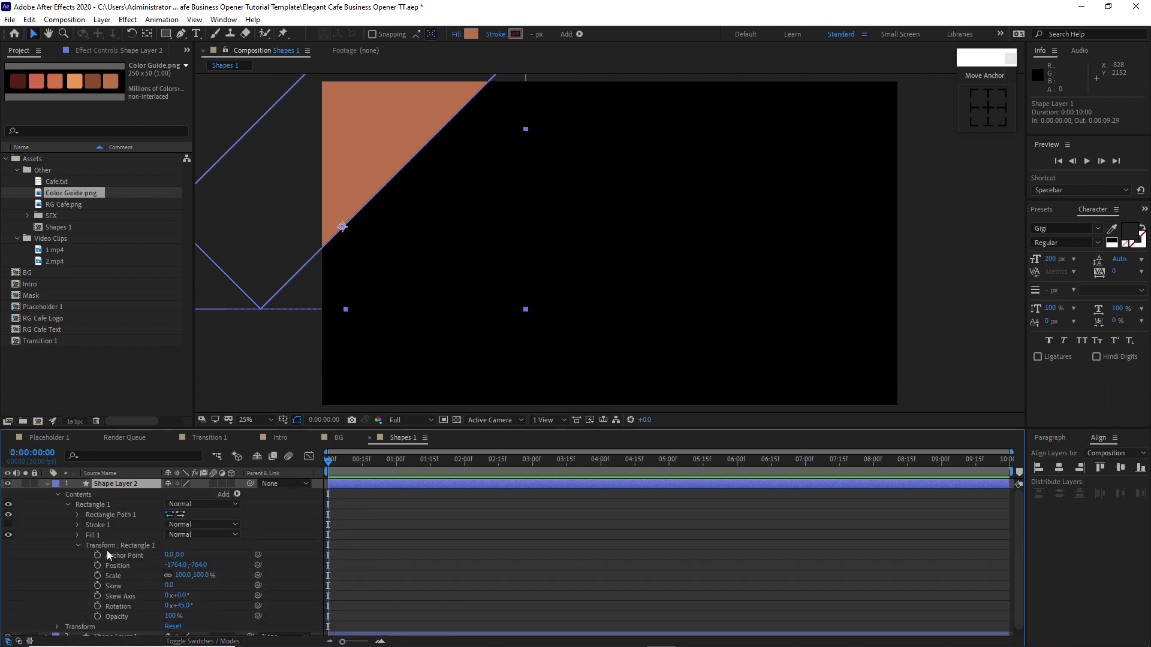
click(172, 565)
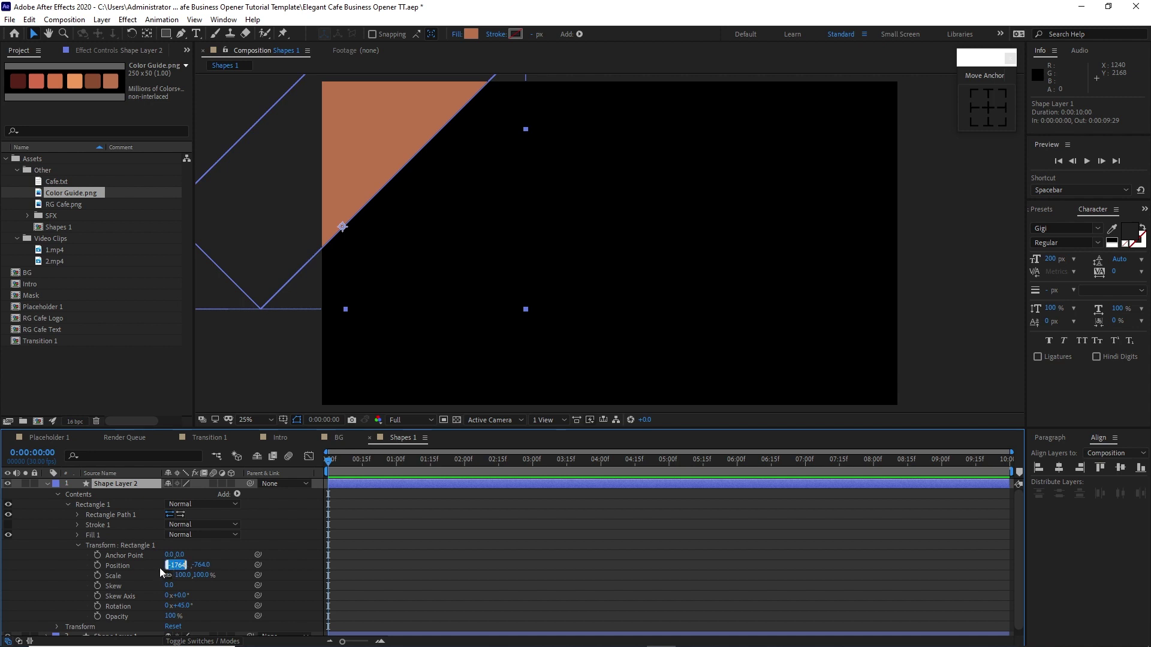
text(-1924)
key(Tab)
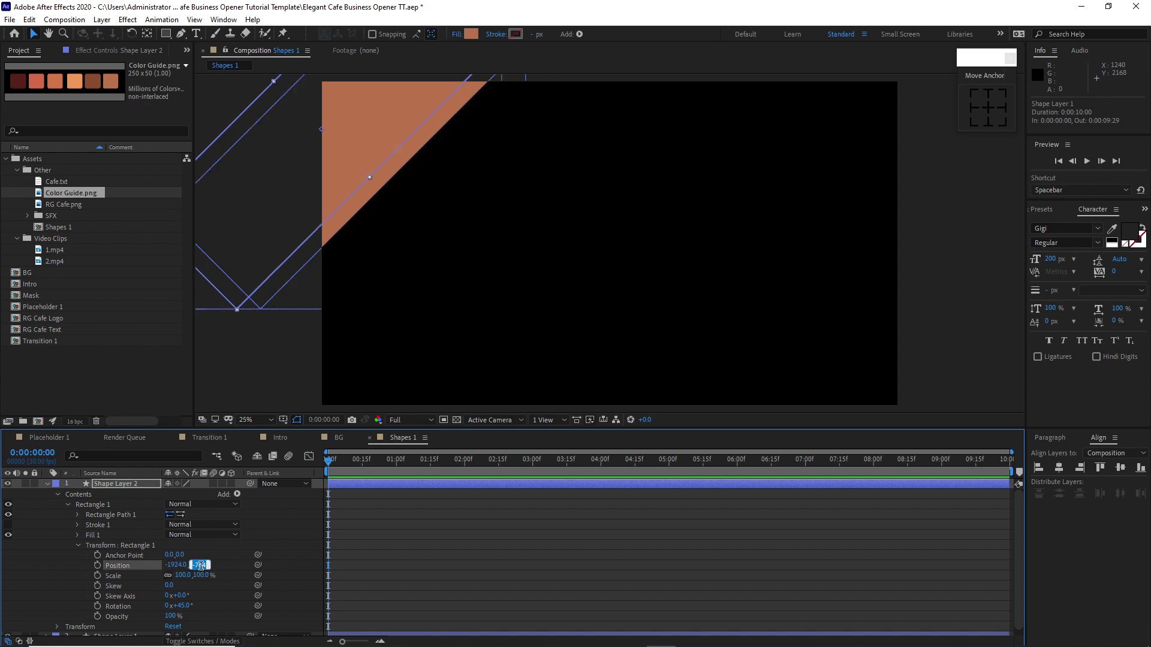
text(-924)
key(Return)
Change Shape Layer 2's fill to the coral red second swatch of Color Guide.png and collapse its rectangle properties.
click(96, 194)
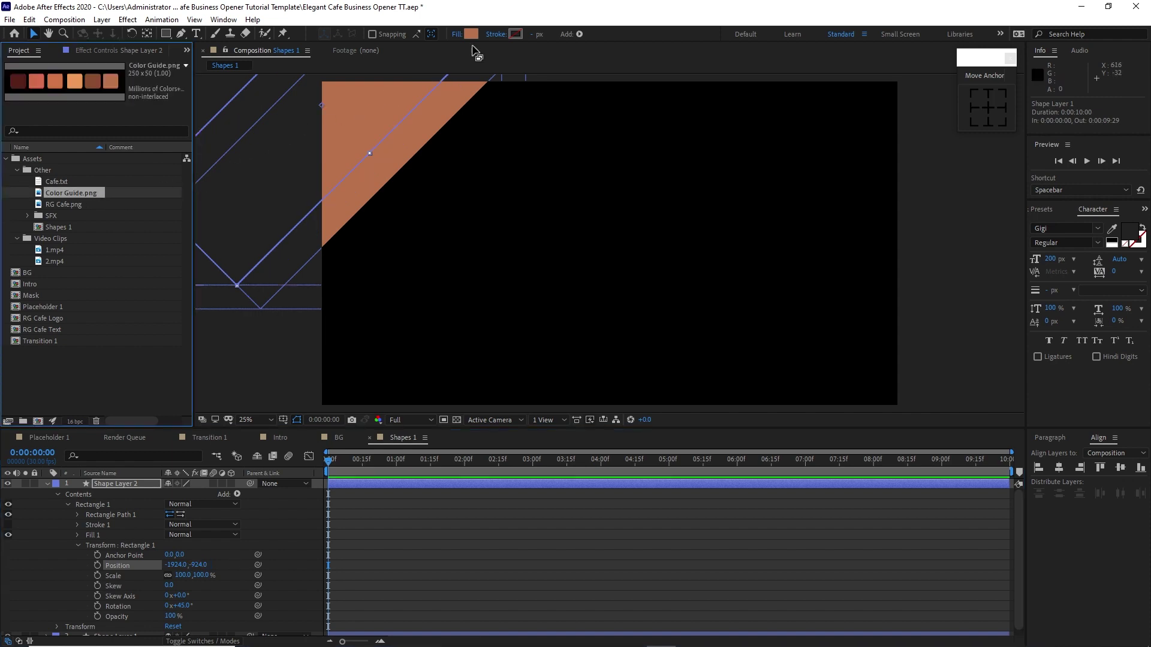
click(473, 34)
click(359, 192)
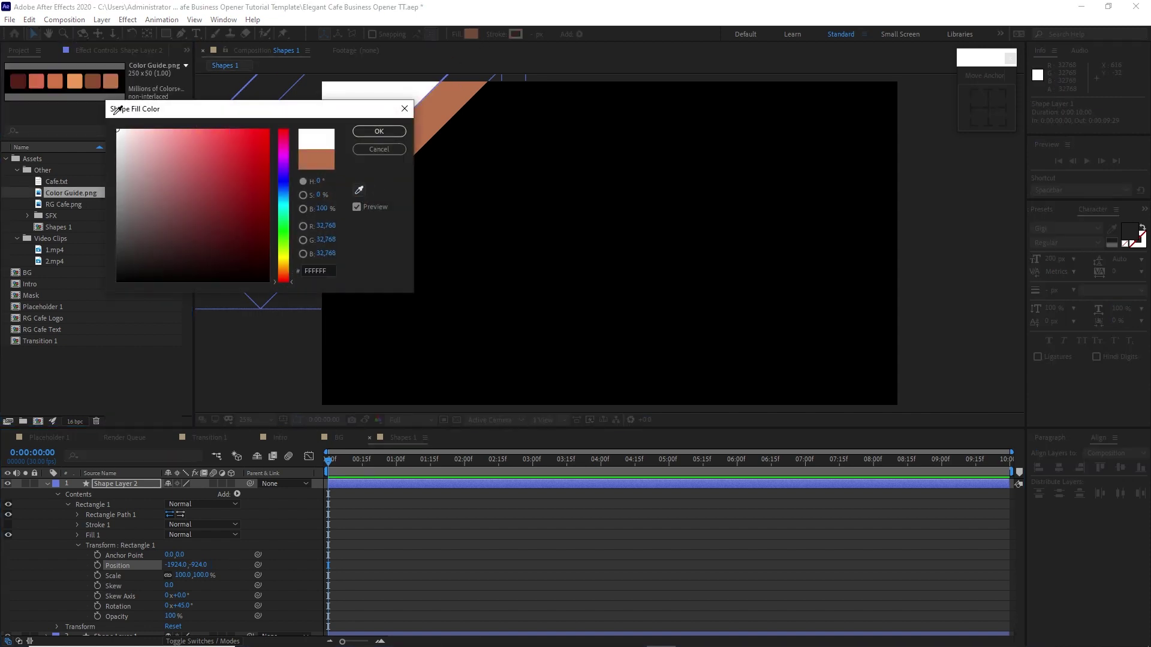
click(37, 82)
click(380, 131)
click(67, 504)
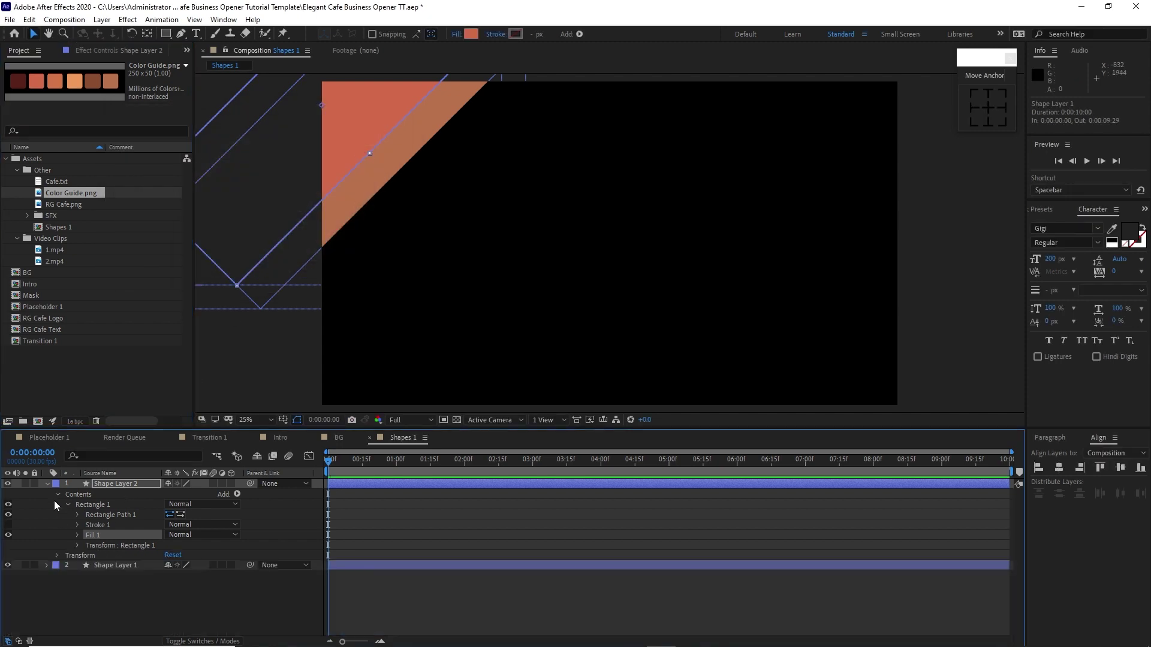
Collapse Shape Layer 2's properties and duplicate the layer.
click(58, 495)
click(46, 483)
click(106, 484)
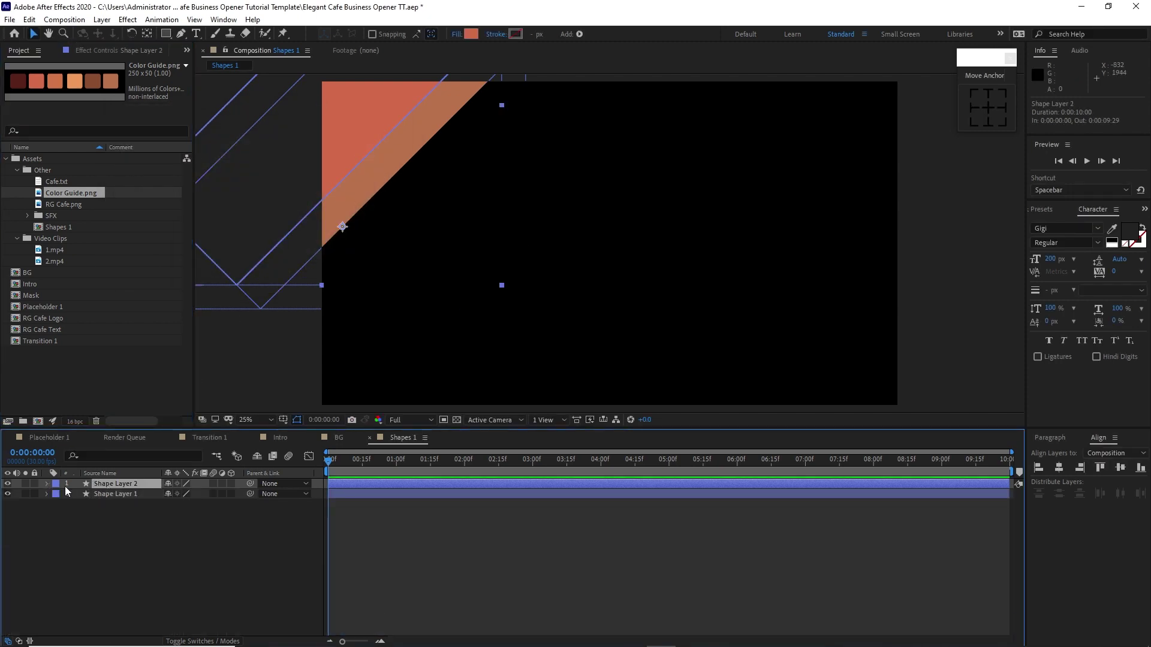
key(ctrl+d)
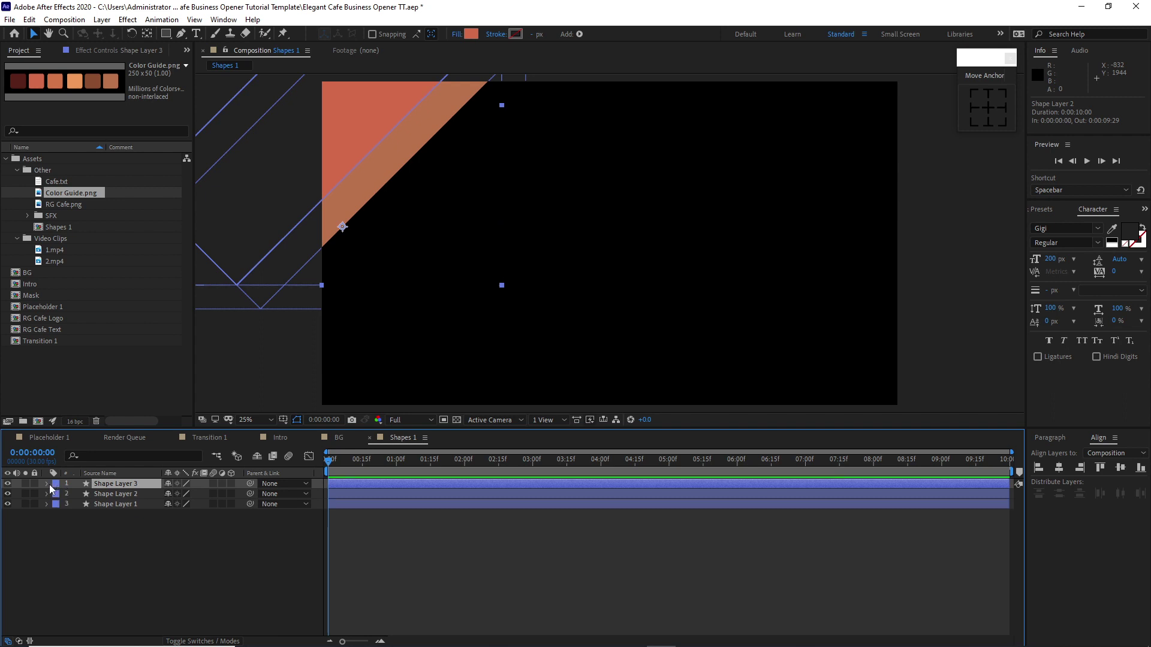
Set the rectangle's shape transform position in Shape Layer 3 to -1980, -1148.
click(47, 483)
click(56, 494)
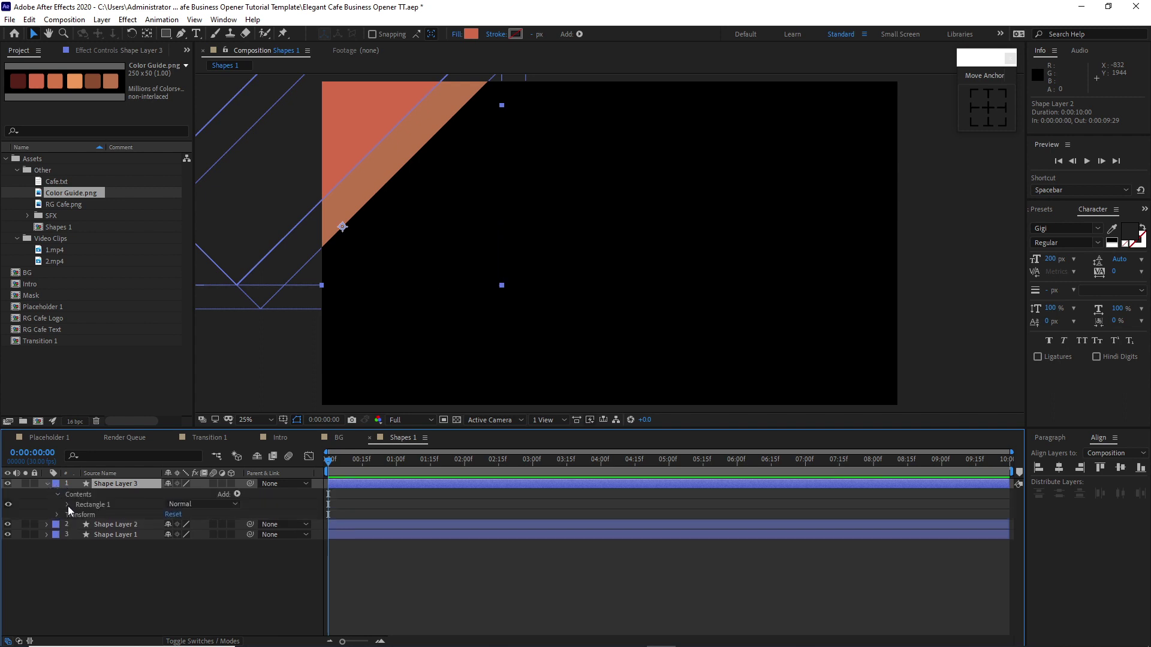
click(68, 505)
click(77, 546)
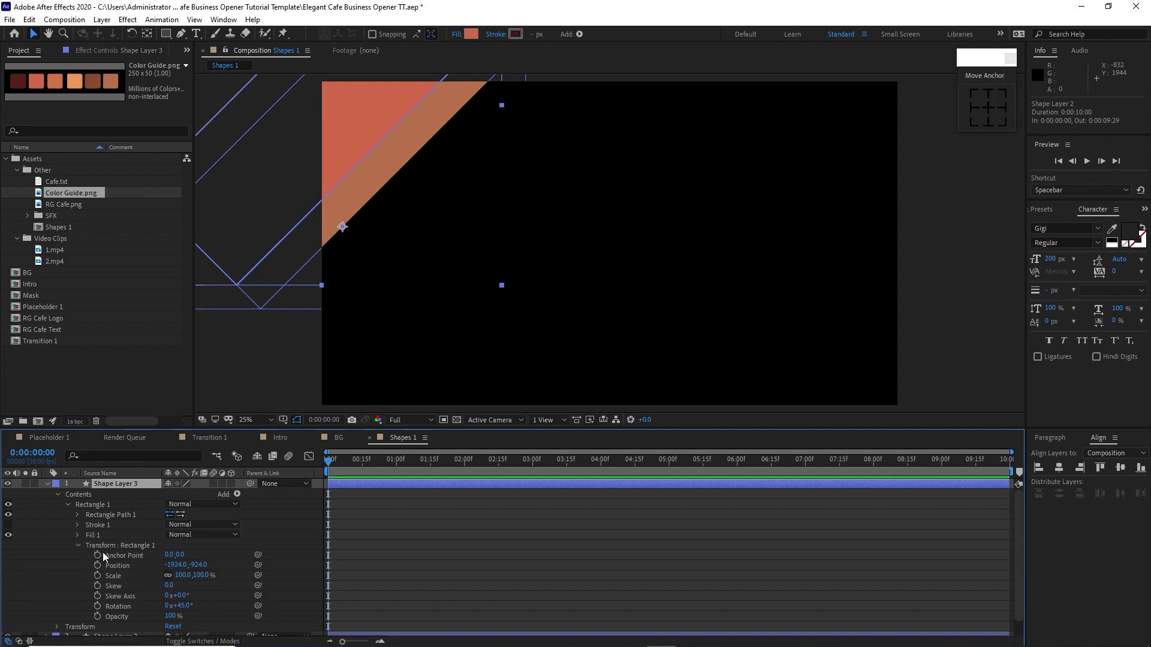
click(176, 565)
text(-198)
click(202, 569)
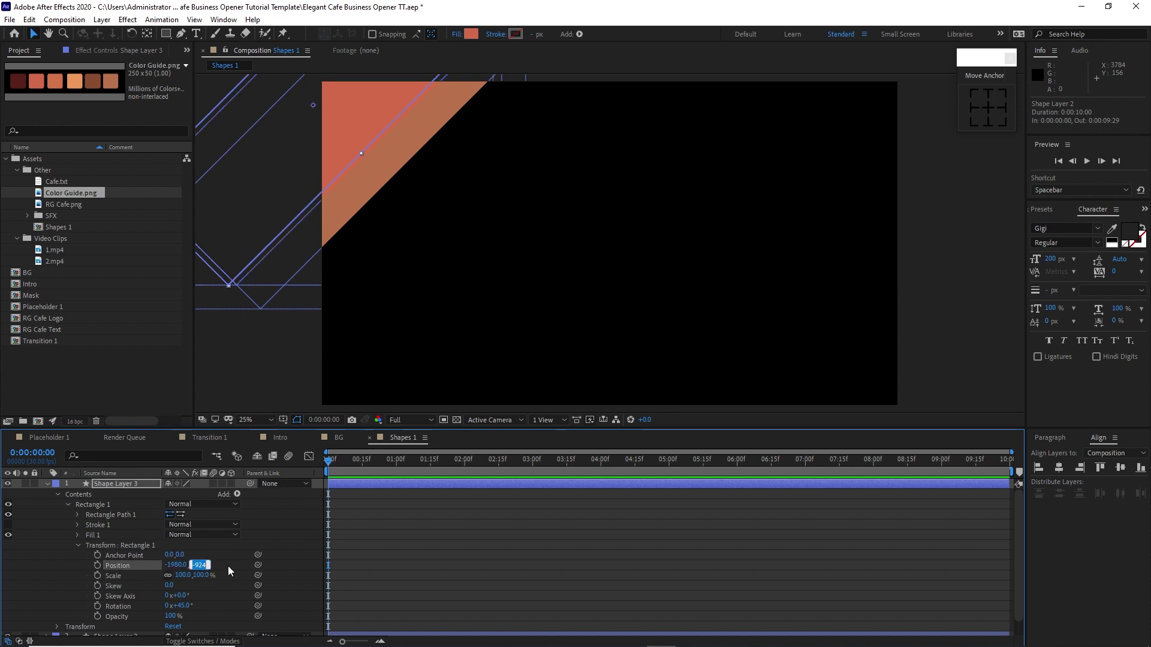
text(-1148)
key(Return)
Change Shape Layer 3's fill to the dark maroon 572219 sampled from the first swatch of Color Guide.png, then collapse the layer's properties.
click(117, 483)
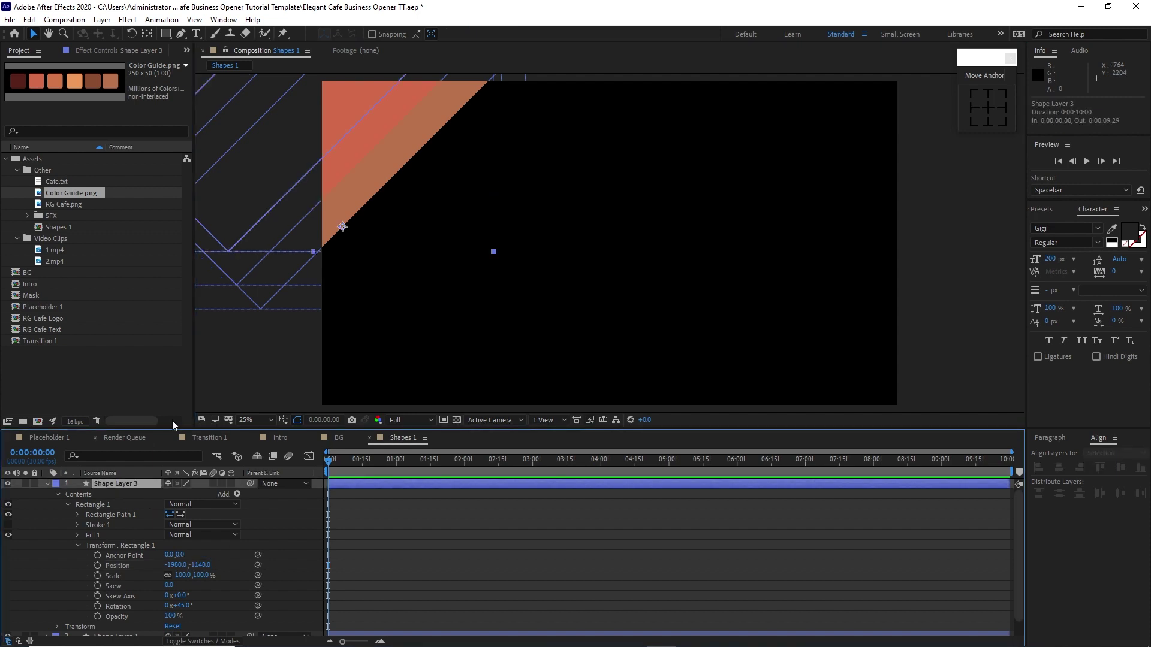
click(469, 35)
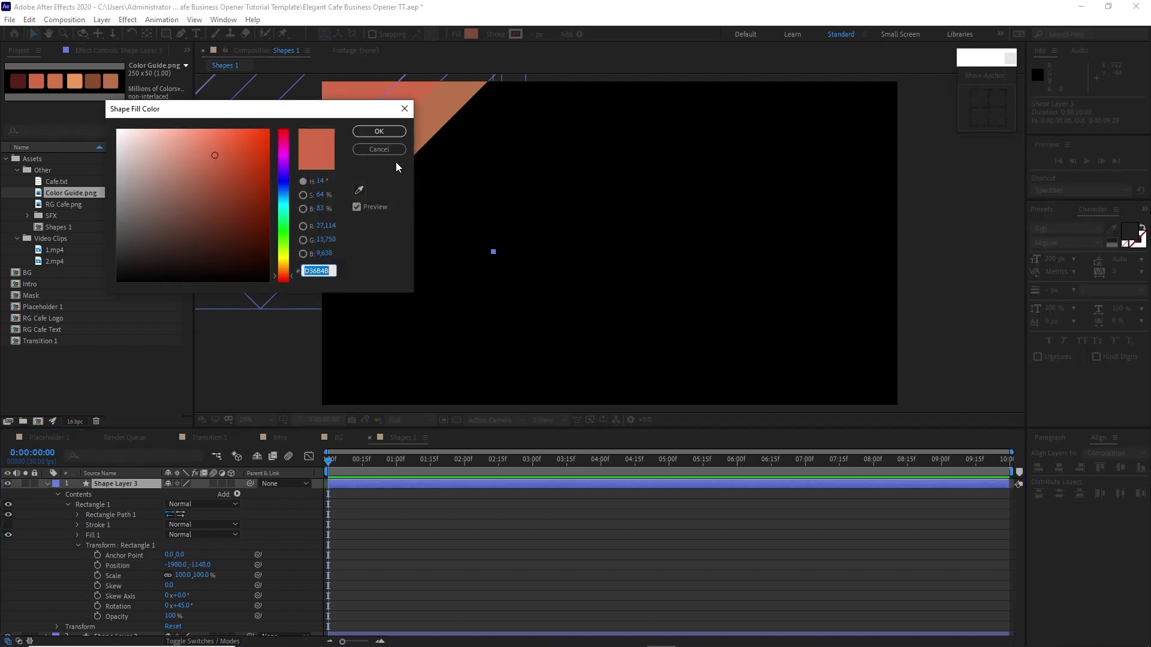
click(360, 190)
click(18, 81)
click(362, 130)
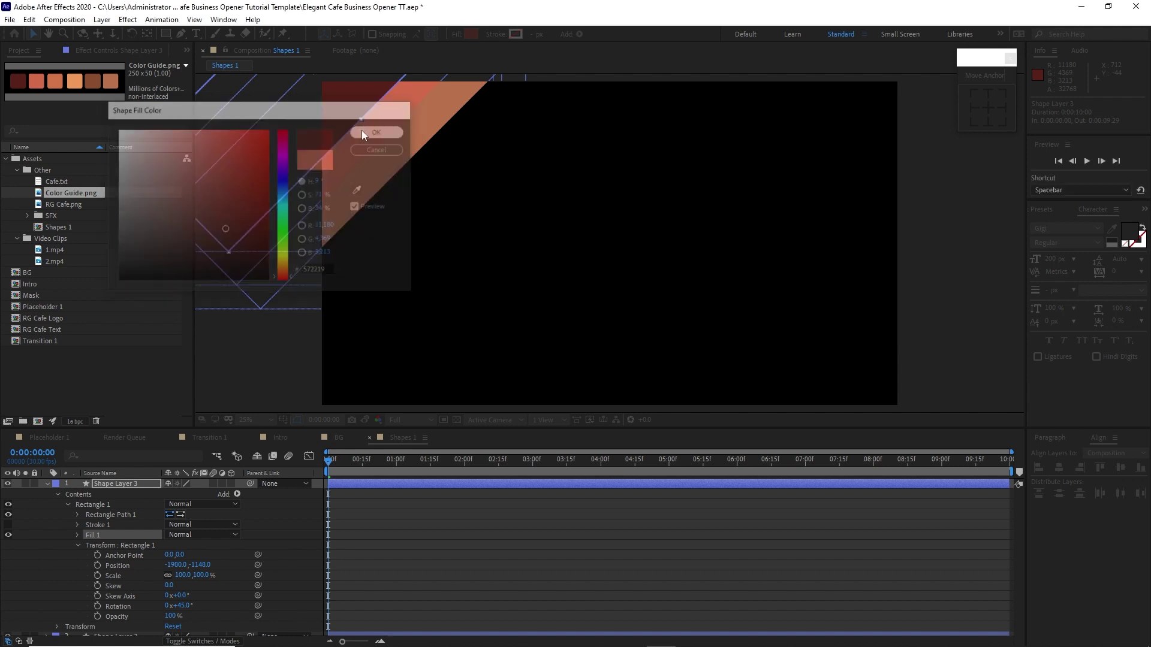
click(67, 505)
click(59, 495)
click(48, 484)
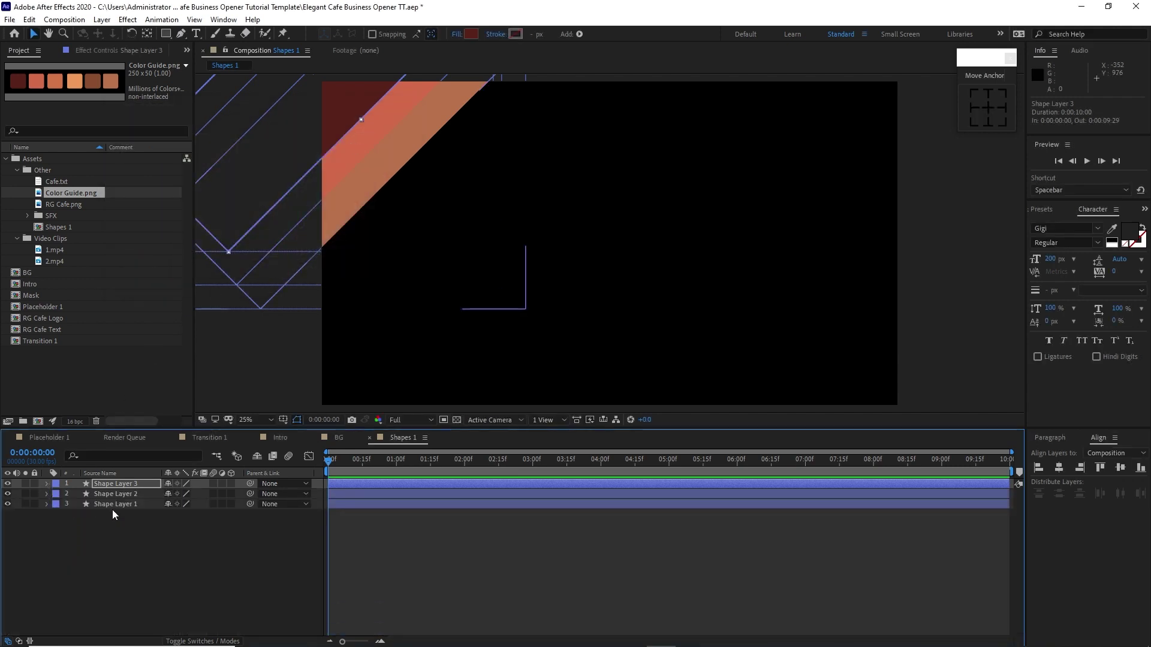
Apply a Drop Shadow effect to Shape Layer 3 with a distance of 30 and a softness of 200.
click(115, 485)
click(128, 20)
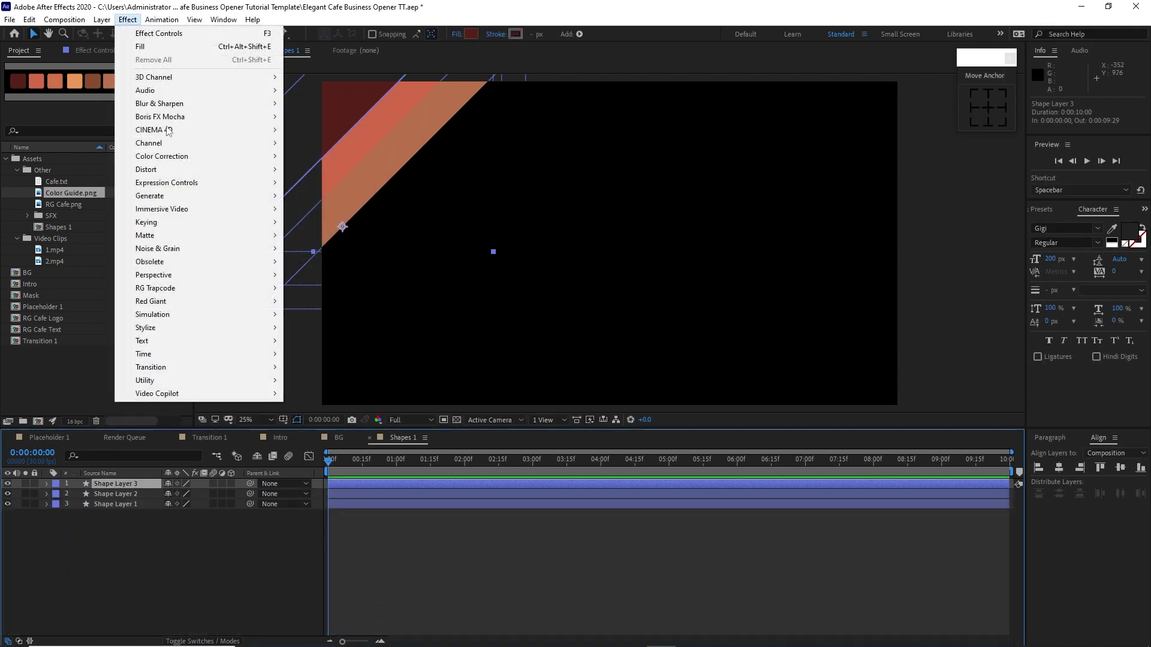
mouse_move(234, 282)
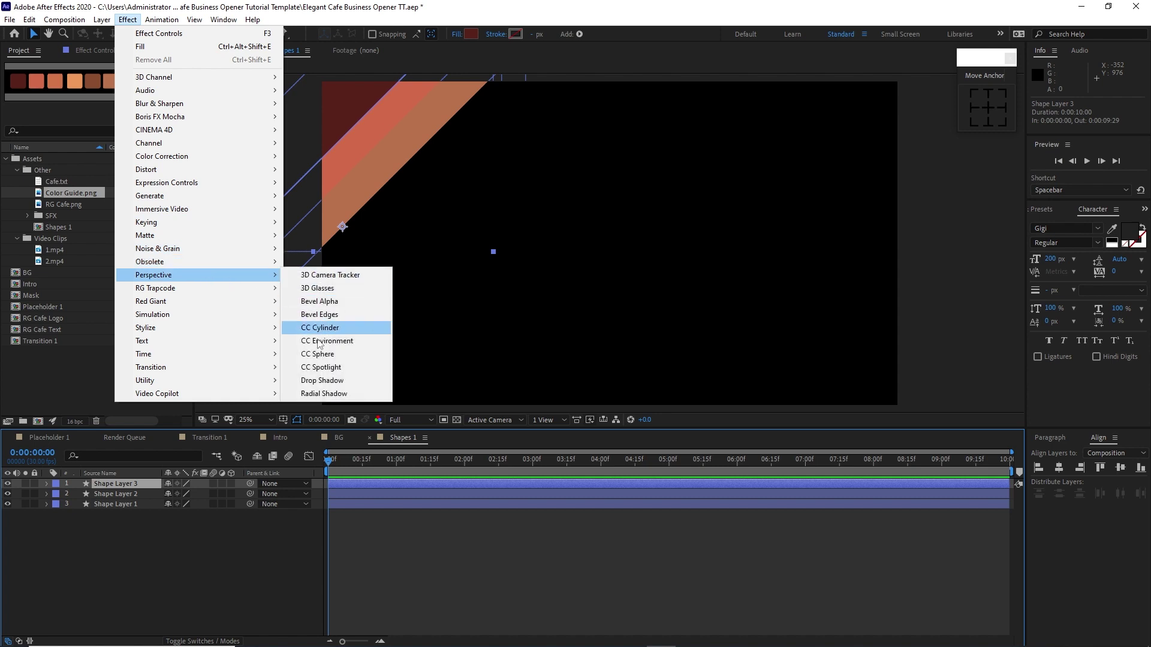
click(318, 381)
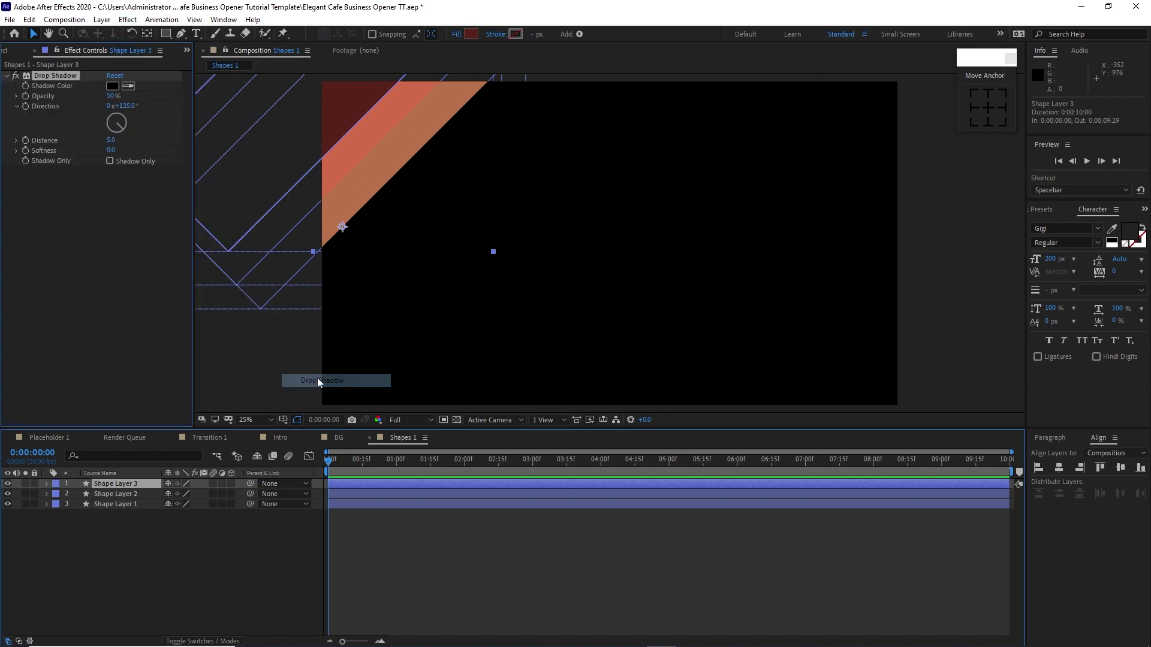
click(111, 142)
text(38)
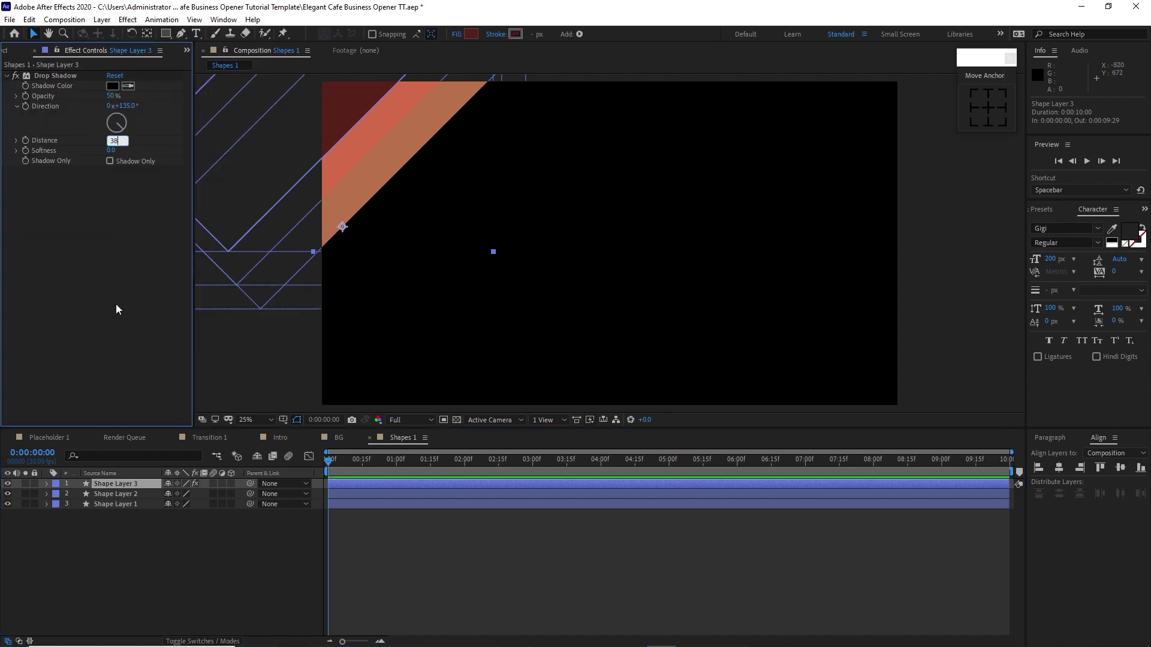
key(Tab)
text(200)
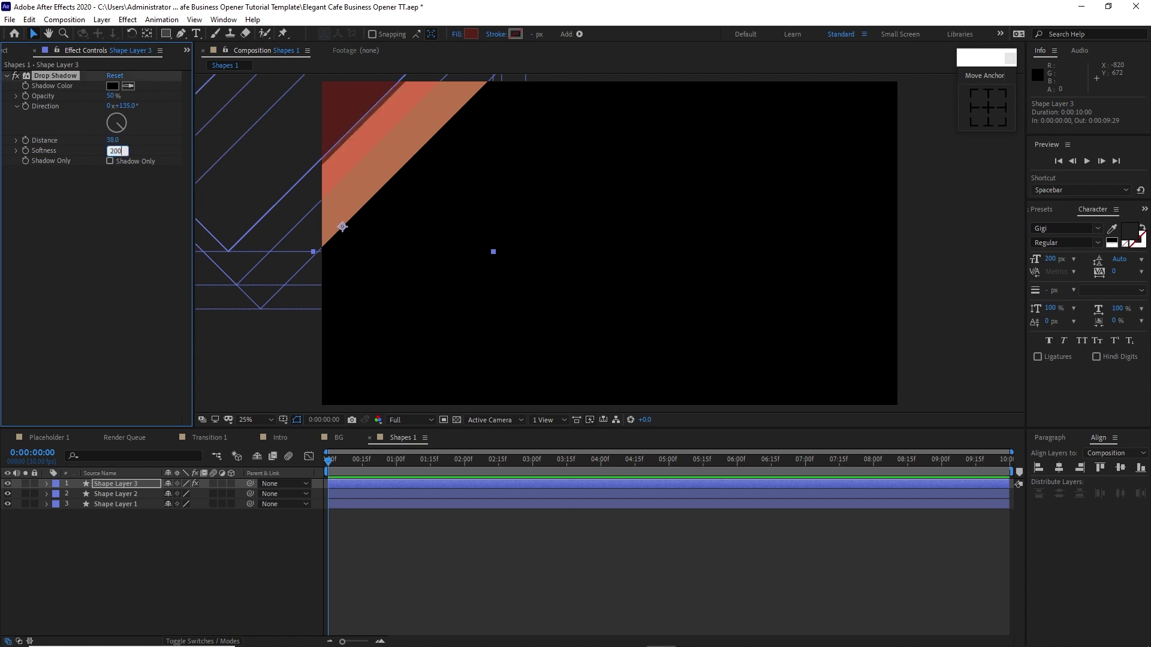
key(Return)
Copy Shape Layer 3's Drop Shadow effect and paste it onto Shape Layer 2 and Shape Layer 1.
click(62, 79)
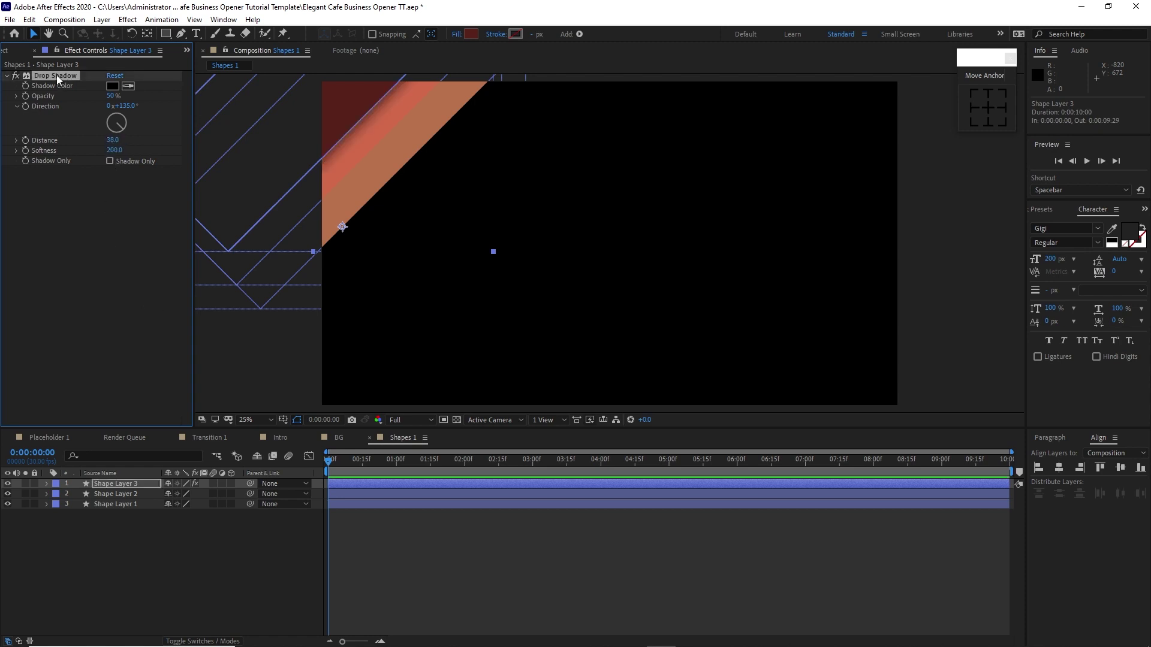
click(29, 20)
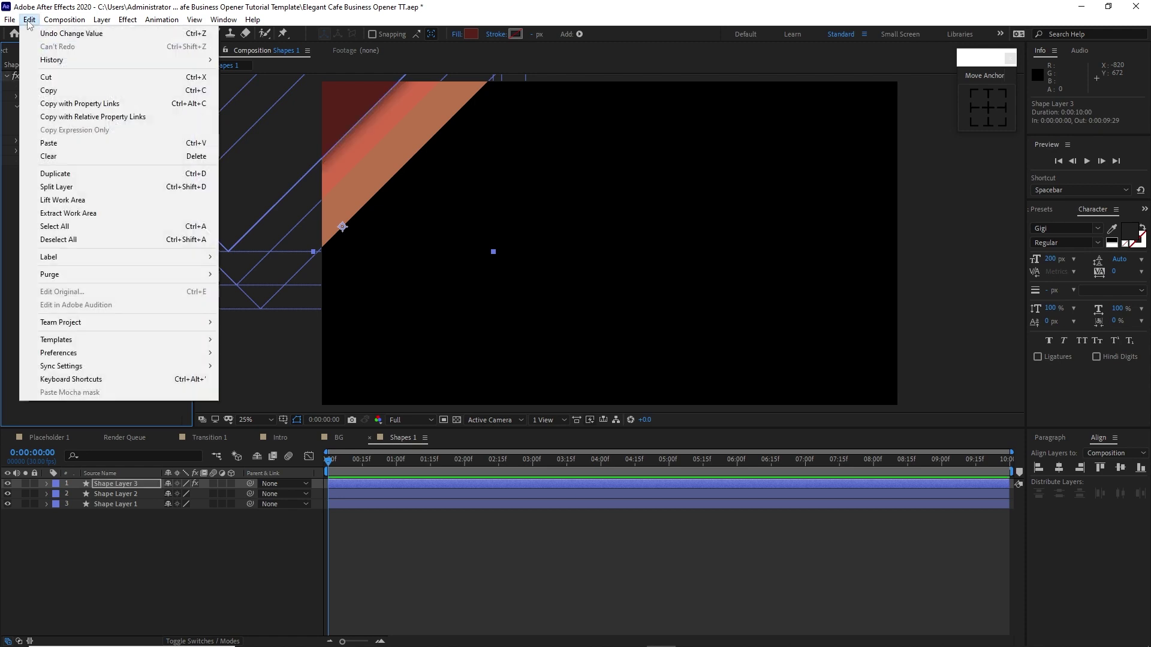
click(49, 90)
click(117, 493)
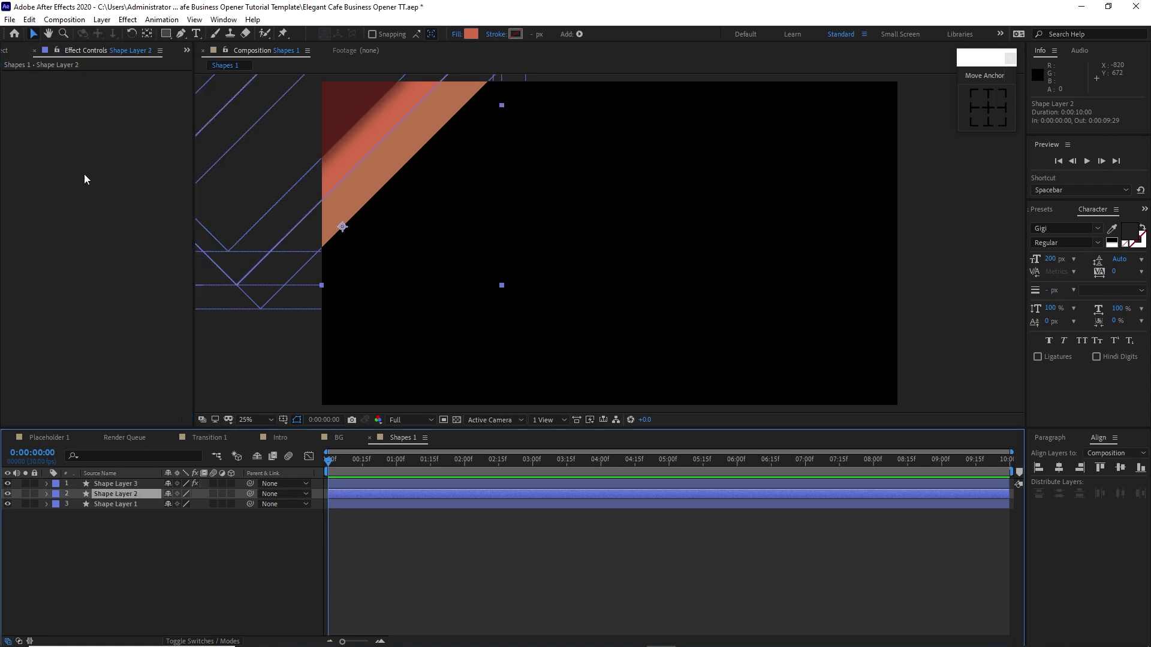
click(29, 19)
click(45, 144)
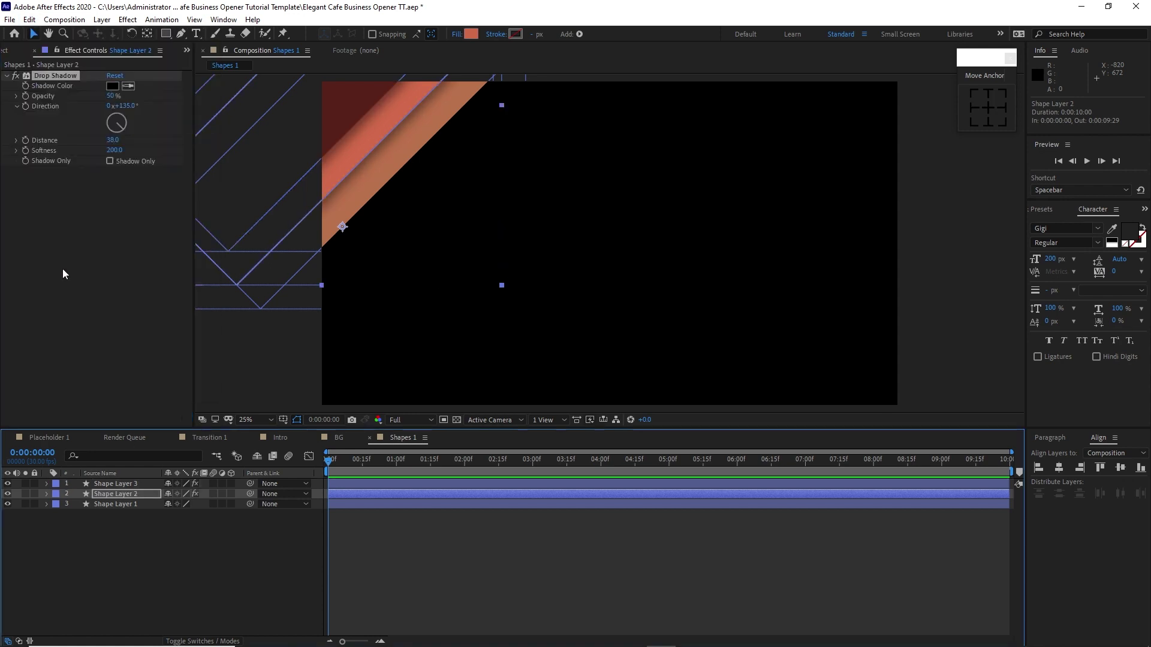
click(113, 504)
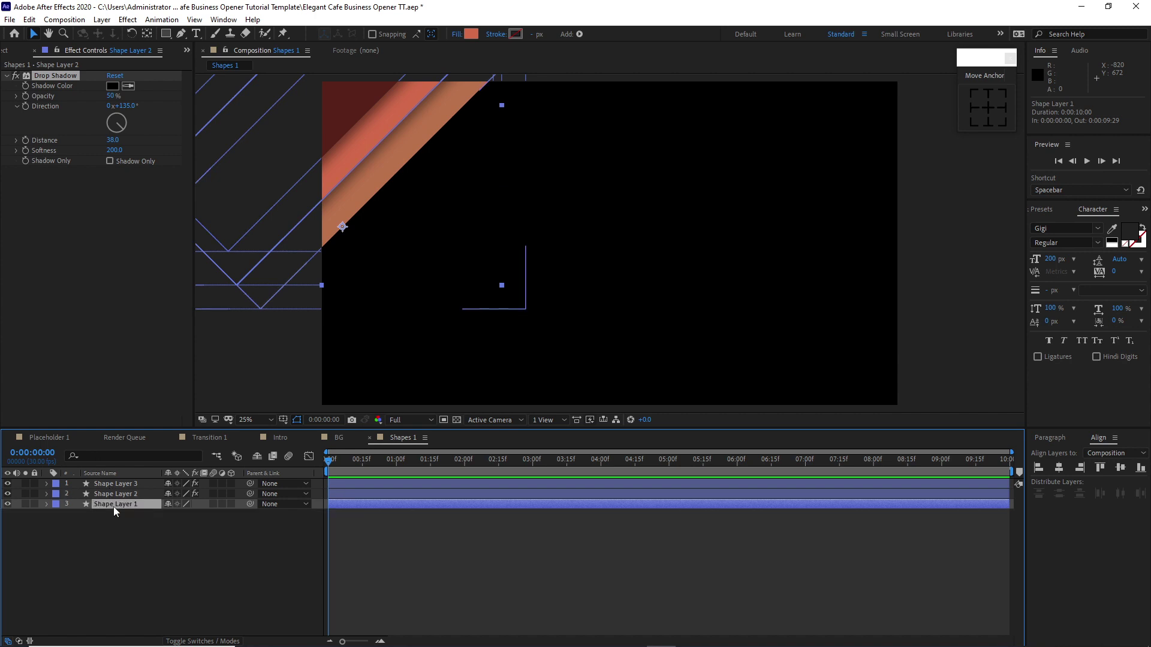
click(29, 20)
click(44, 148)
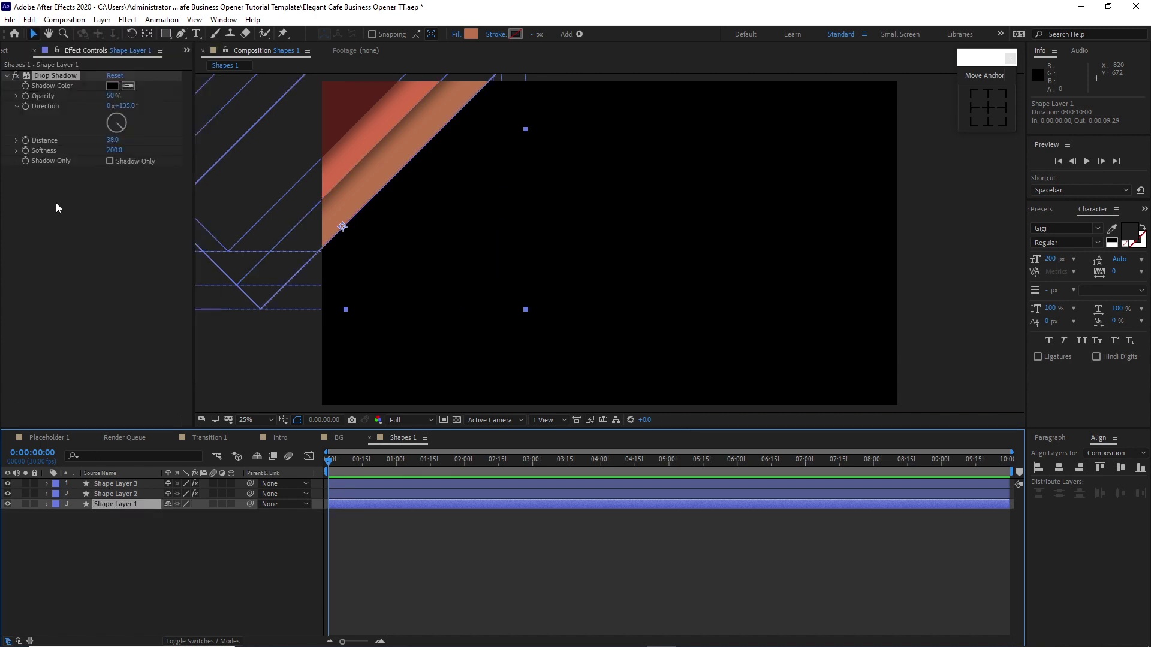
Undo the pre-compose and add position keyframes to all three shape layers at 0:00:01:00.
drag(125, 542, 107, 484)
key(ctrl+z)
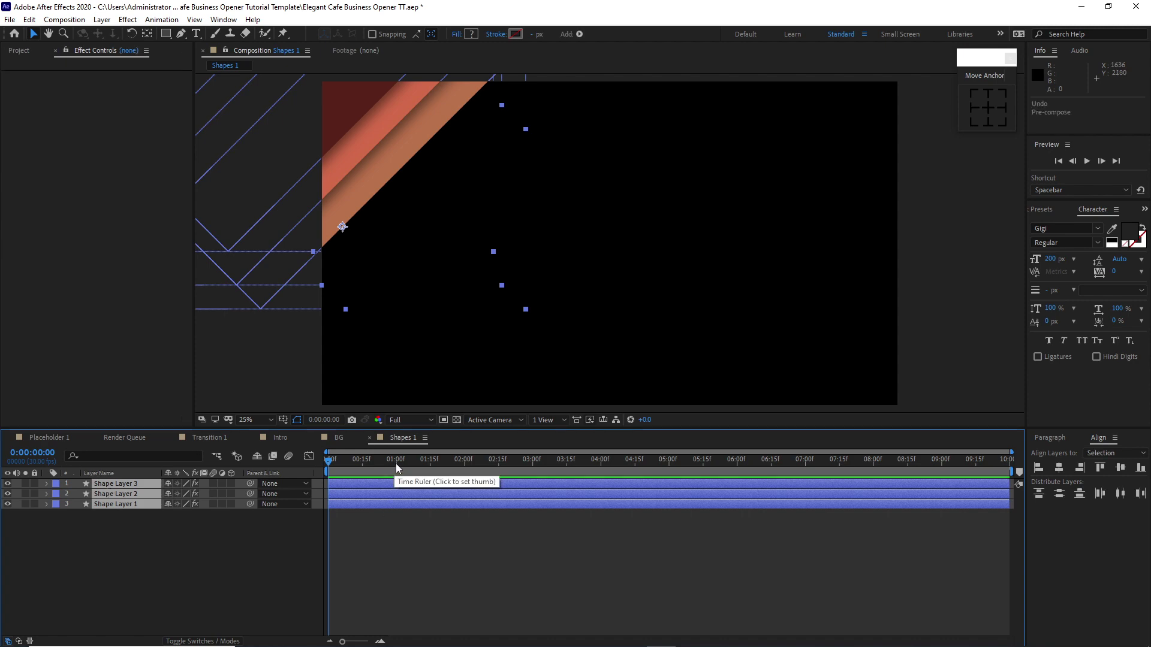
click(396, 463)
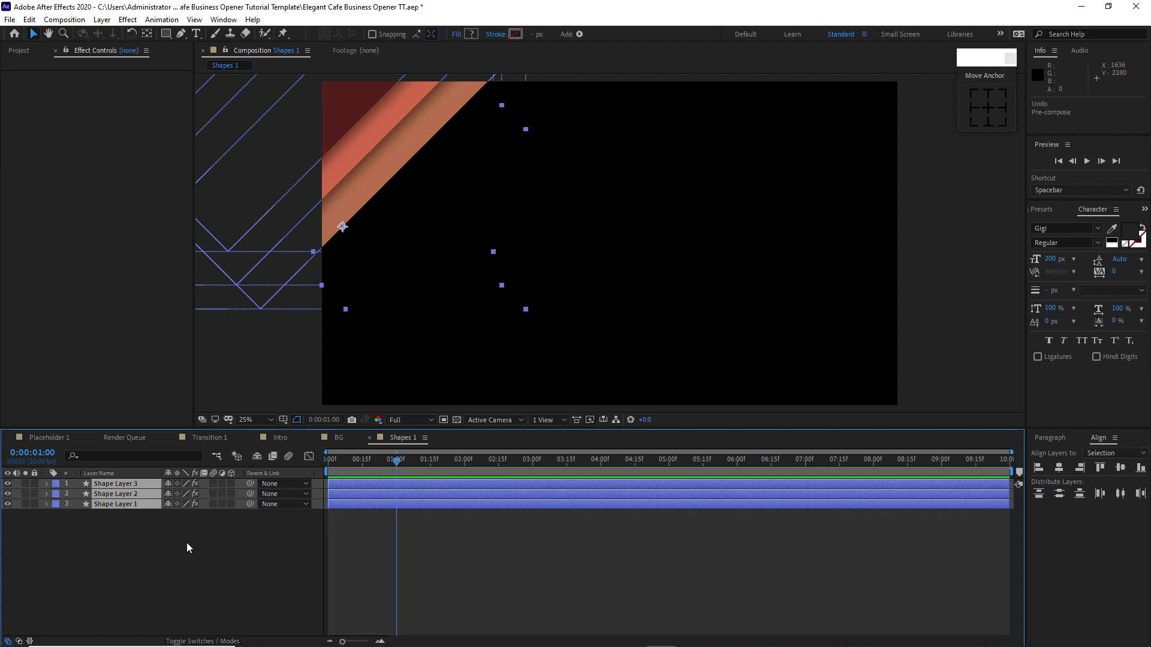
key(p)
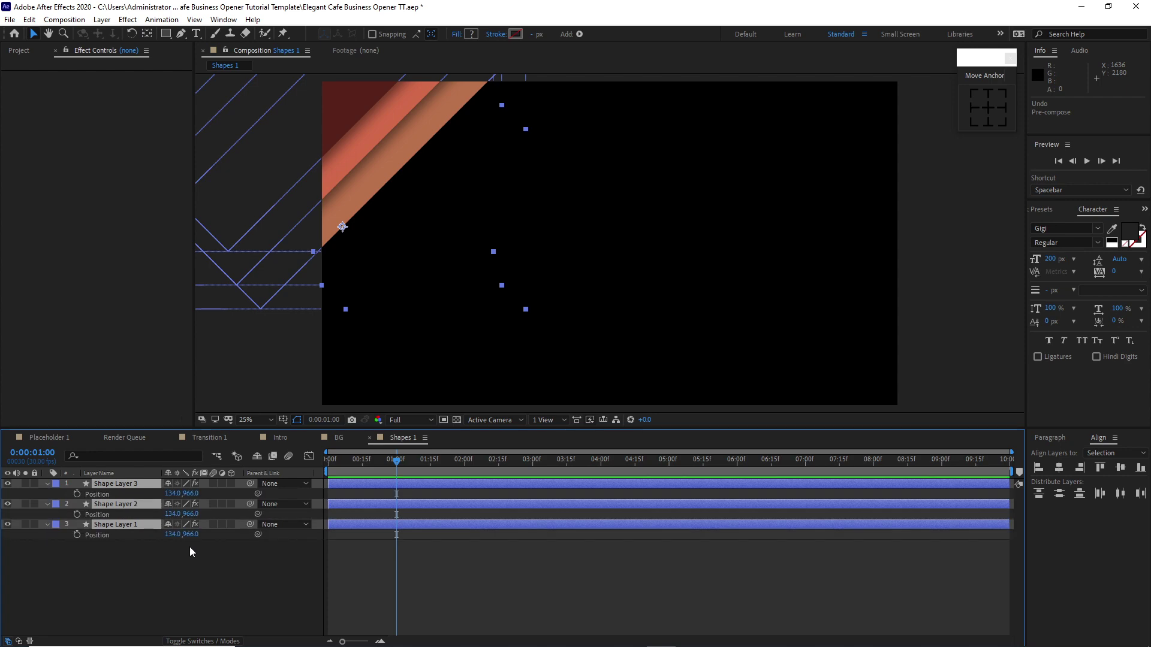
click(77, 493)
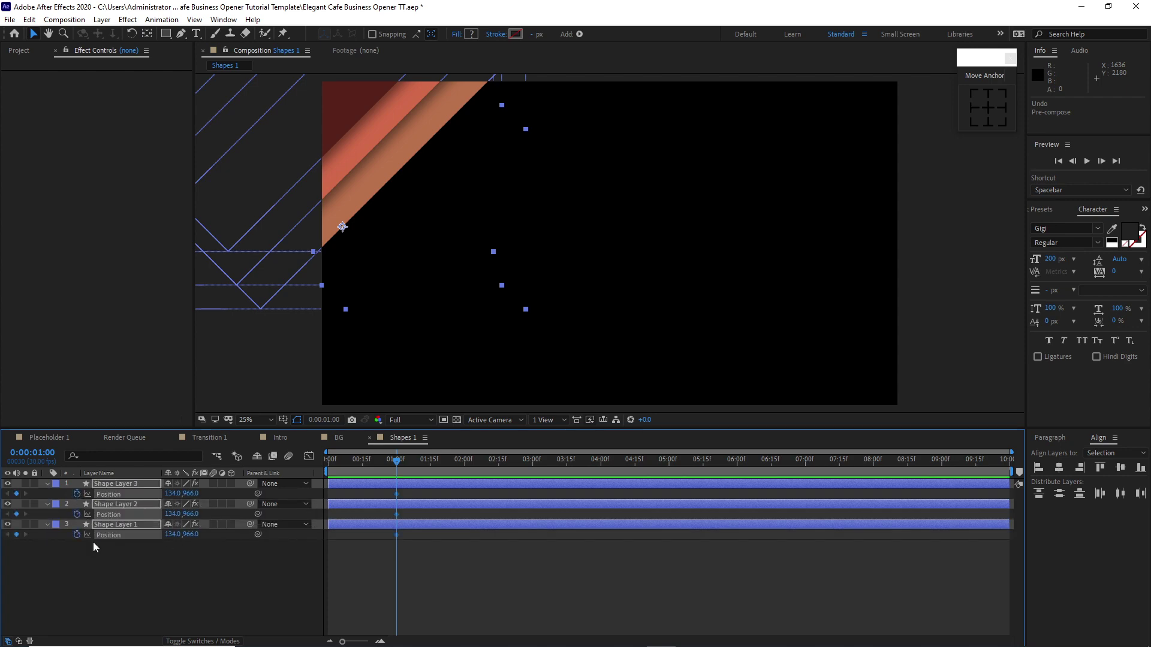
At 0:00:00:00, move the three shape layers diagonally up and left until they are completely outside the frame.
drag(396, 466, 311, 466)
key(comma)
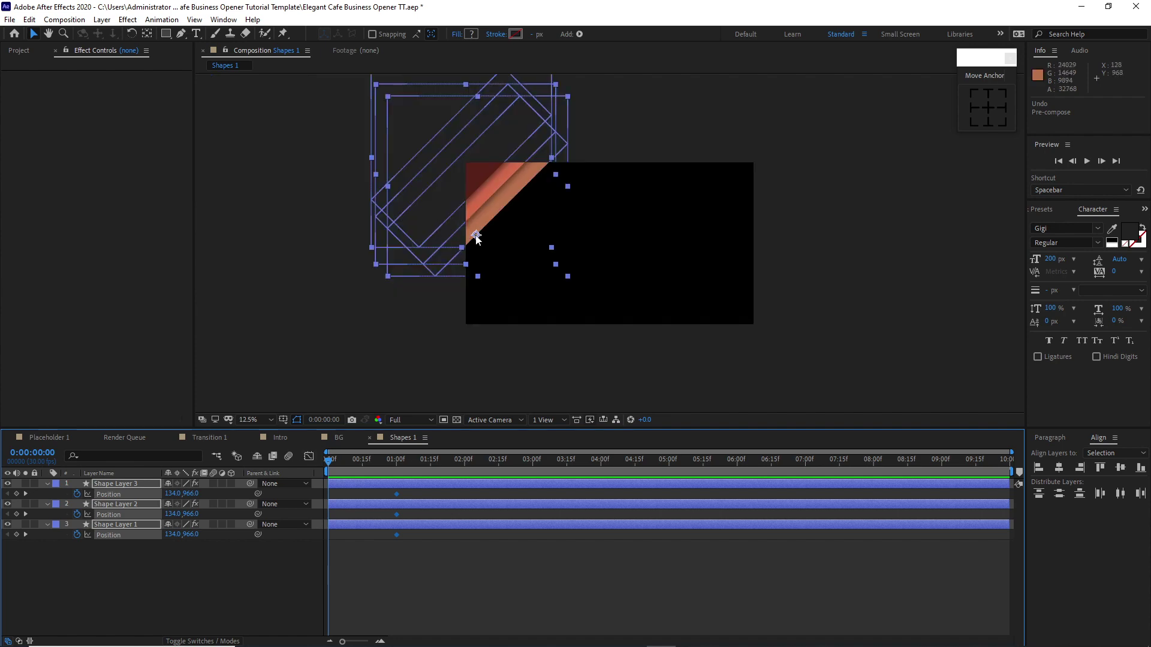
drag(476, 237, 413, 183)
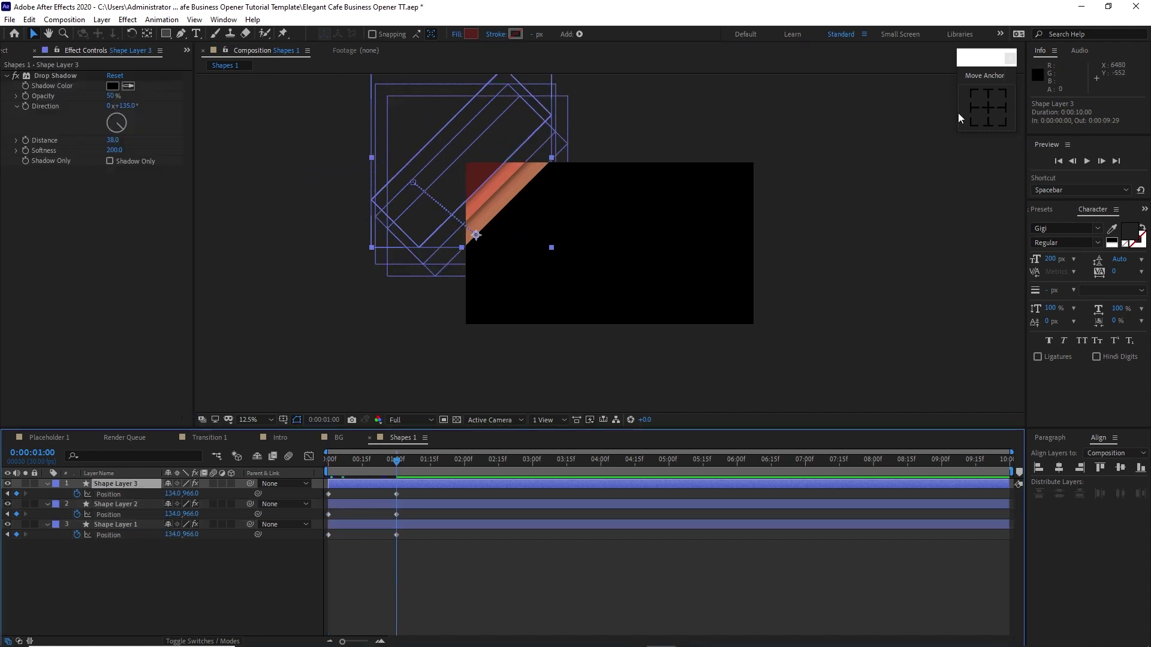
Centre the anchor points of Shape Layer 3, Shape Layer 2 and Shape Layer 1 with Move Anchor.
click(989, 110)
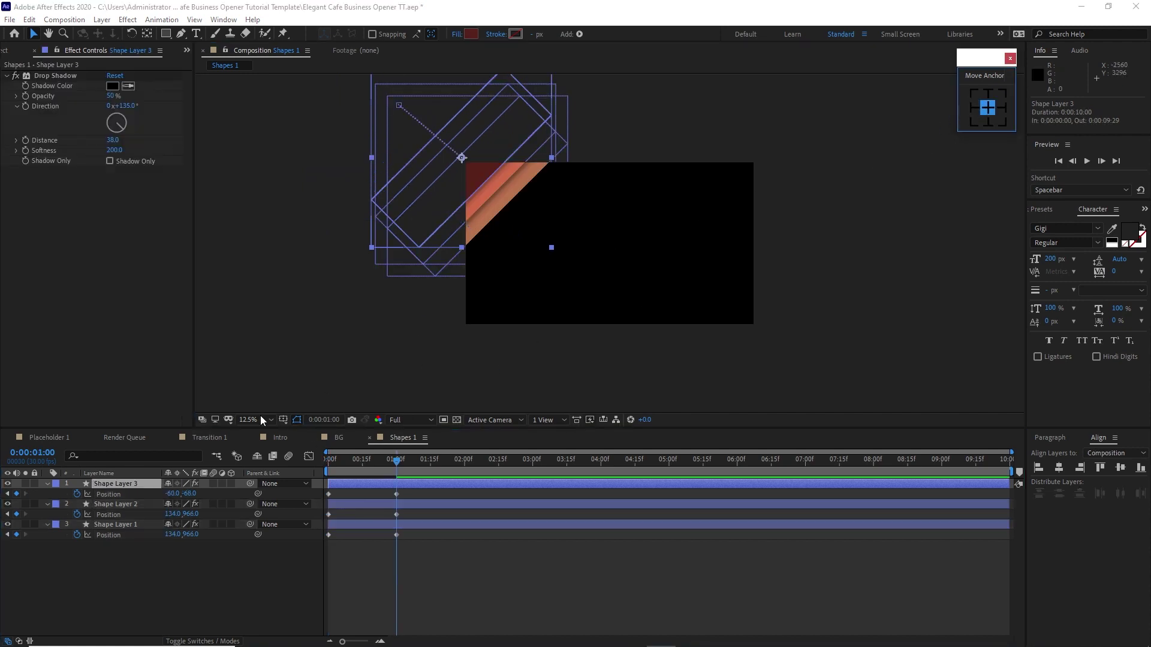
click(140, 507)
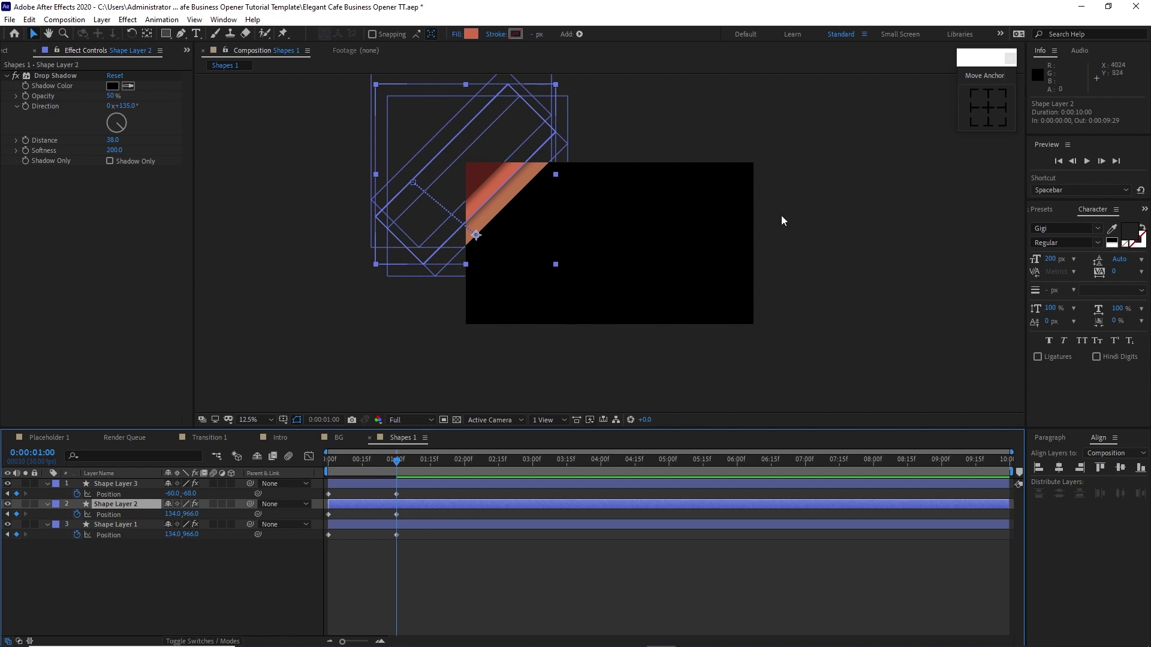
click(986, 108)
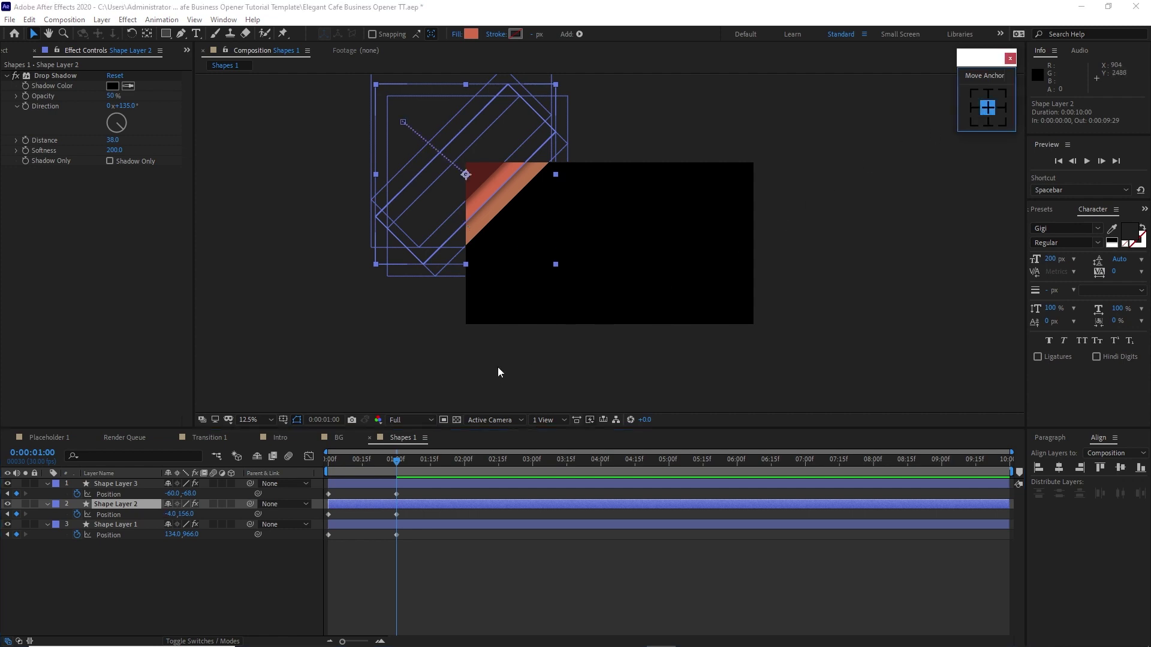
click(137, 525)
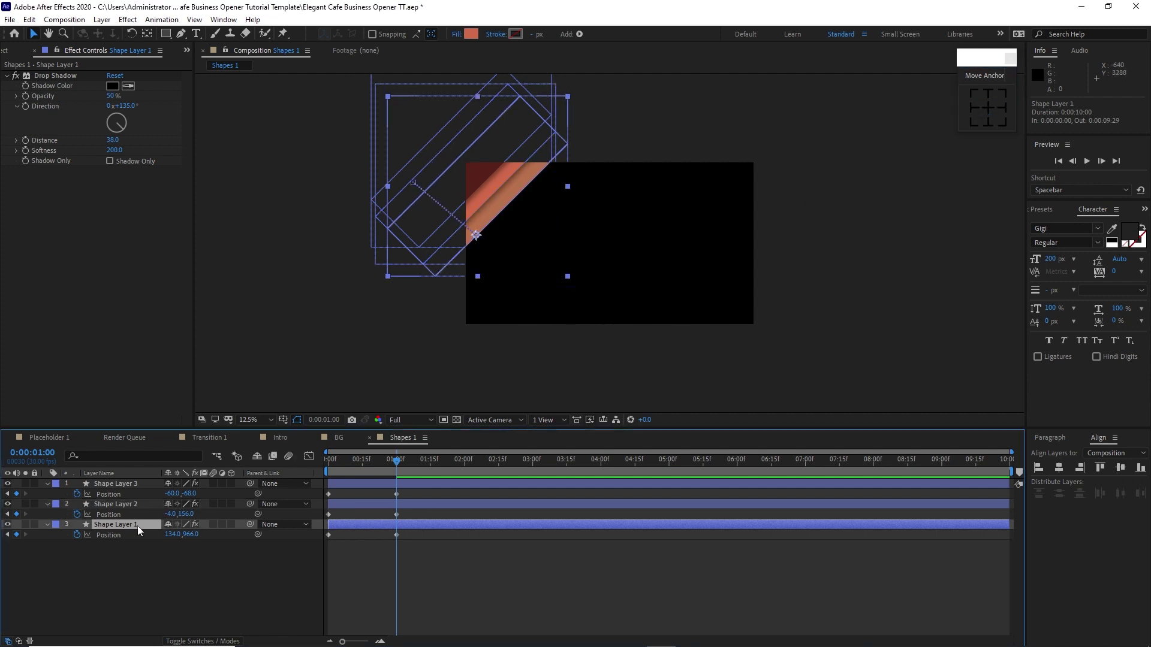
click(983, 109)
End the work area at 0:00:02:00 and stagger the position keyframes, starting Shape Layer 2 at frame 6 and Shape Layer 3 at frame 12.
drag(384, 463, 327, 464)
drag(1011, 472, 468, 475)
click(342, 462)
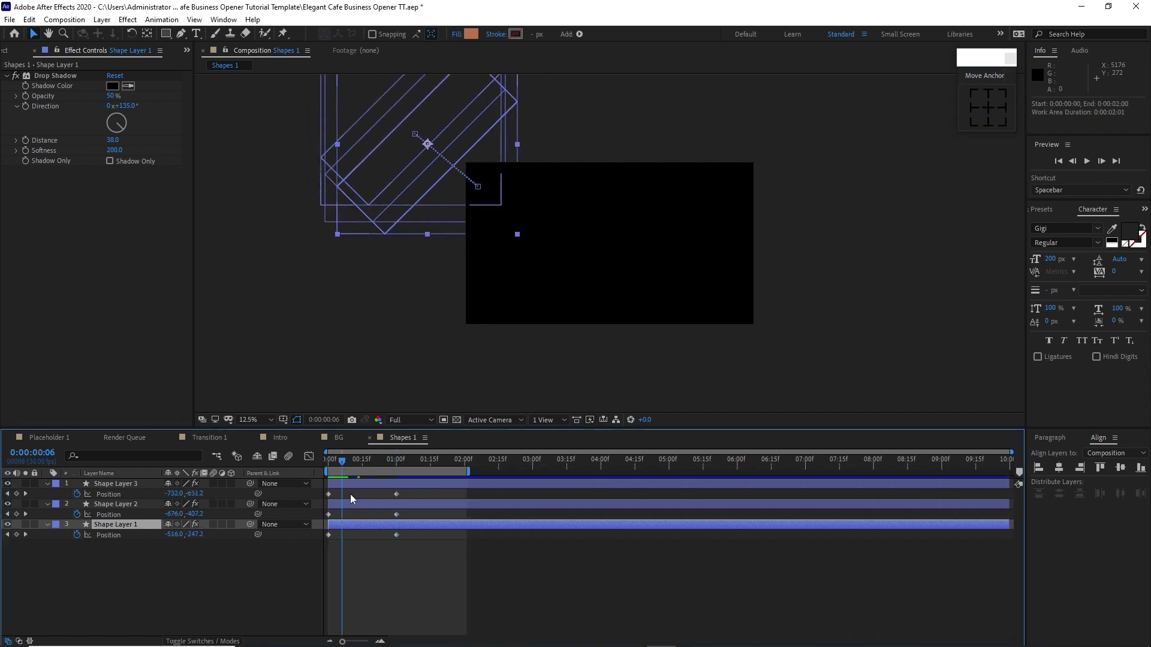
mouse_move(427, 513)
mouse_down()
mouse_move(325, 516)
mouse_move(411, 516)
mouse_up()
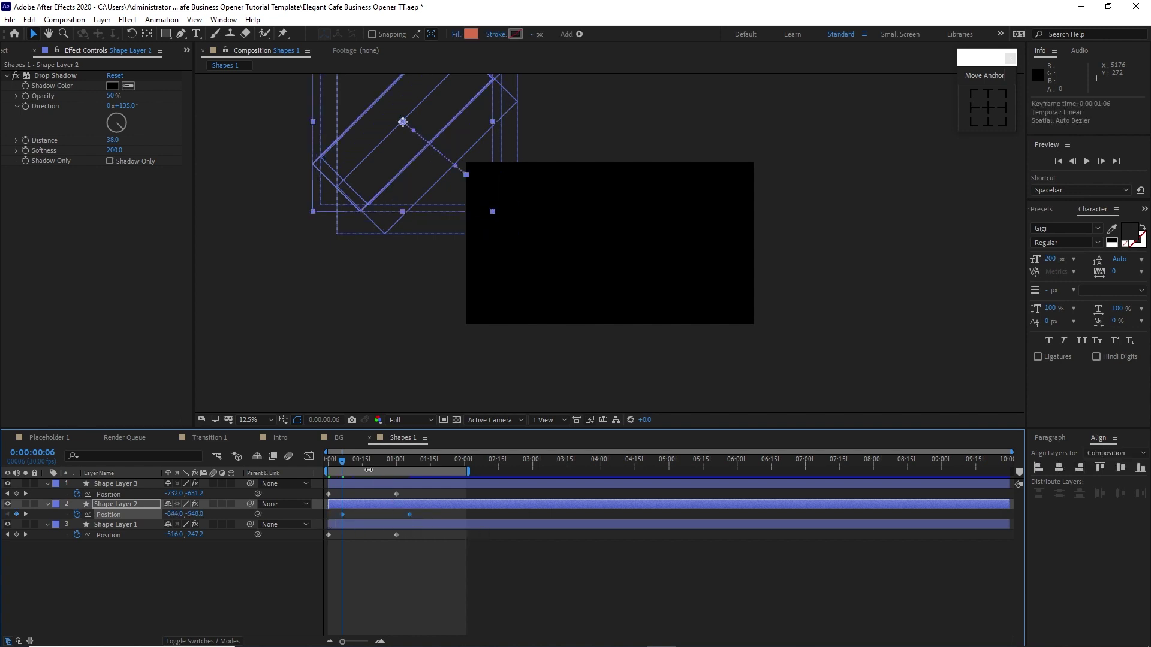
drag(350, 463, 355, 469)
drag(421, 492, 319, 545)
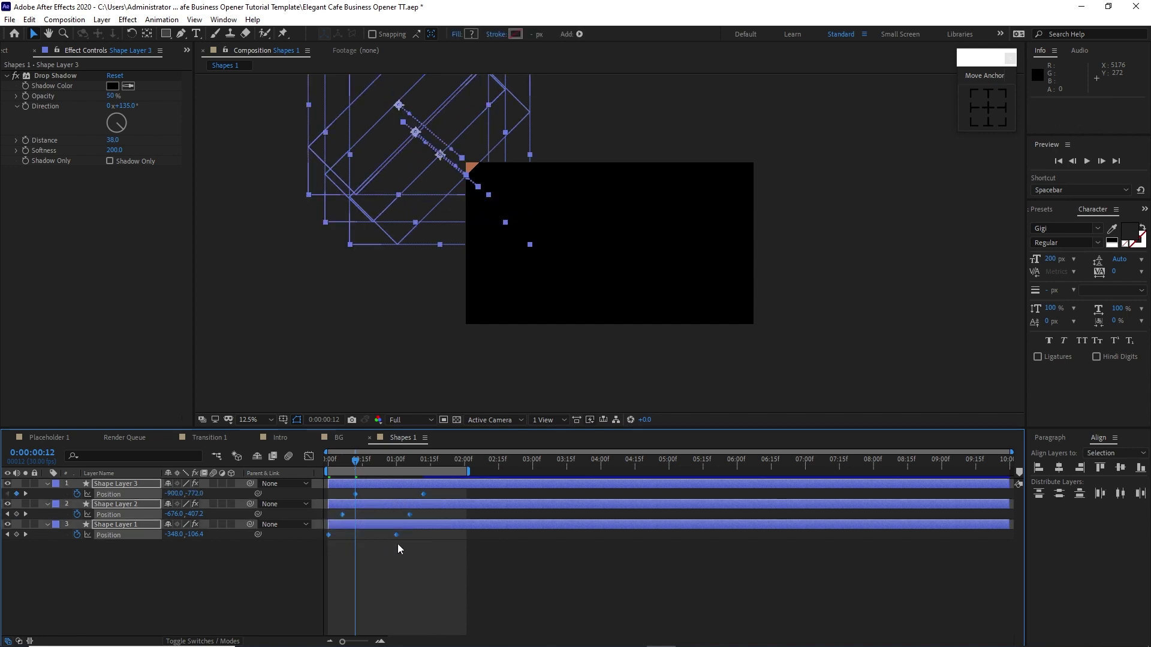
Apply Easy Ease to all the position keyframes and reshape their speed graphs to peak early with a long slowdown.
key(F9)
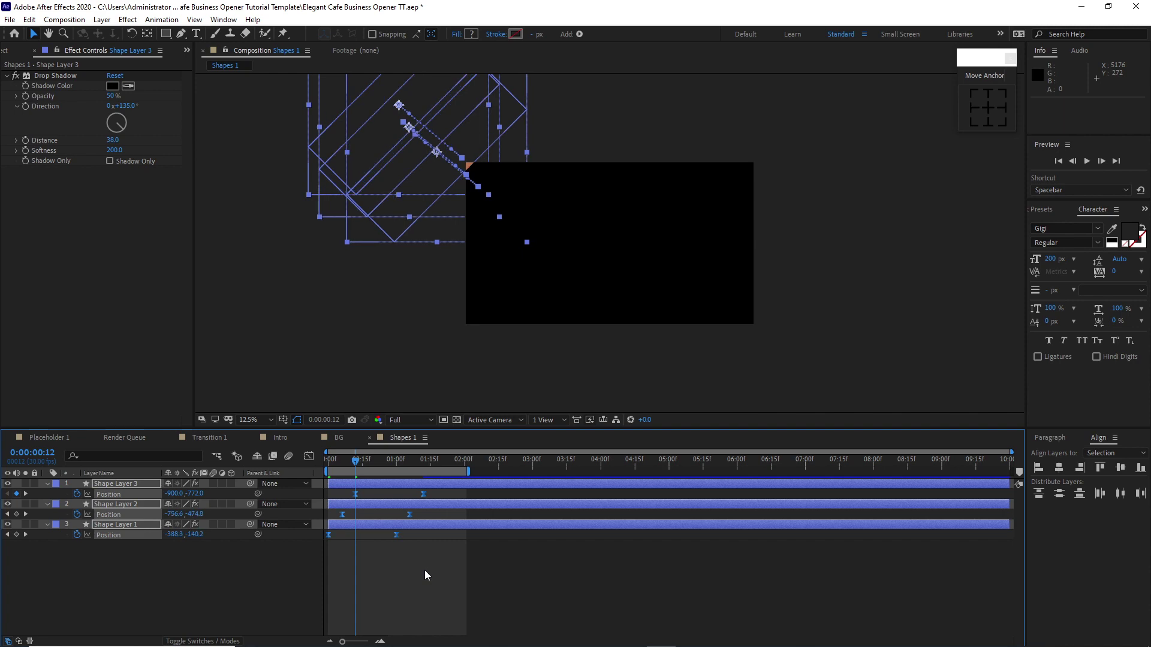
click(310, 457)
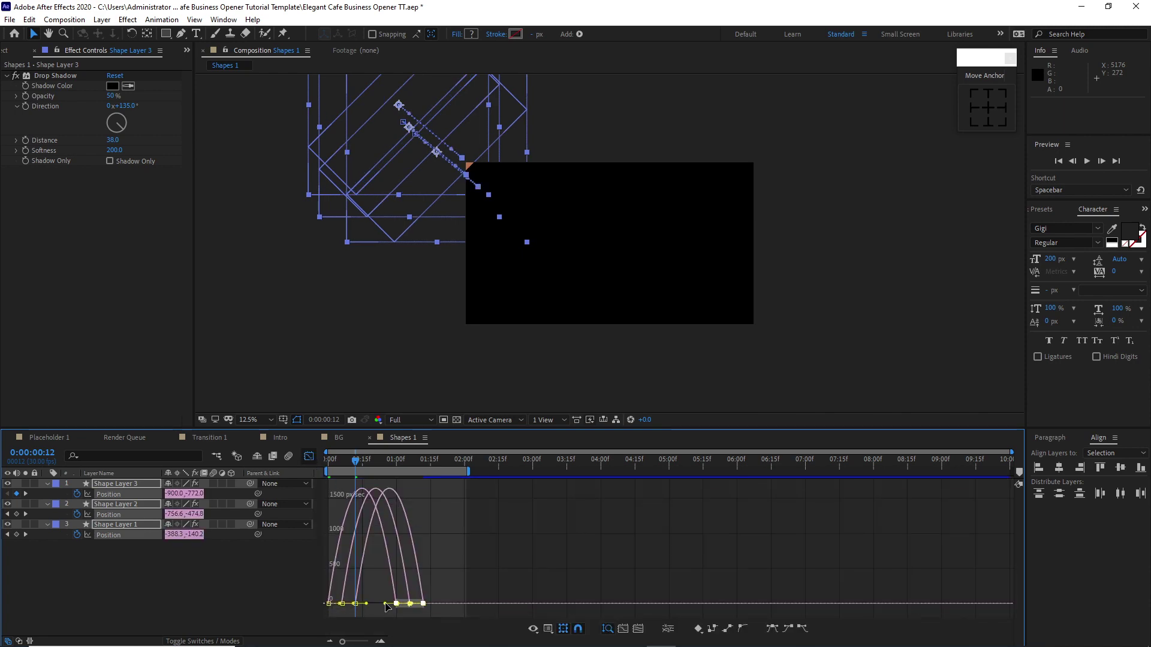
drag(385, 605, 347, 611)
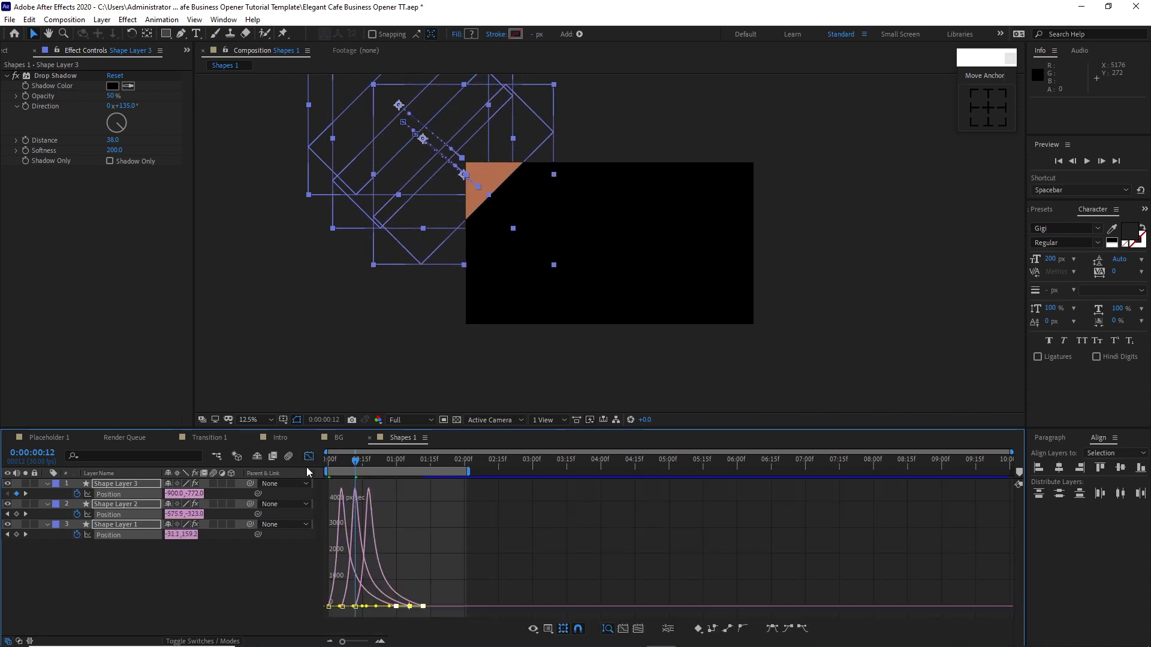
Pre-compose the three shape layers into a composition named Shape up, moving all attributes into it.
click(309, 457)
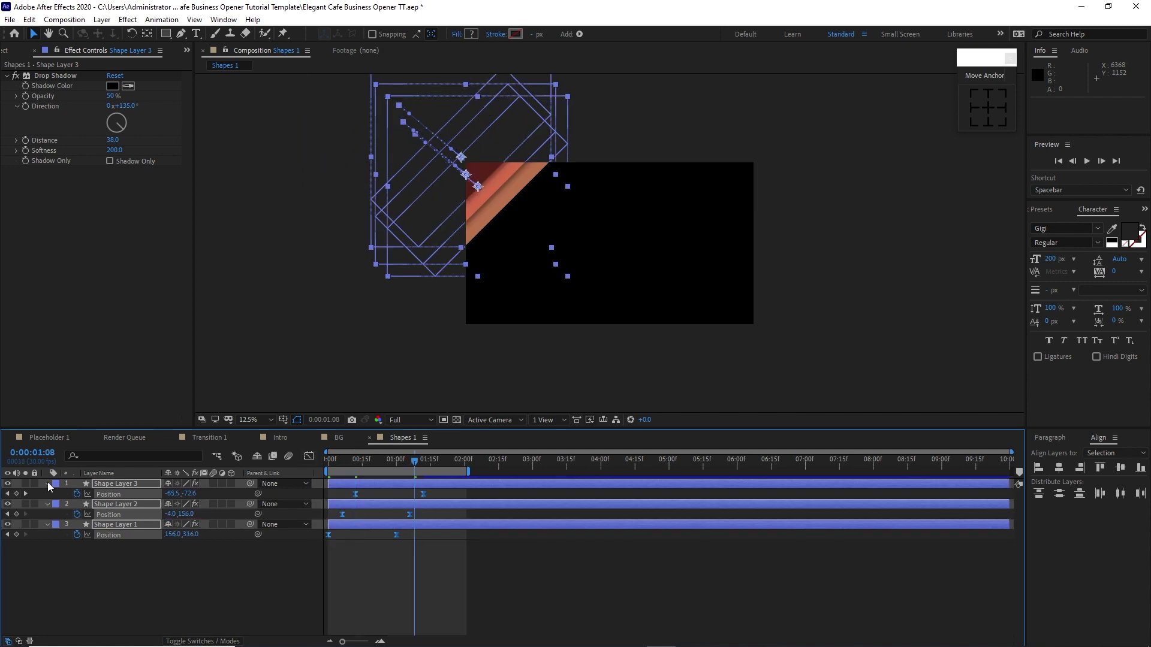
click(48, 483)
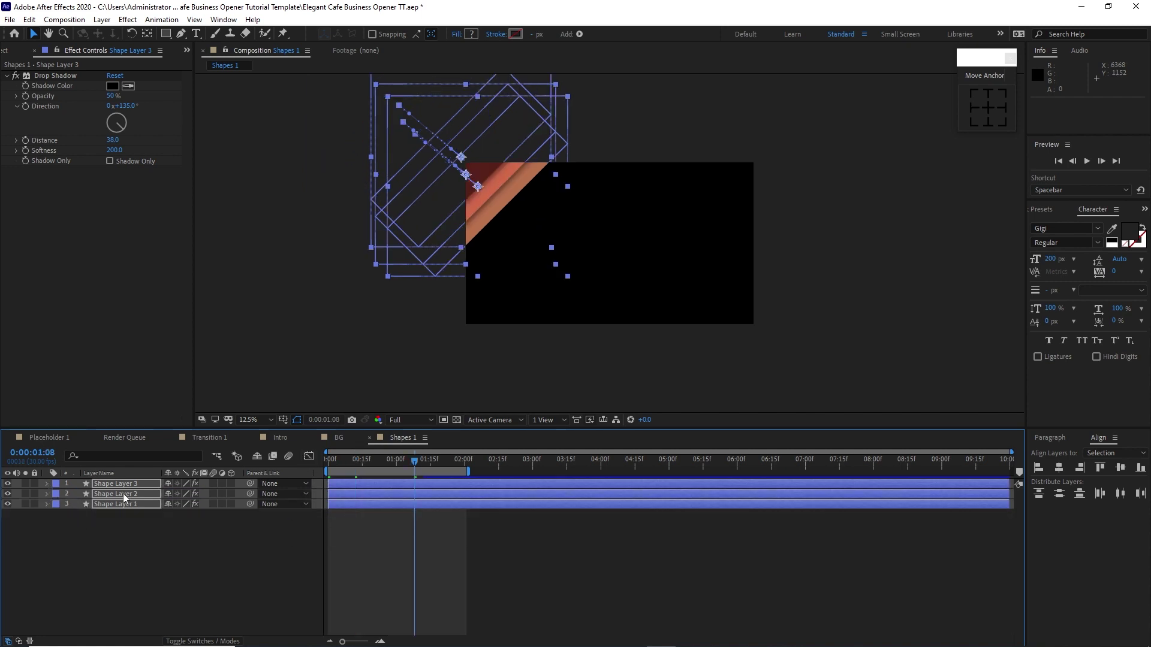
right_click(123, 493)
click(168, 426)
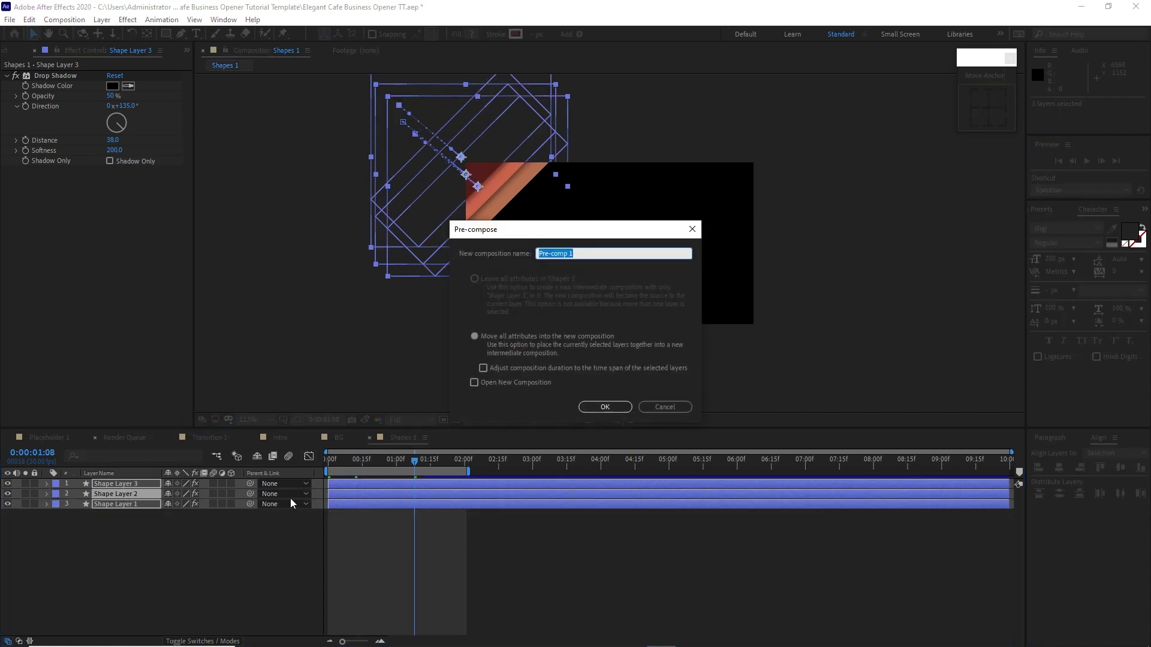
text(Shape up)
click(477, 335)
click(603, 405)
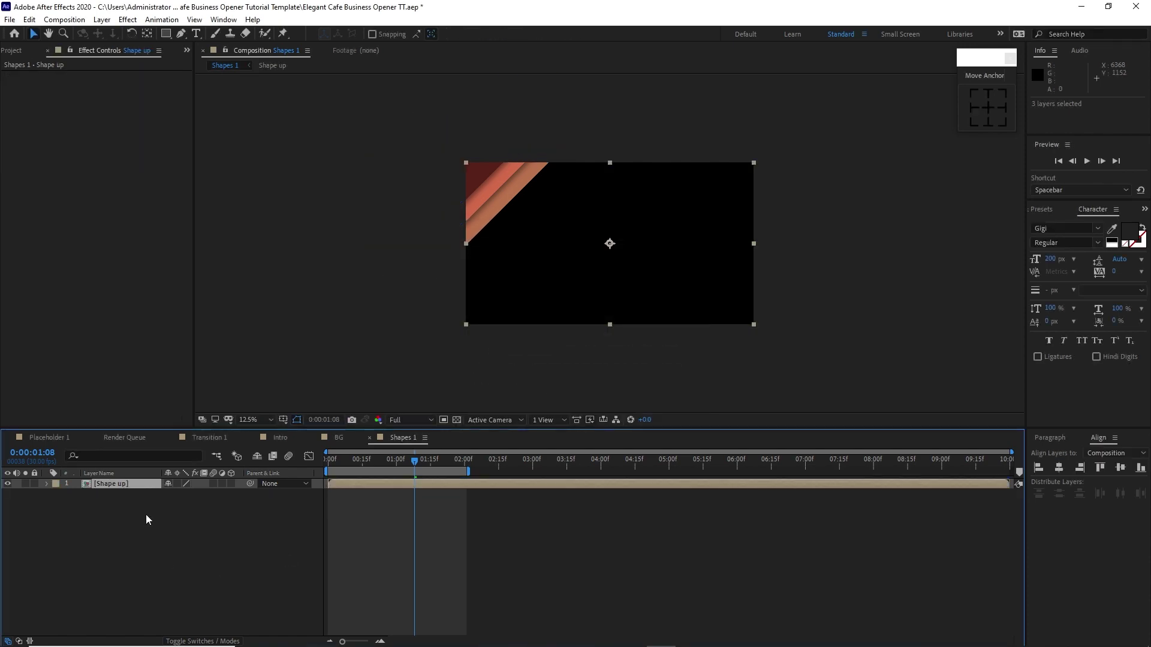
Duplicate the Shape up layer and rename the lower copy to Shape down.
key(ctrl+d)
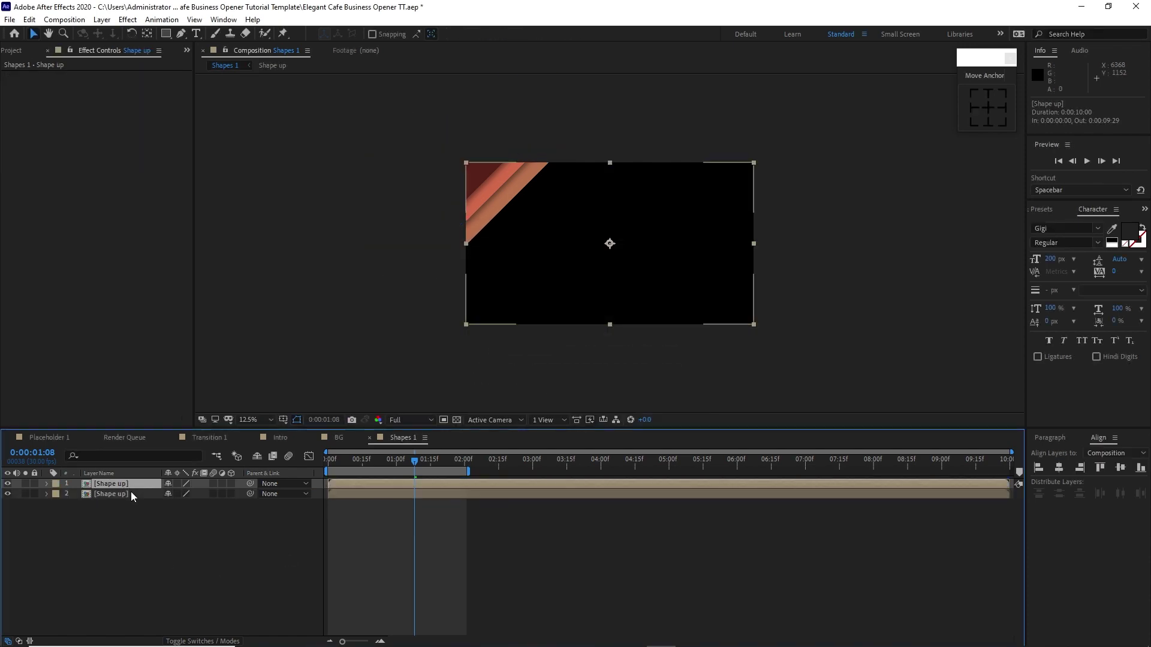
click(124, 493)
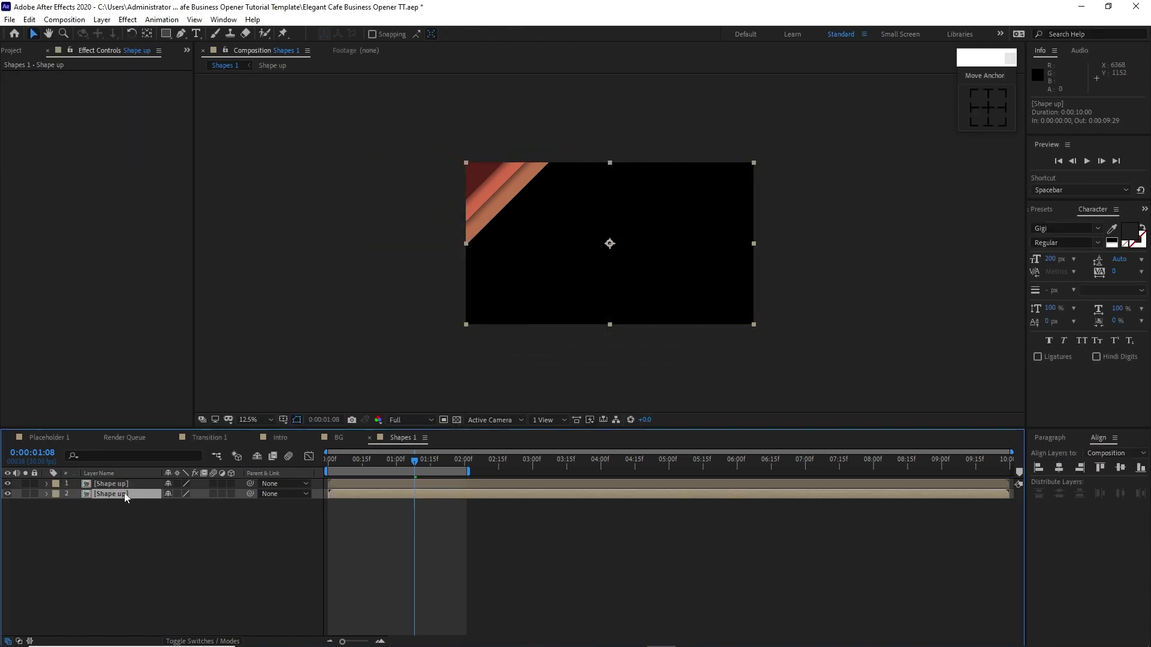
right_click(124, 492)
click(144, 471)
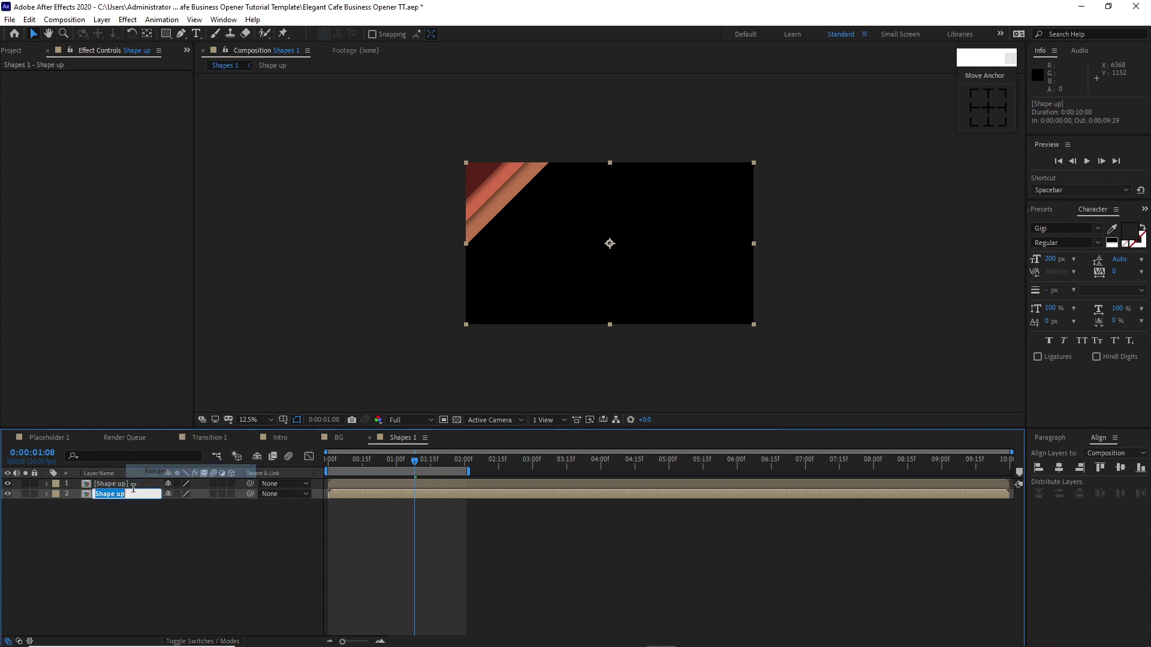
text(Shape down)
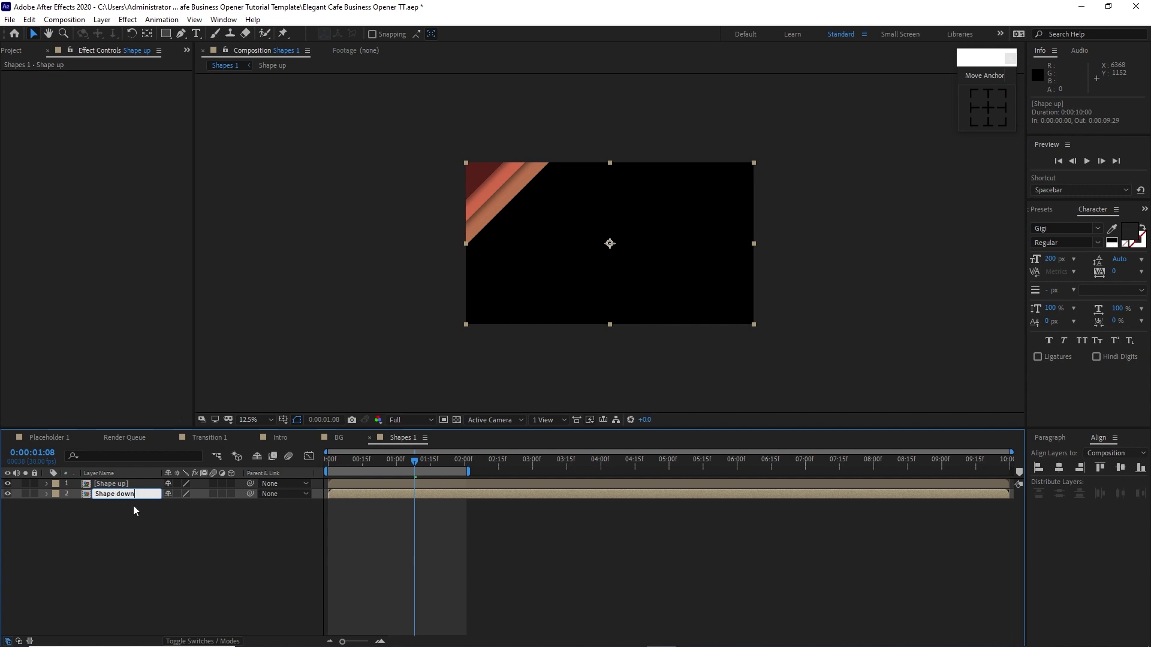
key(Return)
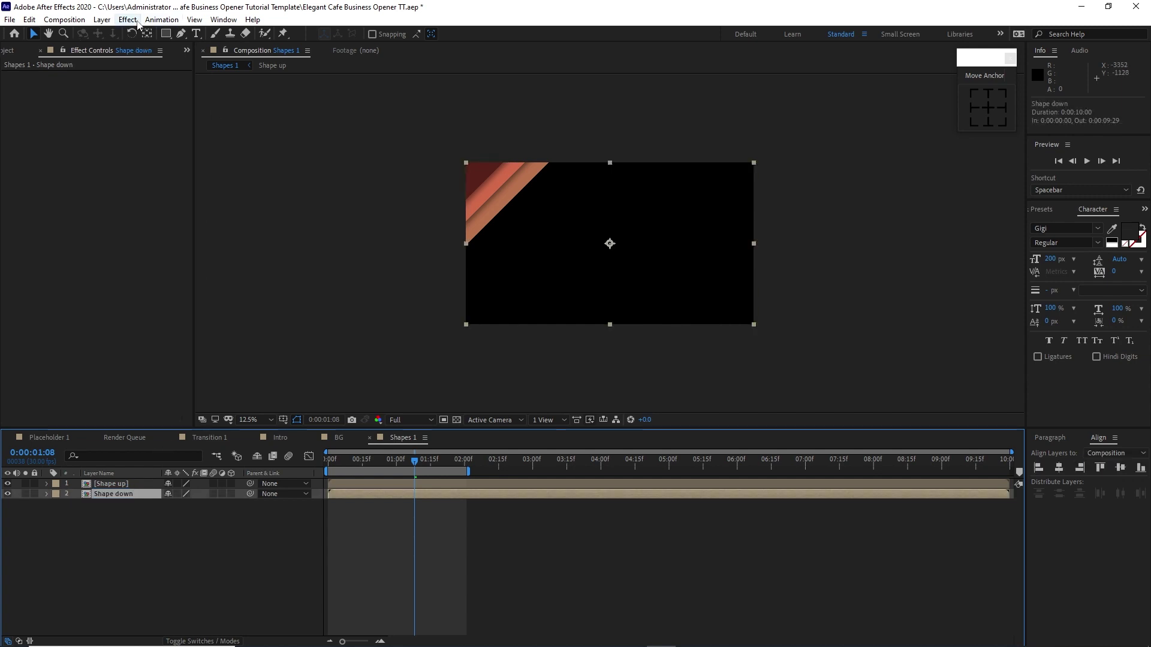
Flip the Shape down layer horizontally and vertically so its stripes sit in the opposite corner.
click(102, 19)
mouse_move(150, 161)
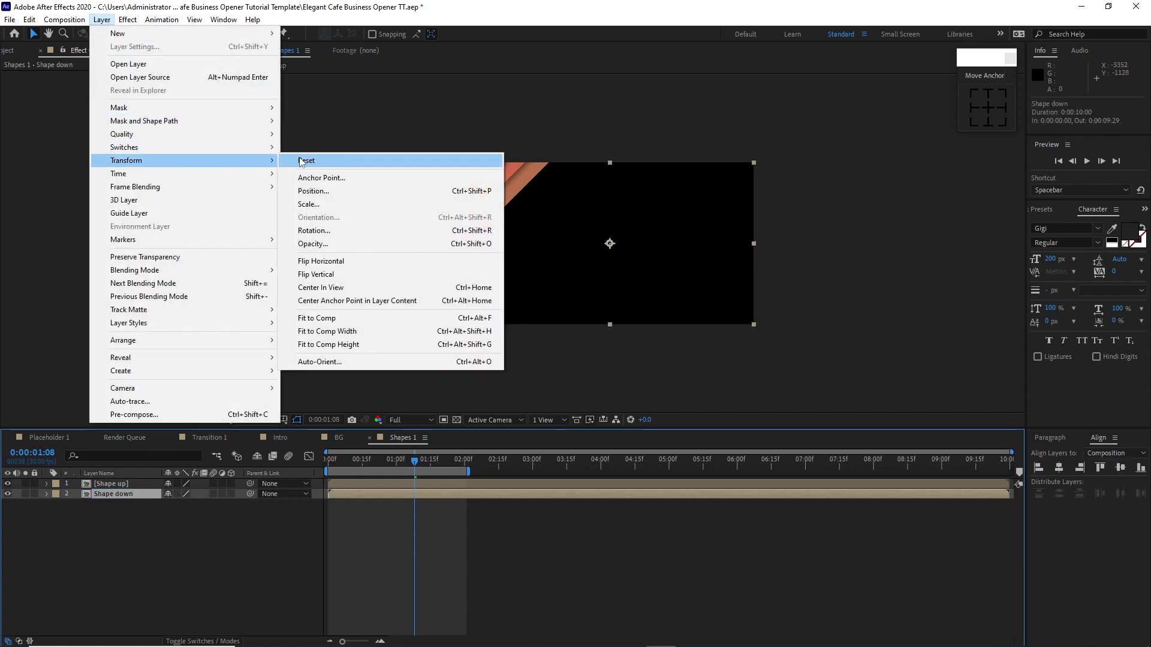
click(310, 267)
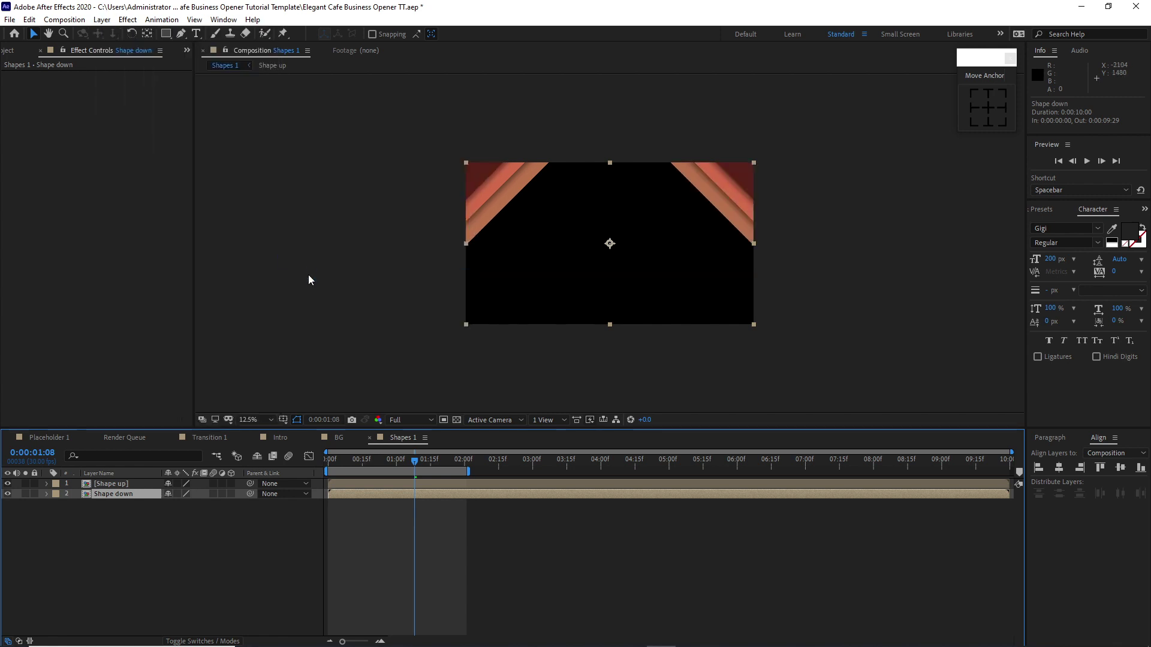
click(102, 19)
mouse_move(167, 161)
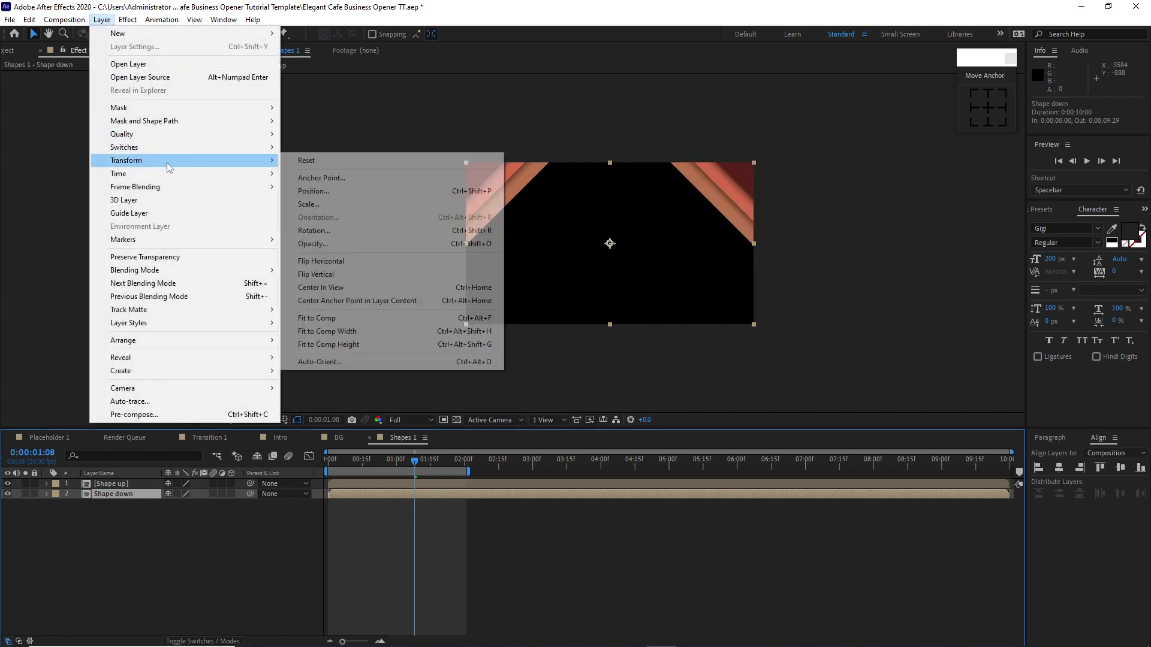
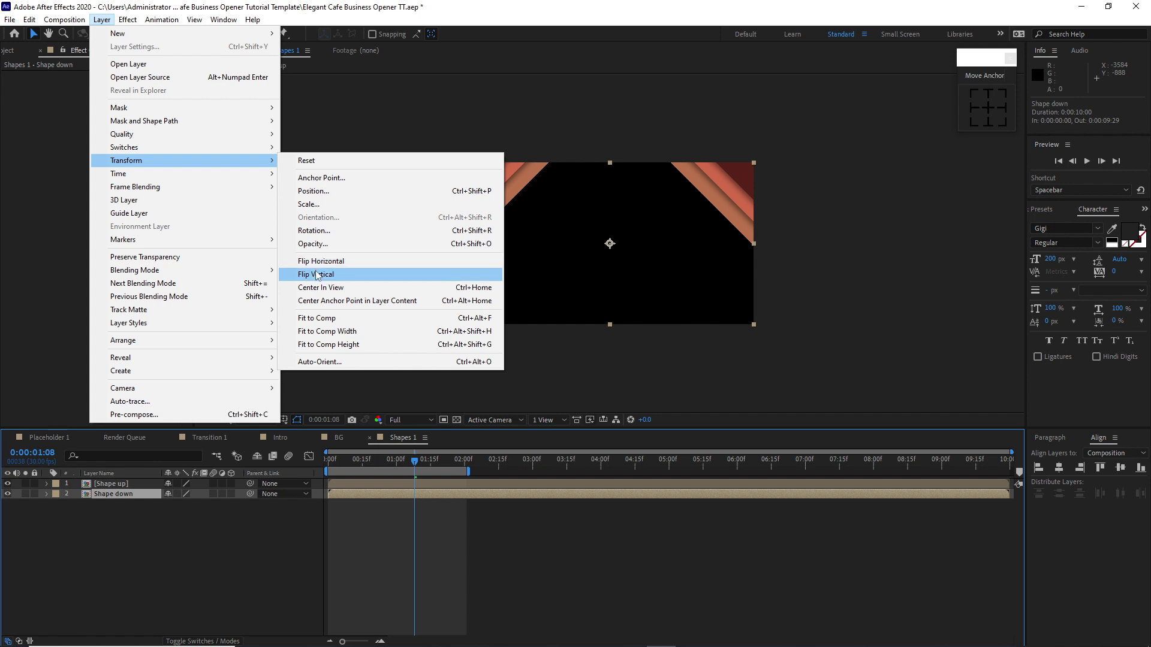
click(318, 275)
Shift the Shape down layer in time so it starts at 0:00:00:15.
click(362, 466)
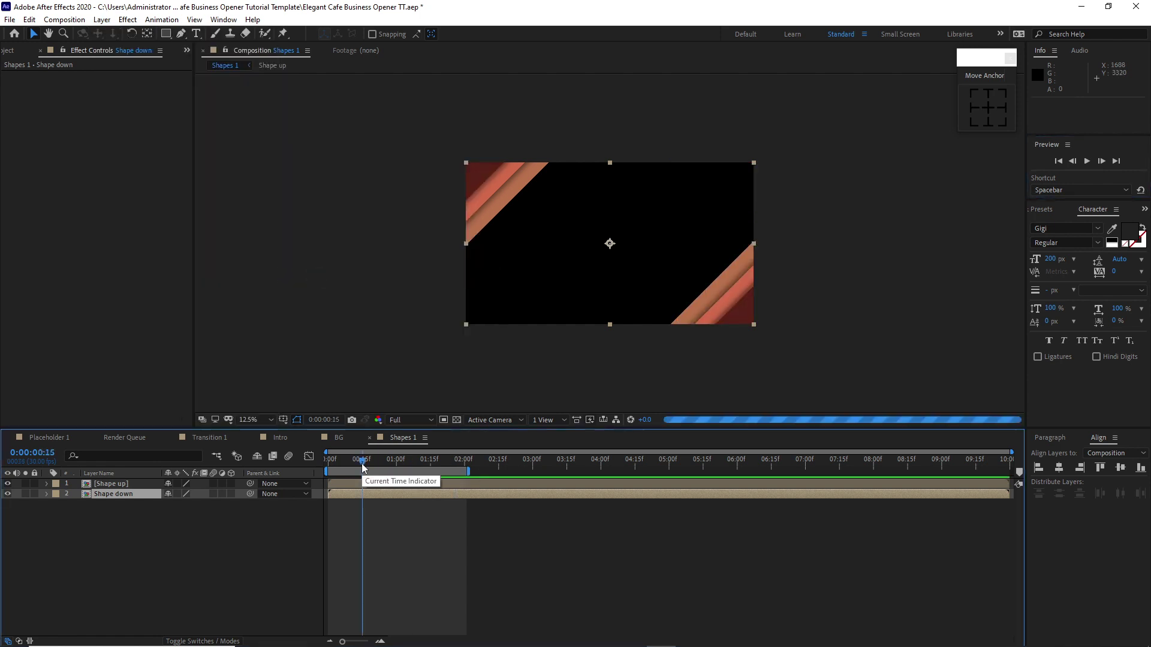
drag(377, 492, 410, 490)
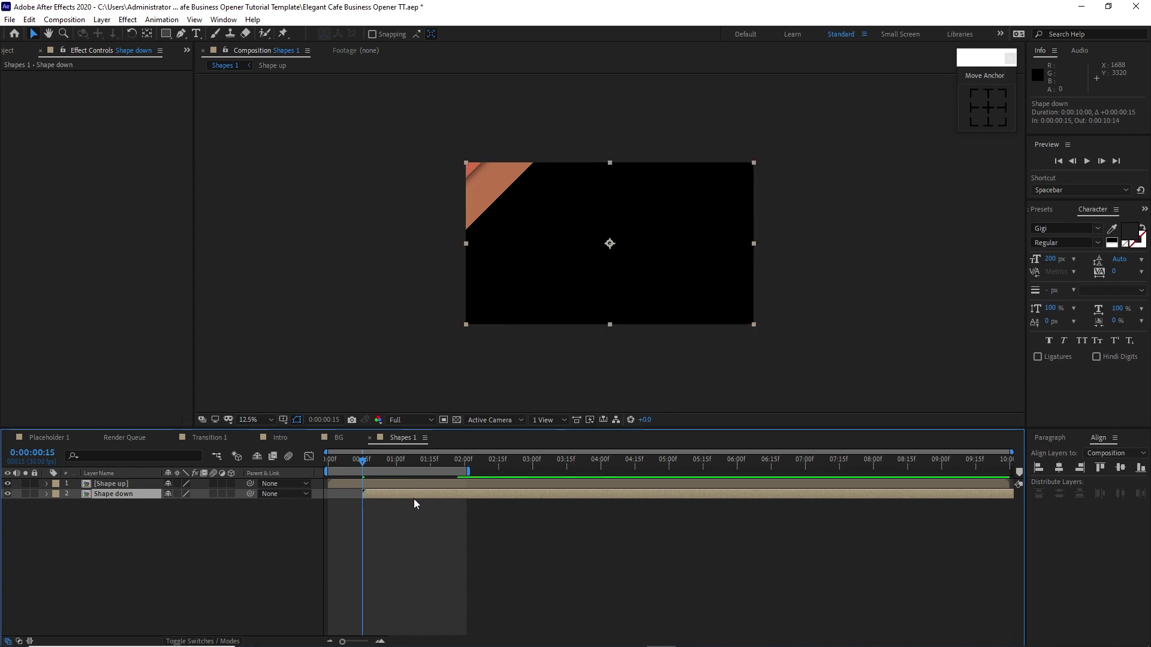
click(415, 500)
Draw a dark red rectangle over the frame's lower-left corner and set its size to 1624 by 616.
click(166, 34)
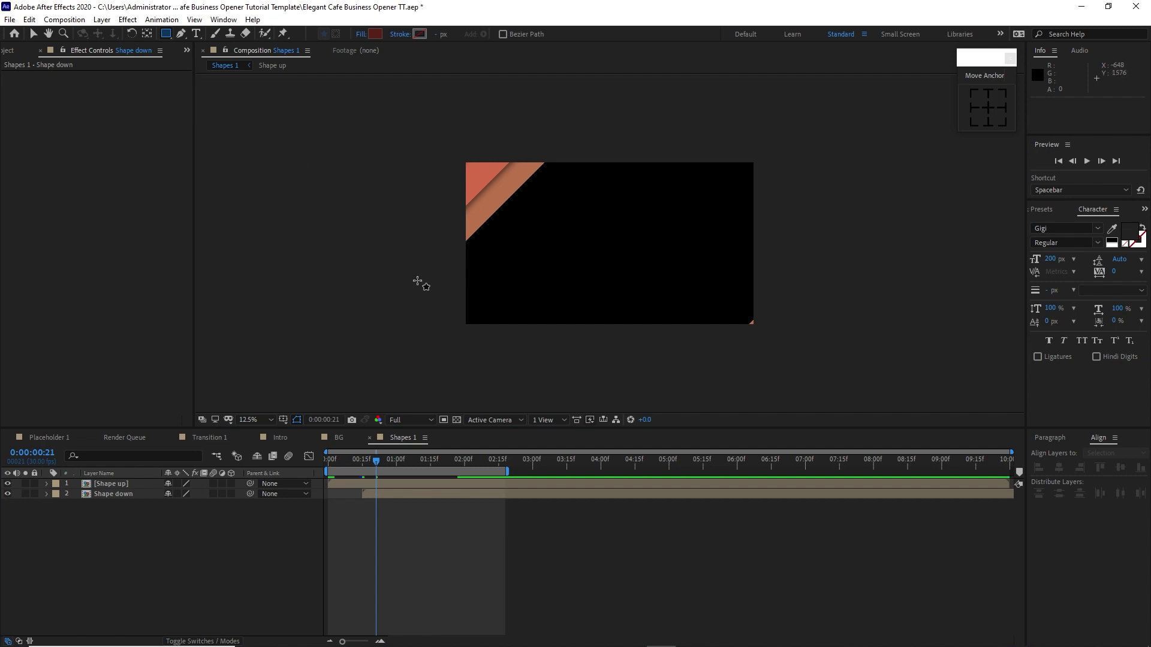
drag(417, 281, 615, 336)
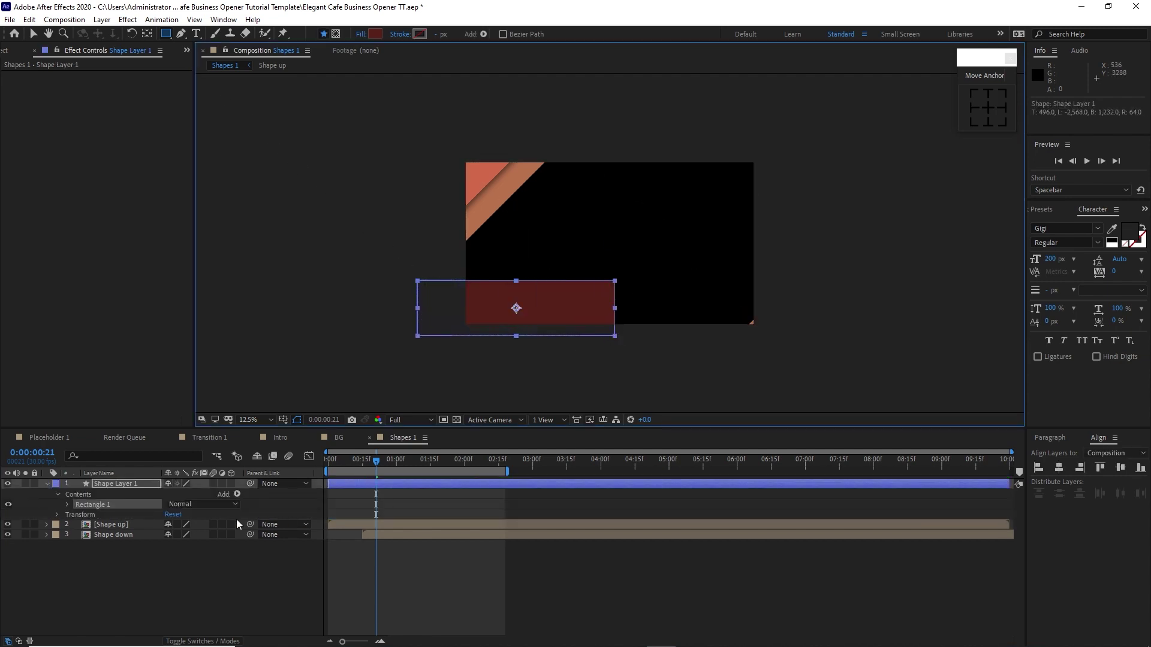
click(67, 504)
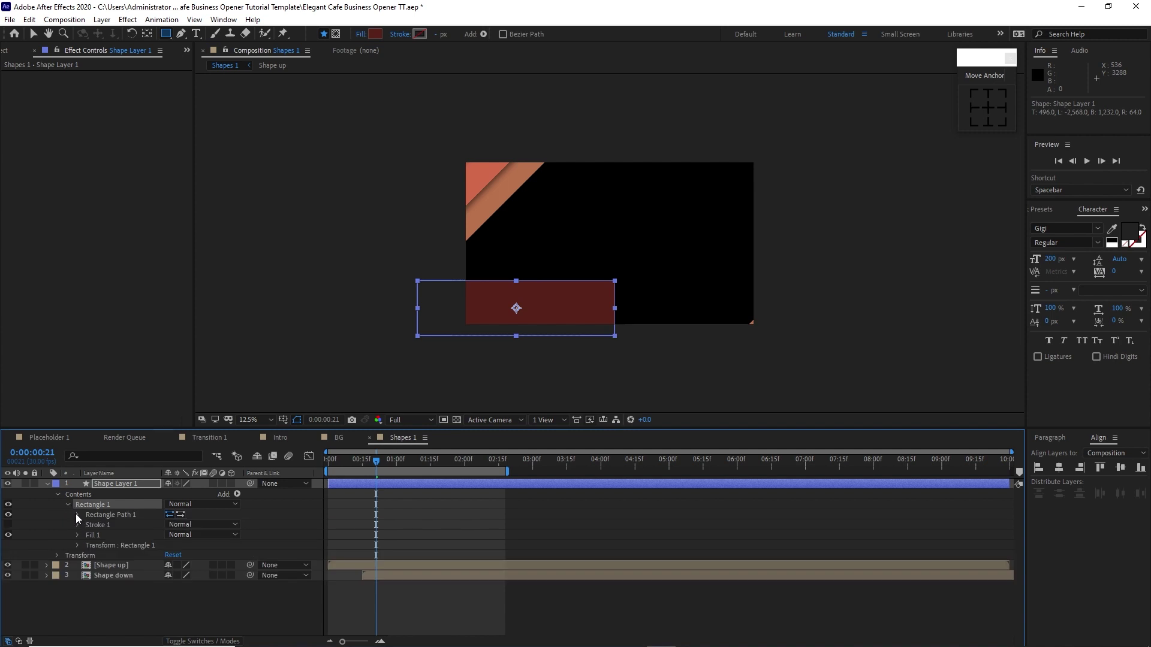
click(77, 514)
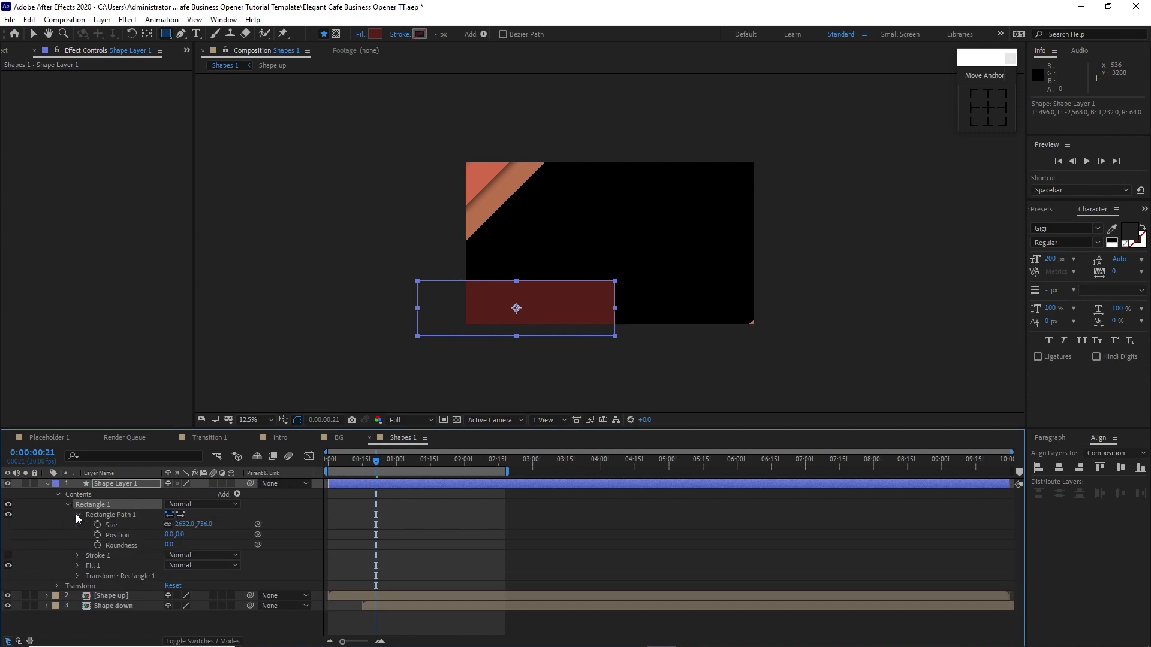
click(178, 525)
key(Tab)
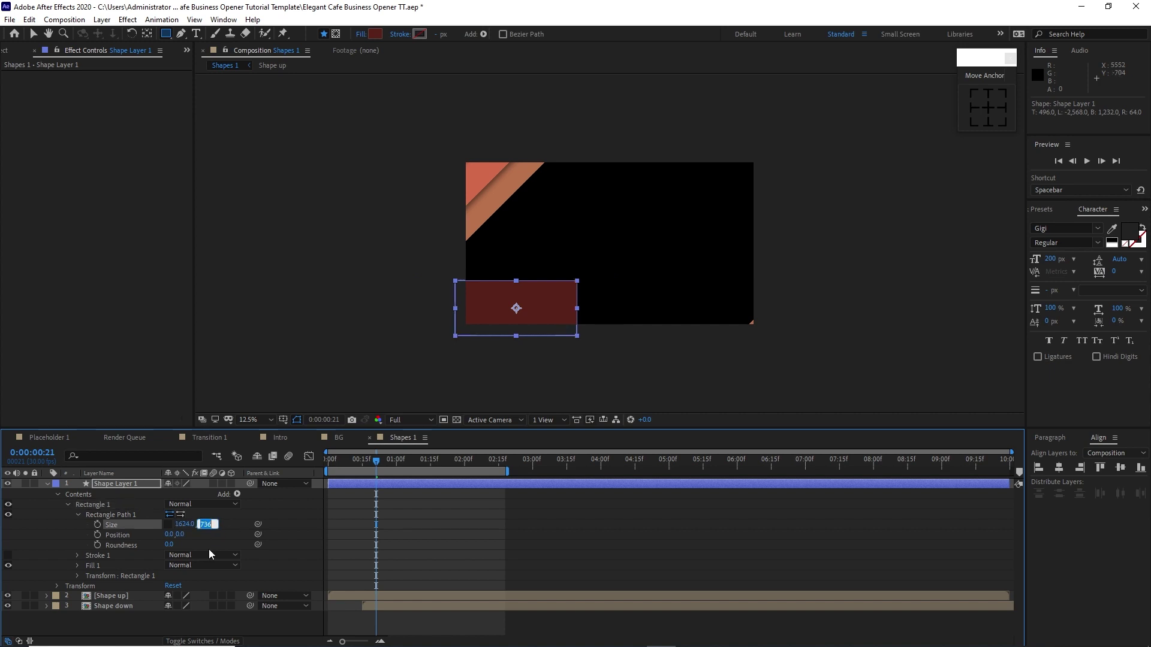
text(616)
key(Return)
Set the rectangle's transform skew to 25 and collapse the shape layer's properties.
click(77, 576)
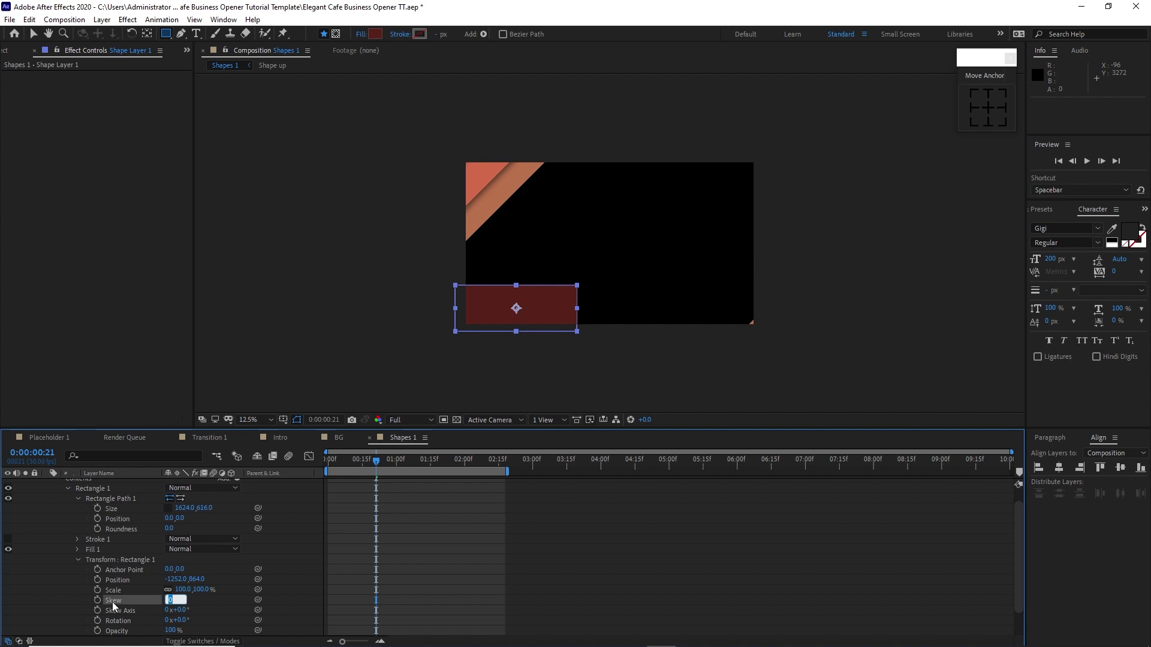
text(25)
key(Return)
click(78, 560)
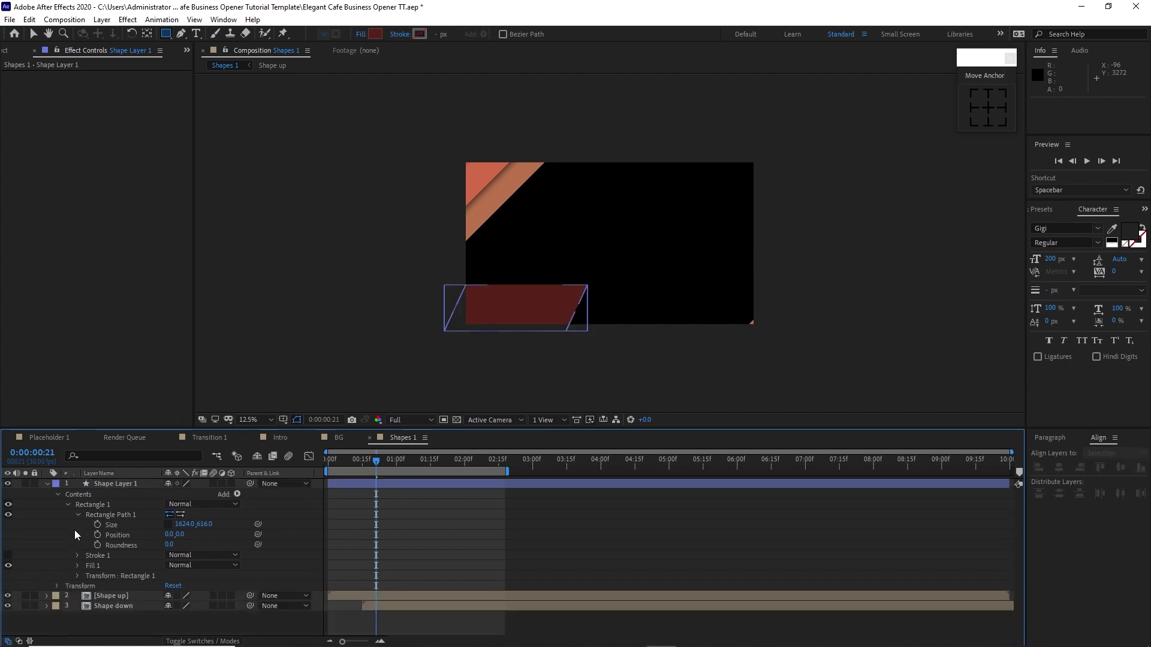
click(78, 514)
click(68, 505)
click(57, 494)
click(47, 484)
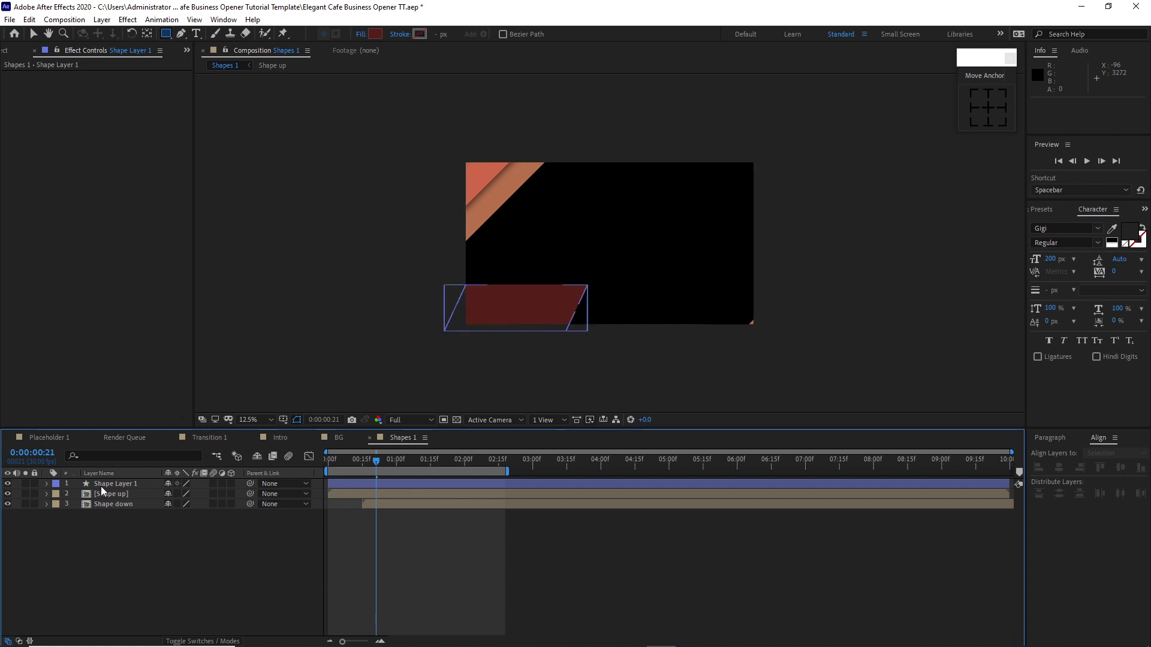
Duplicate the skewed rectangle layer, narrow the copy to a thin slanted strip and place it just right of the original, at about X 2540.
click(102, 483)
key(Home)
key(v)
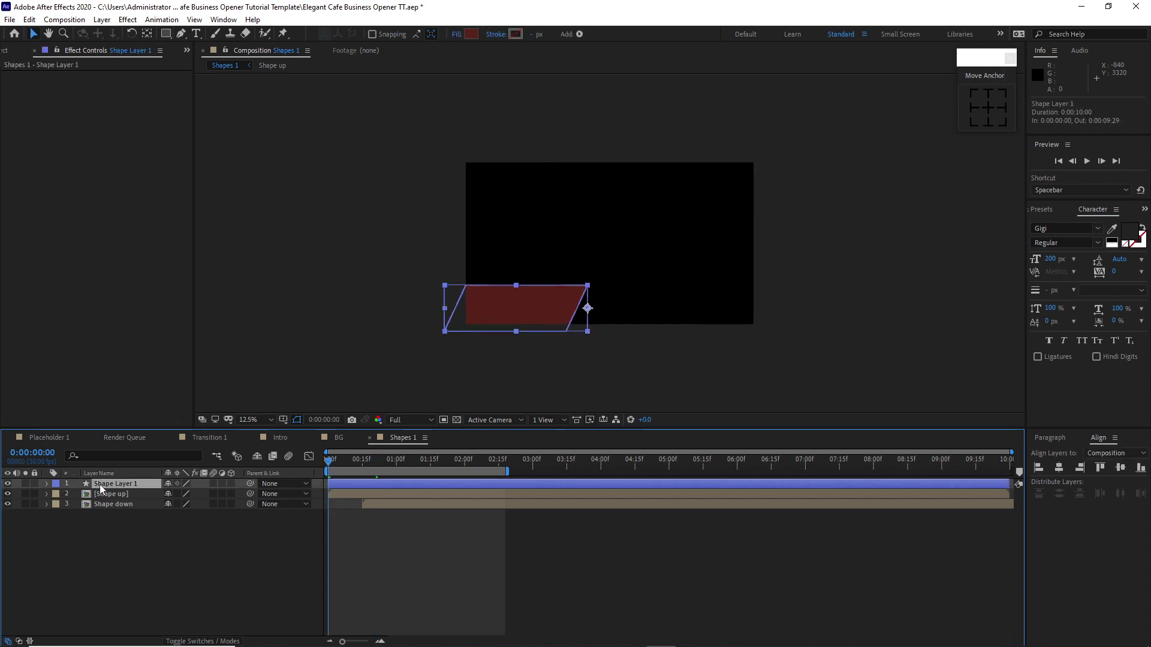
key(ctrl+d)
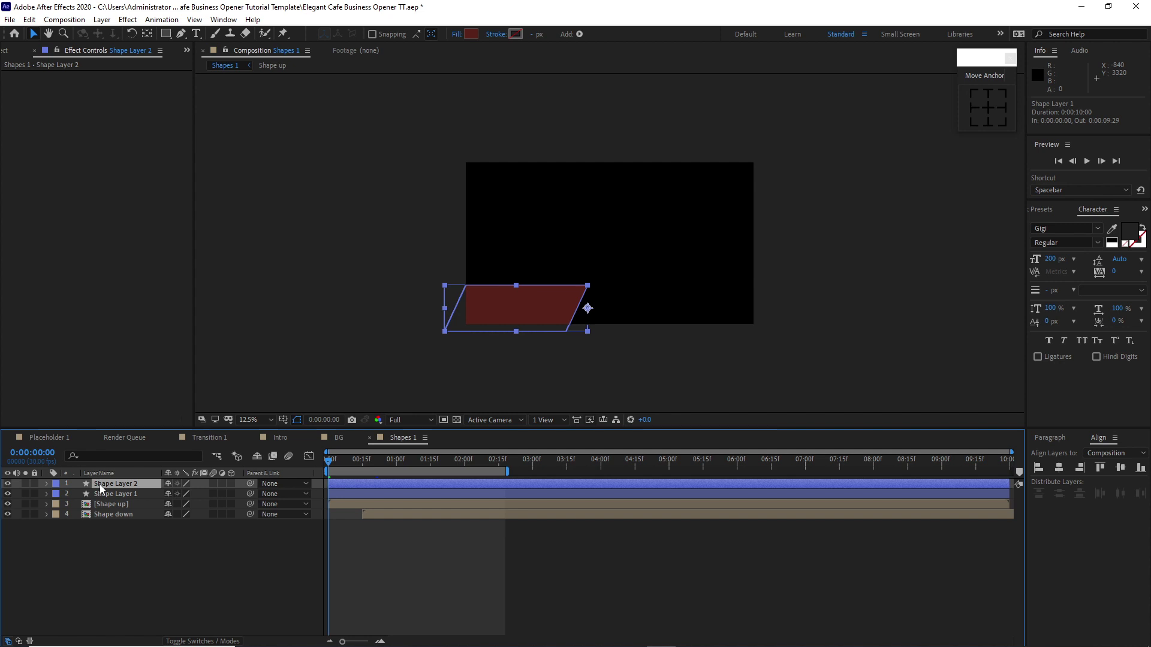
key(p)
drag(174, 493, 342, 500)
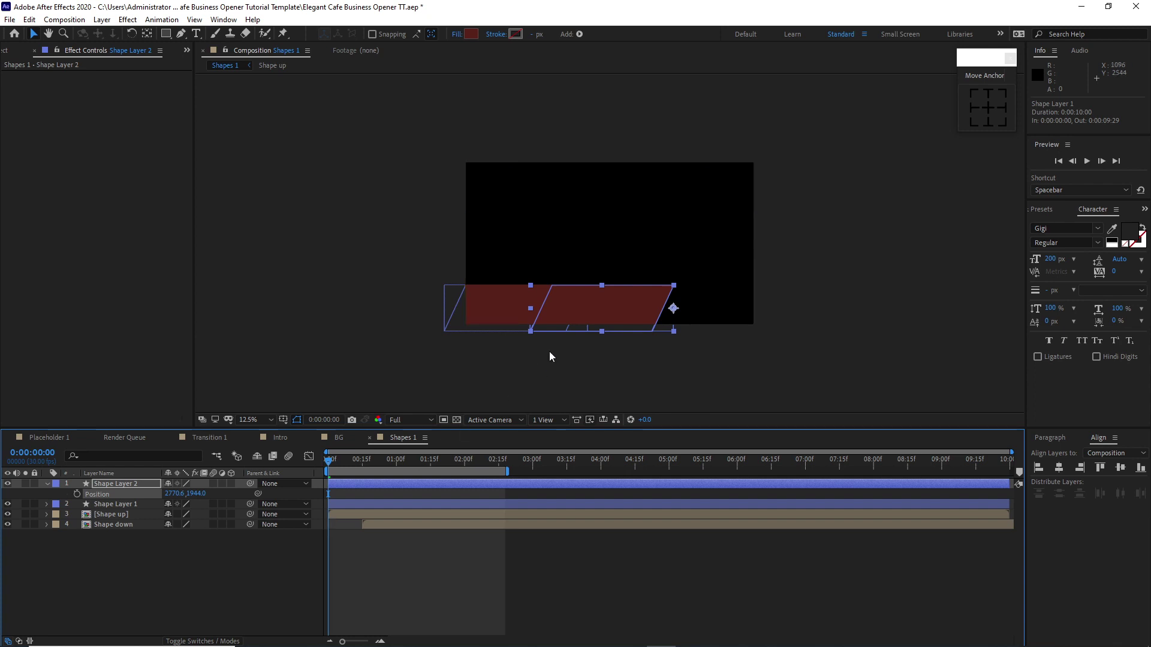
drag(541, 308, 595, 311)
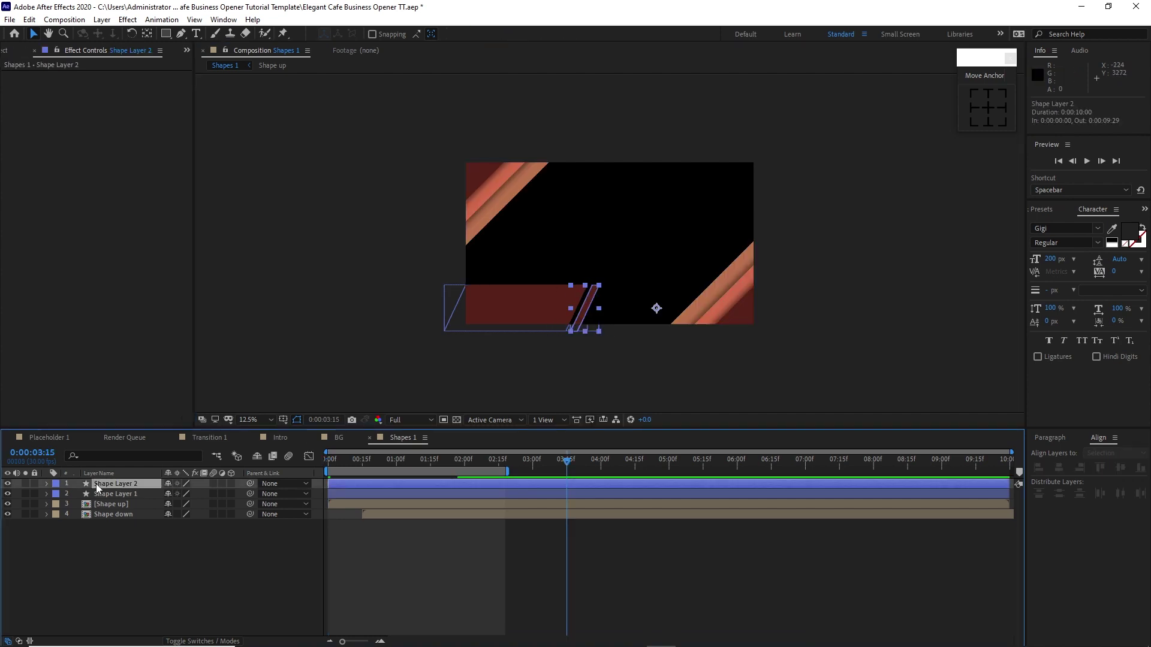
Duplicate the thin slanted strip and move the copy right along X to about 2686, leaving a small gap.
click(96, 484)
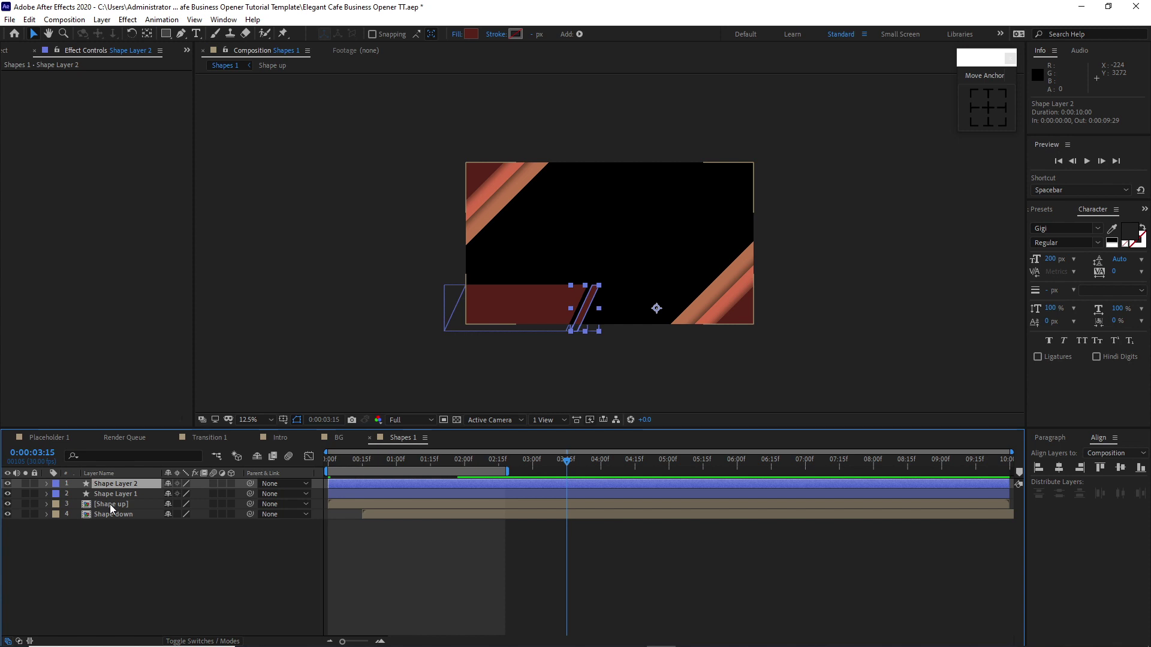
key(ctrl+d)
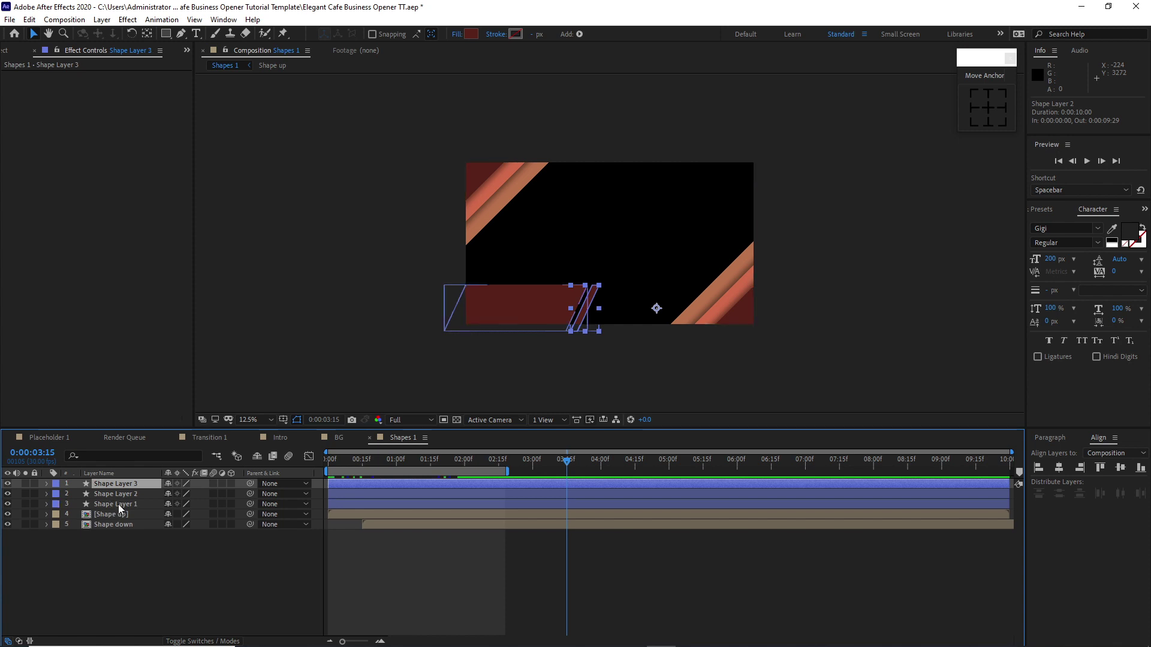
key(p)
drag(174, 493, 259, 494)
click(236, 573)
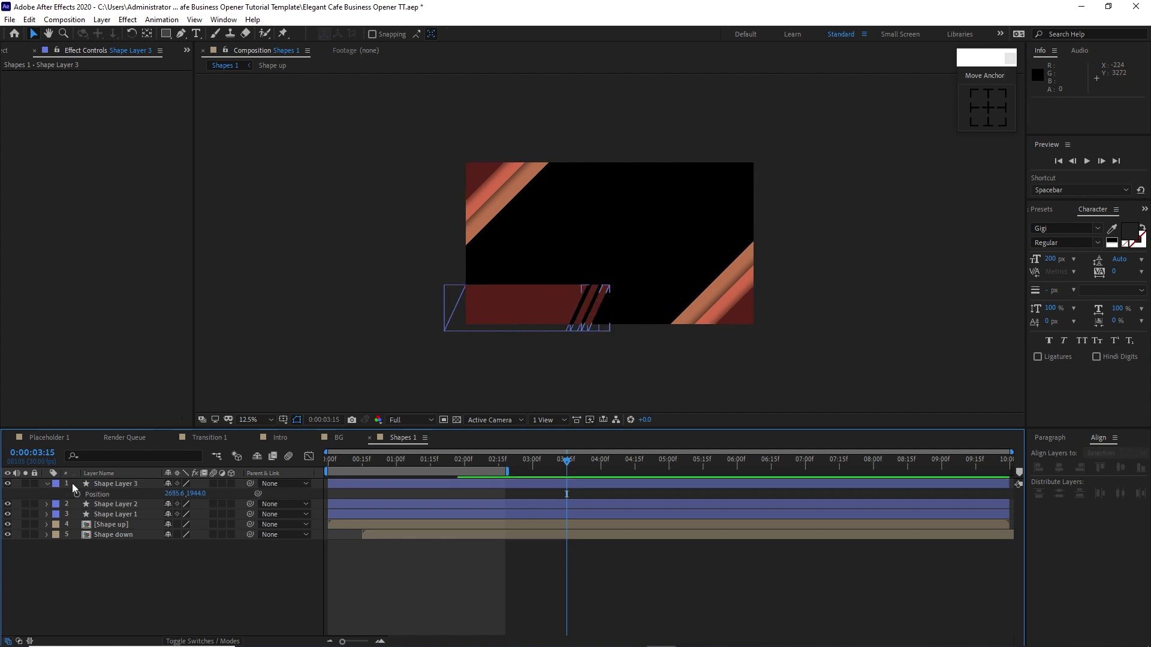
Add position keyframes at 0:00:03:15 to Shape Layers 1, 2 and 3.
drag(71, 481, 114, 512)
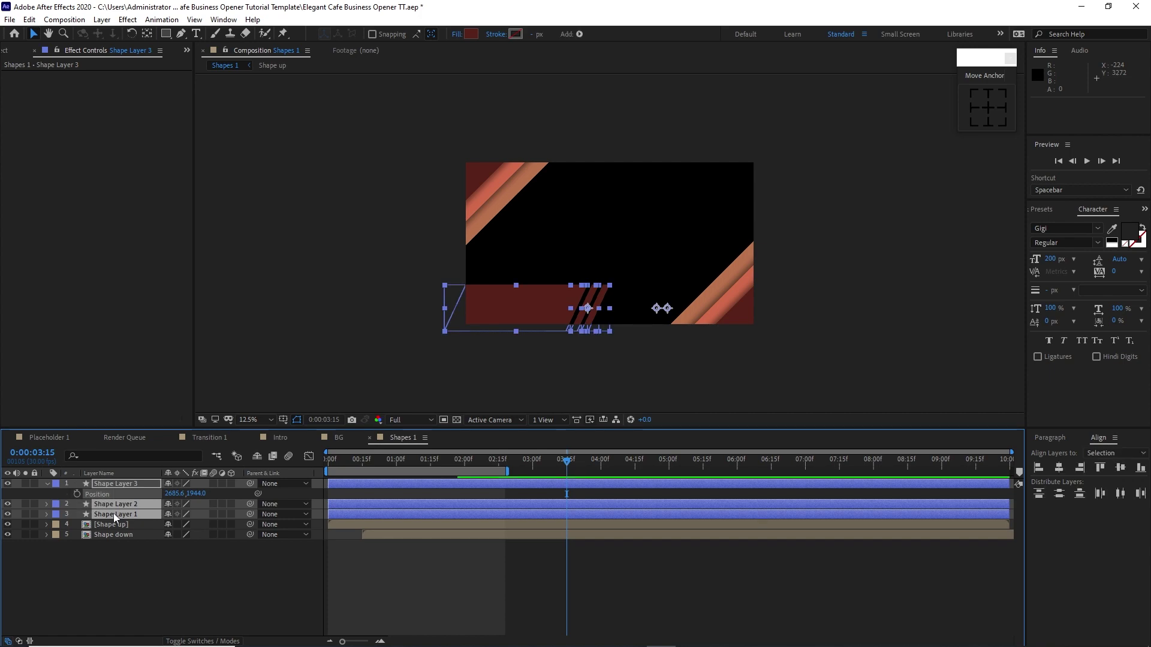
key(p)
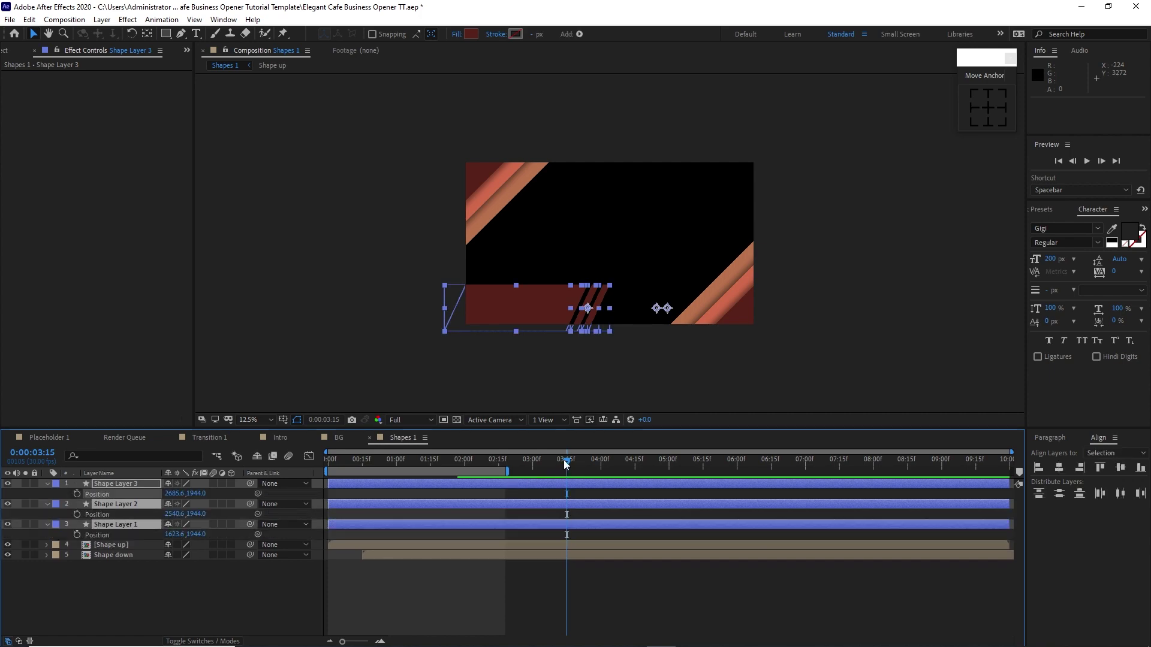
click(77, 494)
click(76, 514)
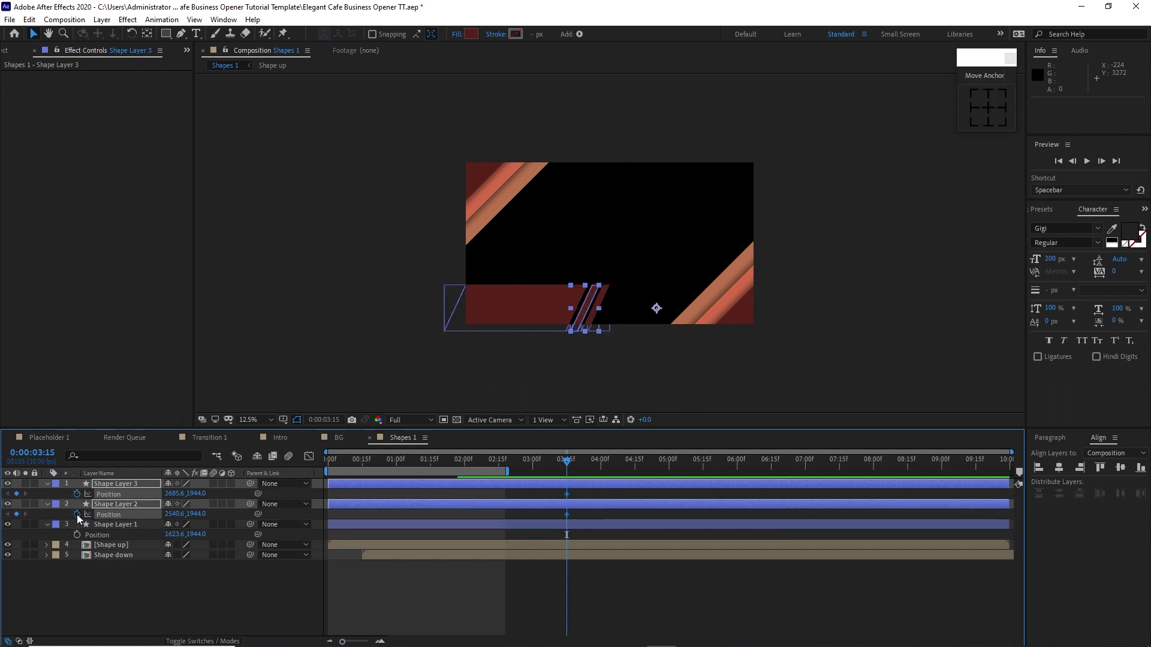
click(78, 534)
At 0:00:02:15, move Shape Layers 1, 2 and 3 out of frame to about X -347, 570 and 715, and extend the work area past 0:00:04:15.
drag(75, 482, 121, 528)
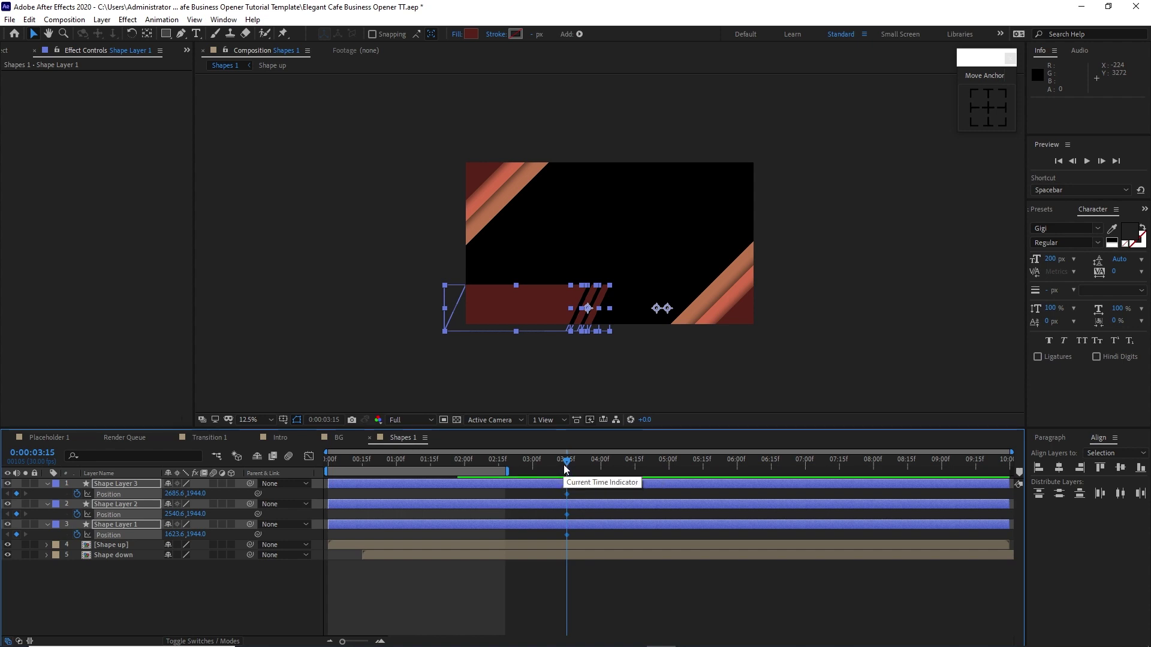
drag(567, 463, 498, 467)
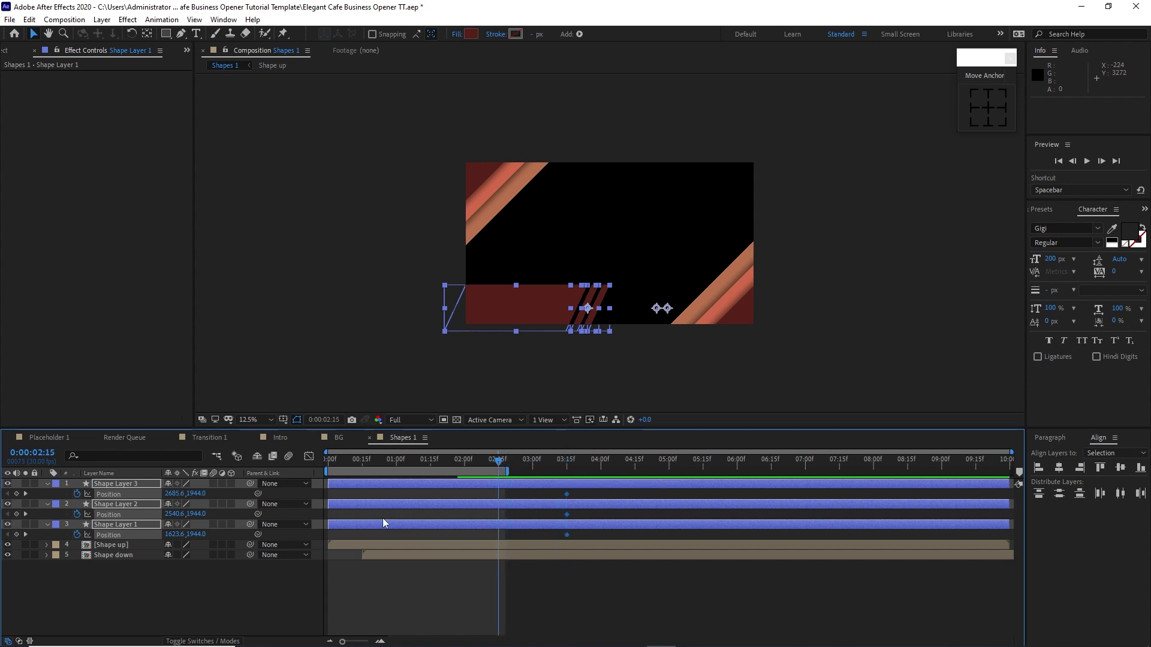
drag(174, 493, 129, 497)
drag(504, 472, 641, 472)
drag(499, 462, 474, 540)
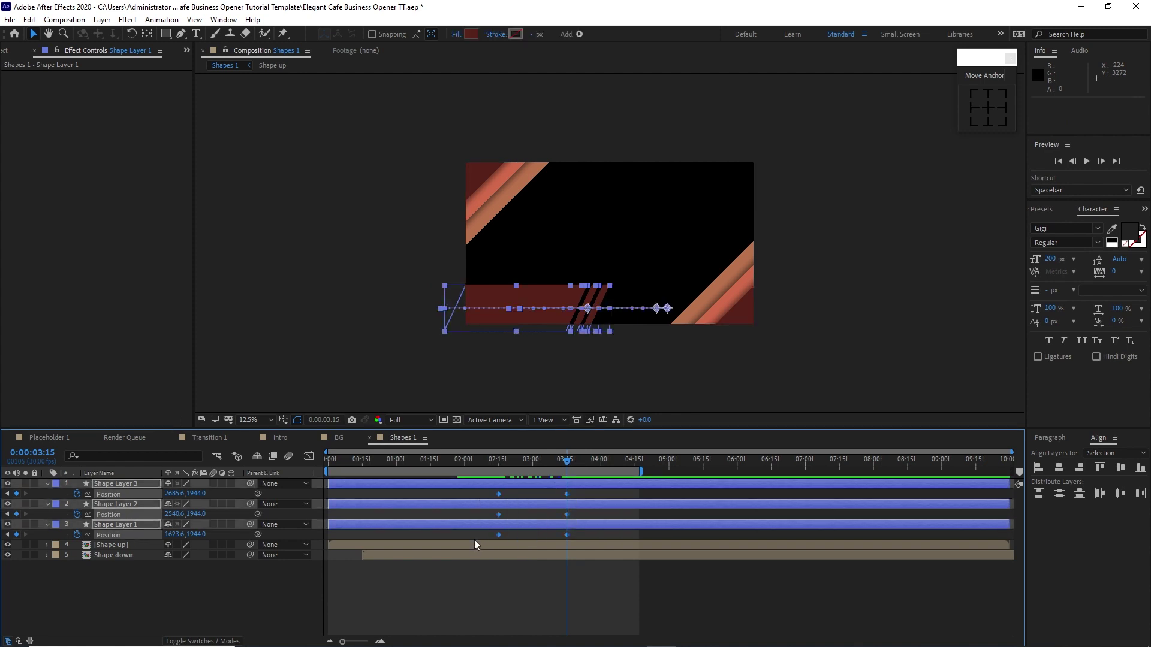
Easy-ease the position keyframes of the three shape layers and reshape their speed graph to peak early with a long slow finish.
key(F9)
click(308, 457)
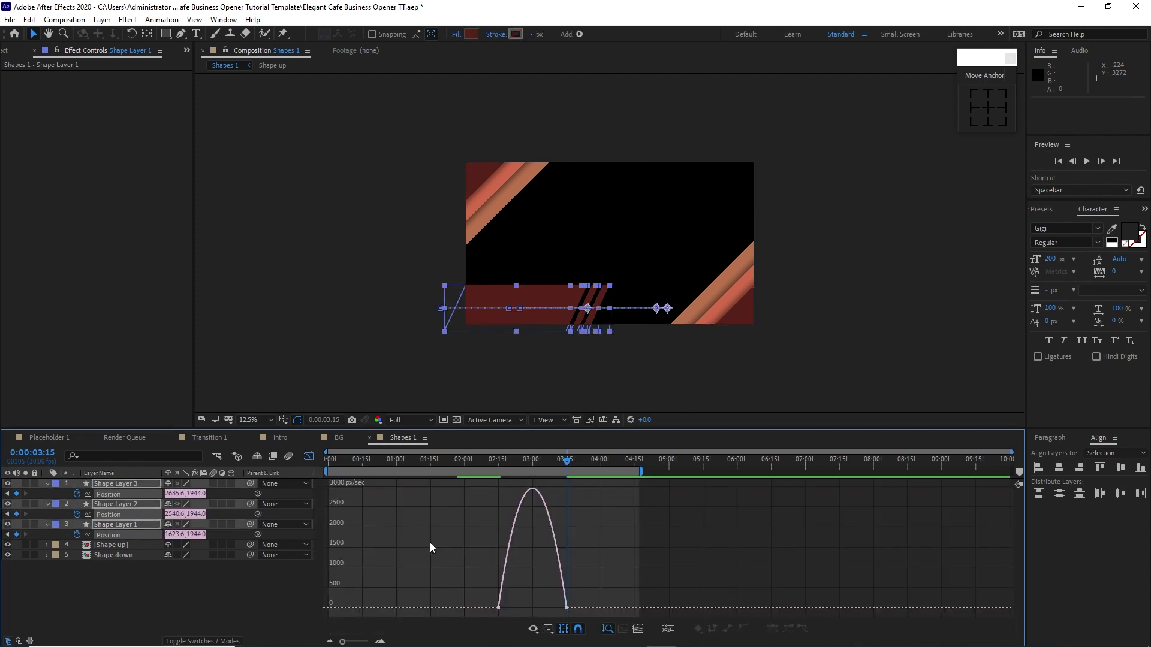
drag(574, 613, 516, 608)
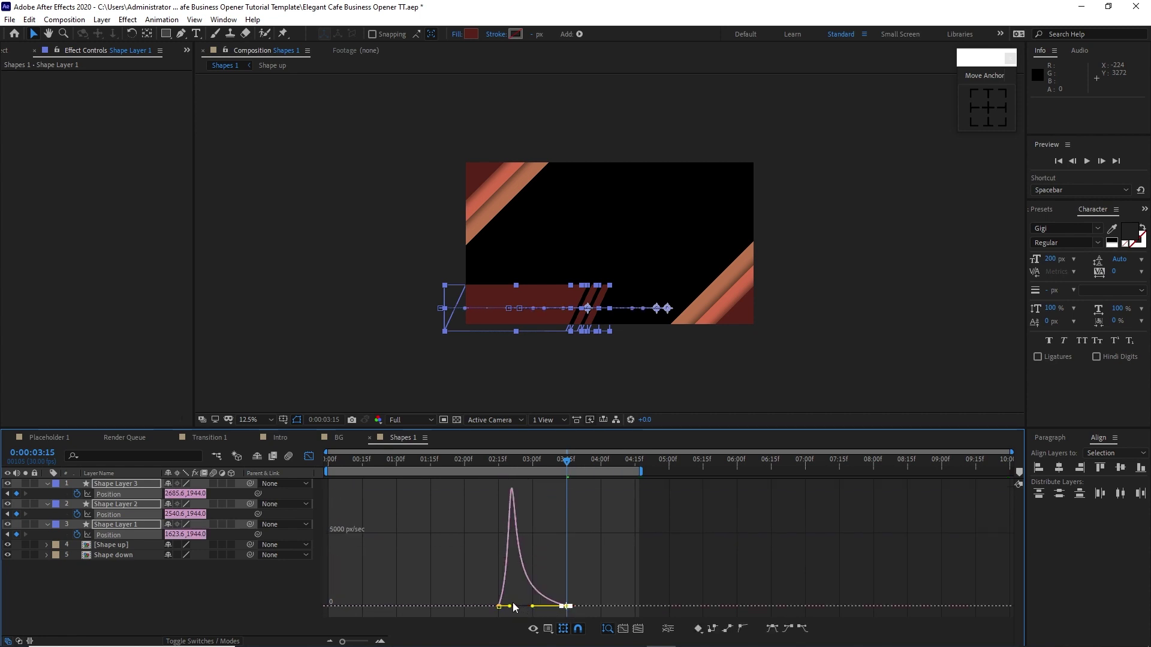
click(309, 456)
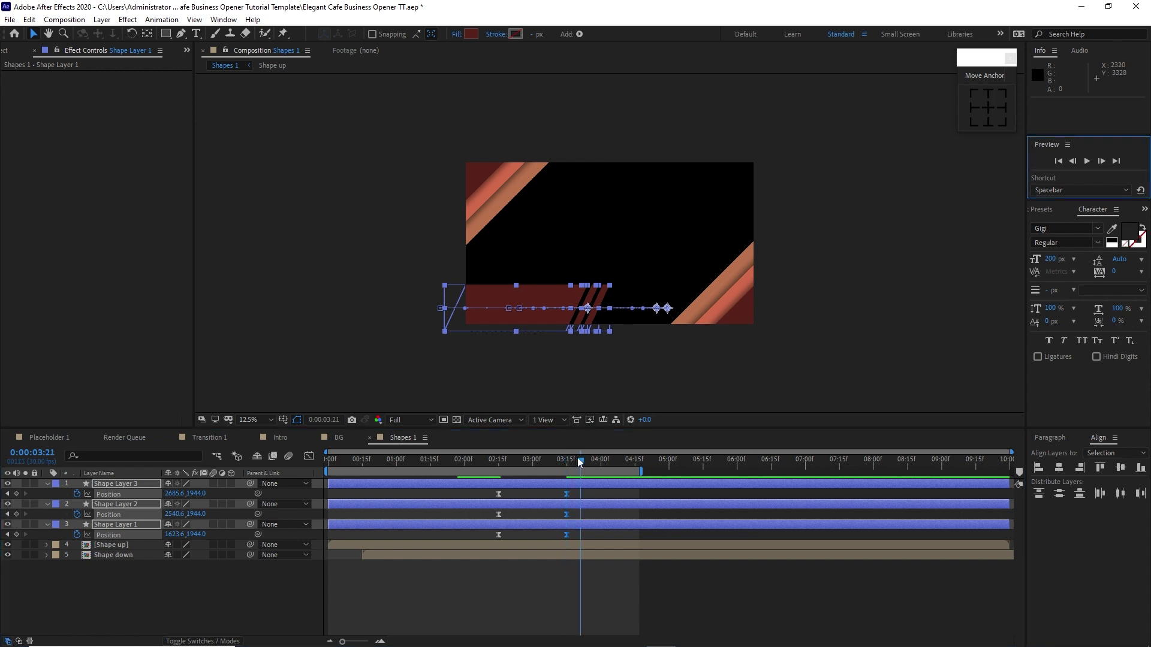
Stagger the slide-in by shifting Shape Layer 1's position keyframes to start at 0:00:02:10 and Shape Layer 3's at 0:00:02:20.
drag(578, 458, 484, 450)
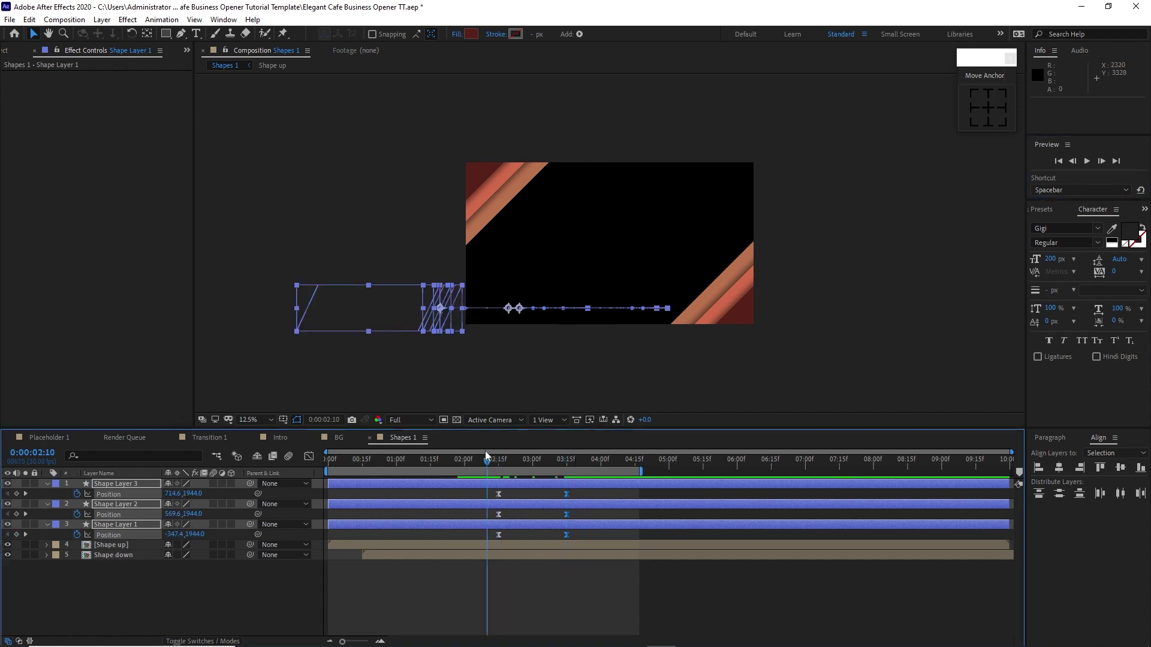
drag(575, 536, 487, 534)
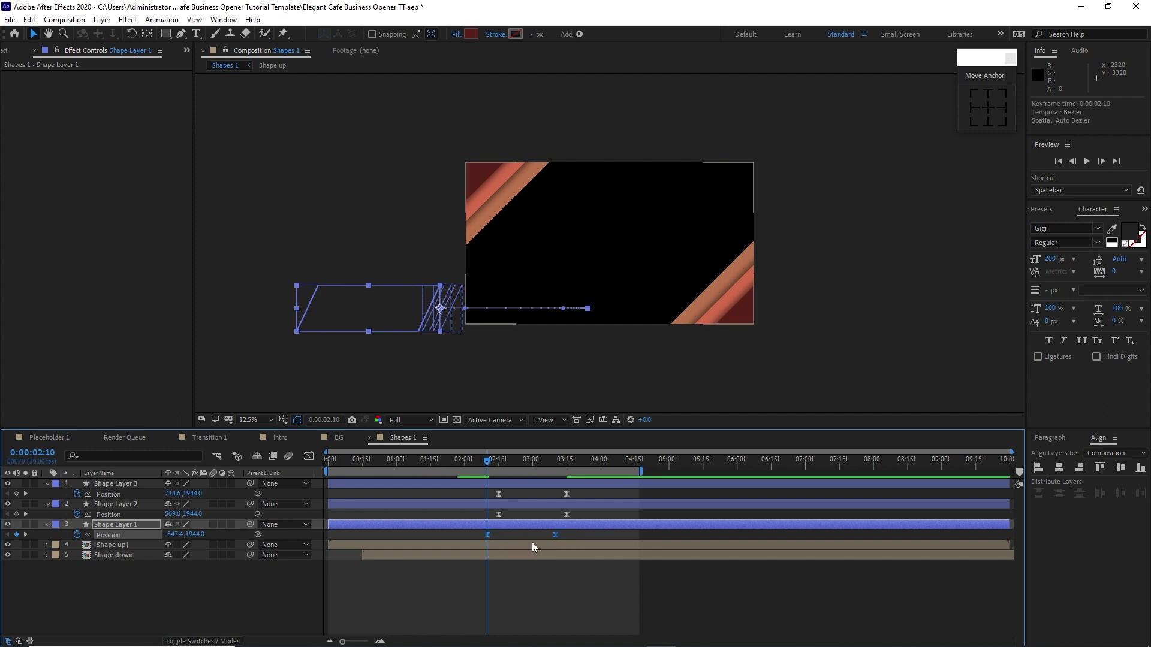
drag(487, 461, 510, 466)
click(503, 497)
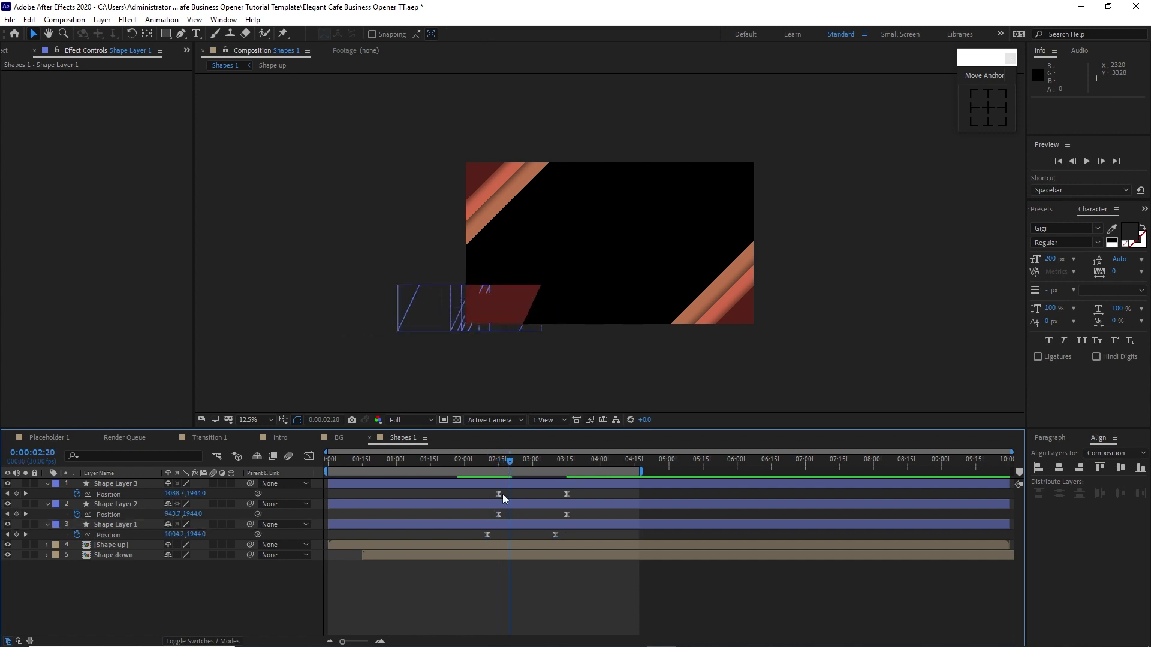
click(568, 494)
drag(576, 498, 579, 499)
Pre-compose Shape Layers 1, 2 and 3 as "Sliding Shapes", moving all attributes into the new composition.
key(Home)
drag(74, 483, 109, 532)
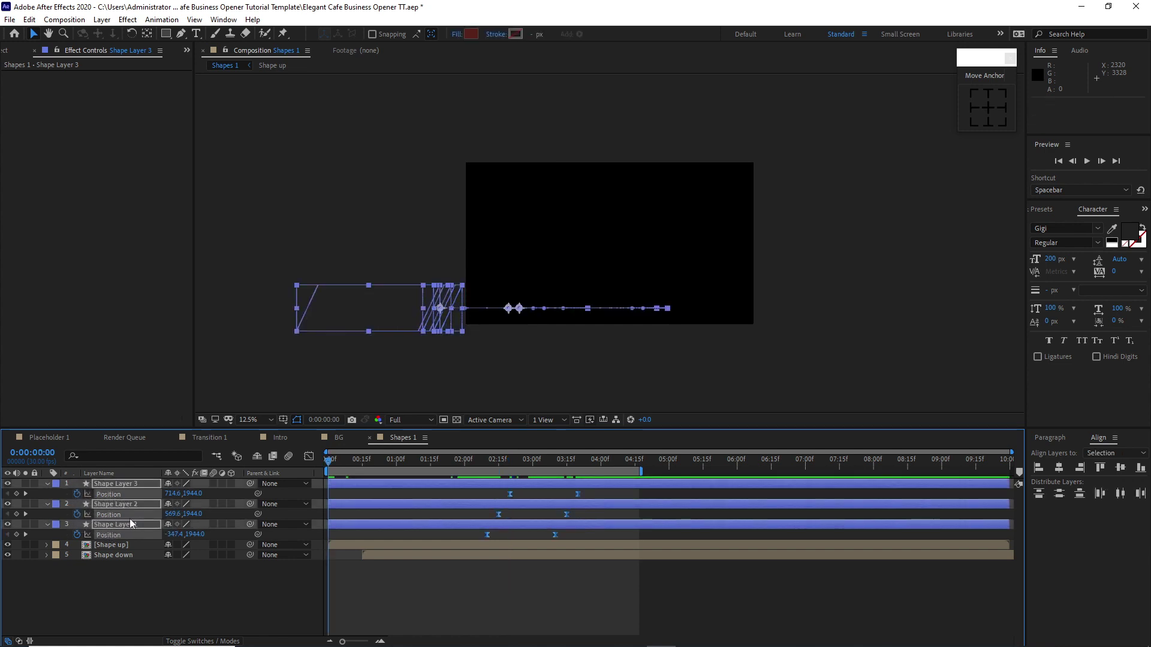
right_click(142, 508)
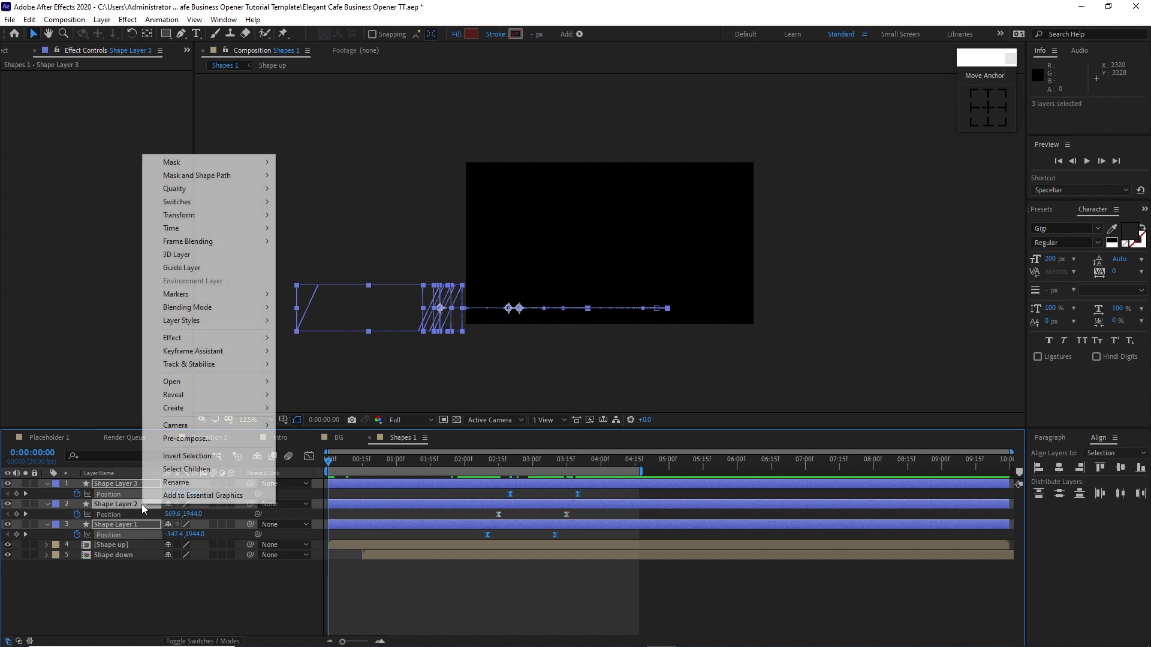
click(187, 439)
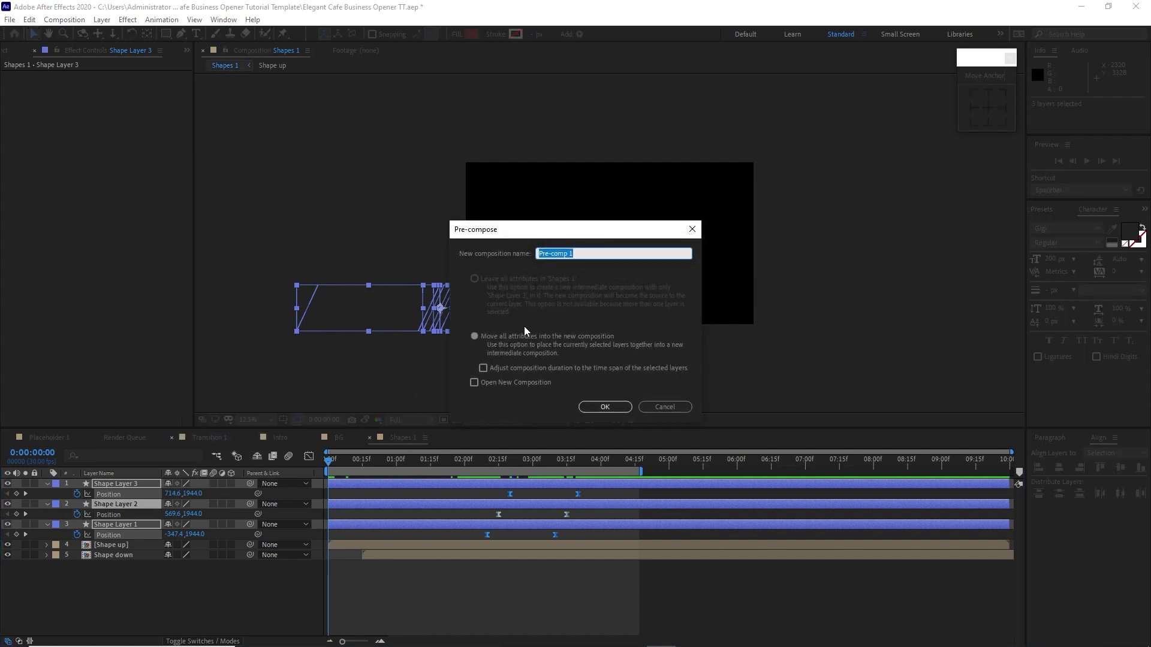
text(Sliding Shapes)
click(475, 336)
click(583, 405)
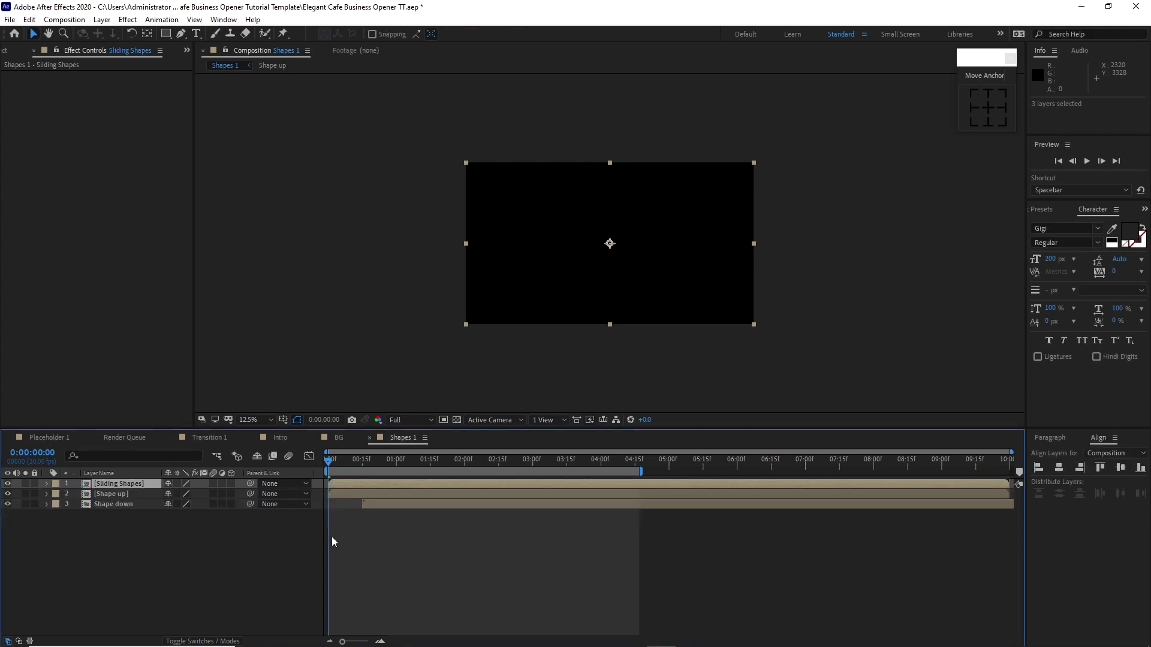
At 0:00:04:08, add a "TAKE A BREAK" text layer in the upper part of the dark red shape, at about 672, 1776.
drag(334, 459, 619, 446)
click(520, 349)
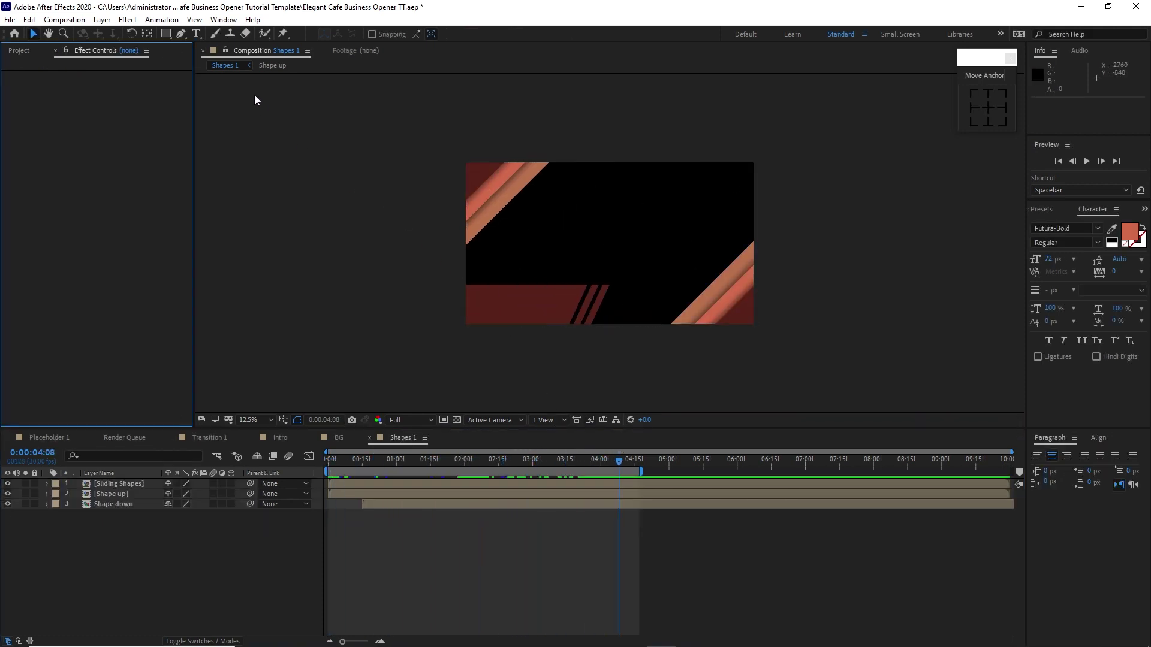
click(196, 34)
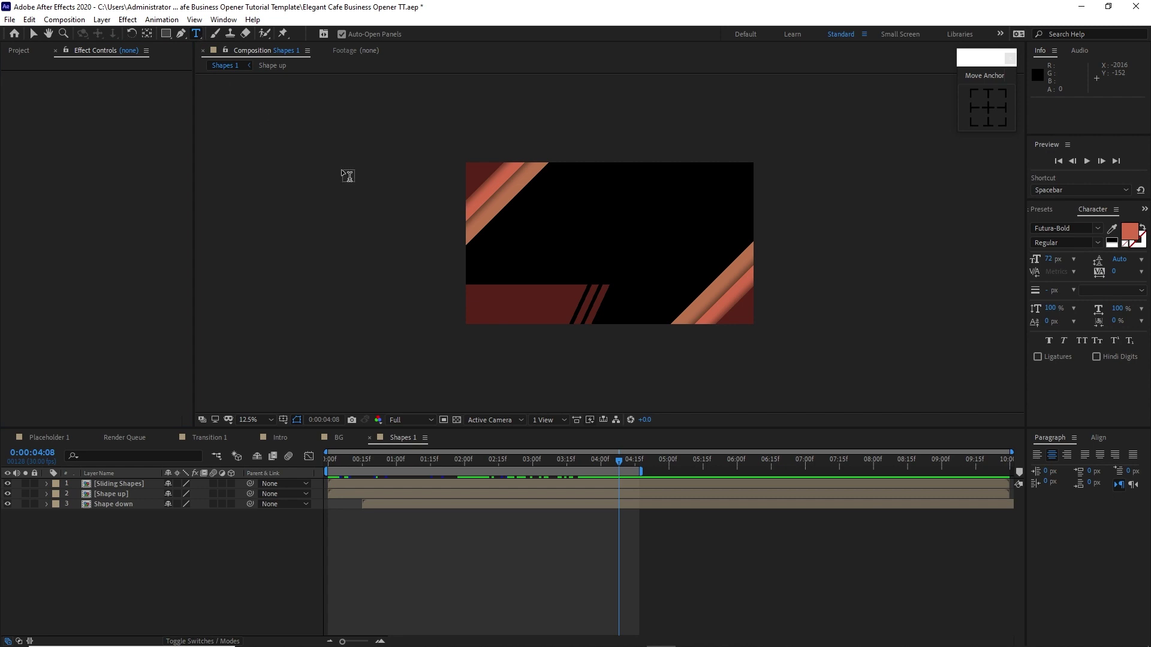
click(485, 301)
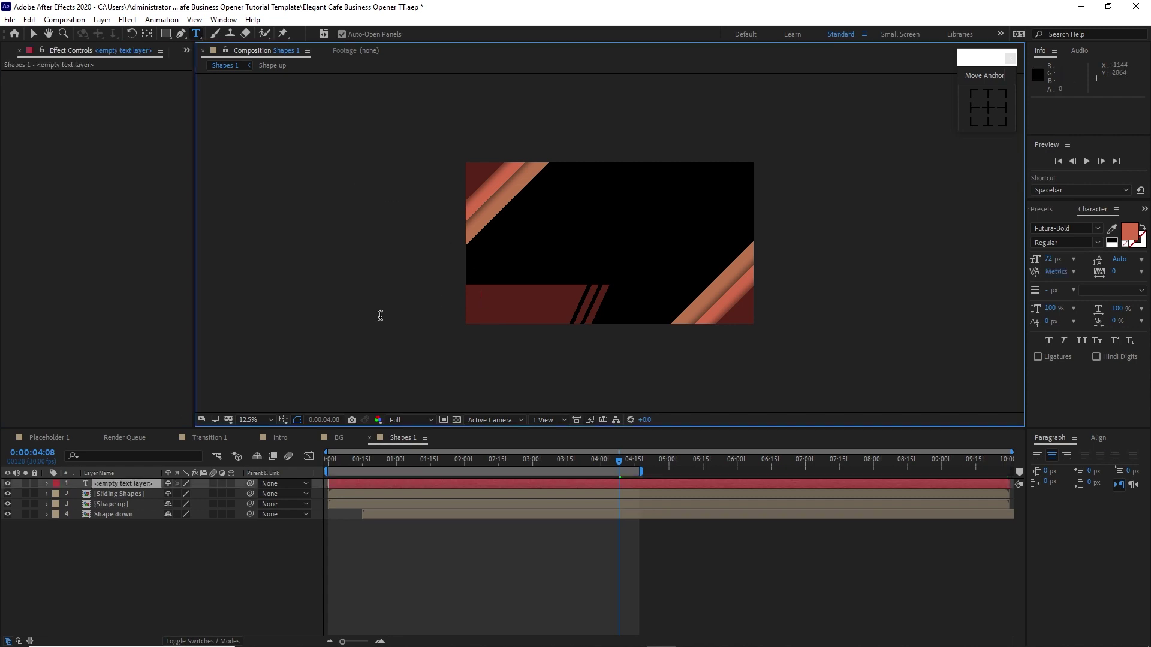
text(TAK)
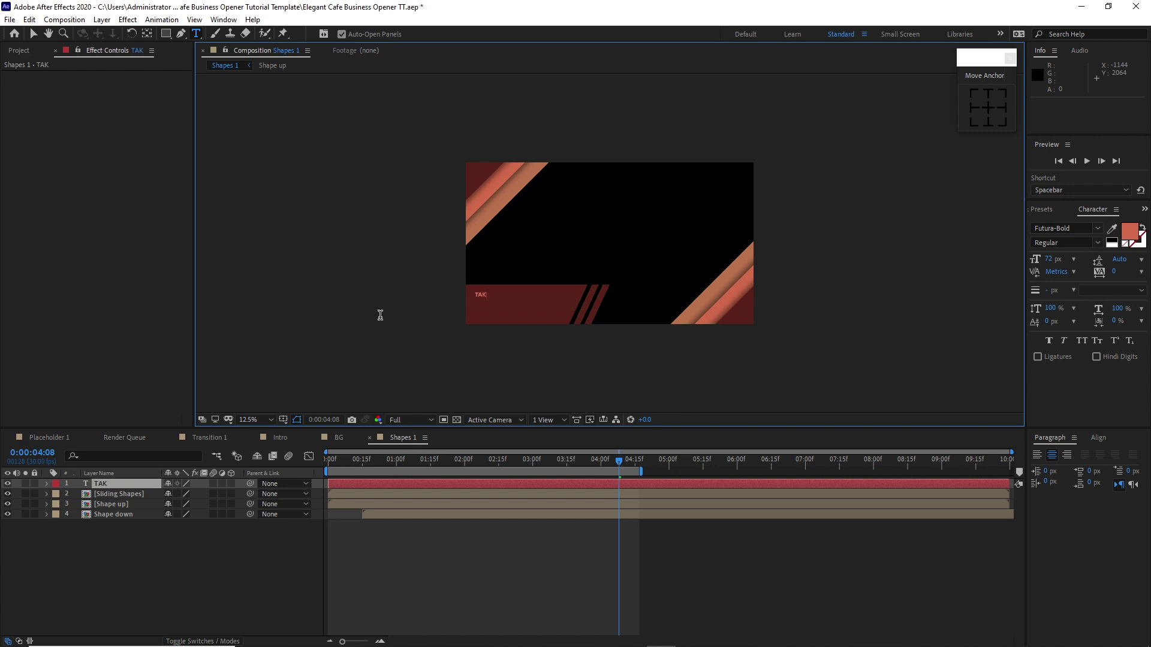
text(E A BREAK)
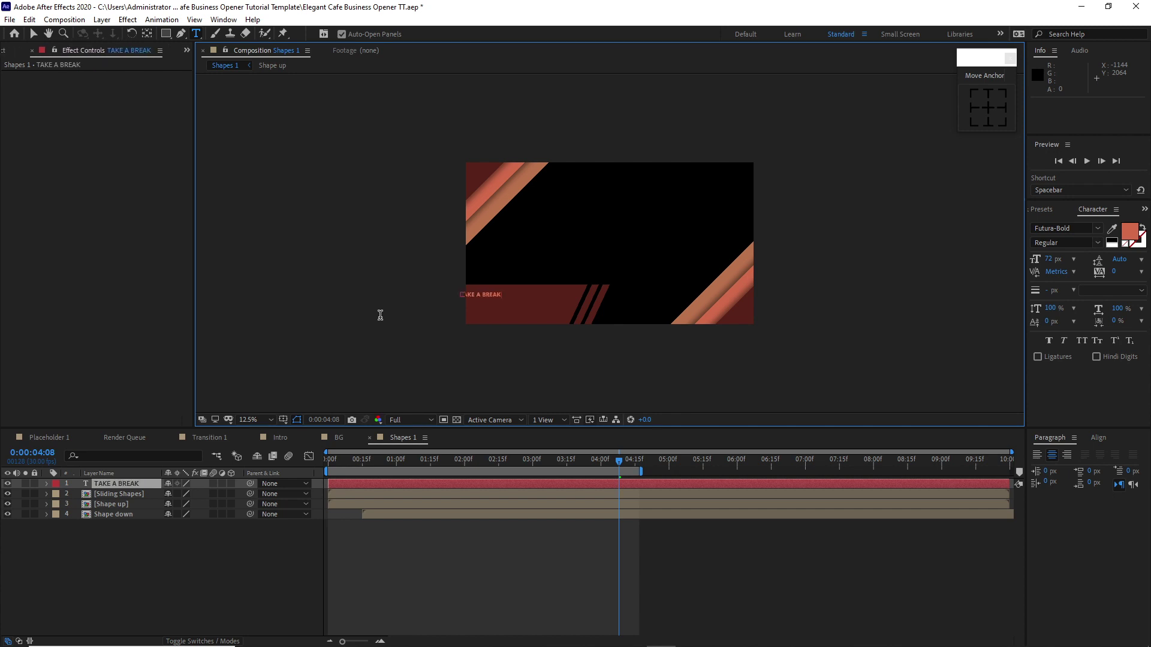
click(34, 34)
drag(481, 296, 516, 295)
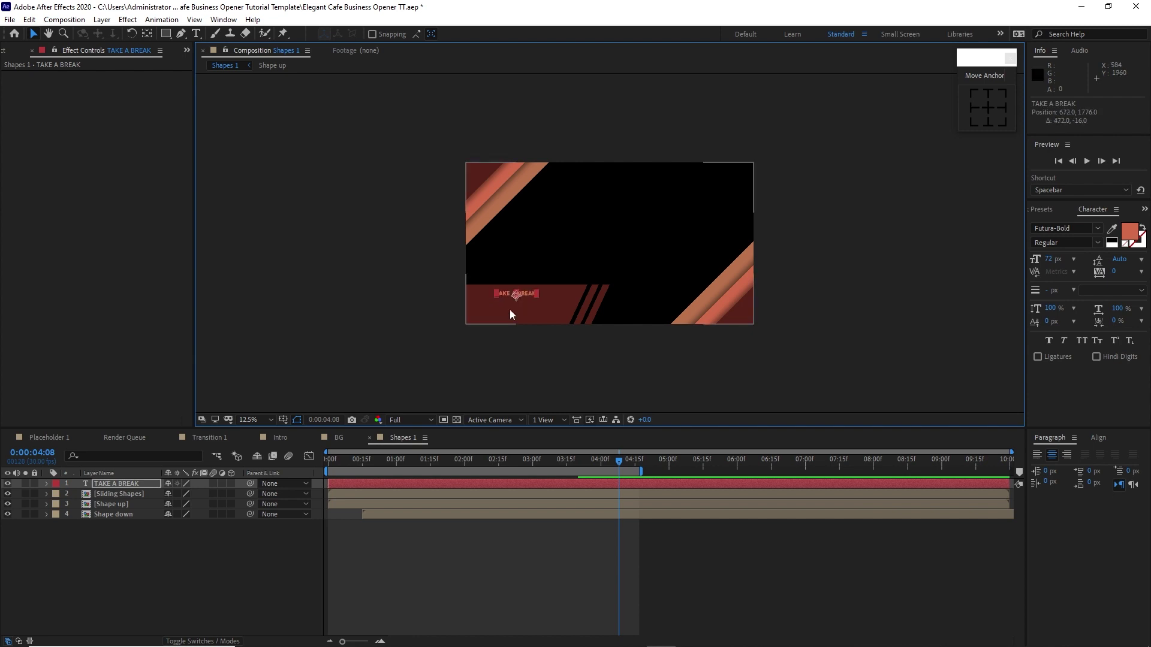
Add a second text layer reading "It's coffee time!" and place it directly beneath "TAKE A BREAK", at about 664, 1856.
click(196, 33)
click(478, 307)
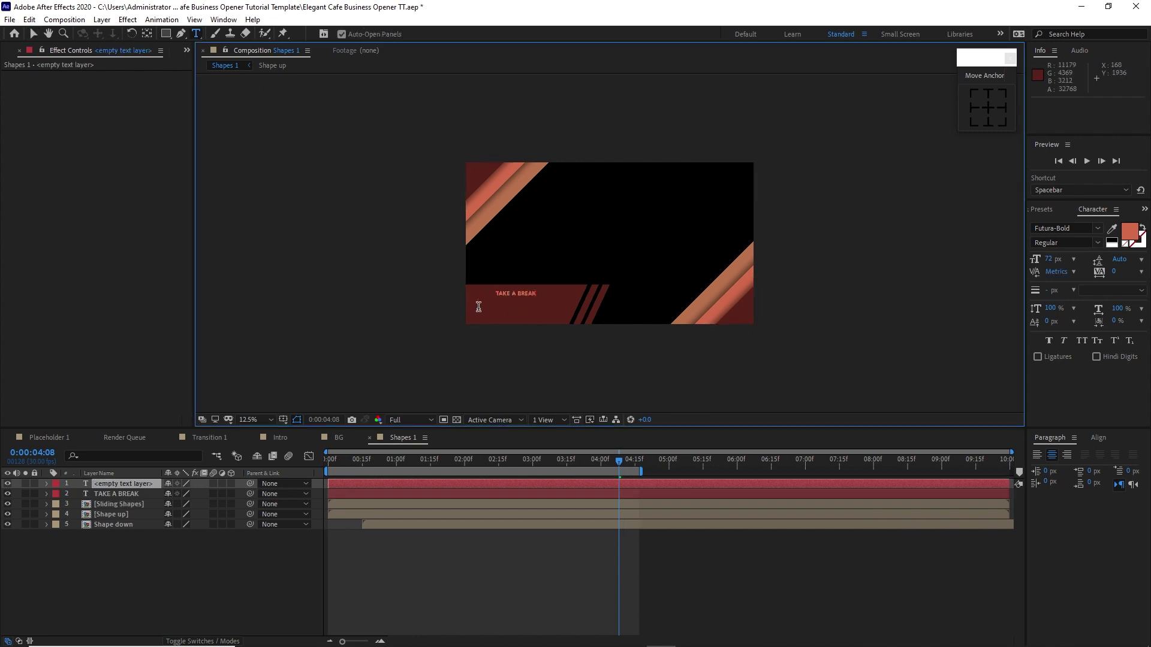
text(It)
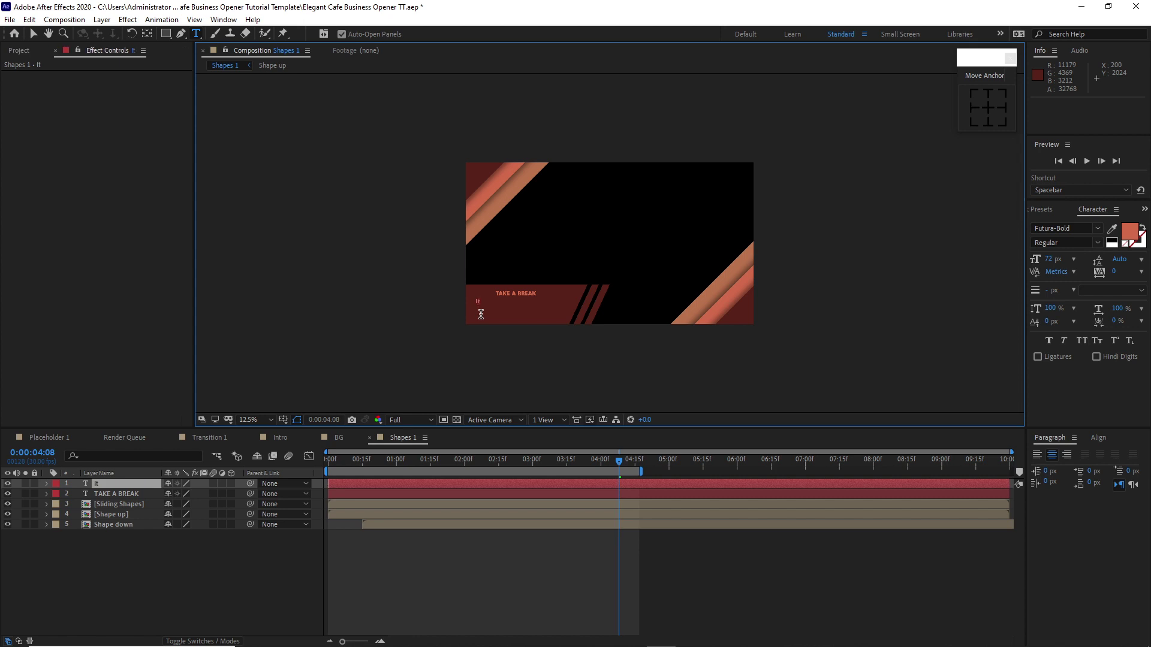
text('s coffee time!)
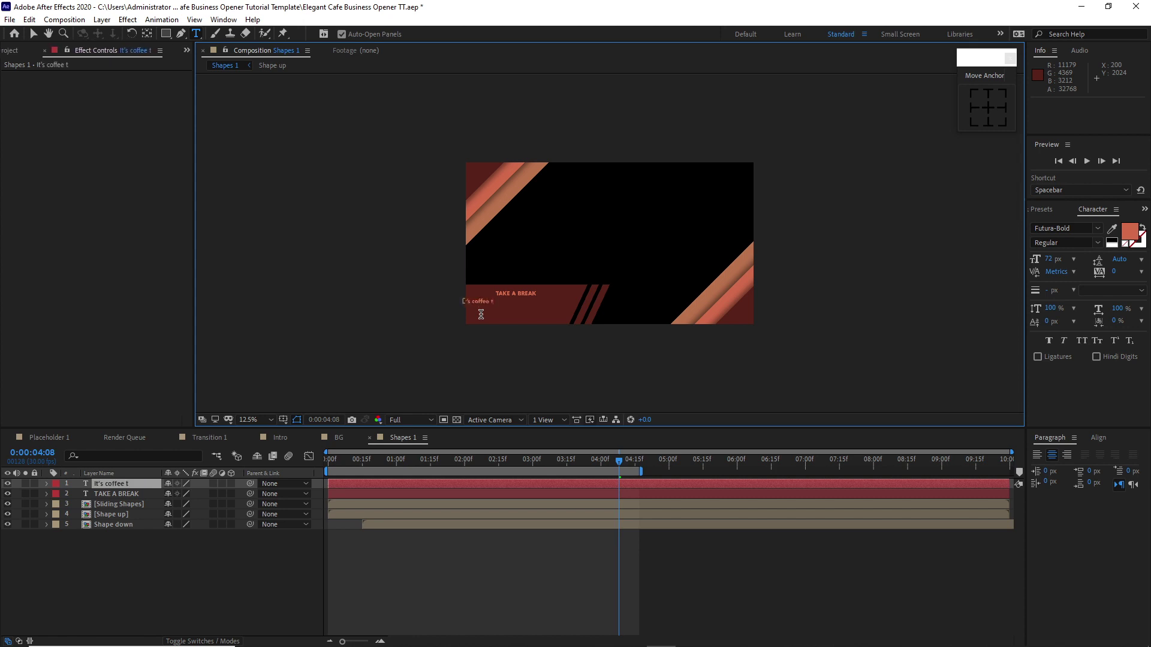
click(33, 34)
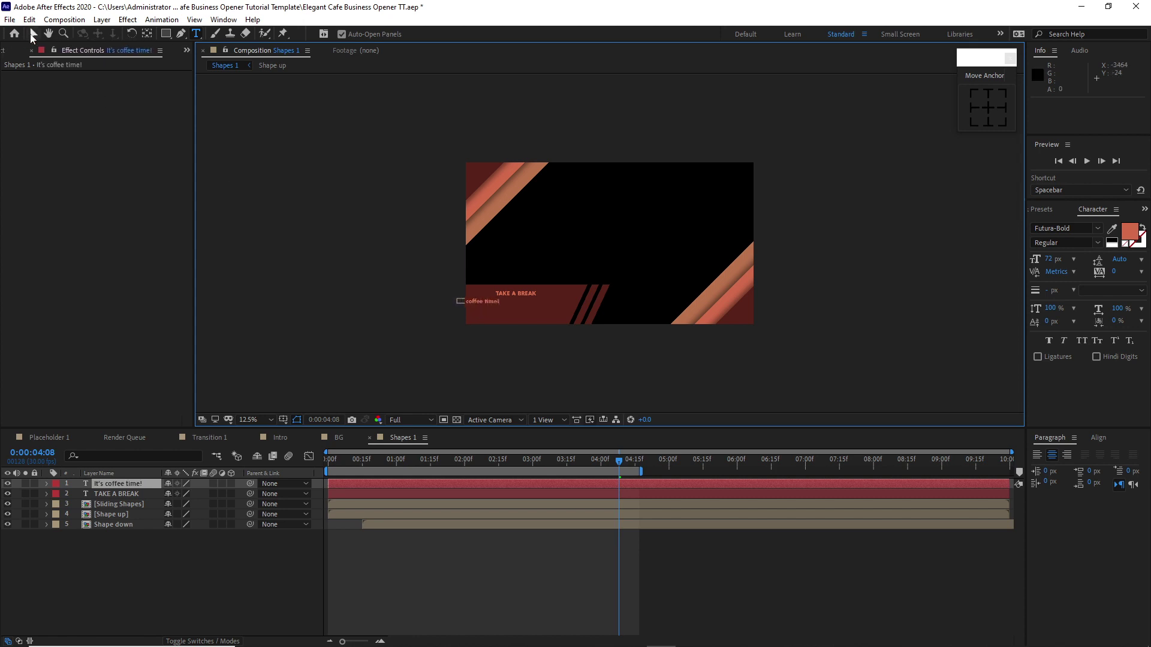
drag(478, 305, 516, 304)
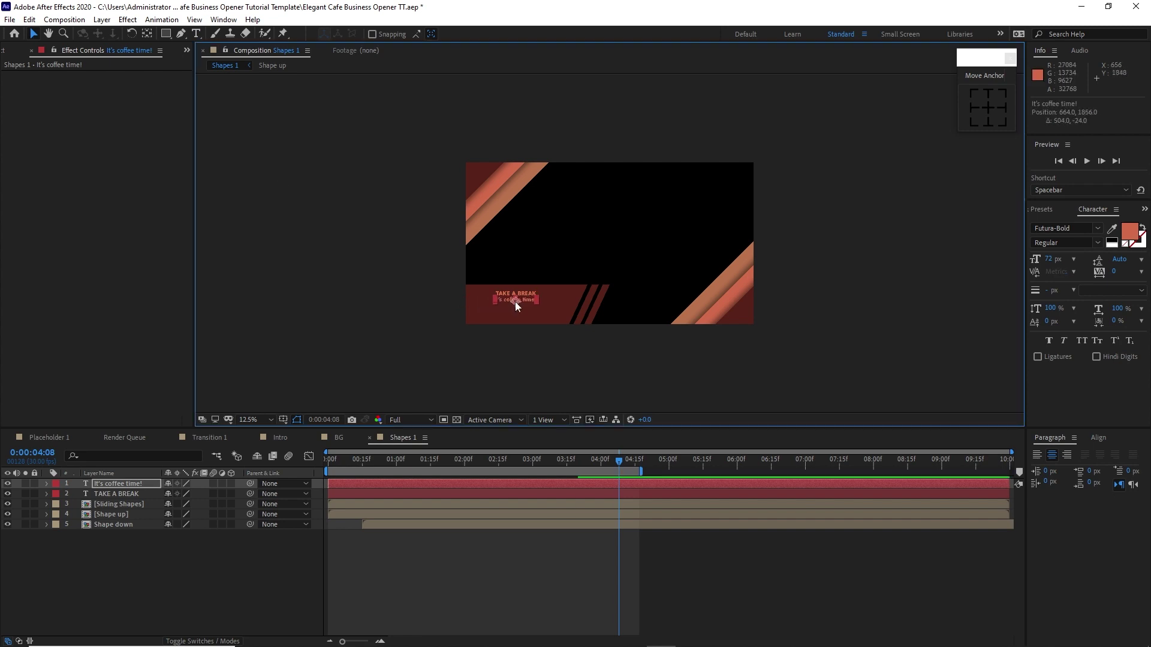
Make the "It's coffee time!" text white and set its size to 60 px.
click(1129, 232)
drag(150, 143, 100, 139)
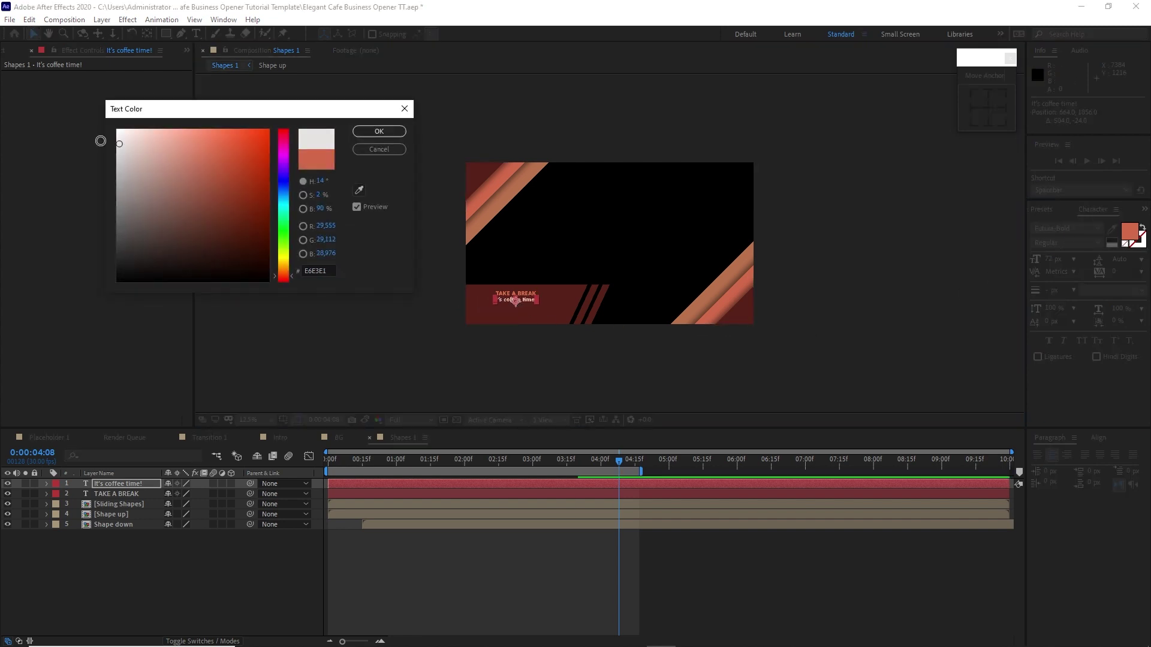
click(379, 131)
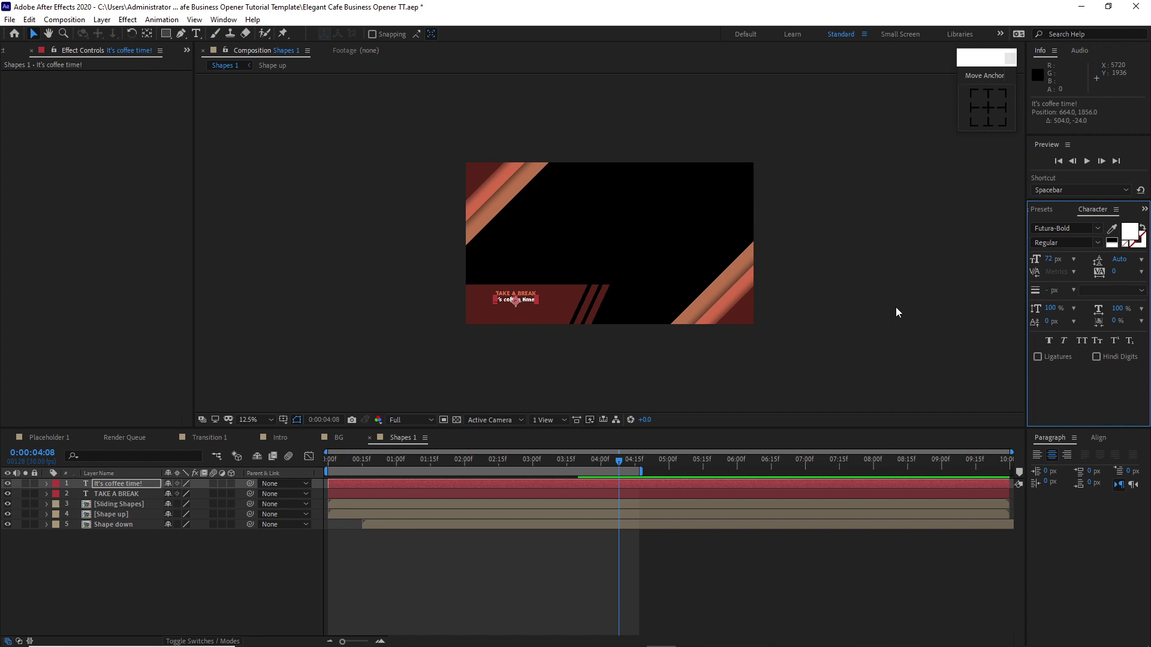
click(1073, 259)
click(1073, 431)
scroll(493, 333, up, 2)
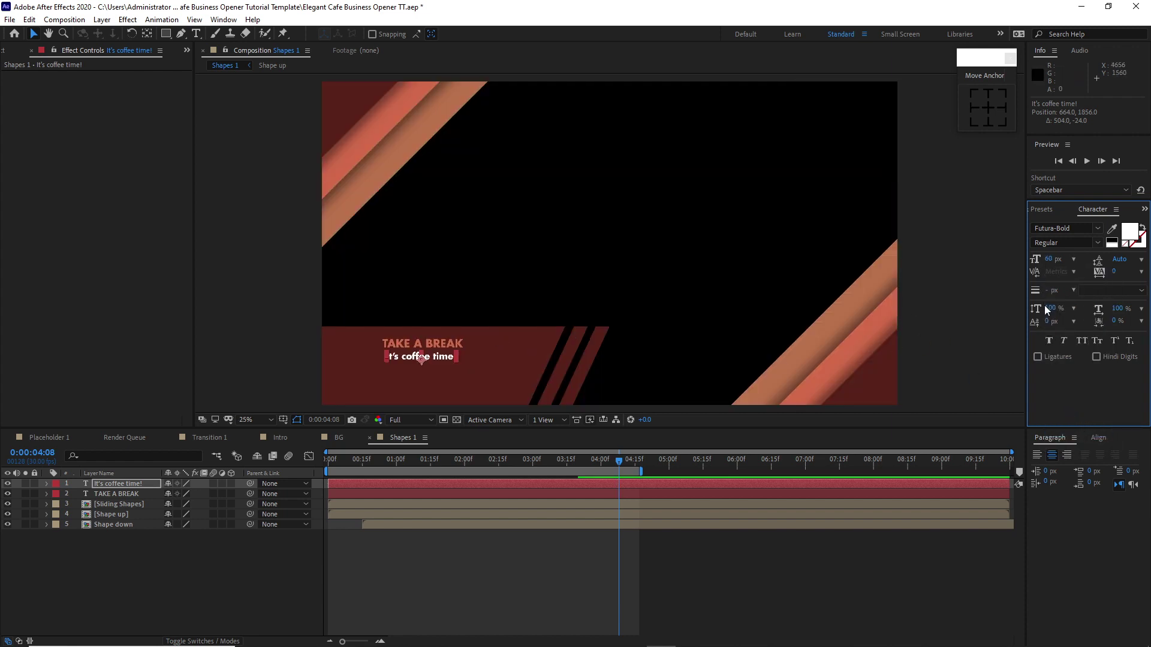
Change the font of the "It's coffee time!" text to Futura Md BT Medium.
click(1098, 242)
click(1070, 262)
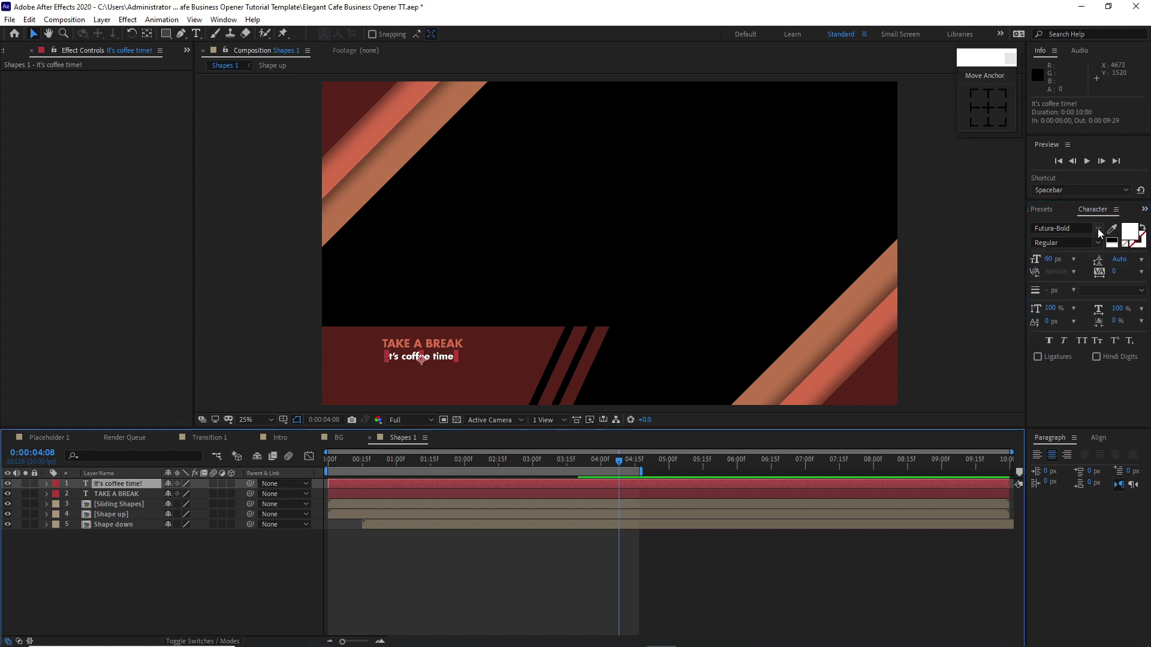
click(1098, 230)
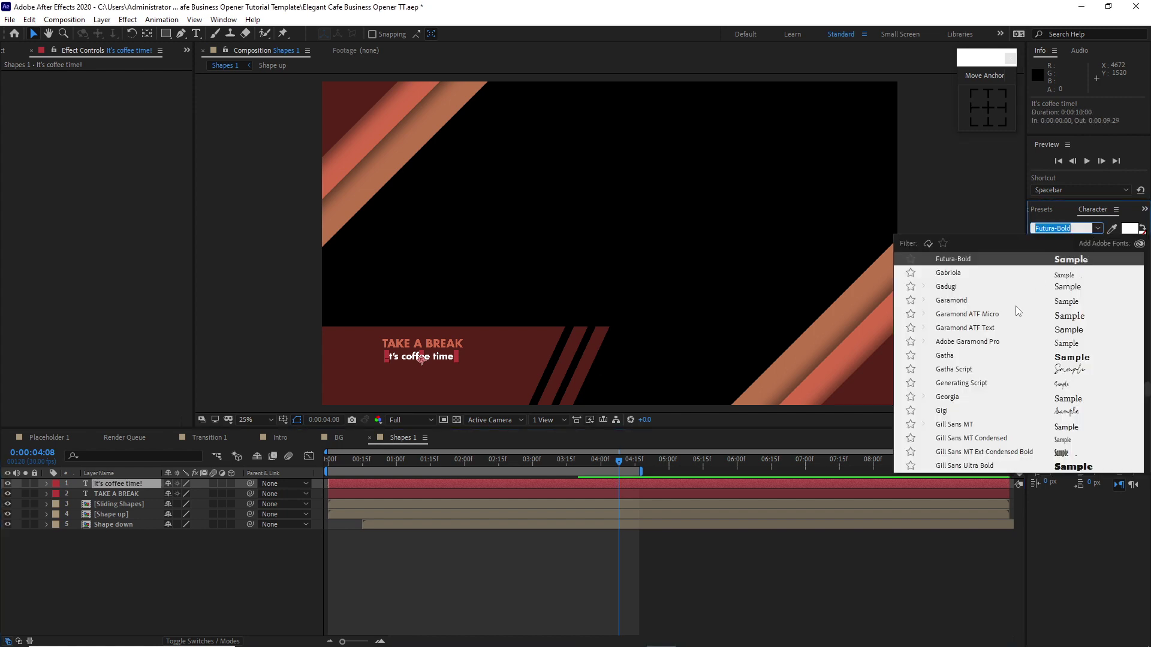
scroll(1017, 310, up, 3)
click(962, 316)
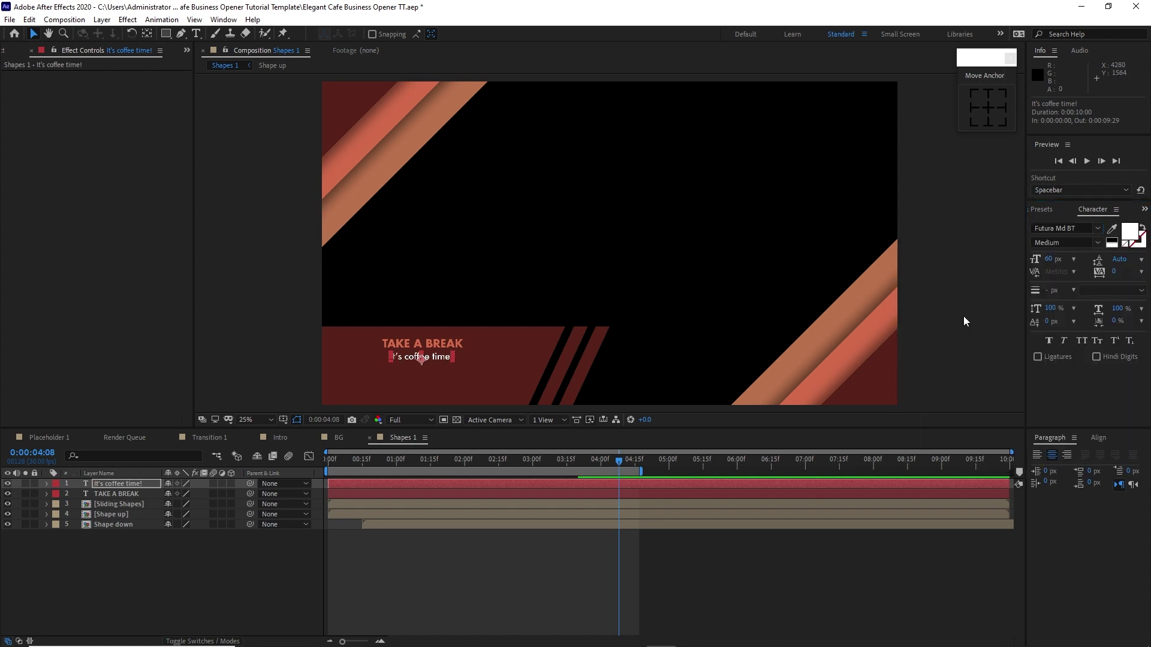
click(452, 555)
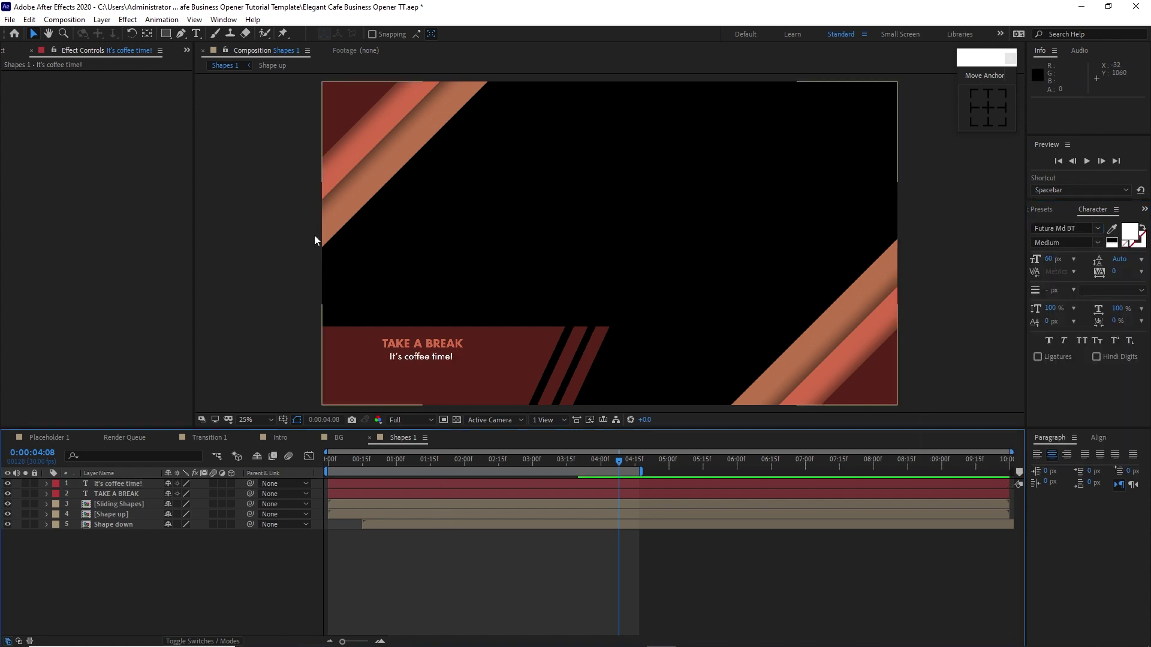
Start a third text layer in the dark red shape and copy "Come and enjoy a nice cup of coffee at RG Cafe." from the Cafe Notepad file.
click(197, 35)
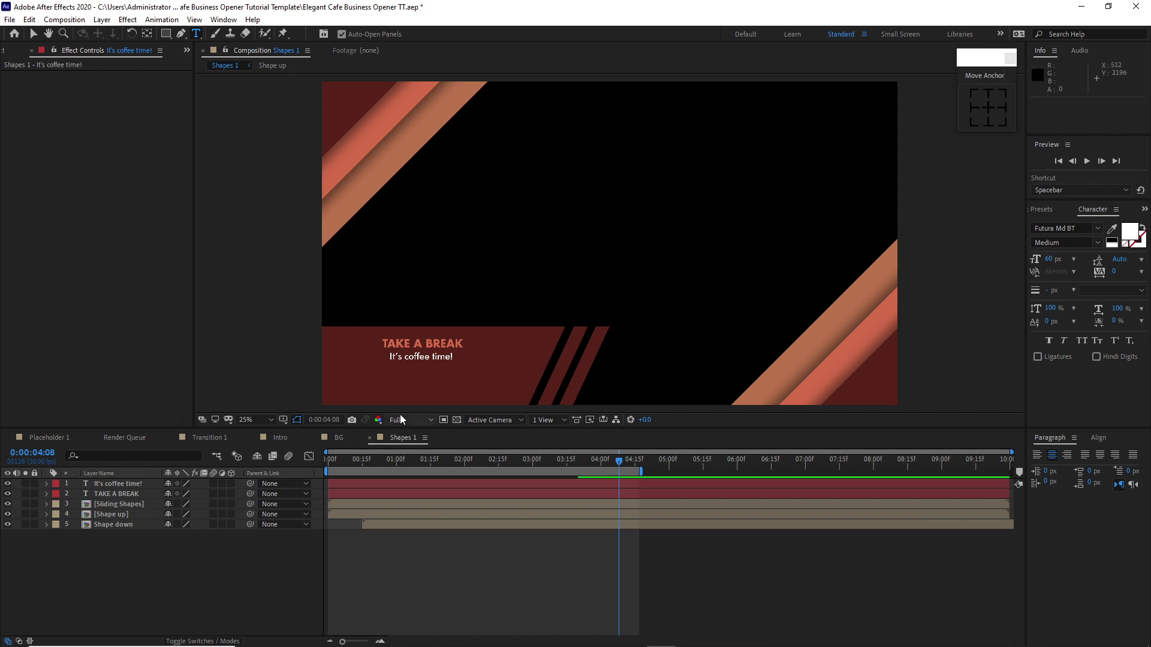
click(350, 374)
click(718, 635)
drag(726, 564, 681, 393)
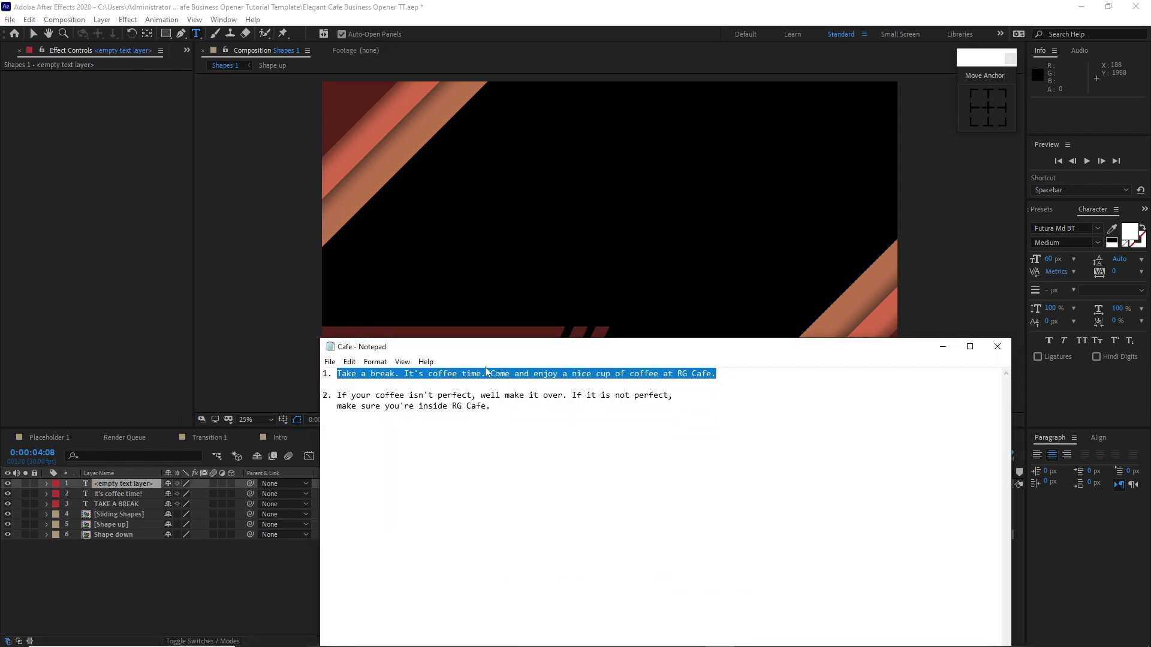
drag(487, 373, 716, 374)
key(ctrl+c)
click(718, 635)
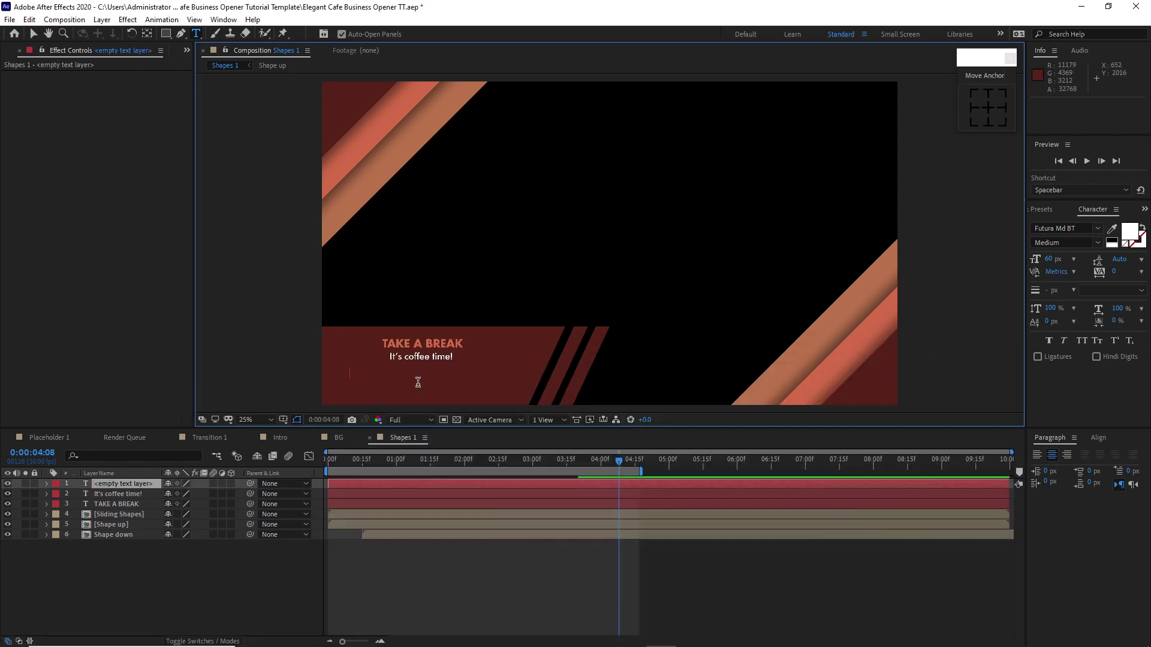
Paste the copied sentence into the new text layer and place it below "It's coffee time!", at about 724, 1964.
right_click(359, 370)
click(386, 424)
drag(349, 373, 427, 376)
click(426, 397)
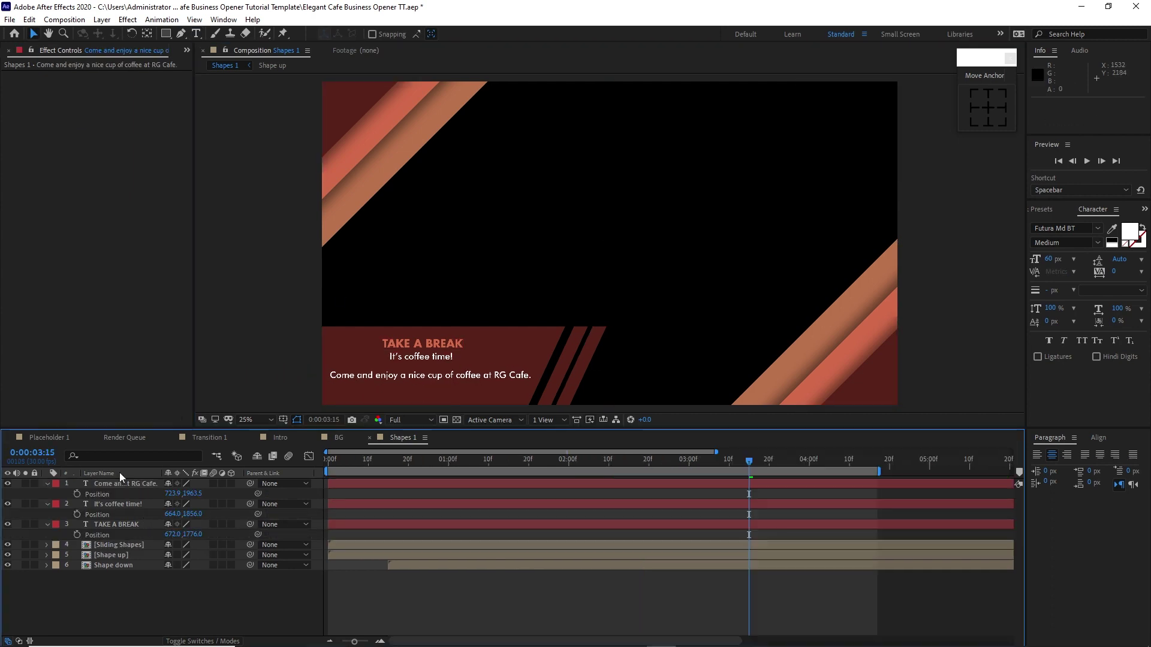
Right-align the "Come and enjoy a nice cup of coffee at RG Cafe." text and set its X position to about 1379.
click(417, 486)
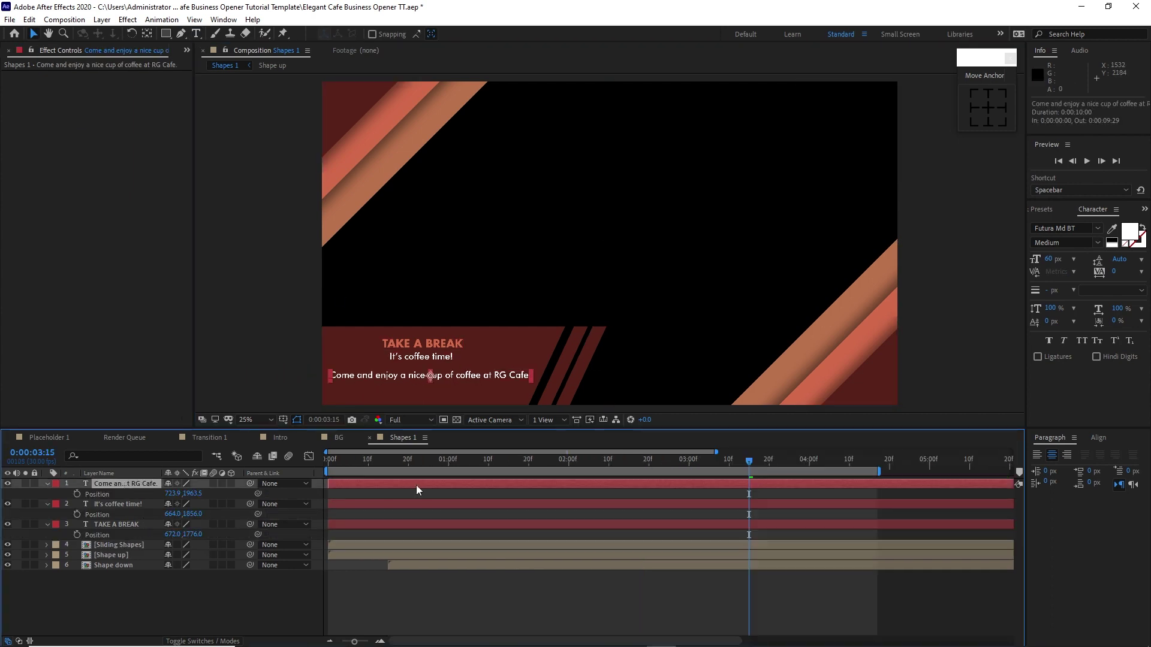
click(1069, 456)
drag(173, 493, 549, 479)
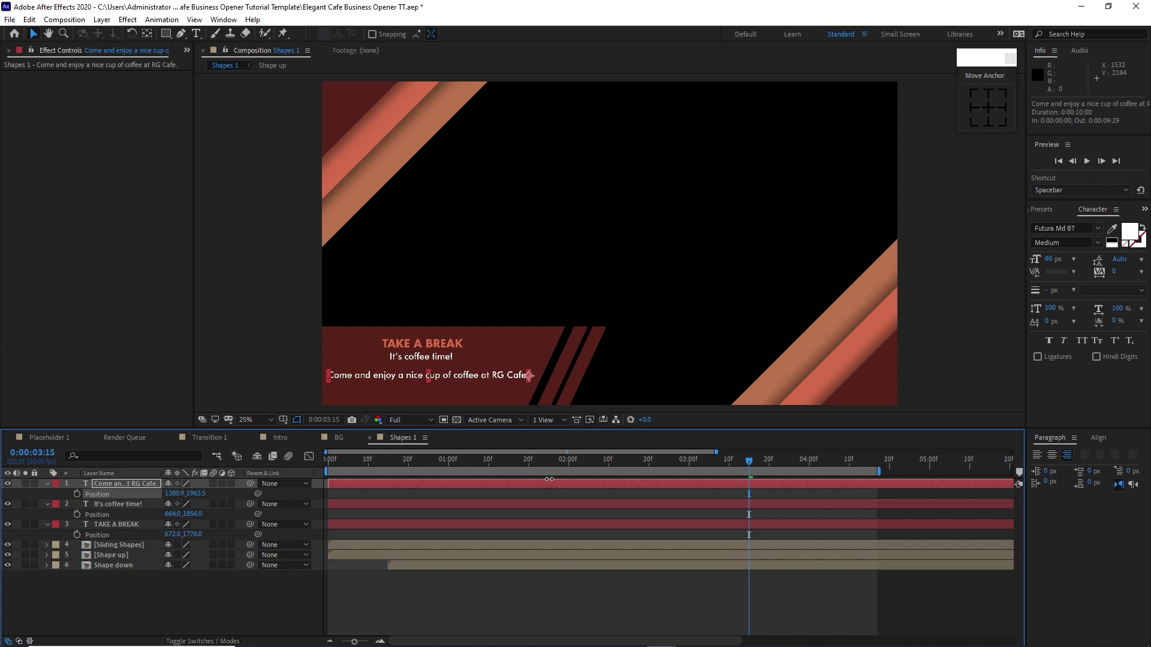
click(513, 494)
Set Position keyframes on all three text layers at 0:00:03:20.
drag(749, 463, 767, 469)
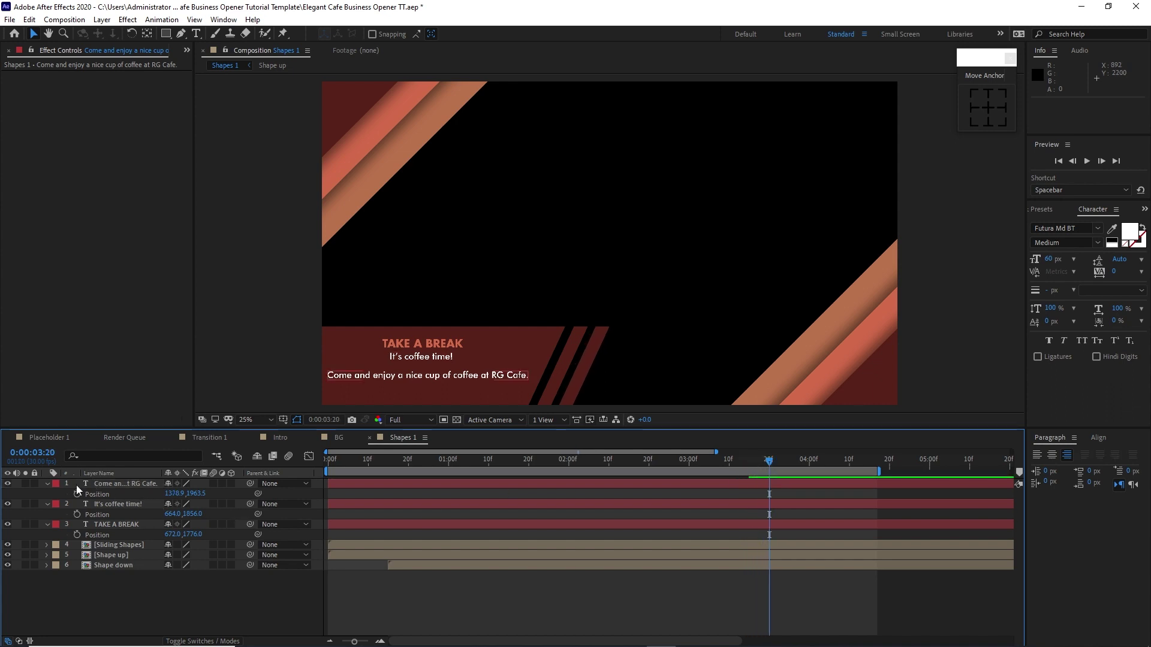
drag(78, 480, 117, 530)
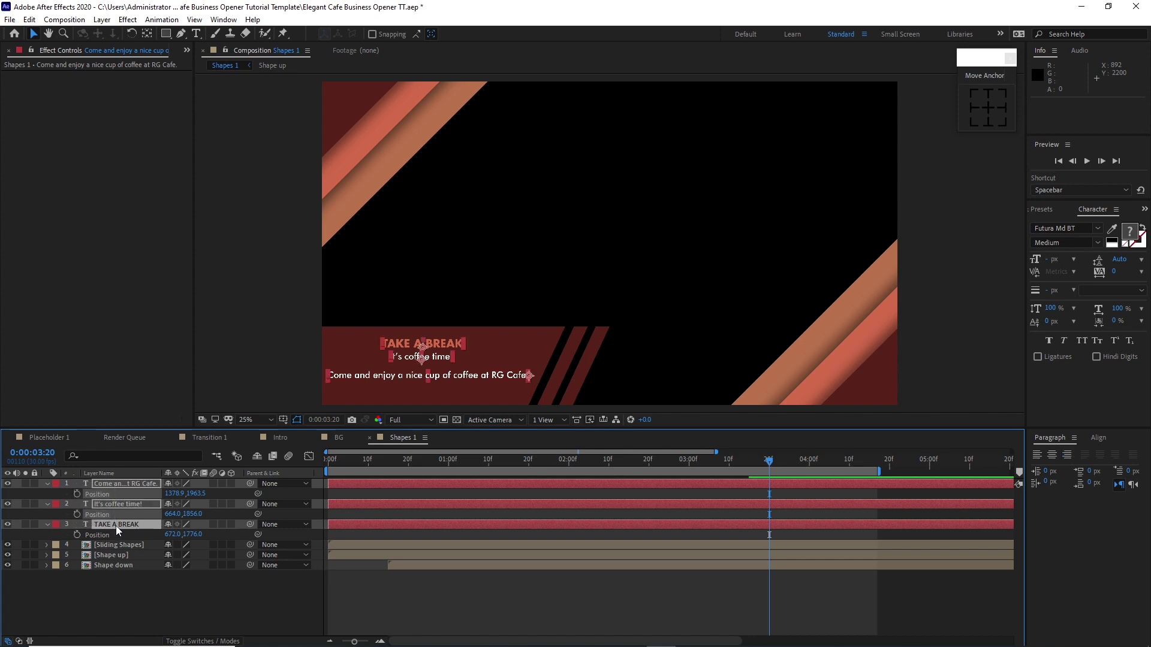
click(77, 495)
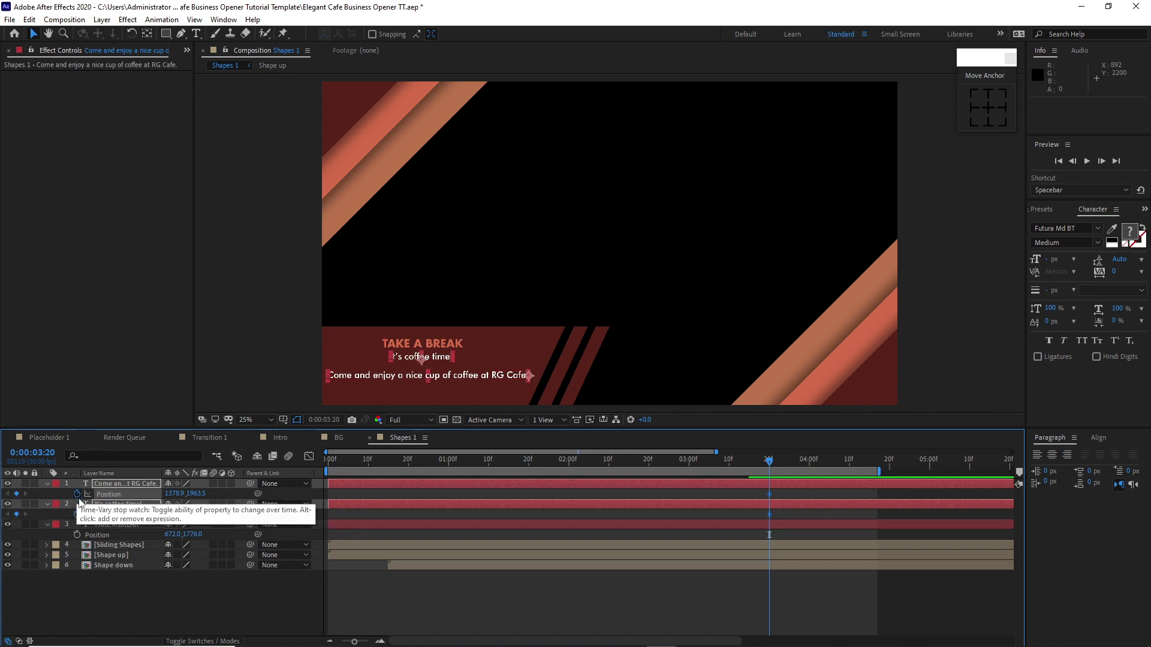
click(78, 535)
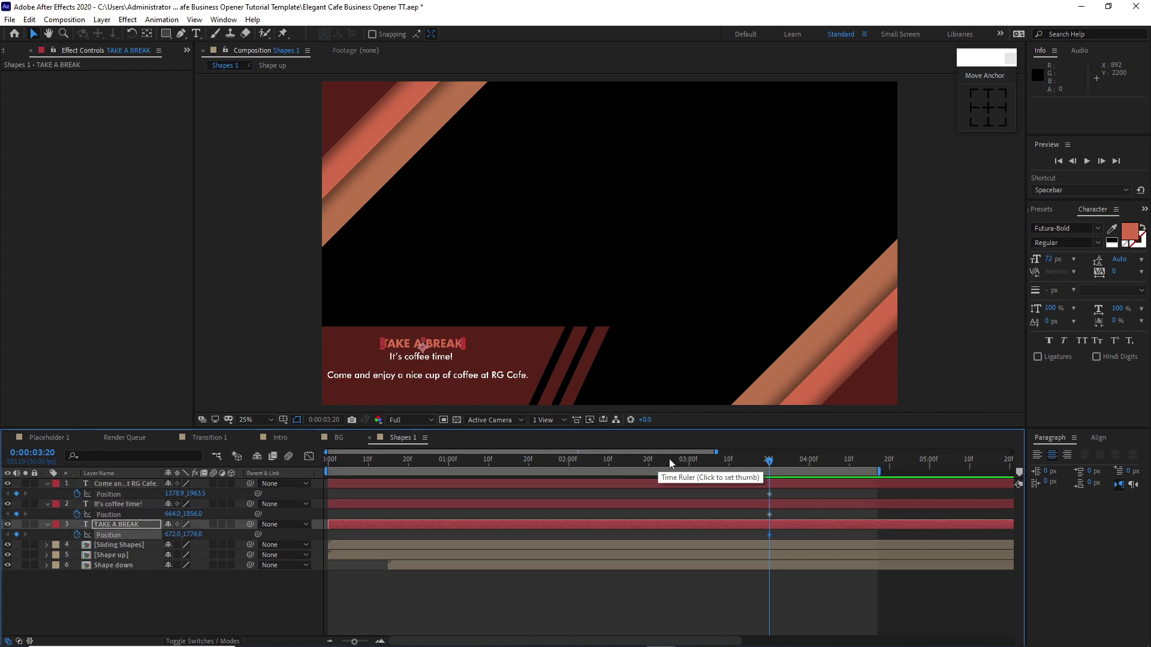
At 0:00:03:00, slide the three text layers out past the frame's left edge, to X positions of about -27, -259 and -323.
click(688, 464)
drag(76, 482, 58, 536)
click(96, 588)
drag(172, 515, 457, 510)
drag(173, 534, 396, 512)
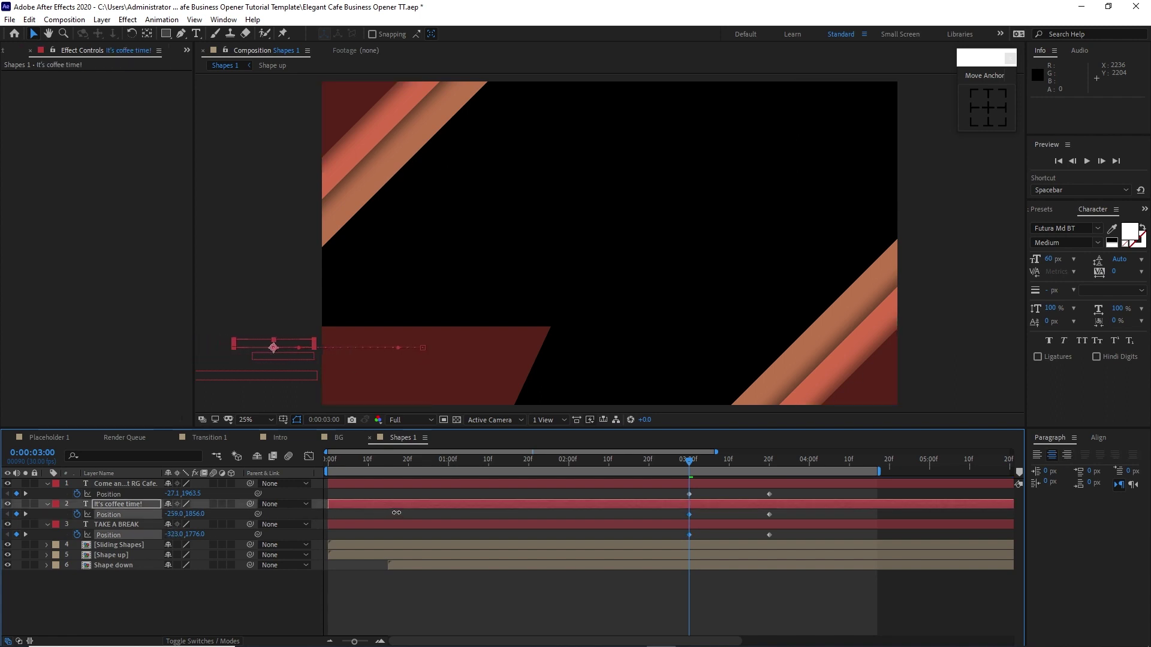
Return to 0:00:03:20 and add a Tracking text animator to the "Come and enjoy a nice cup of coffee" layer.
key(k)
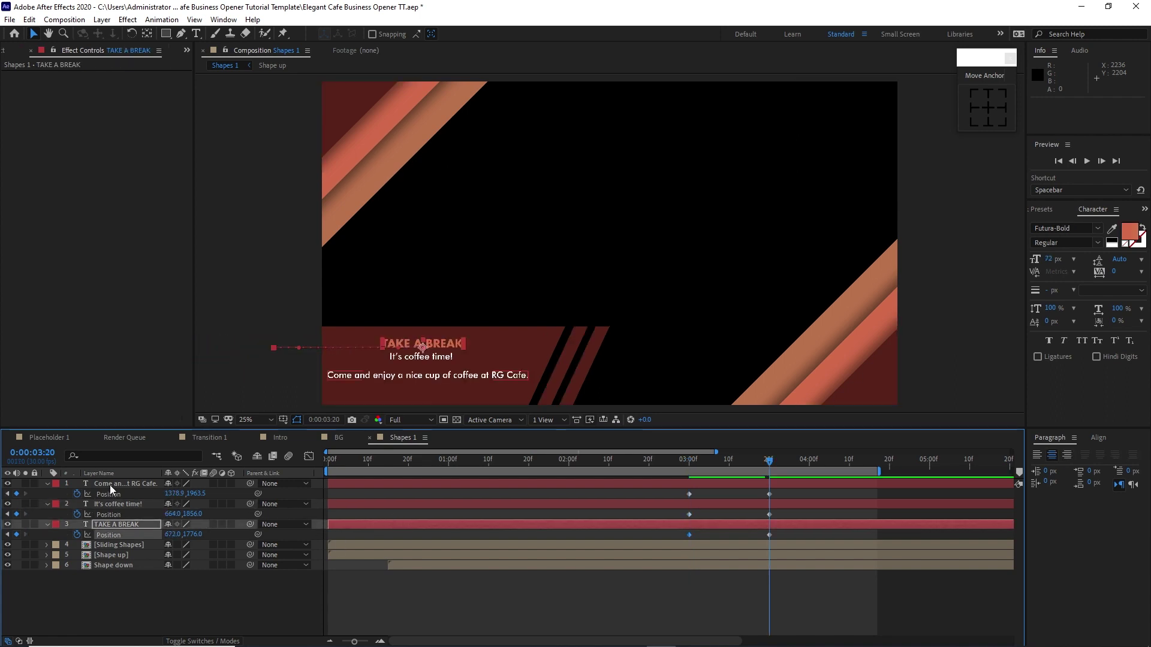
click(111, 487)
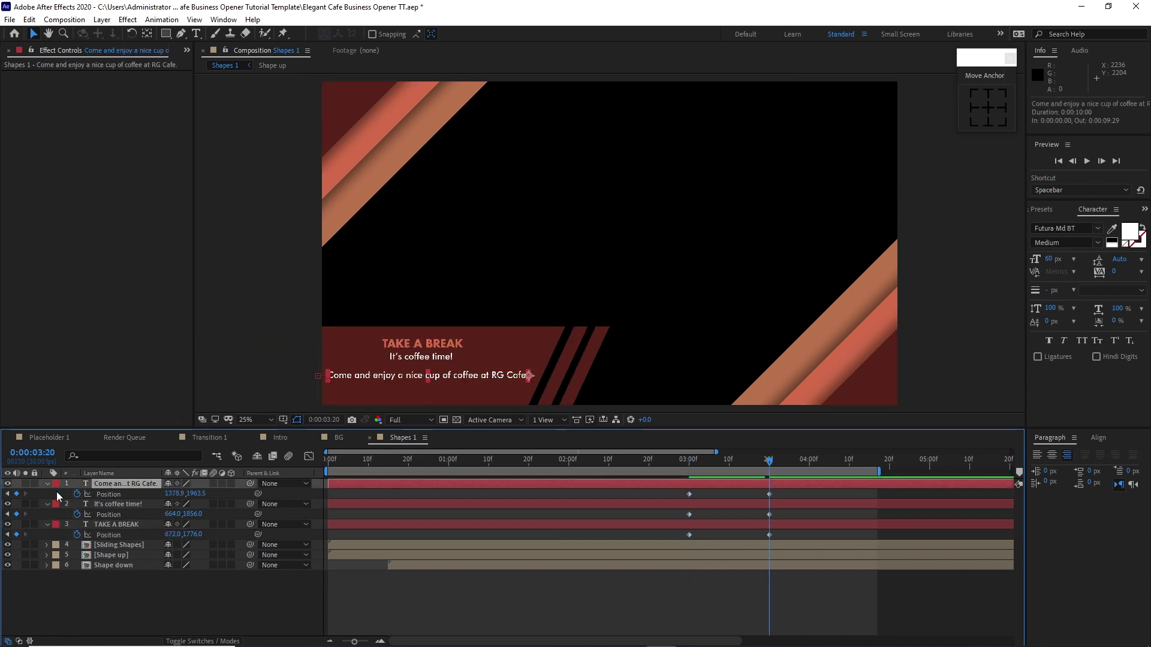
click(47, 483)
click(47, 483)
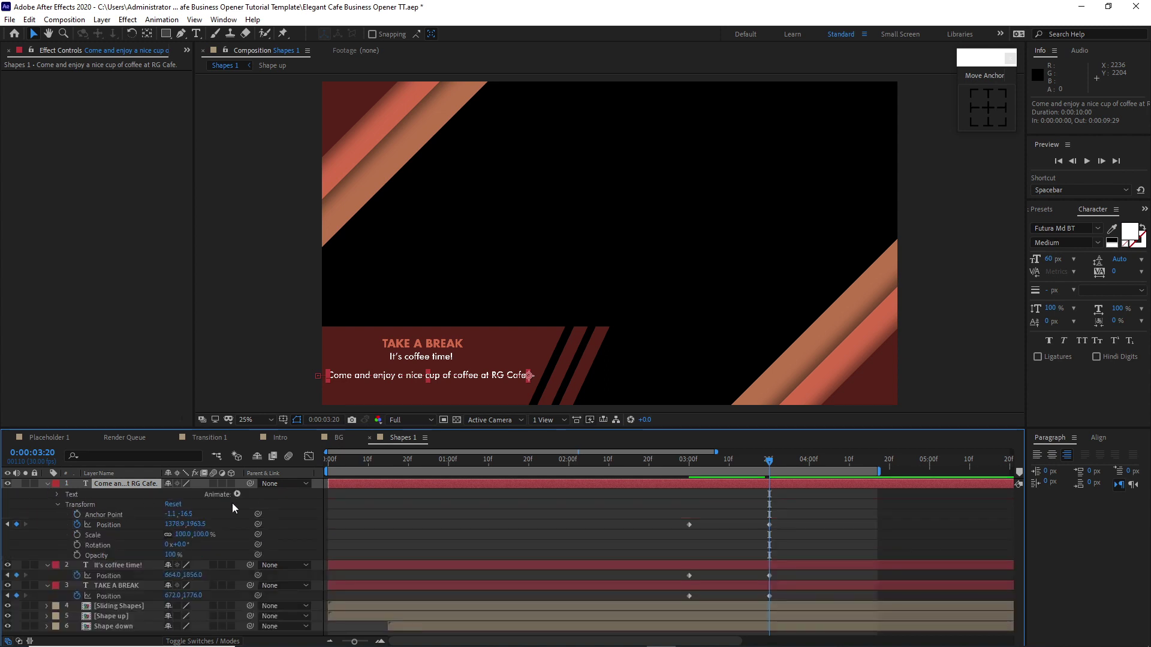
click(237, 494)
click(276, 409)
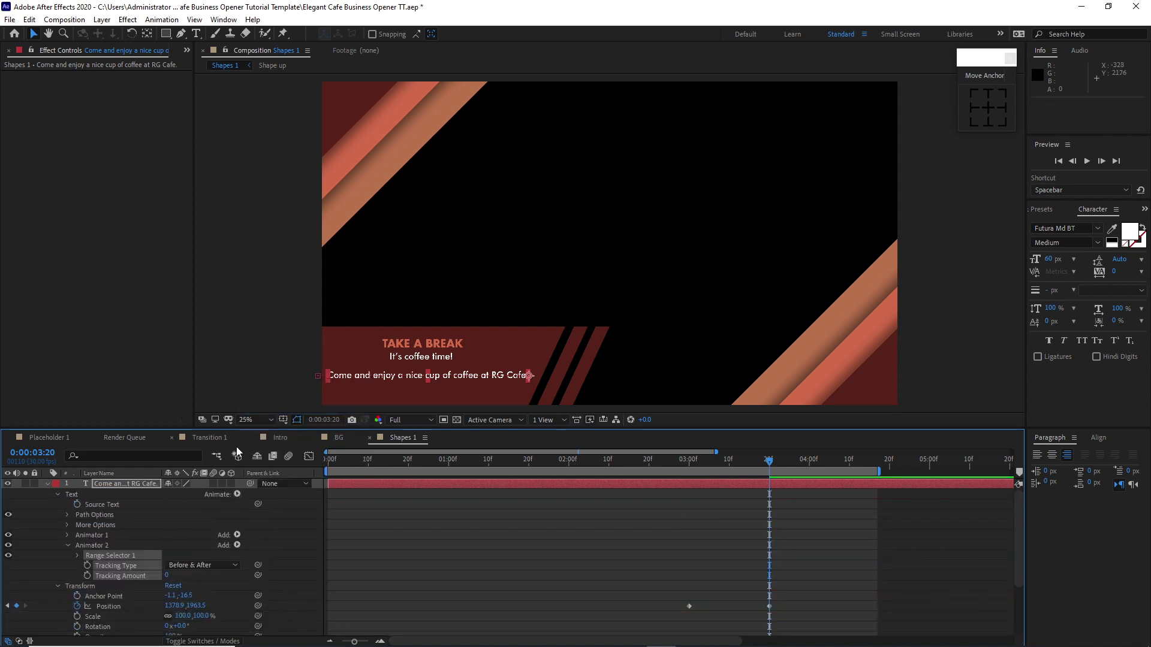
Keyframe the sentence's Tracking Type and Tracking Amount at 0:00:03:20, and set Tracking Amount to 130 at 0:00:03:00.
click(87, 575)
click(87, 565)
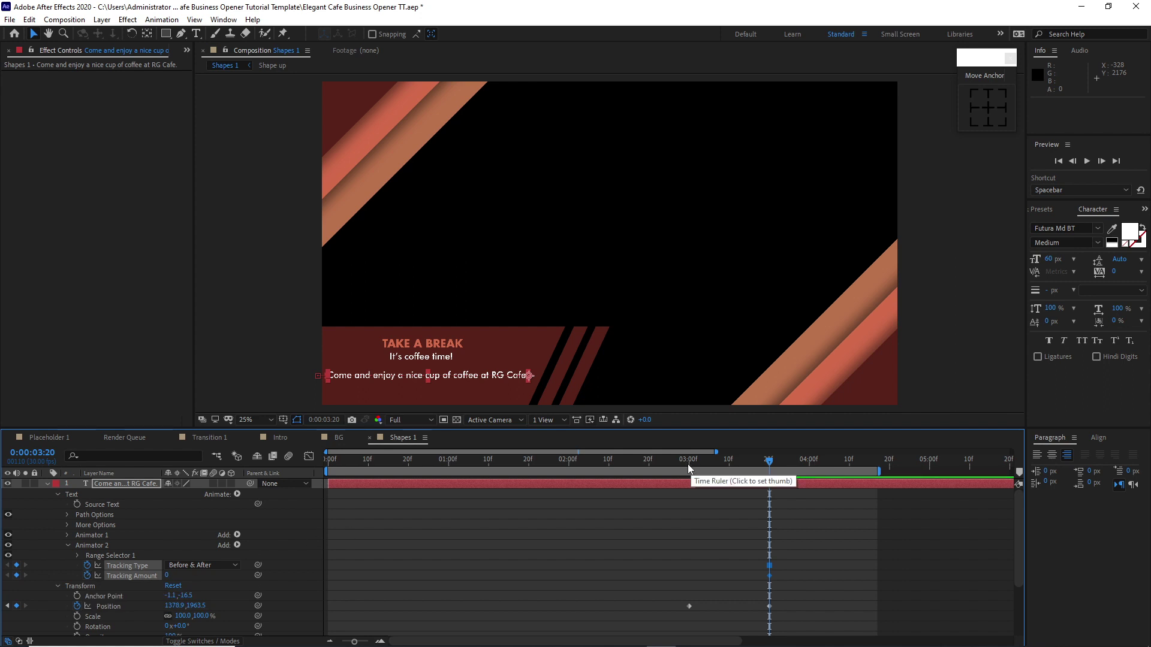
click(688, 463)
drag(168, 576, 235, 566)
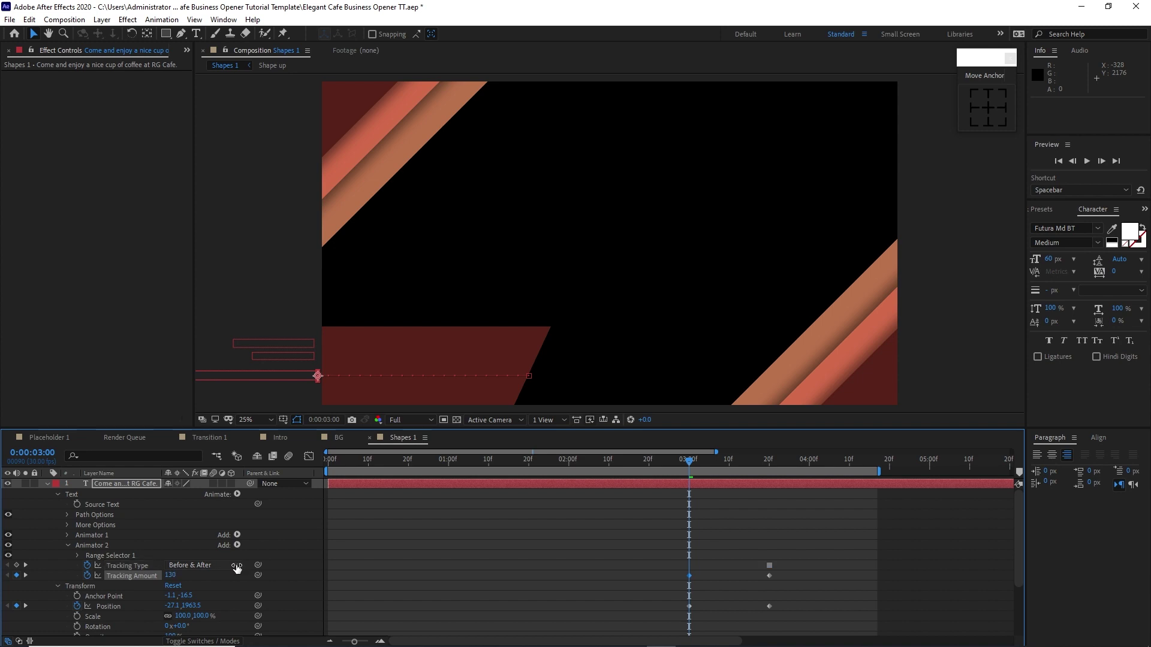
Recolour only the words "RG Cafe." in the sentence dark grey by sampling with the eyedropper.
drag(492, 376, 539, 375)
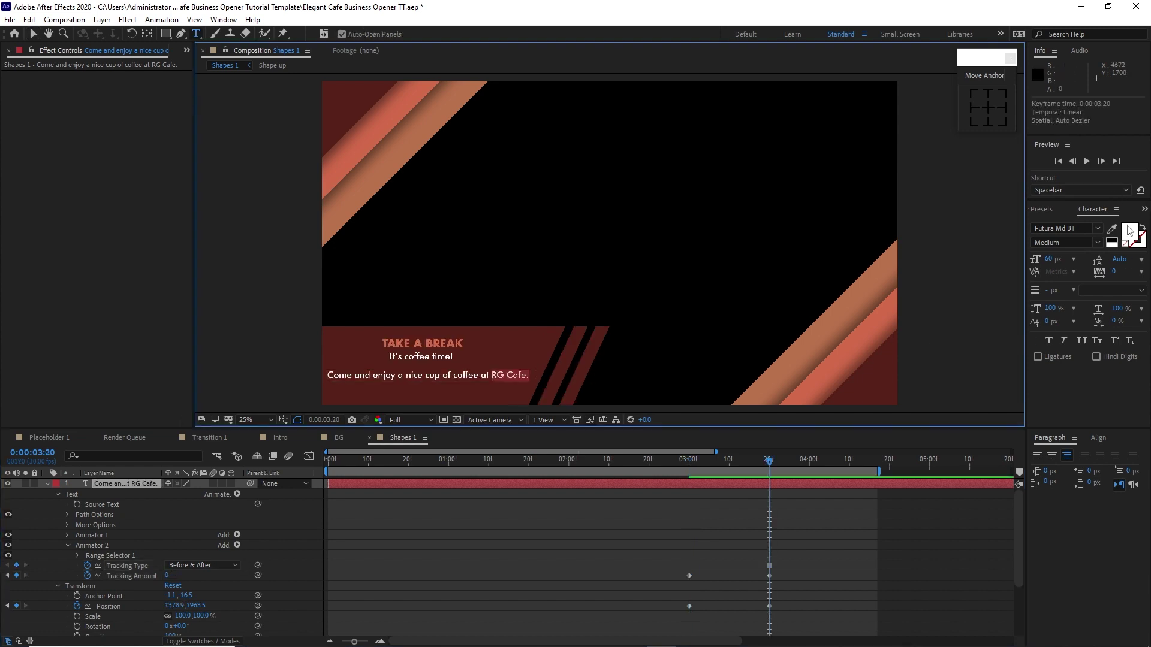
click(1084, 210)
click(1111, 230)
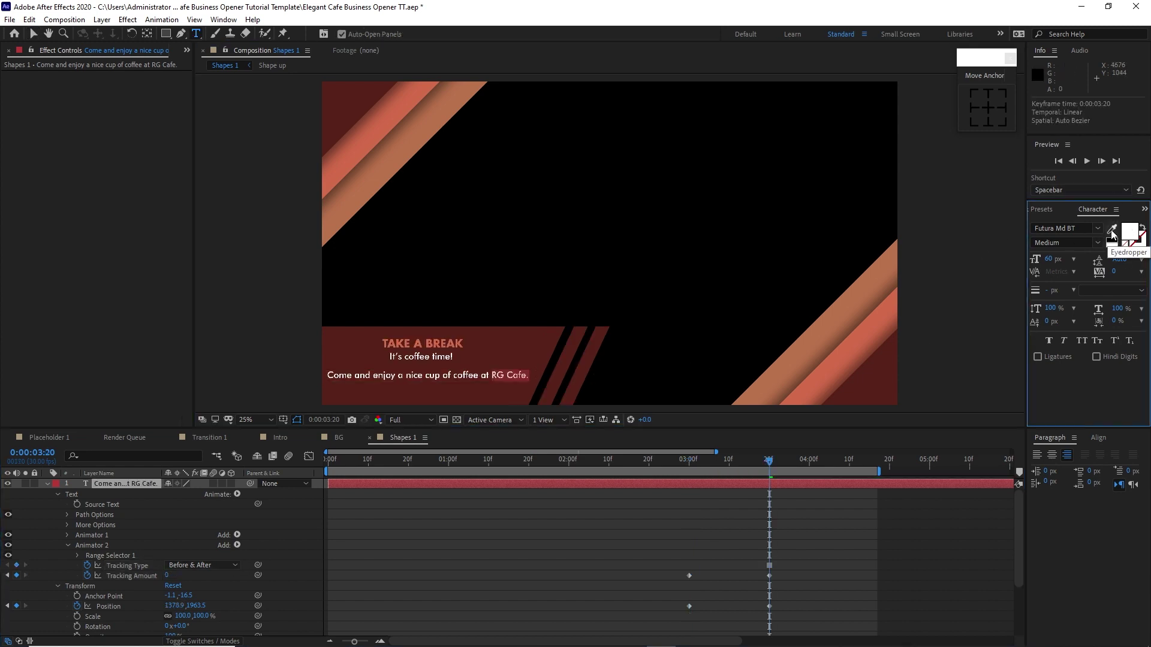
click(961, 247)
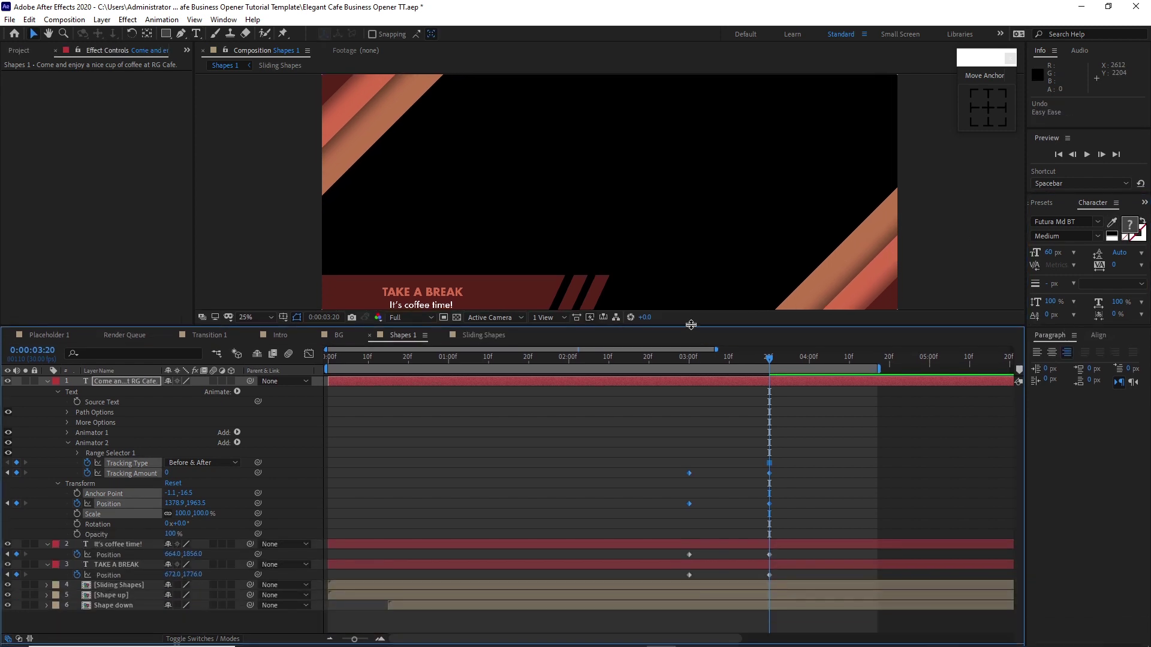
Apply Easy Ease to the text layers' position and tracking keyframes and adjust their speed curves in the graph editor.
drag(691, 324, 691, 321)
drag(681, 454, 785, 577)
key(F9)
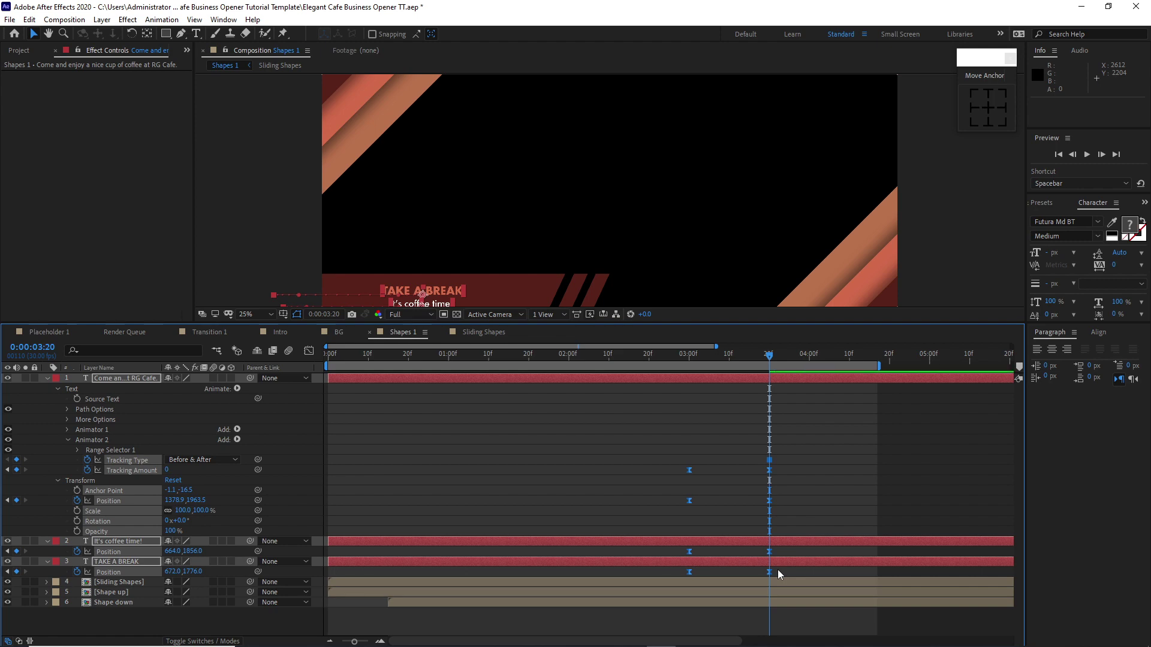
click(309, 351)
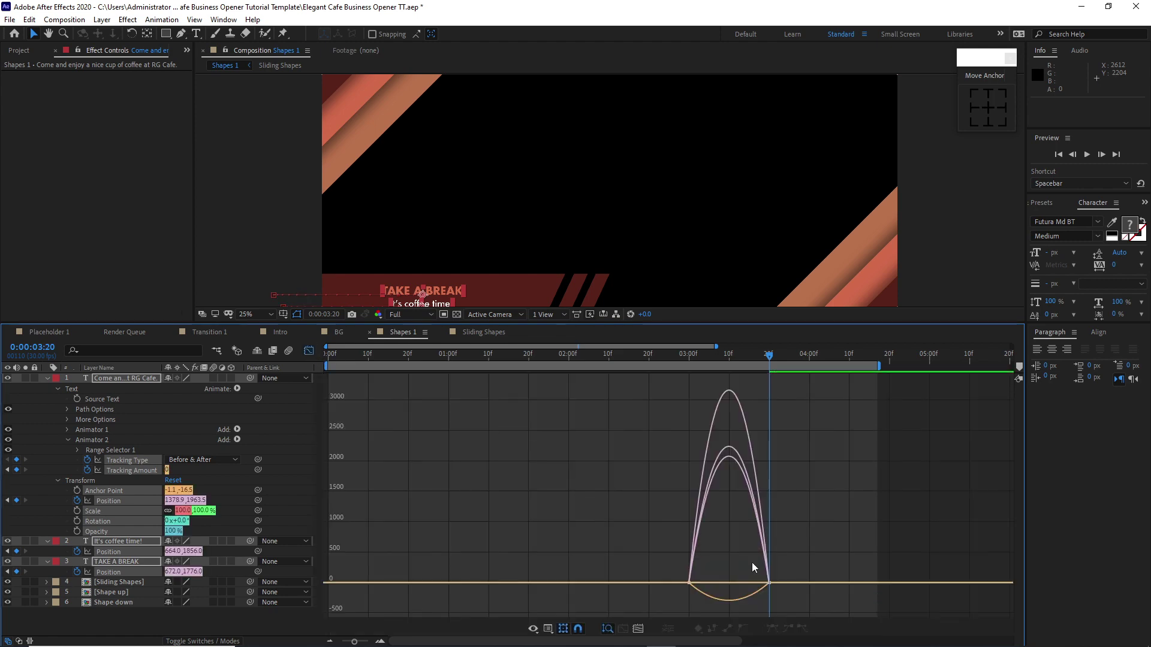
drag(754, 567, 728, 589)
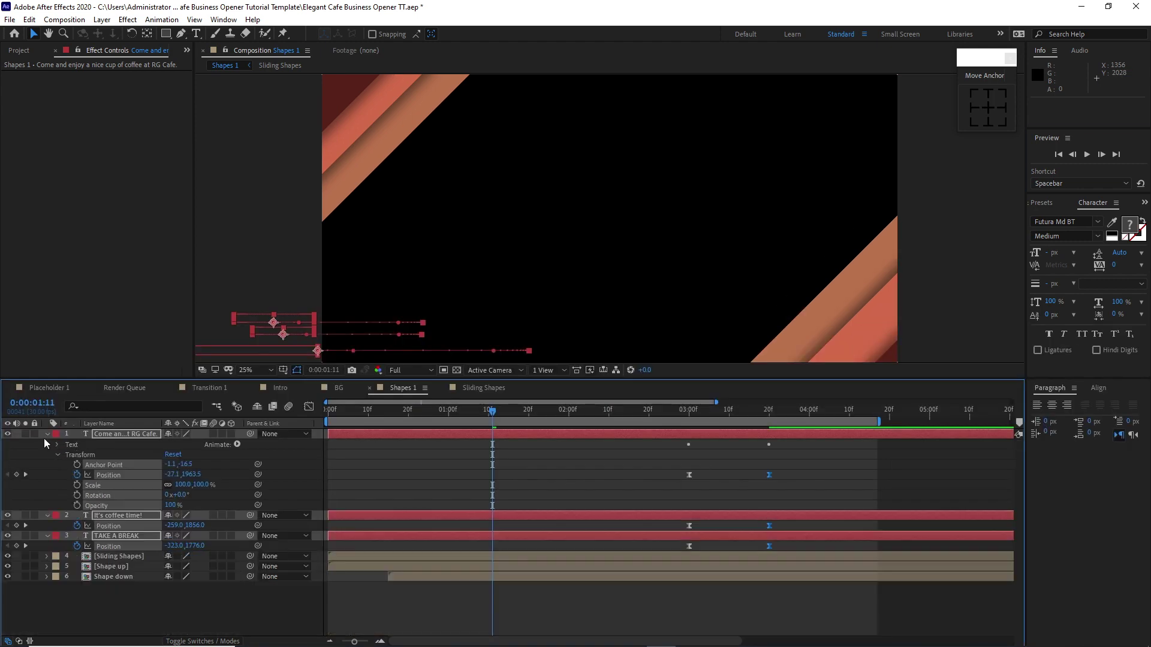
click(46, 436)
Create a 3840 x 2160, 30 fps, 10-second composition named Main 1 and add Placeholder 1 to it.
click(66, 20)
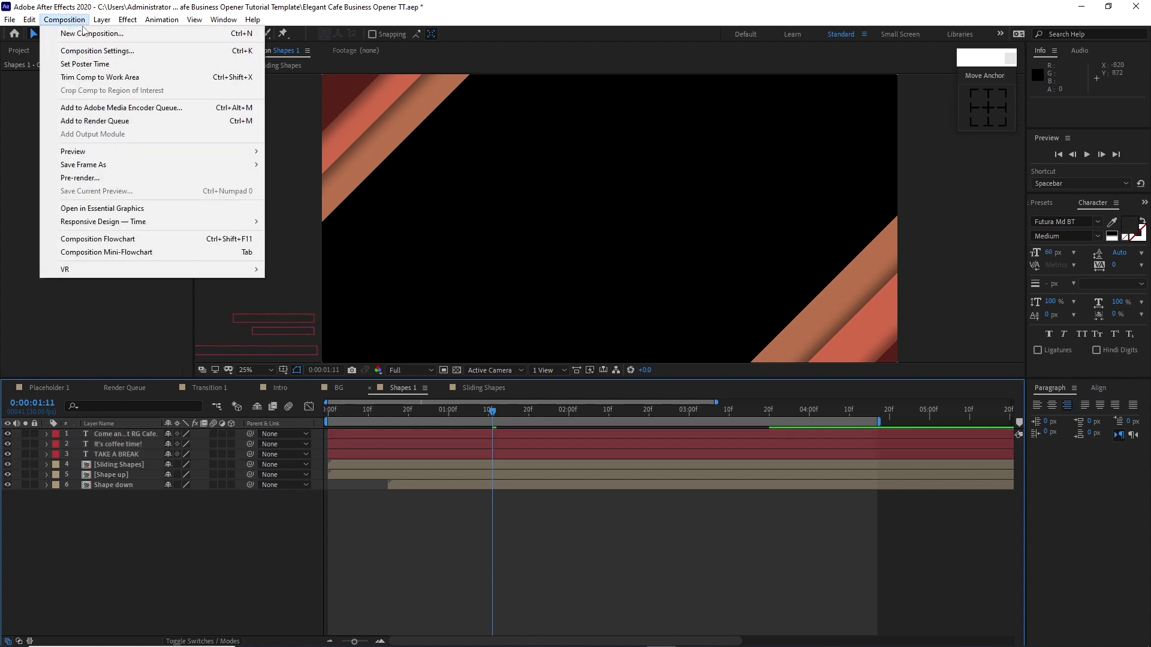
click(90, 33)
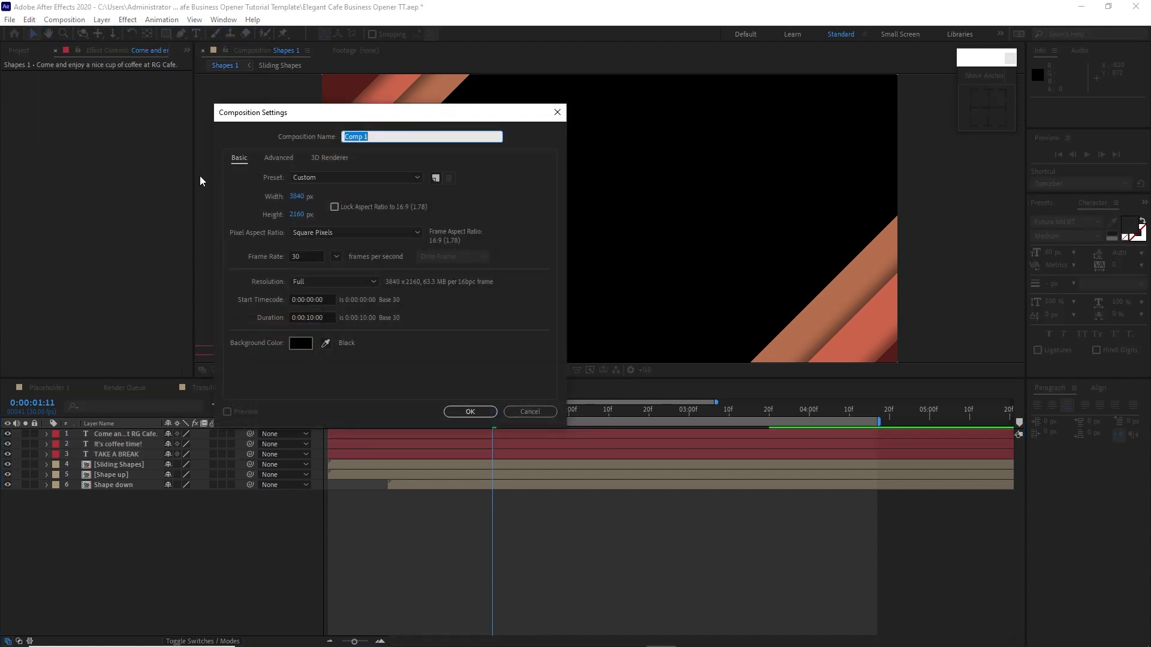
key(BackSpace)
text(Main 1)
click(469, 412)
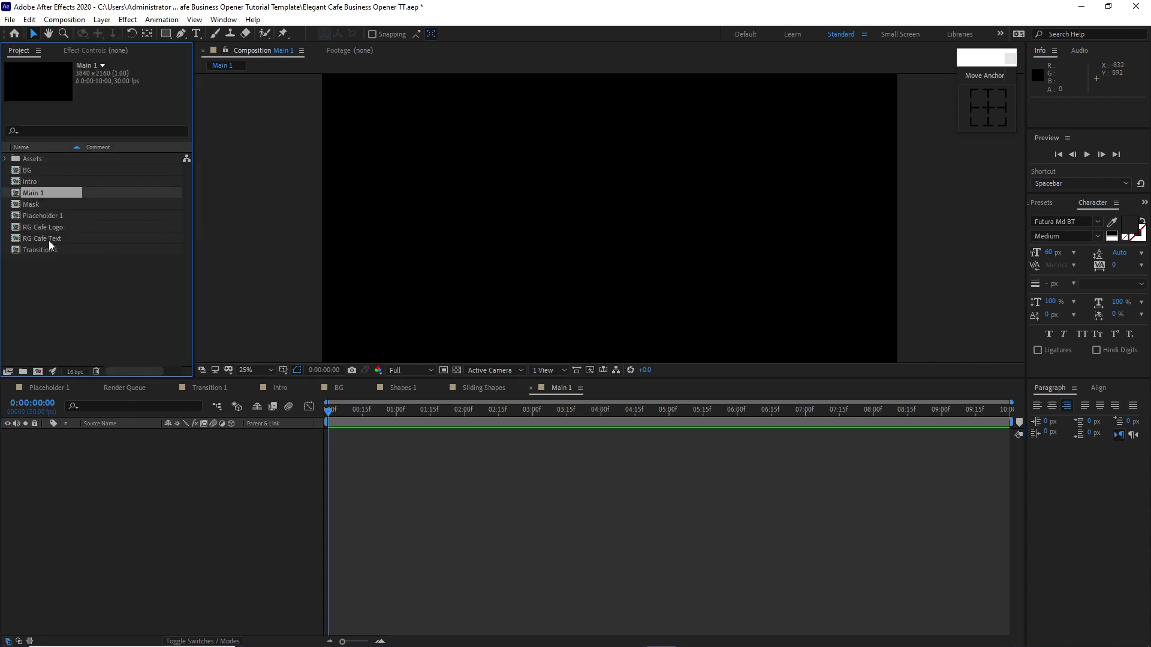
drag(42, 216, 81, 447)
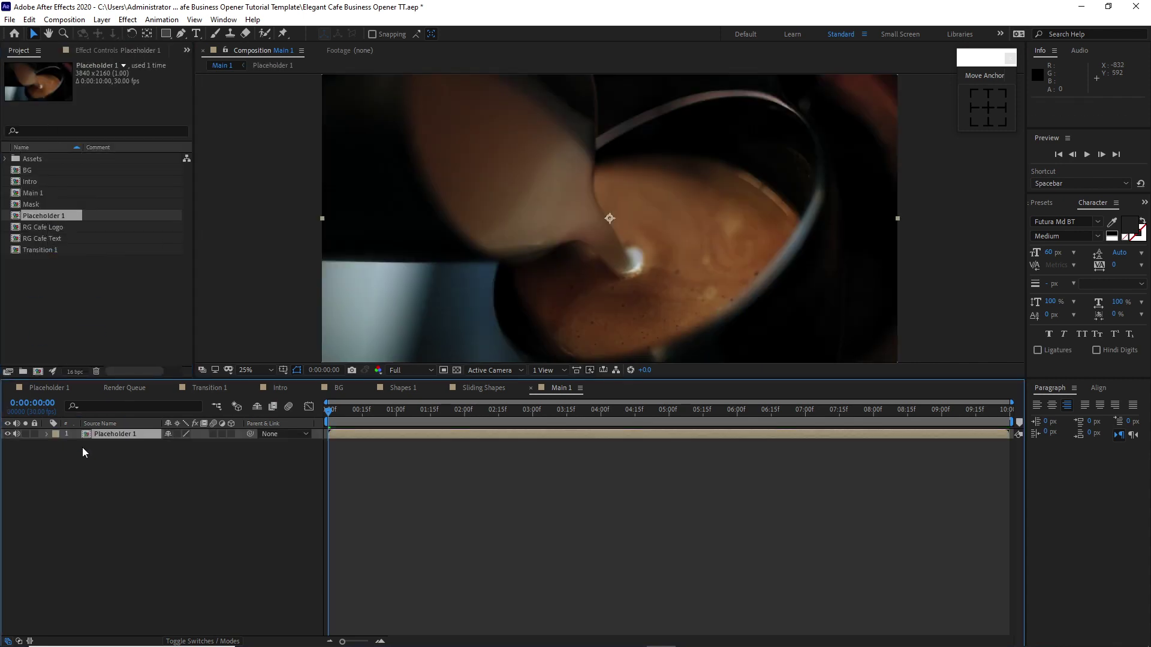
drag(686, 380, 687, 425)
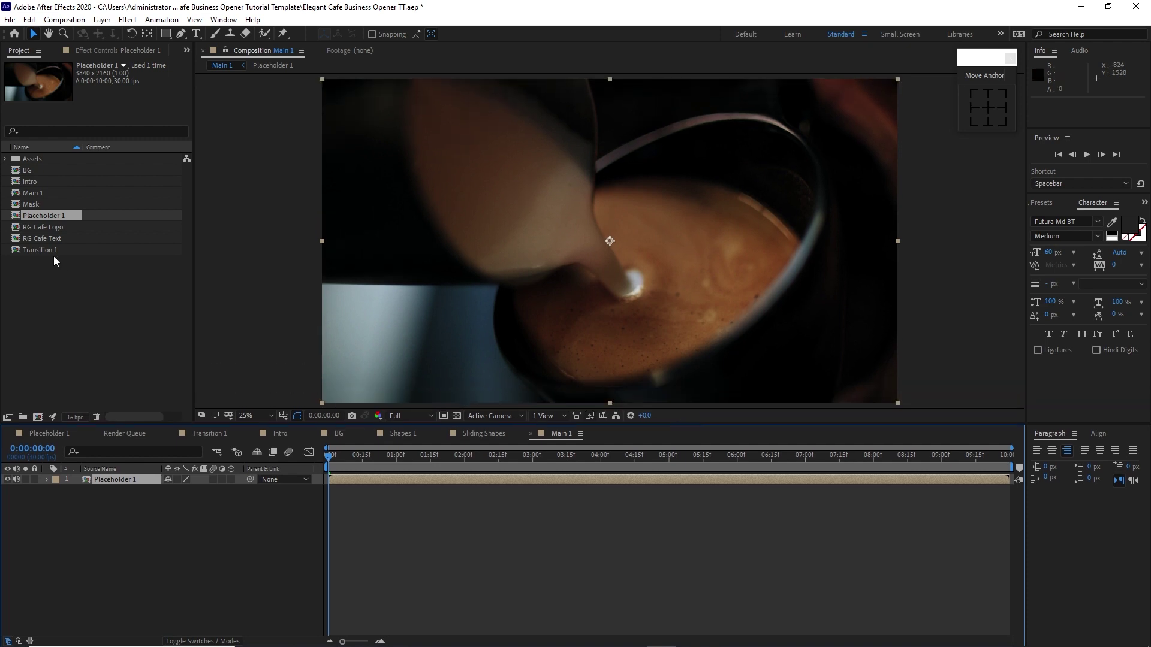
Move the Shape up, Shapes 1 and Sliding Shapes comps out of the Other folder and add Shapes 1 above Placeholder 1 in Main 1.
click(5, 159)
click(17, 171)
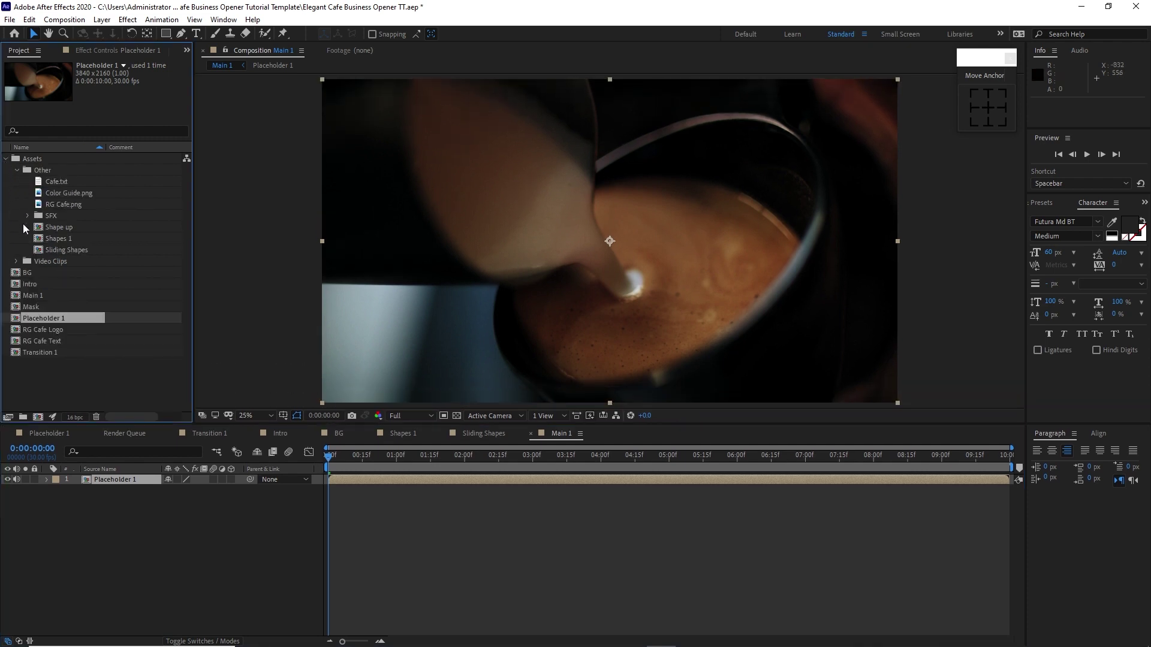
drag(23, 224, 45, 250)
drag(45, 250, 75, 377)
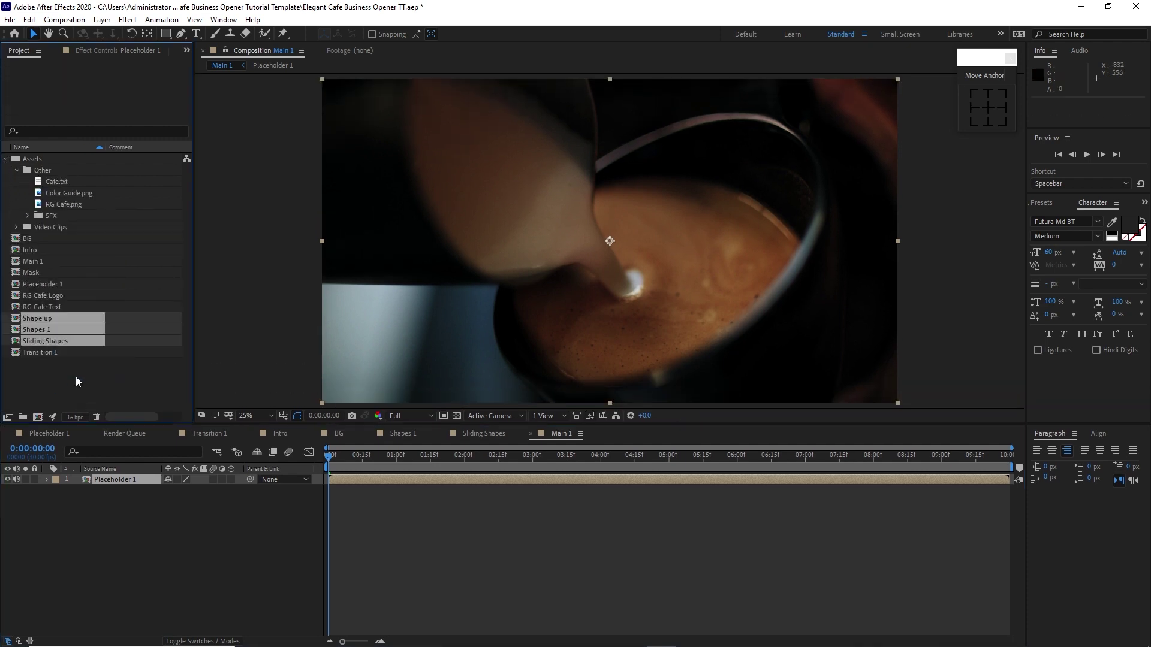
click(6, 160)
click(77, 333)
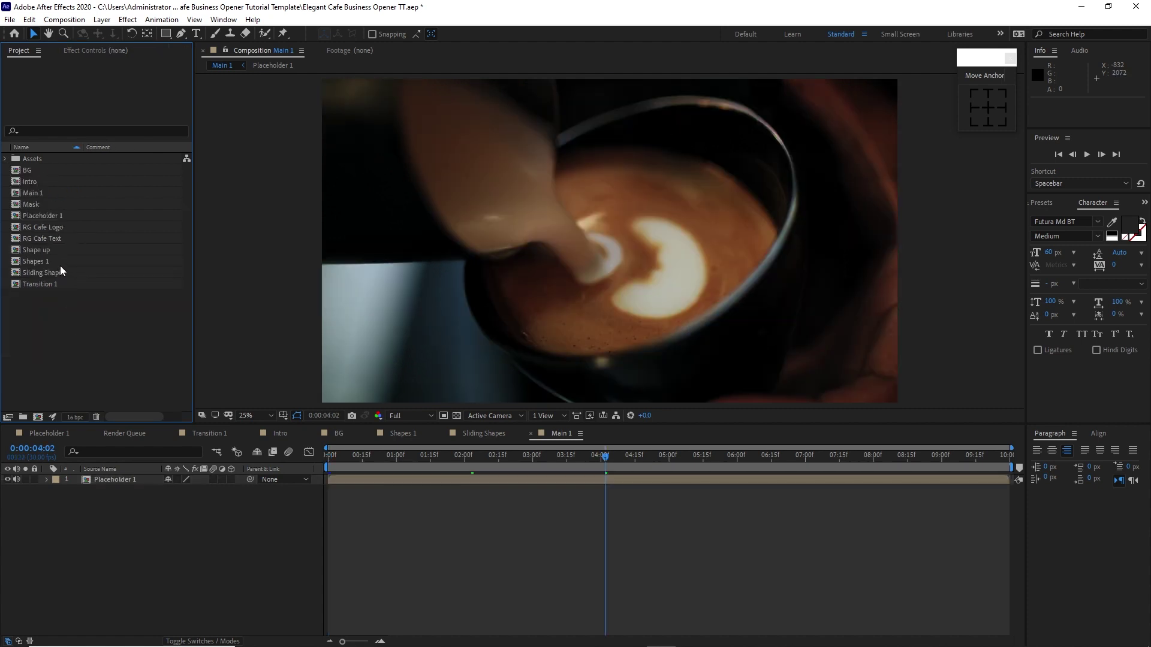
drag(58, 261, 176, 505)
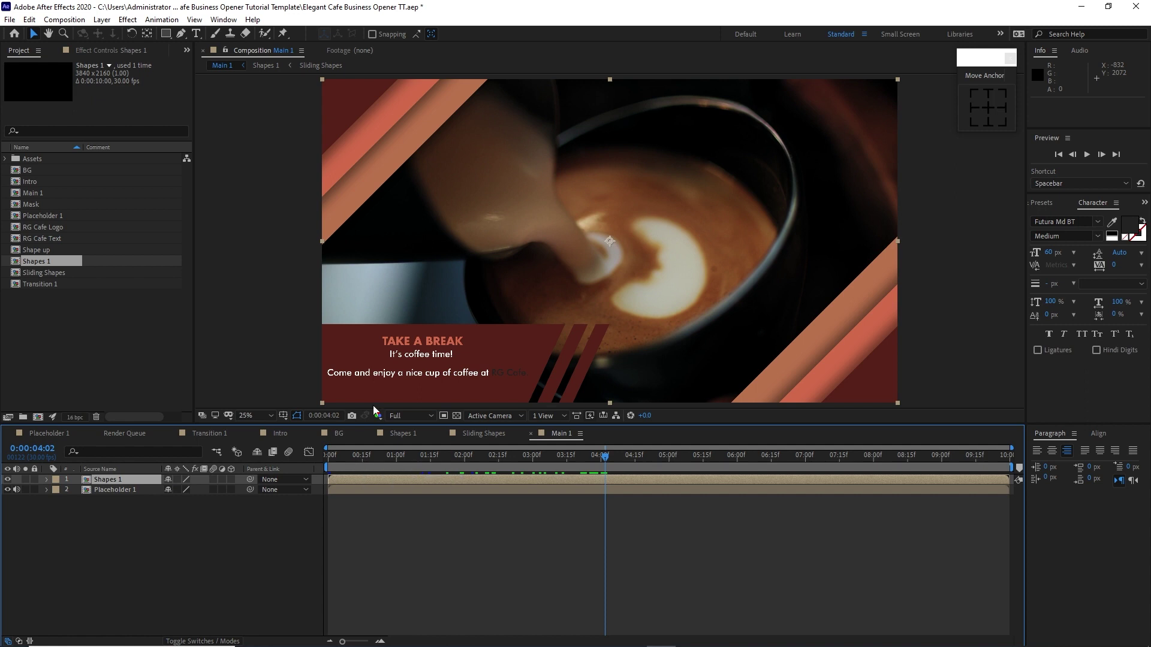
key(comma)
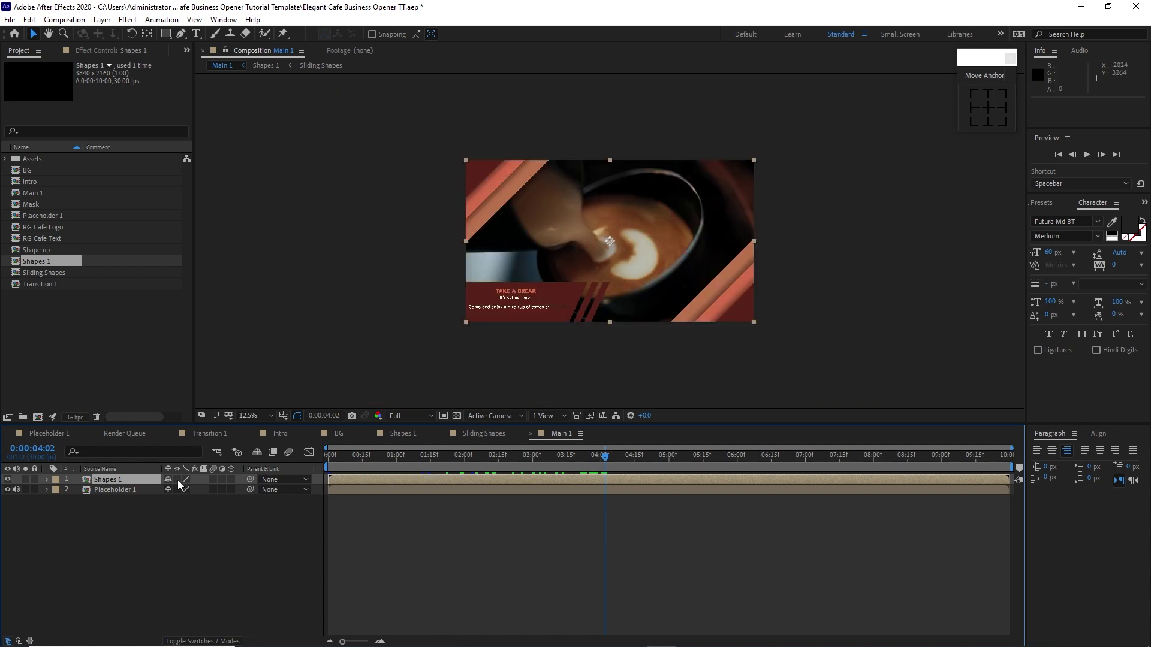
Add Color Guide.png from the Other assets folder as the top layer of the Shapes 1 composition.
click(401, 437)
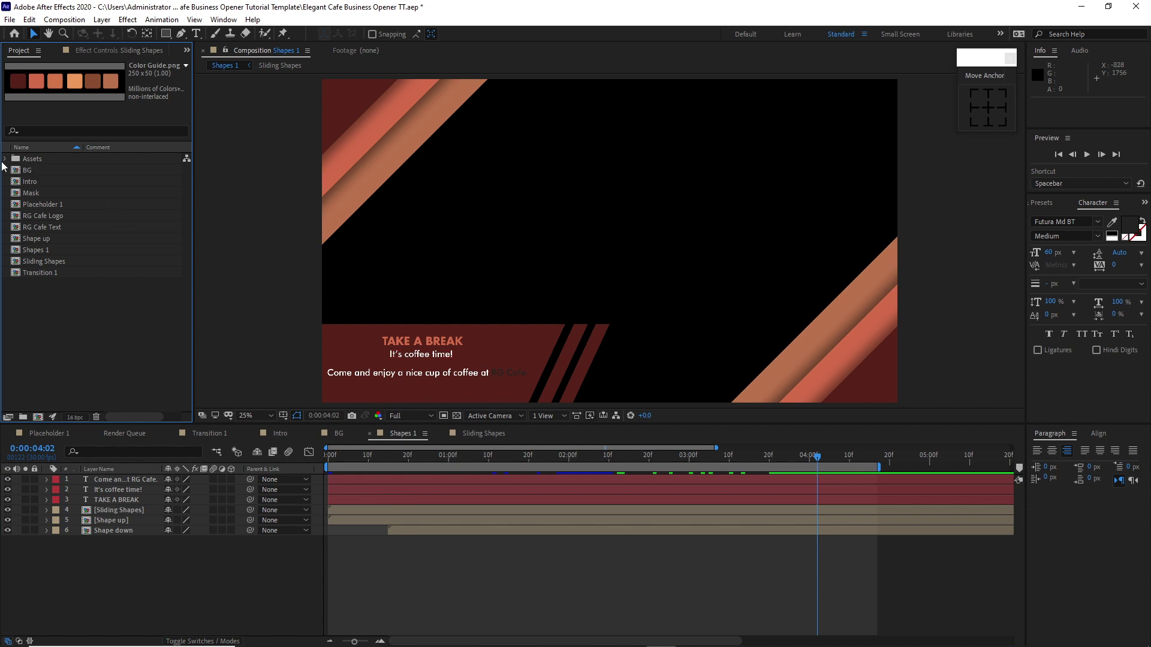
click(6, 159)
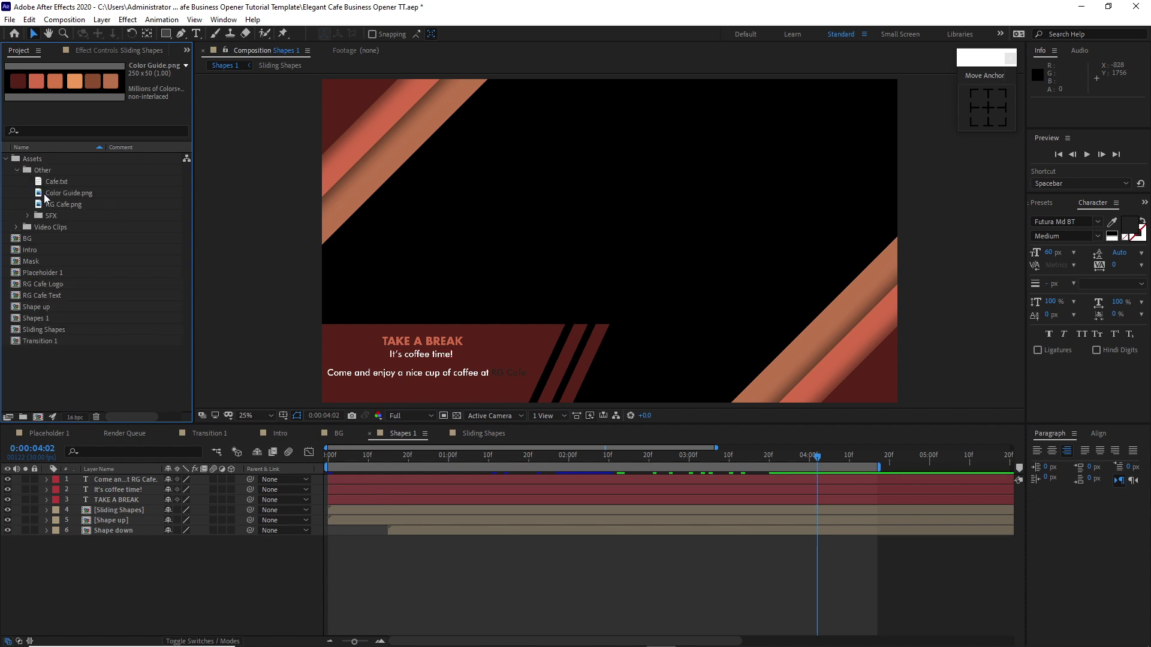
click(64, 190)
drag(65, 190, 107, 478)
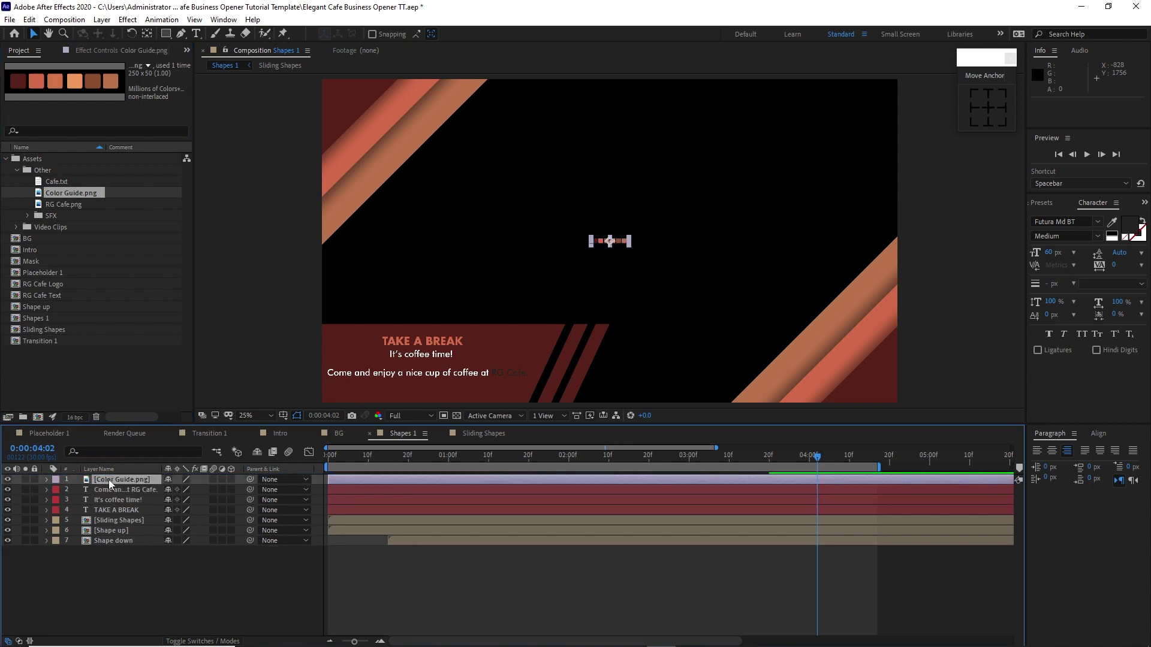
Scale the Color Guide layer to 200% and move it up near the frame's upper edge.
key(s)
click(184, 490)
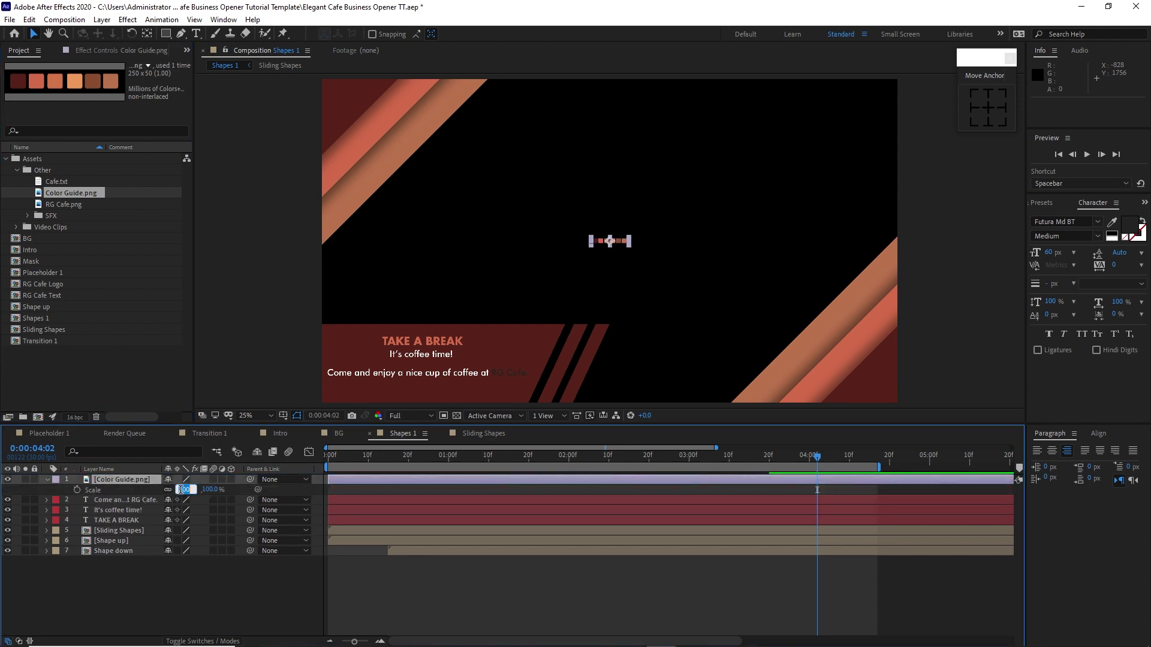
text(200)
key(Return)
drag(598, 243, 561, 96)
Apply the Gradient Ramp effect to the Sliding Shapes layer in Shapes 1.
click(131, 534)
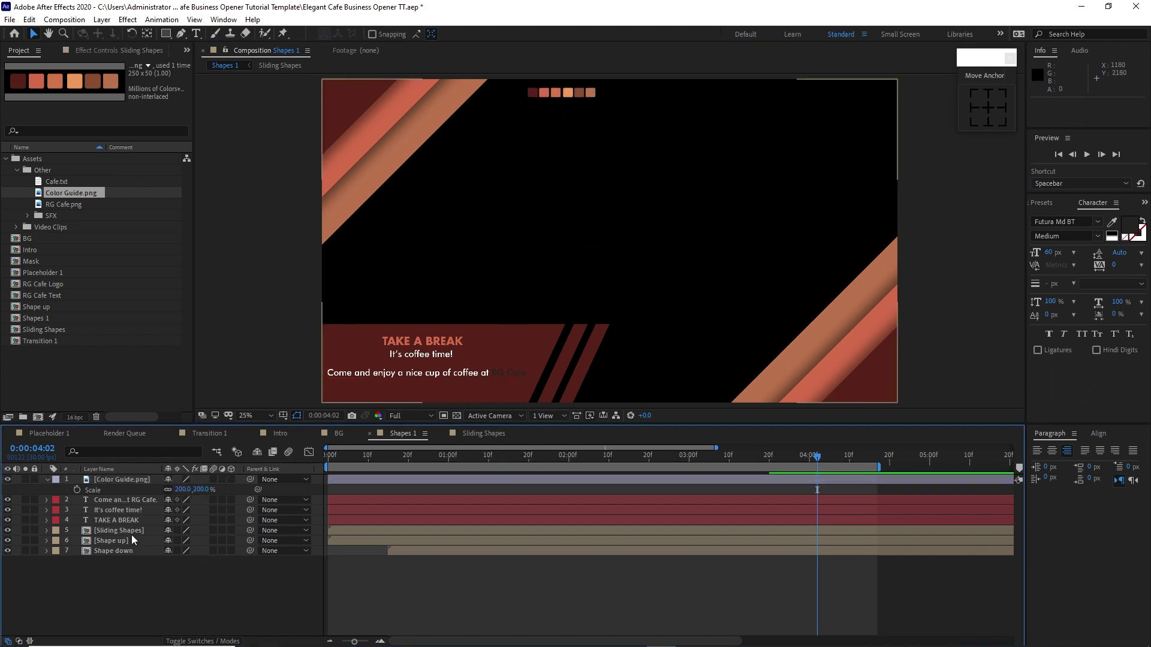
click(134, 532)
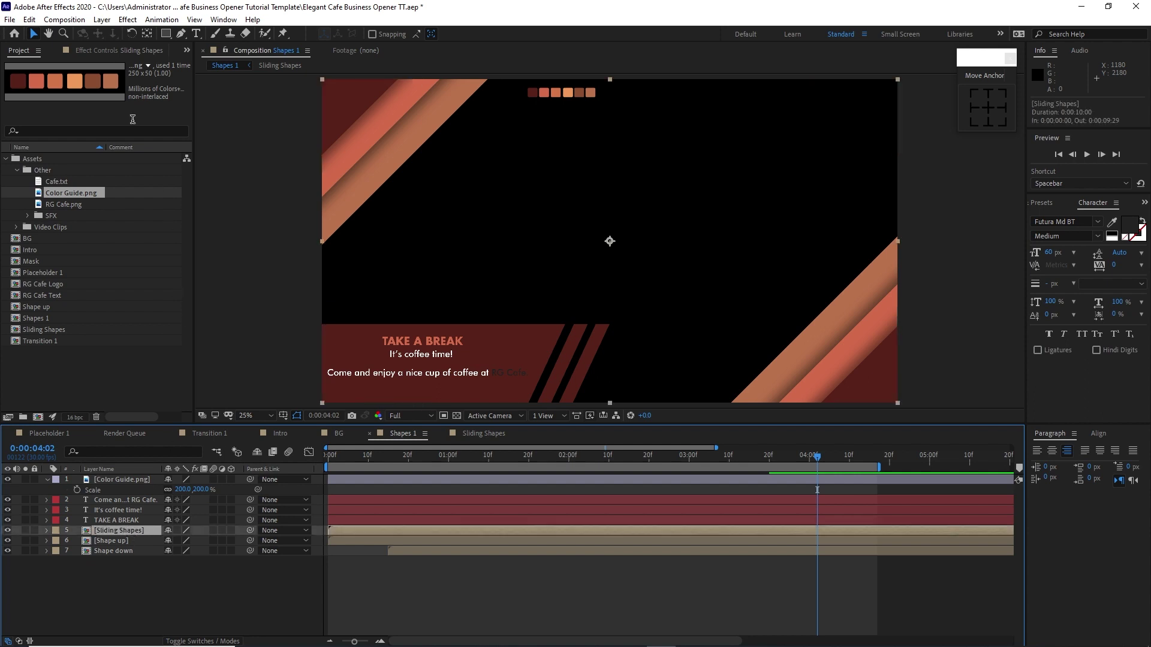
click(127, 19)
mouse_move(193, 201)
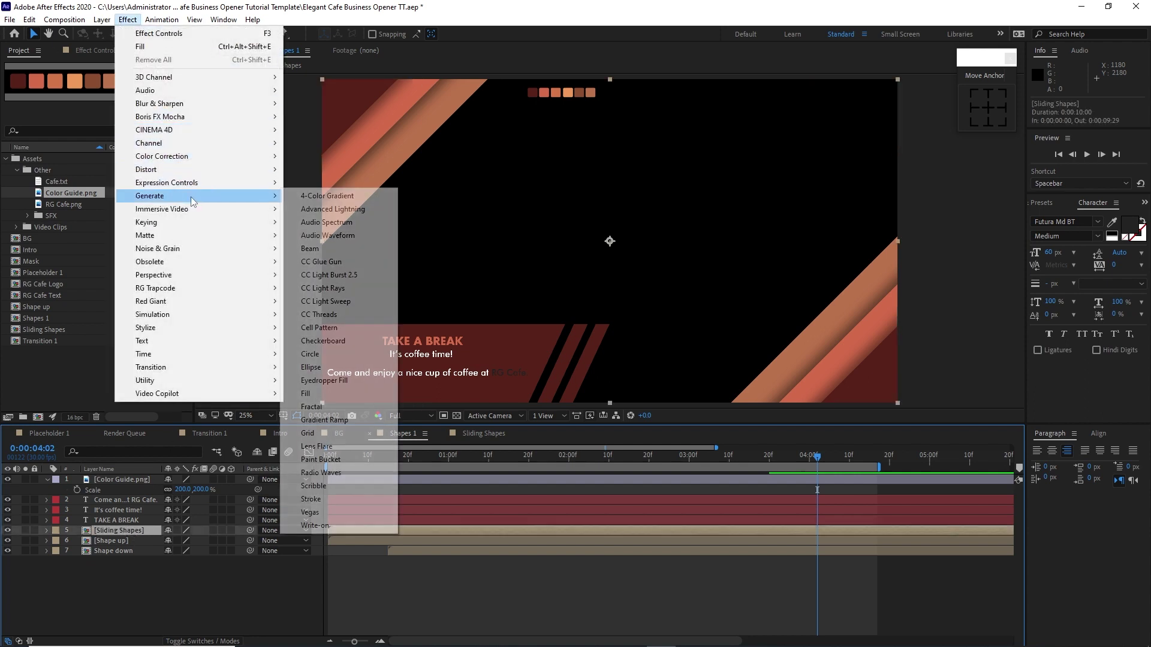
click(325, 420)
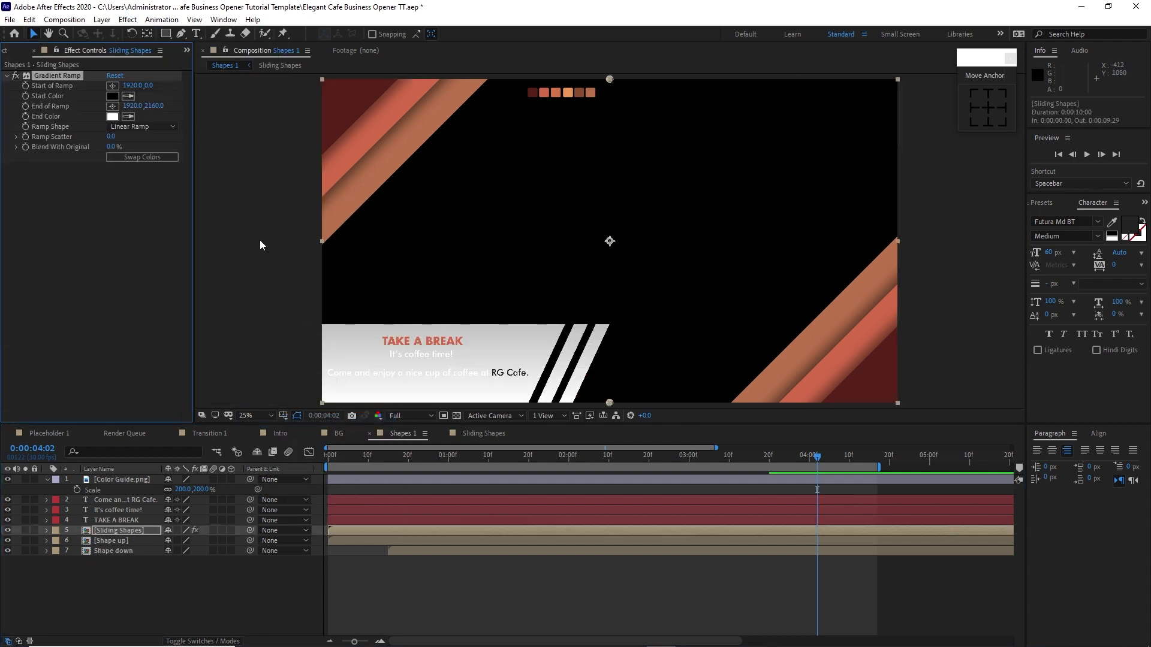
Sample the ramp's start color from the color guide's dark maroon first swatch and its end color from the last swatch.
click(127, 96)
click(531, 93)
click(131, 119)
click(590, 93)
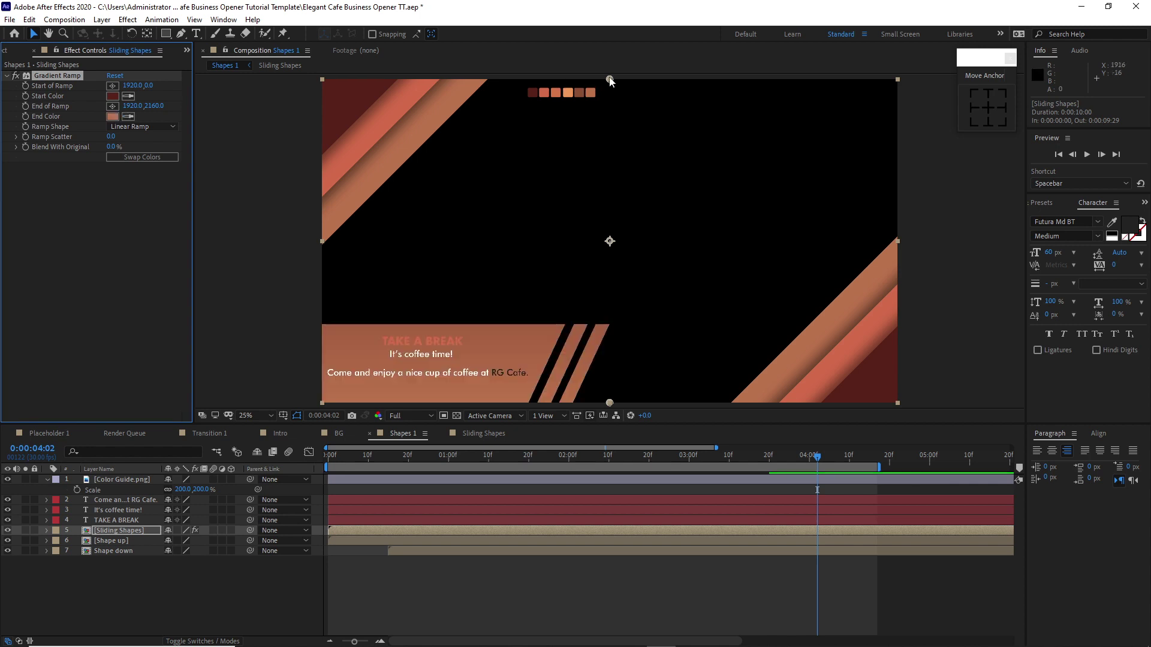
Move the ramp's start point down to about 1908, 1628 and resample its end color from the color guide's brown fifth swatch.
drag(609, 81, 608, 324)
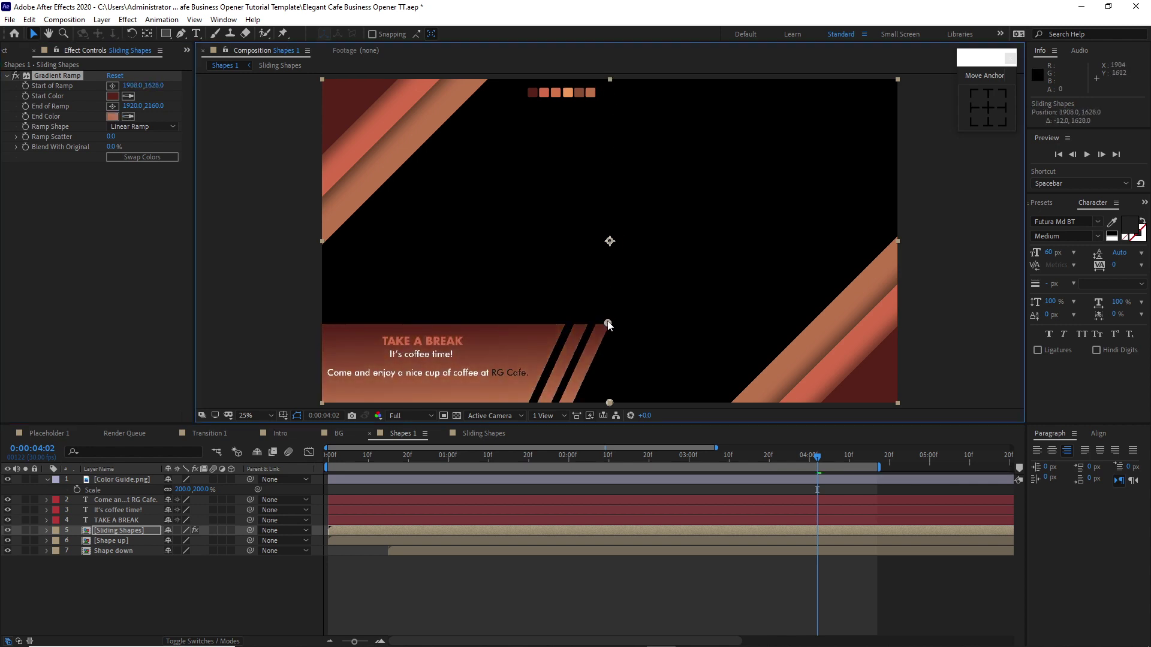
click(128, 117)
click(580, 93)
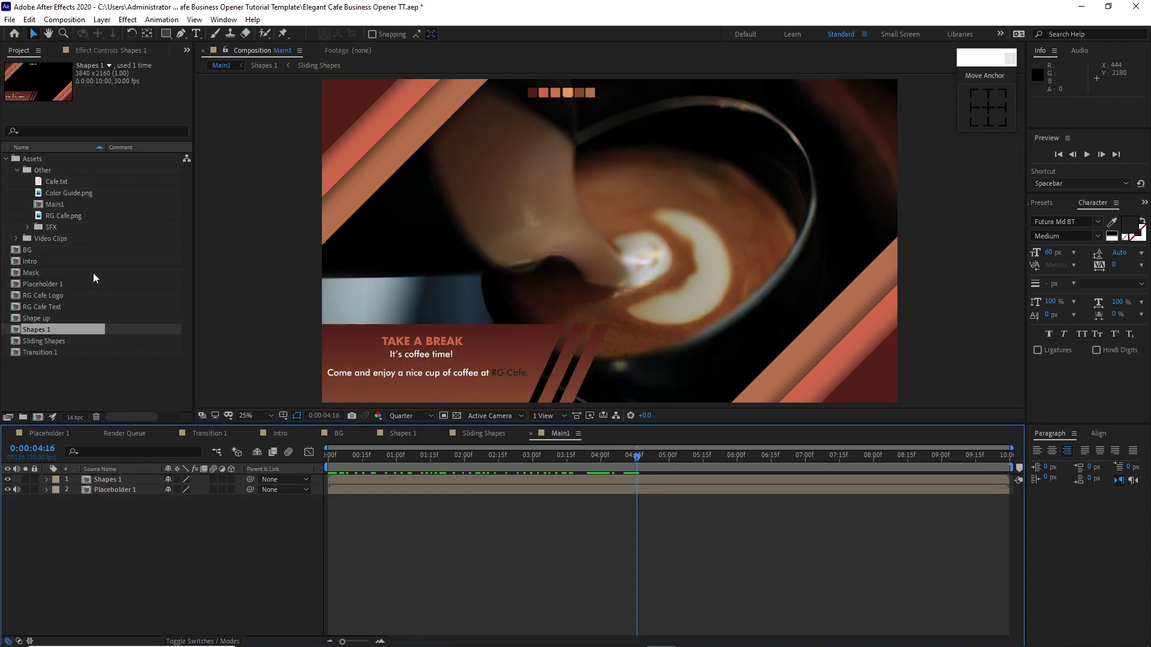
Move the Main1 composition out of the Other folder to the project's top level and collapse the Other and Assets folders.
drag(52, 205, 48, 369)
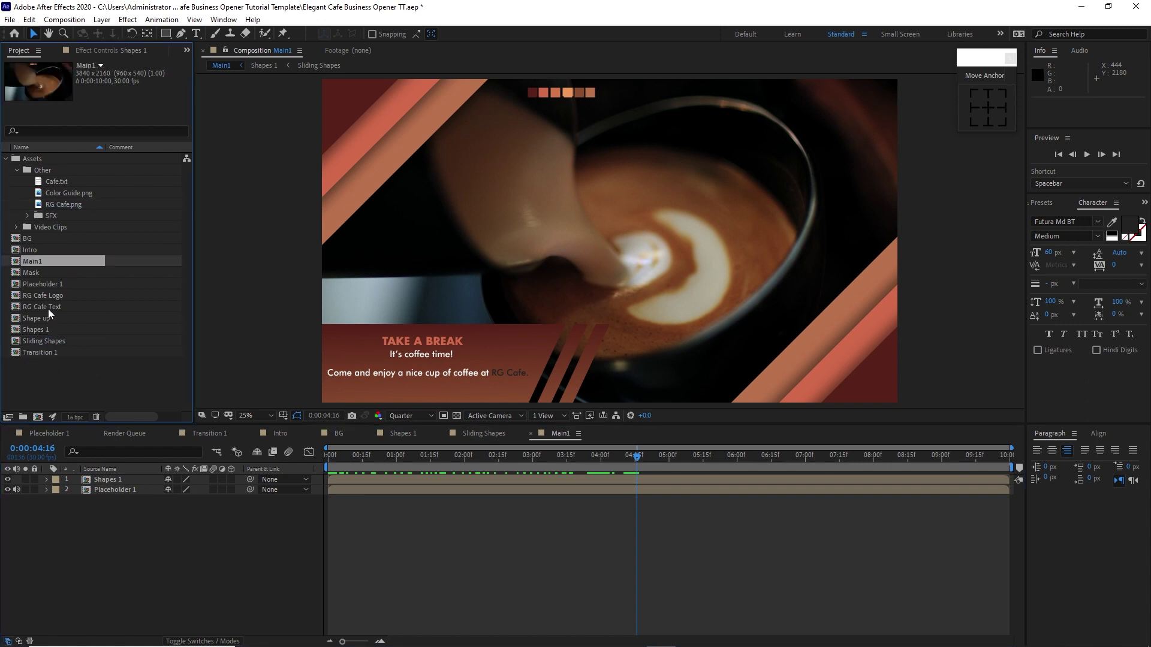
click(17, 171)
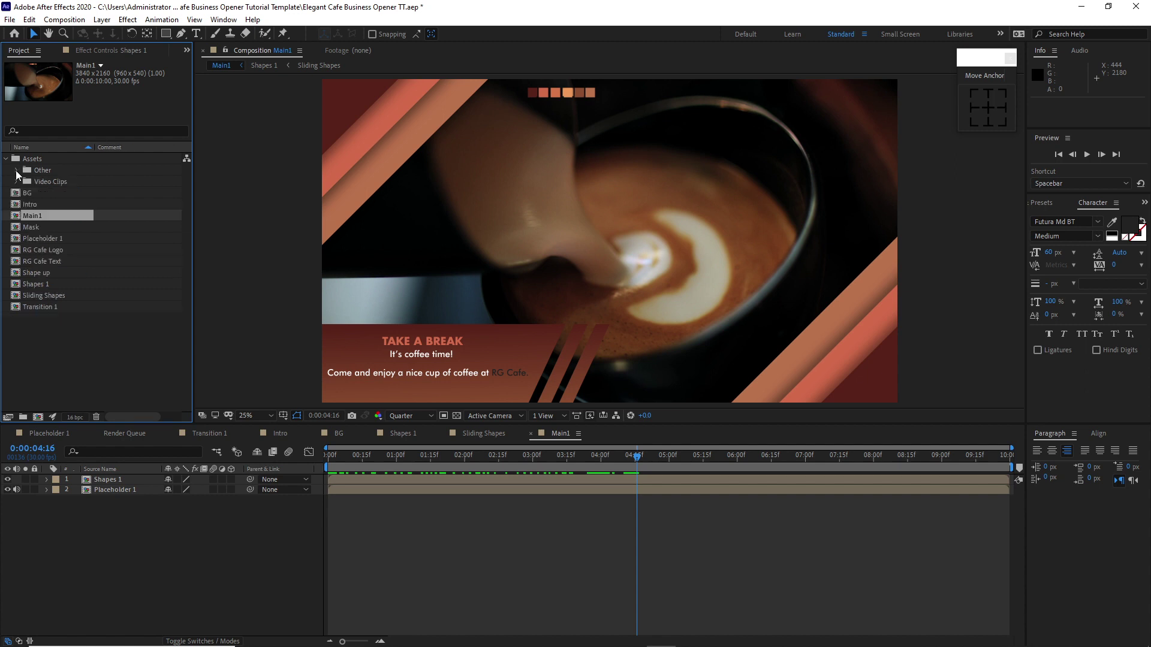
click(6, 158)
Create a project folder named Scene 1 at the top level.
click(45, 308)
click(22, 418)
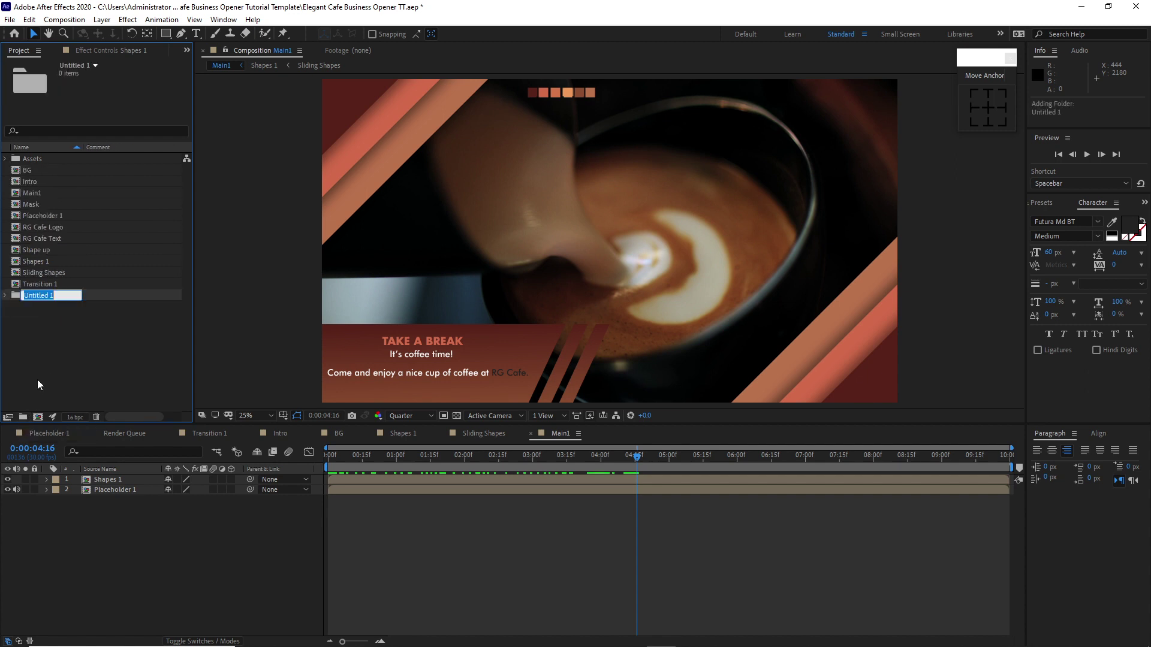
text(Scene 1)
click(35, 376)
Move all the loose compositions, from BG through Transition 1, into the Scene 1 folder.
drag(7, 174, 61, 250)
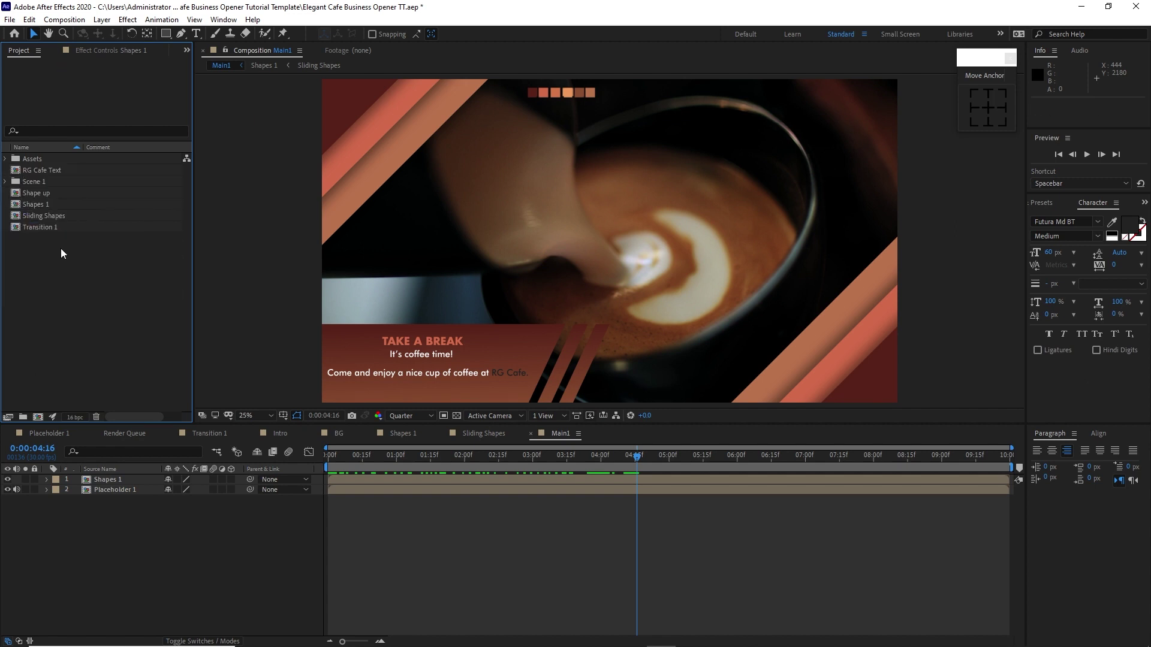
drag(41, 170, 40, 182)
drag(70, 233, 36, 182)
drag(34, 183, 31, 173)
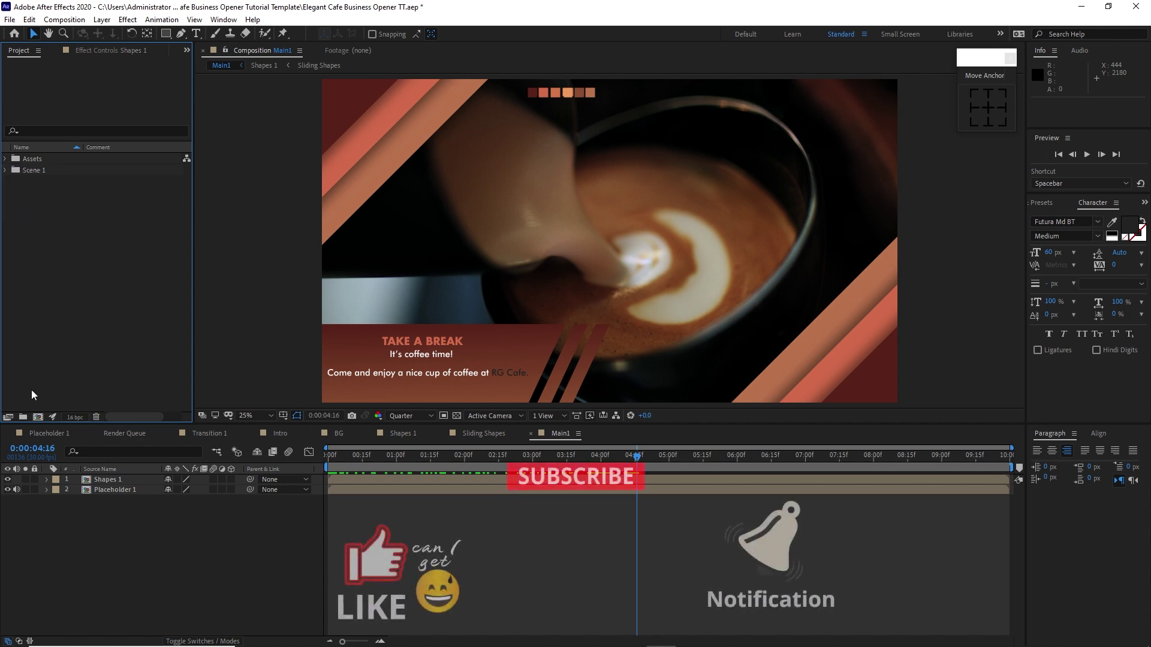
Create a second project folder named Scene 2.
click(23, 416)
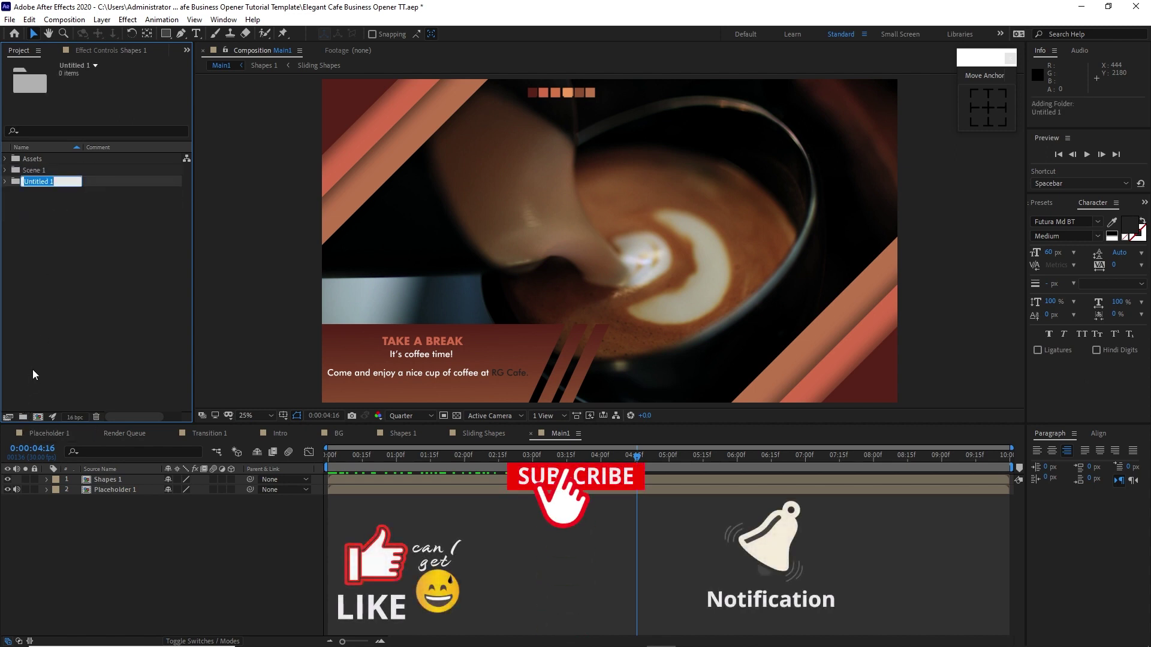
text(Sce)
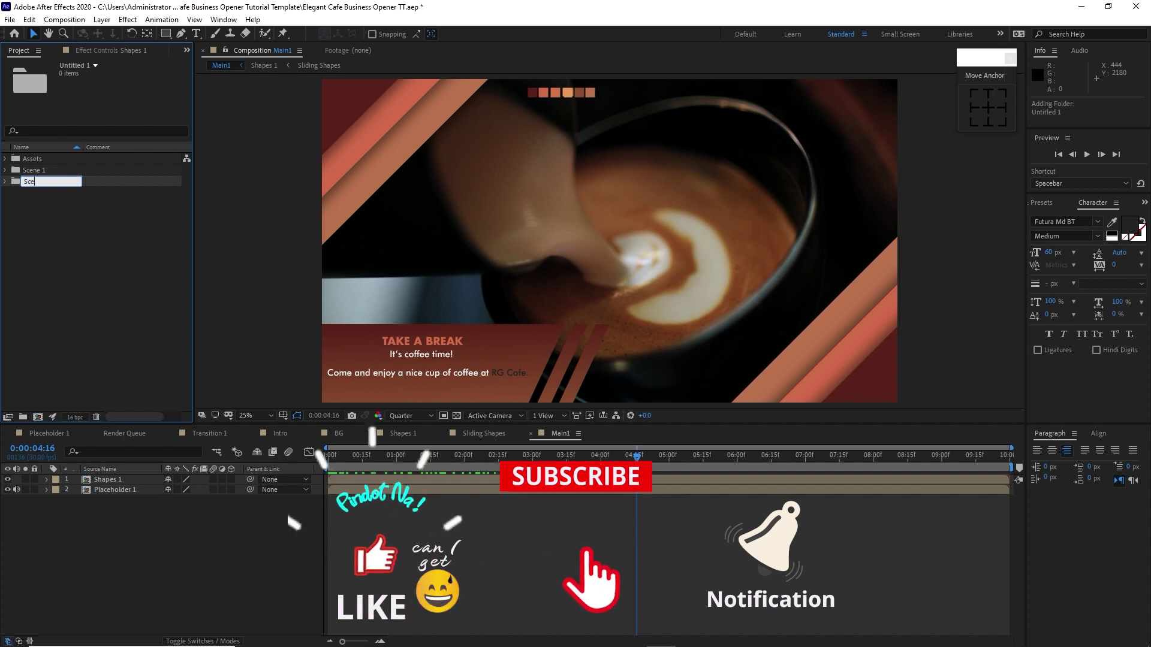
text(ne 2)
key(Return)
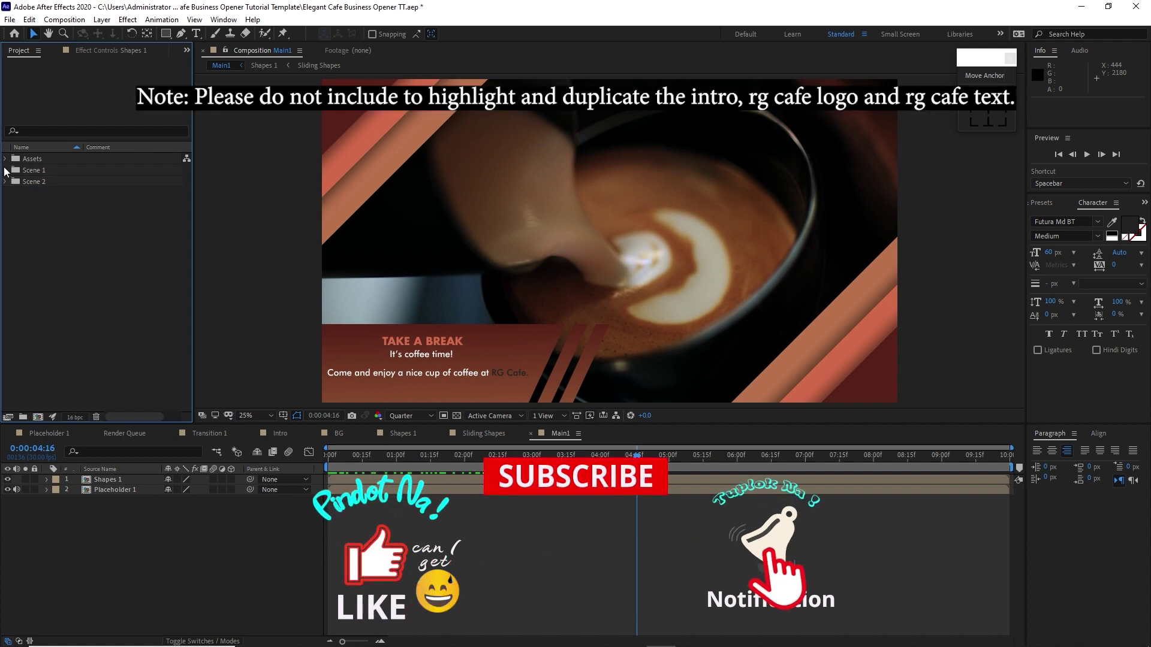
Duplicate all the compositions in the Scene 1 folder and move the duplicates into Scene 2.
click(6, 171)
drag(7, 178, 86, 300)
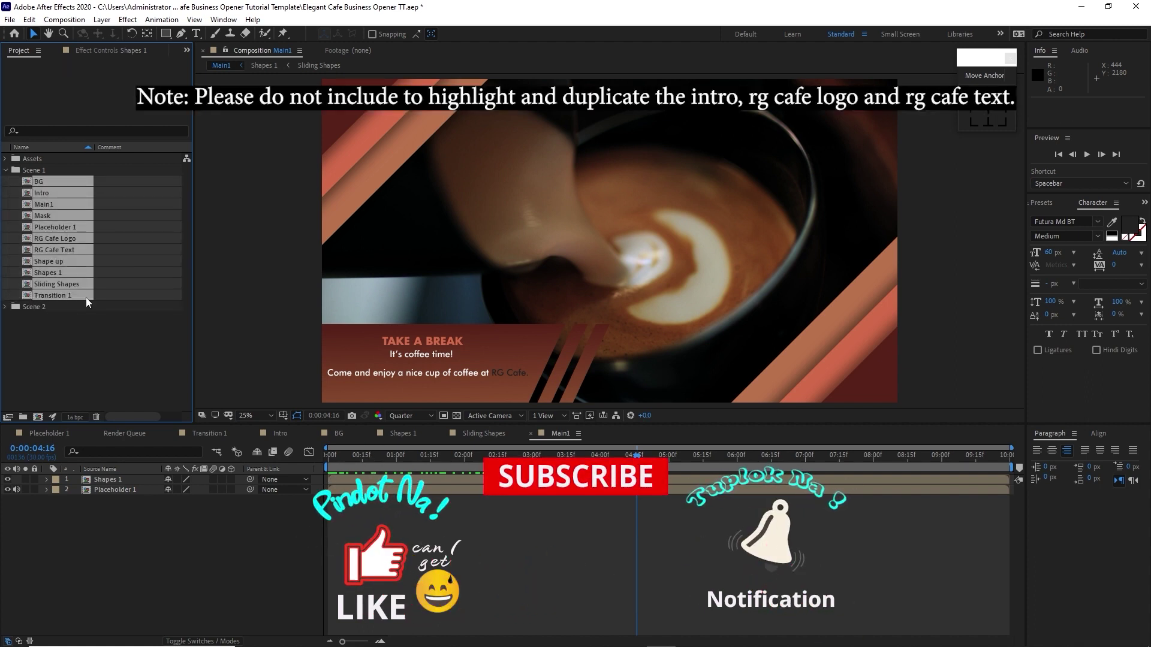
click(29, 19)
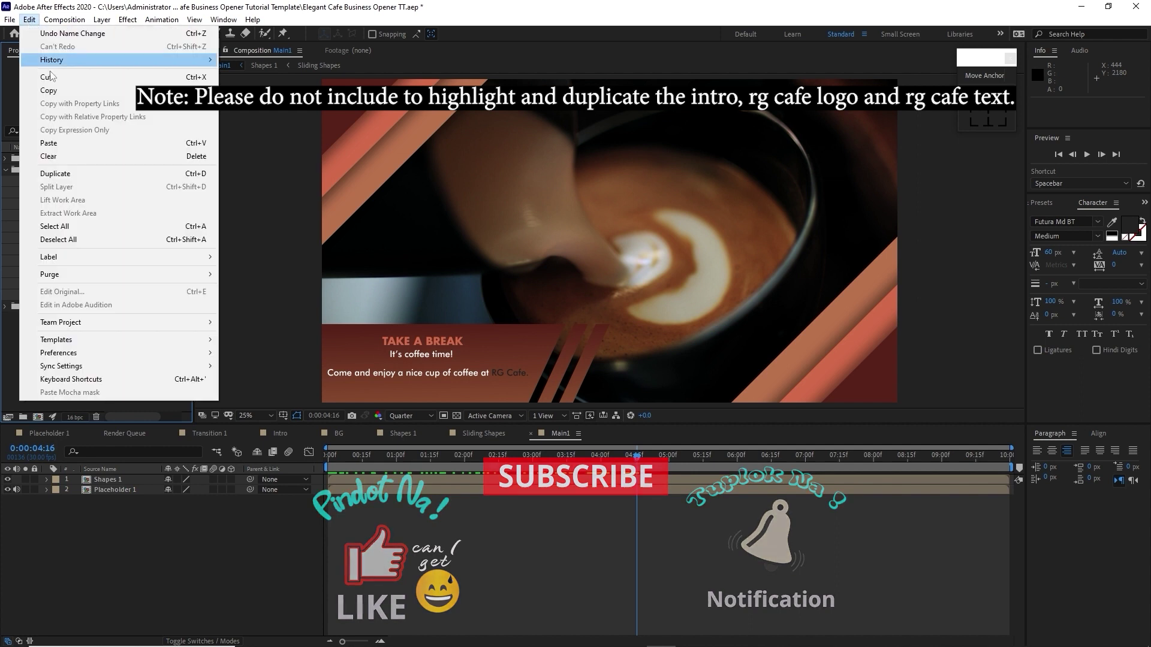
click(75, 175)
scroll(189, 324, down, 2)
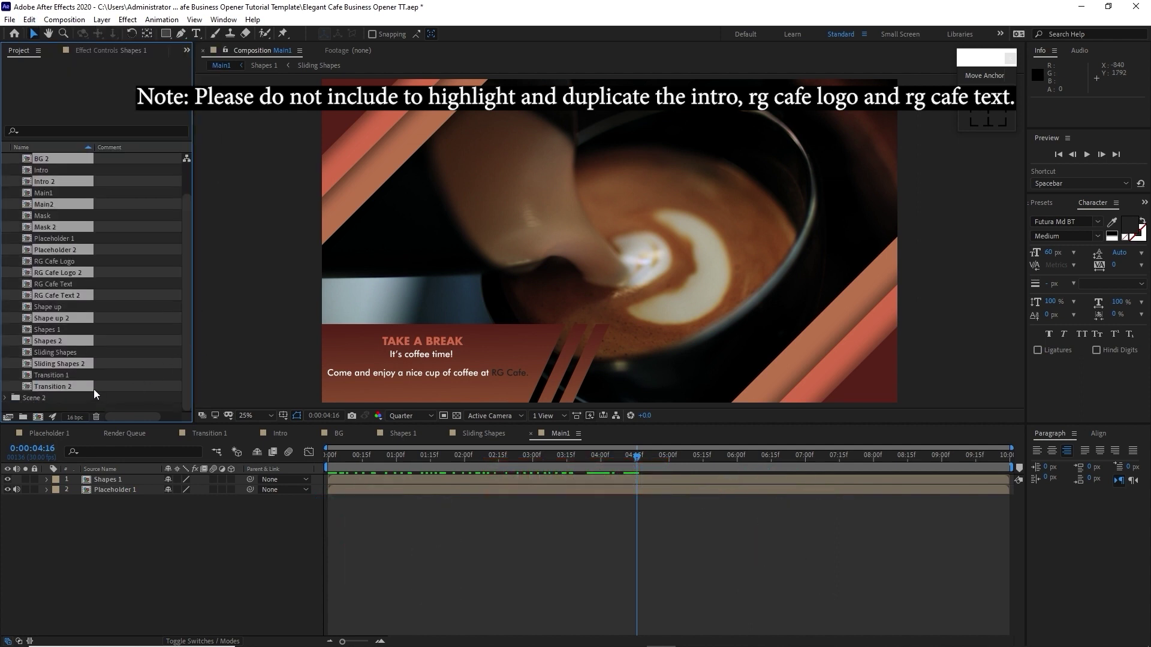
drag(94, 389, 89, 398)
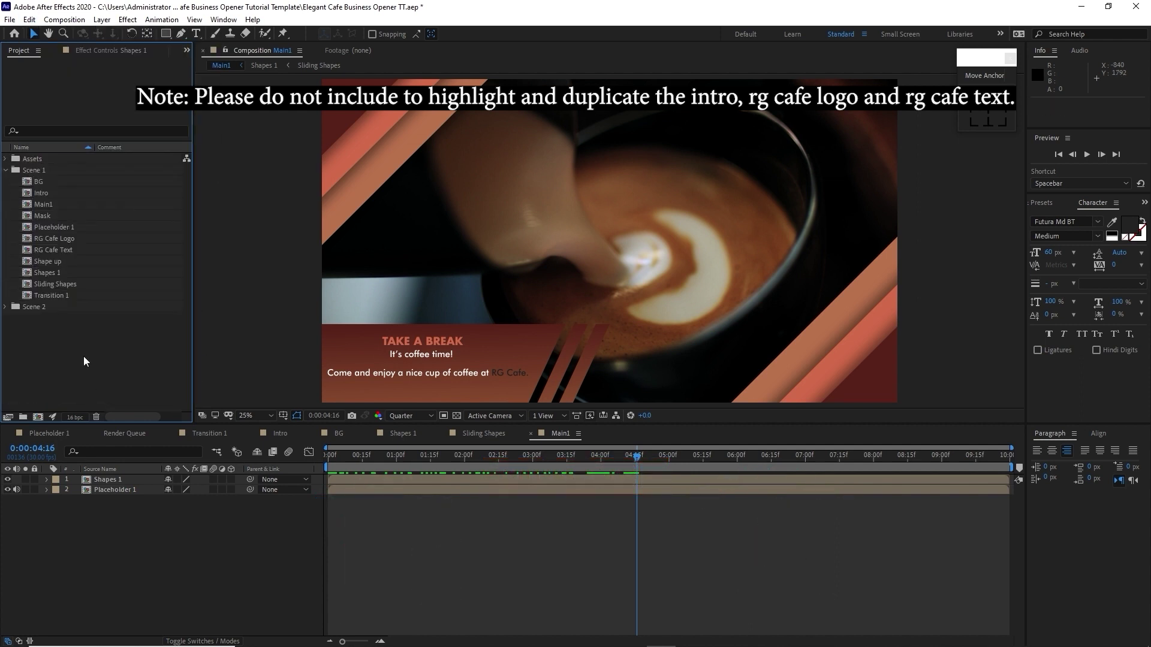
Collapse Scene 1 and open the Sliding Shapes 2, Shapes 2 and Main2 compositions from the Scene 2 folder.
click(6, 171)
click(6, 182)
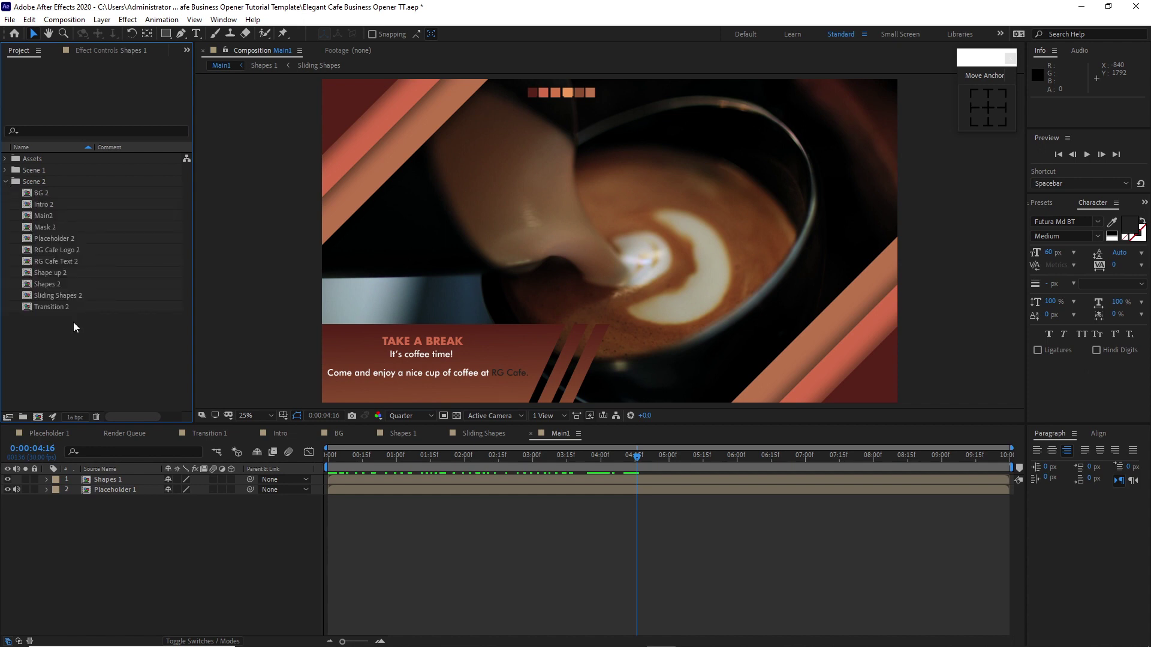
double_click(64, 295)
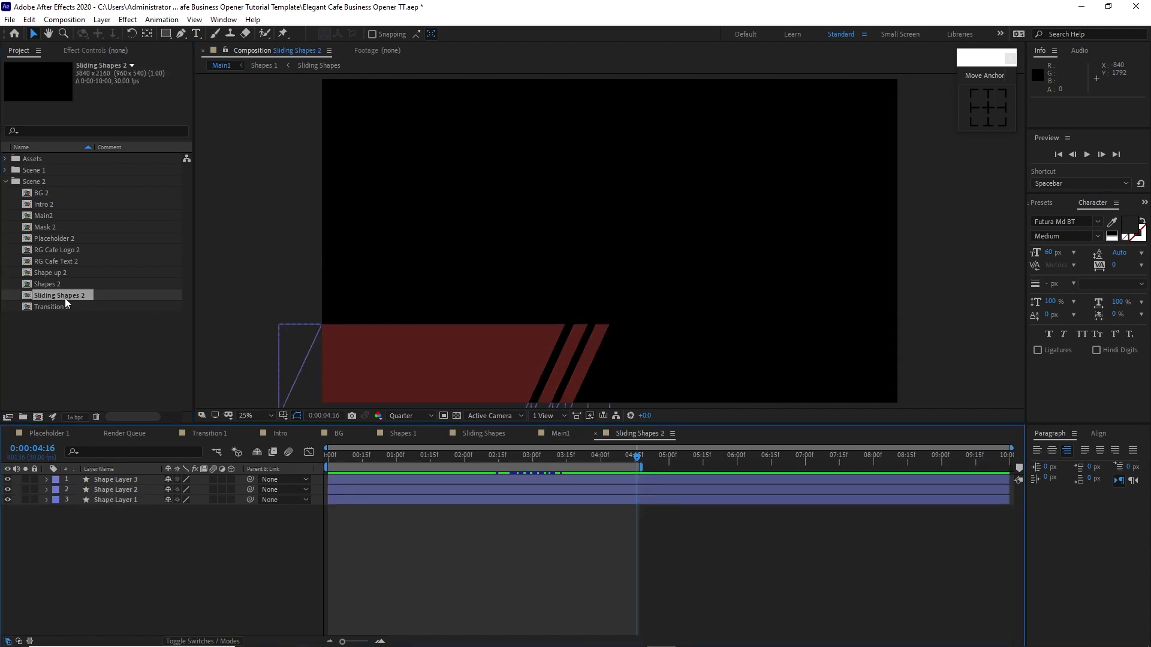
double_click(55, 284)
double_click(43, 215)
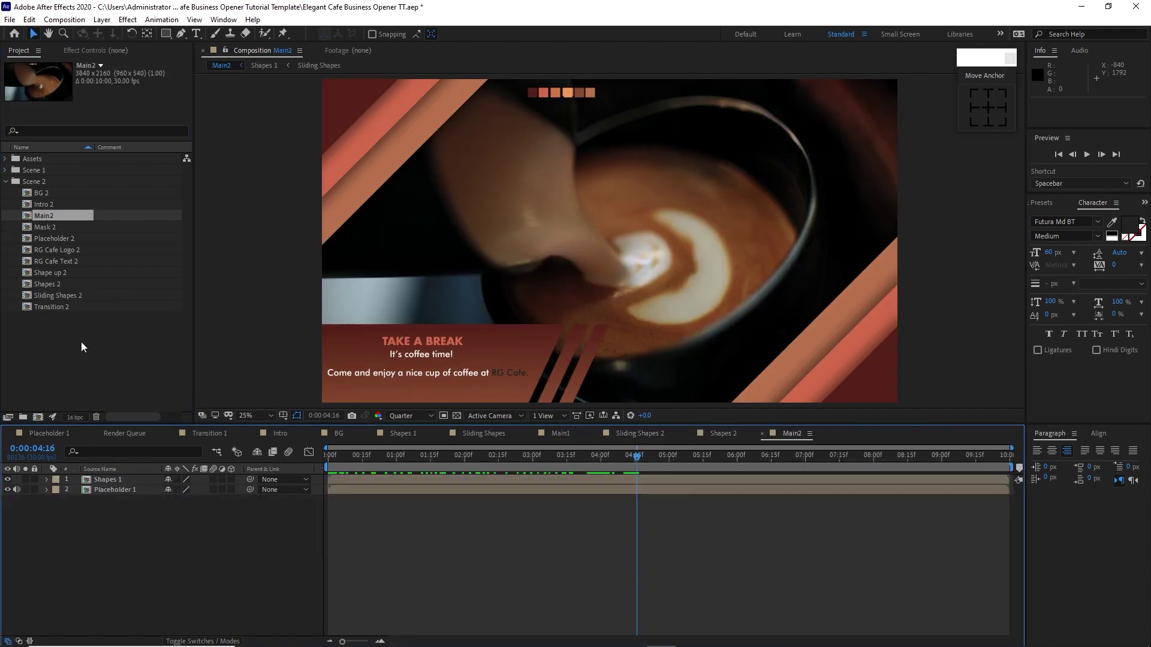
Delete the Intro 2 composition from the Scene 2 folder.
click(49, 204)
click(29, 19)
click(70, 158)
key(Return)
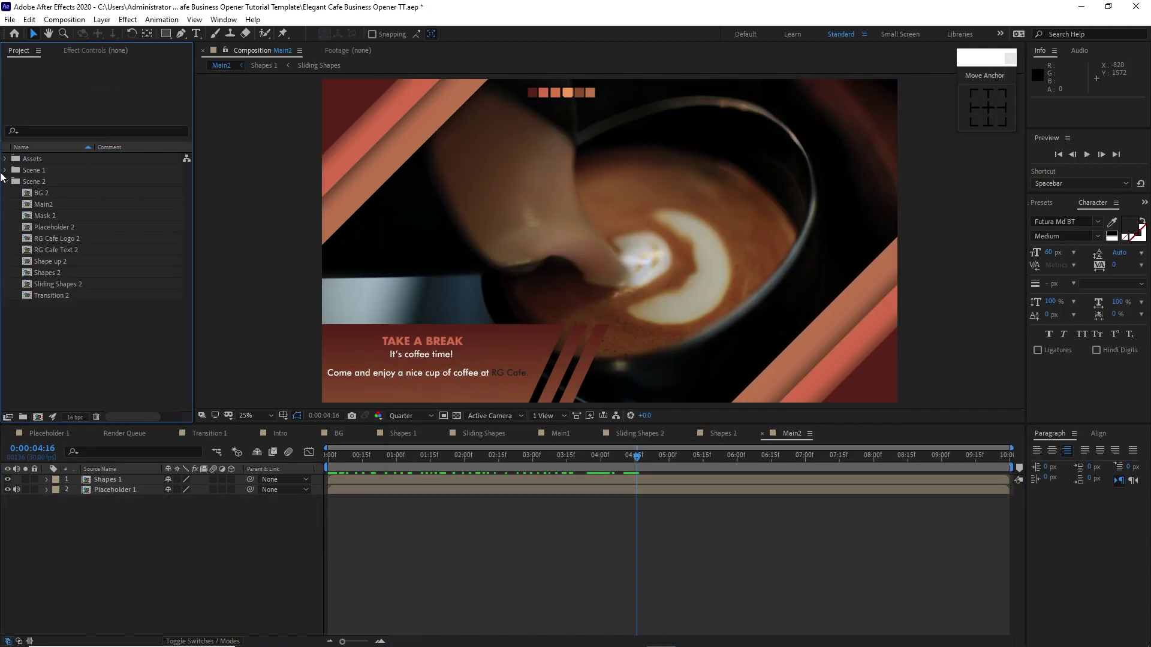
Move the Intro composition out of the Scene 1 folder to the project's top level and collapse Scene 1.
click(5, 170)
click(31, 193)
click(6, 307)
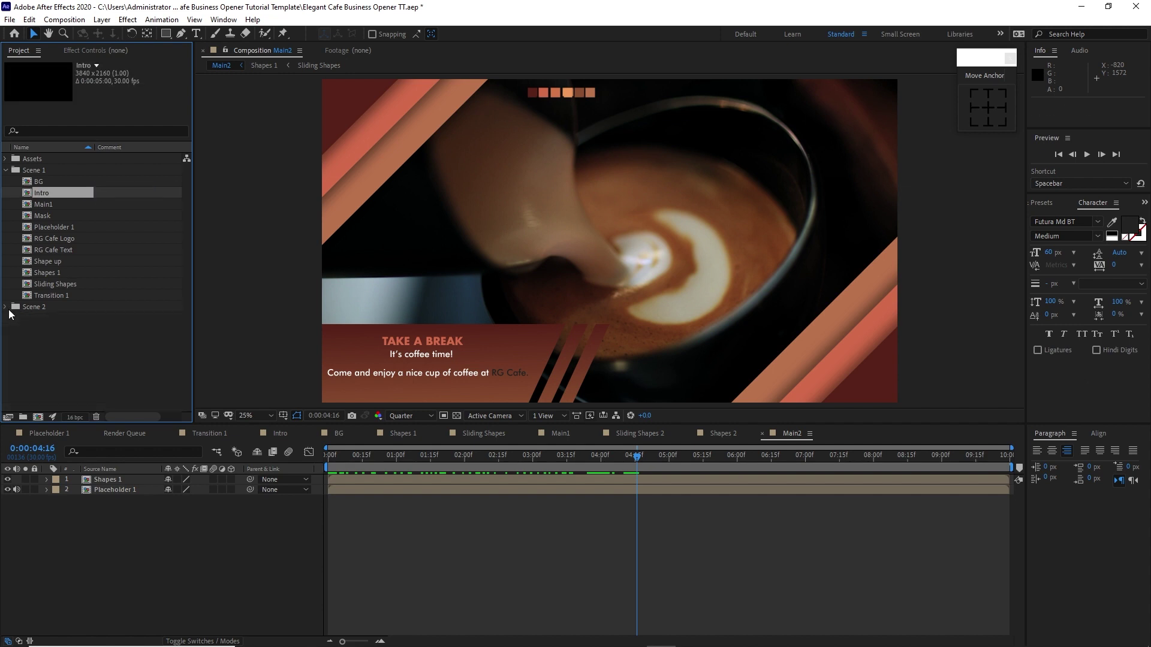
drag(47, 197, 72, 340)
click(6, 182)
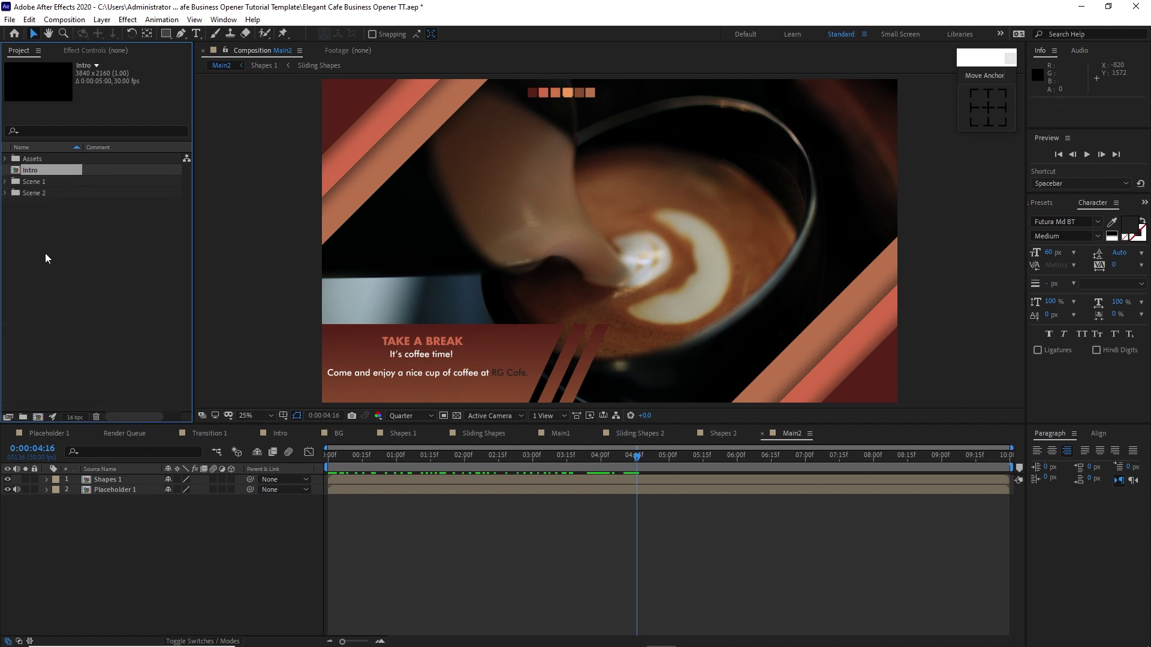
click(45, 253)
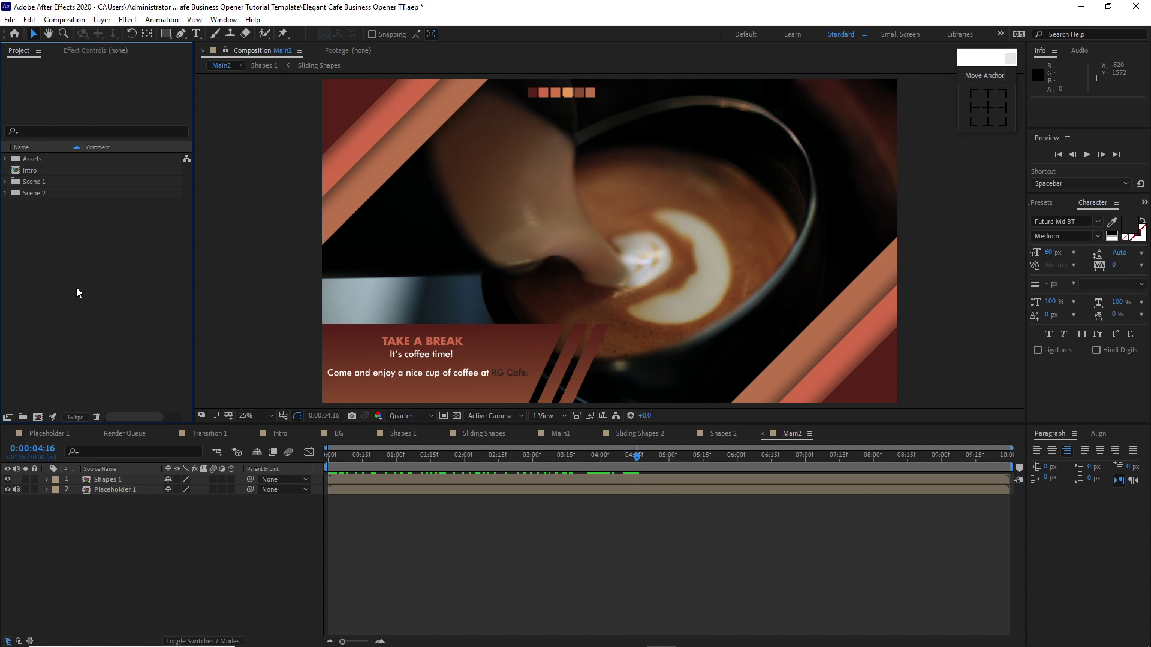
Replace the 1.mp4 layer in Placeholder 2 with 2.mp4 from the Video Clips folder.
double_click(135, 489)
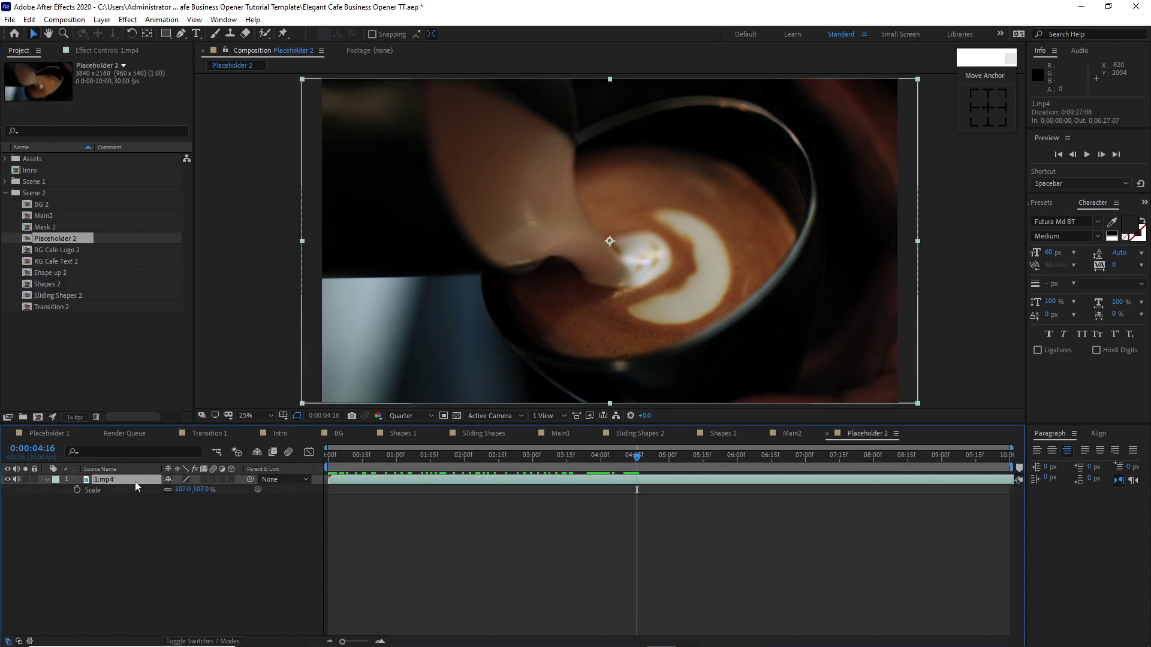
key(Delete)
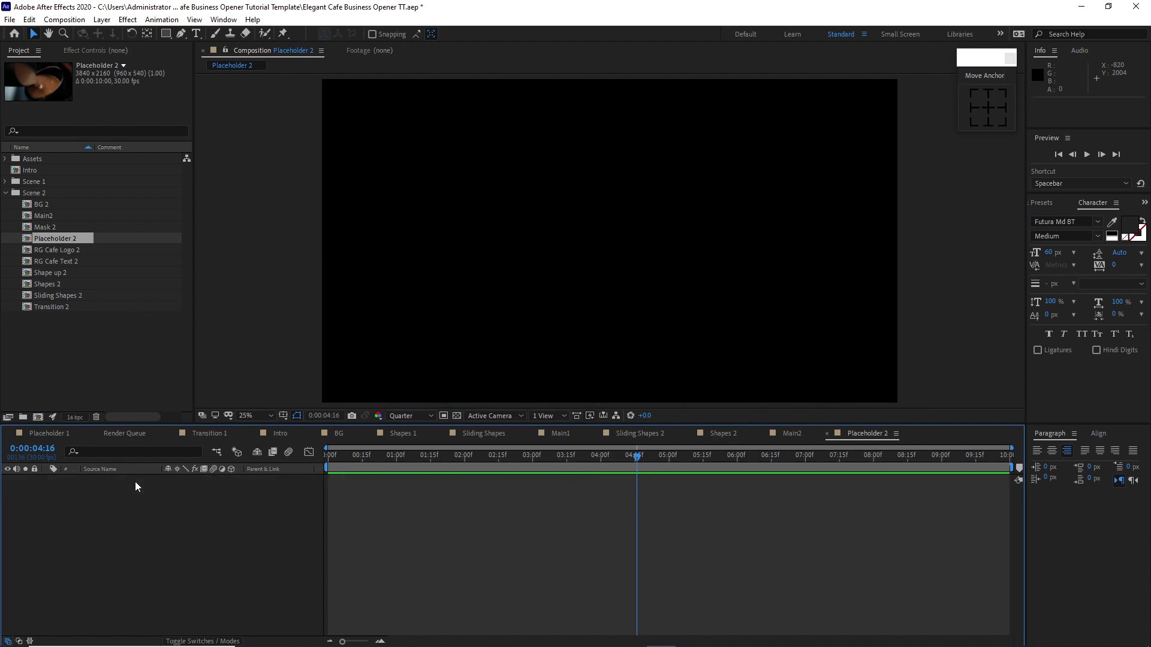
click(6, 159)
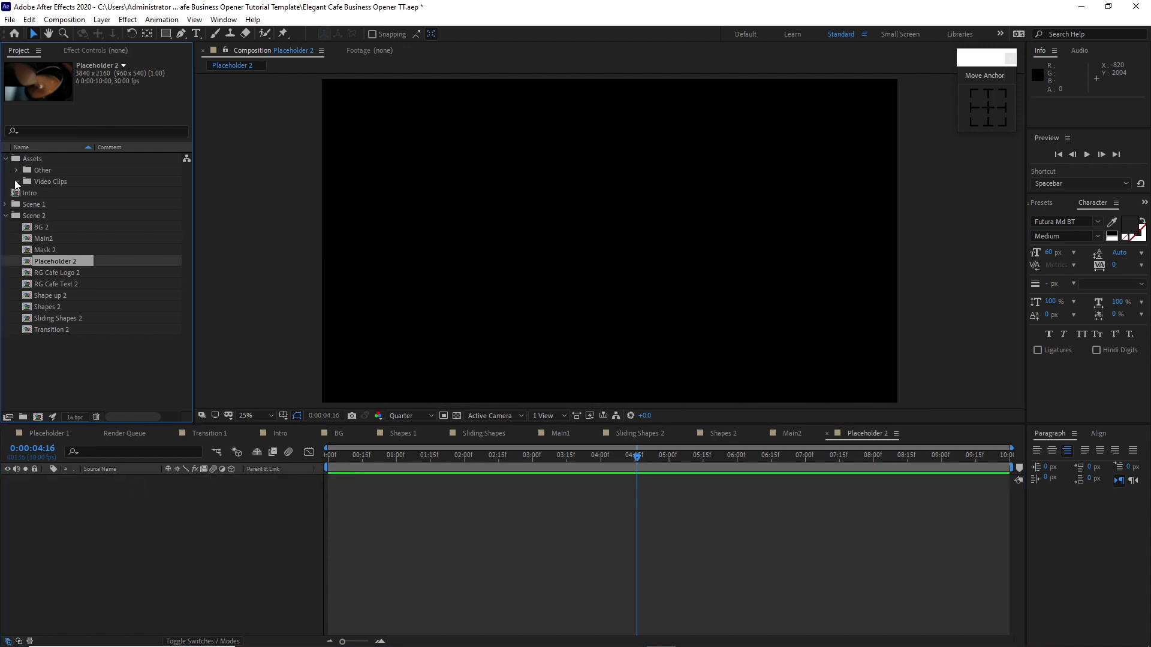
click(16, 182)
drag(51, 204, 117, 507)
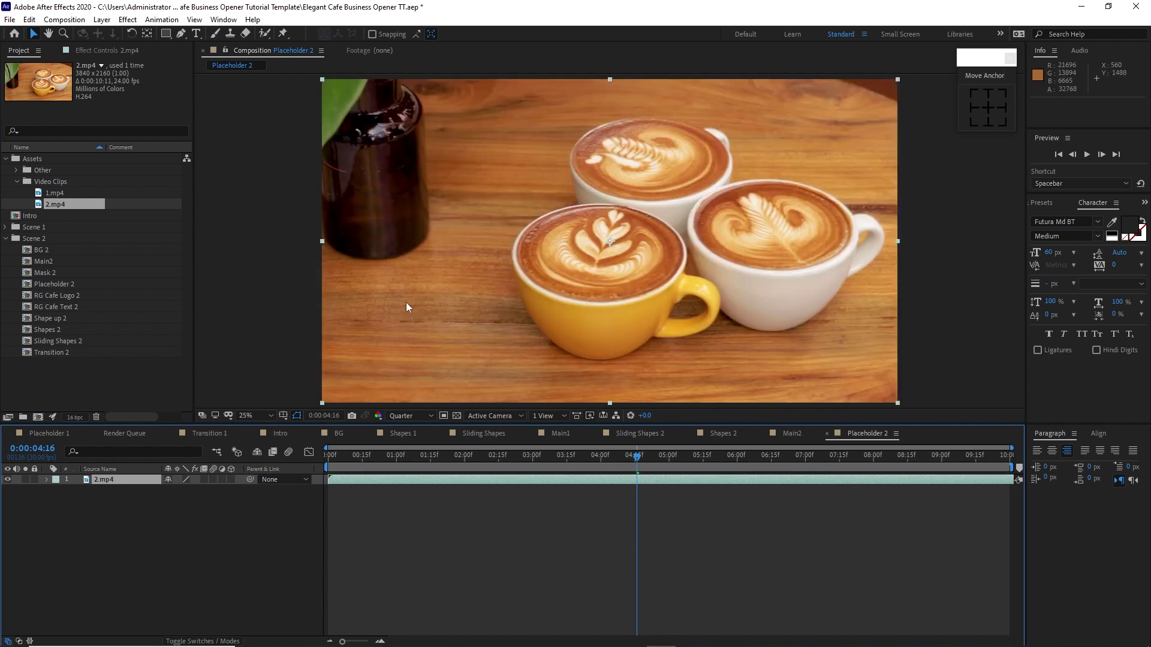
key(comma)
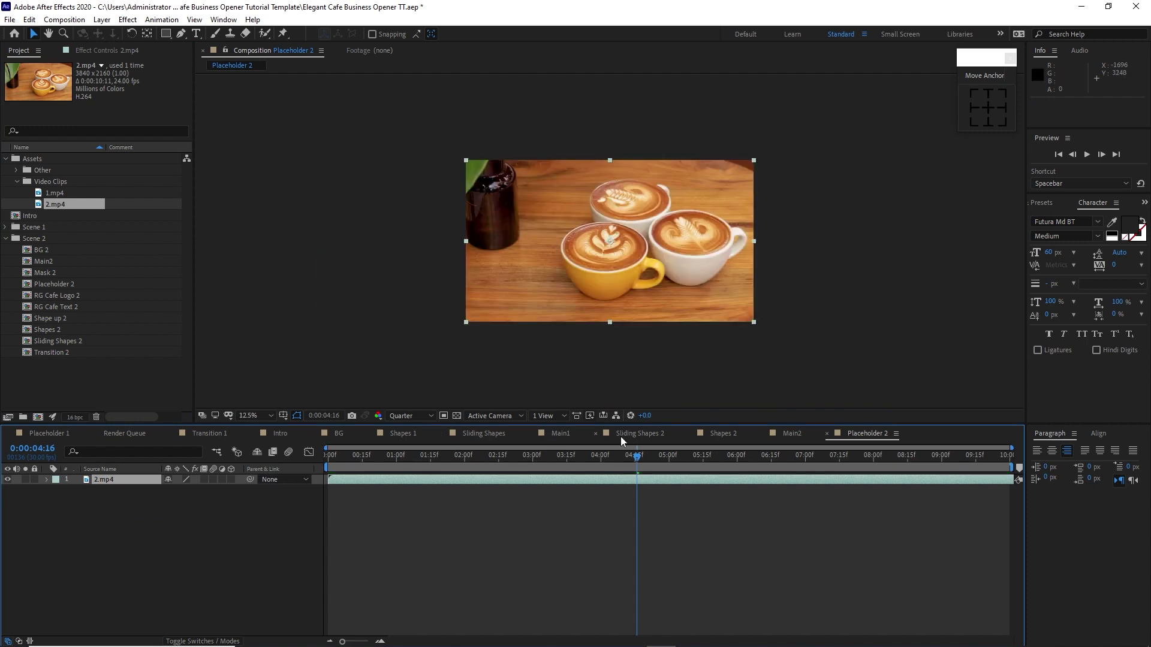
Delete the three text layers and the Color Guide.png layer from the Shapes 2 composition.
click(721, 434)
key(u)
click(77, 500)
drag(77, 496, 102, 561)
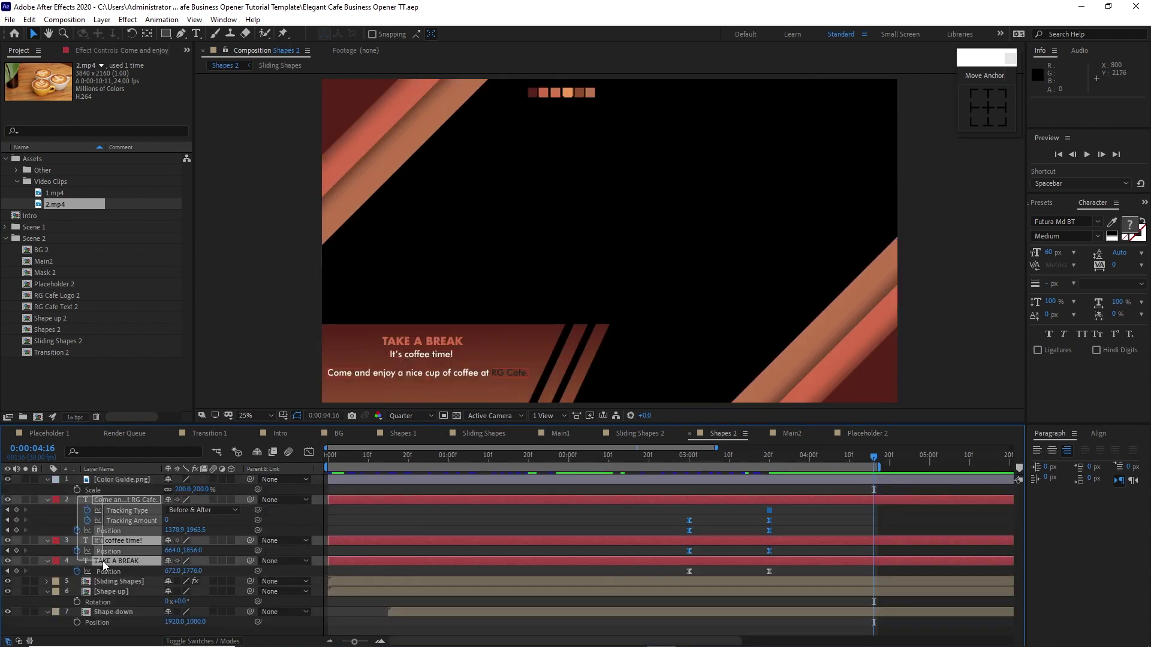
key(Delete)
key(Delete)
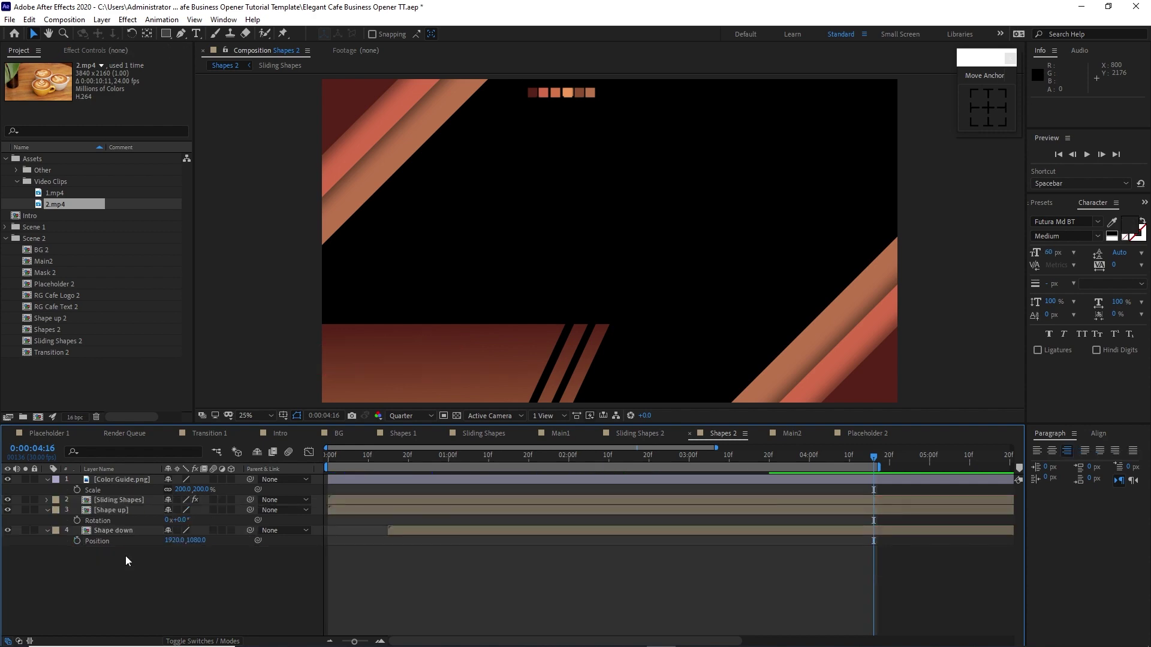
click(127, 480)
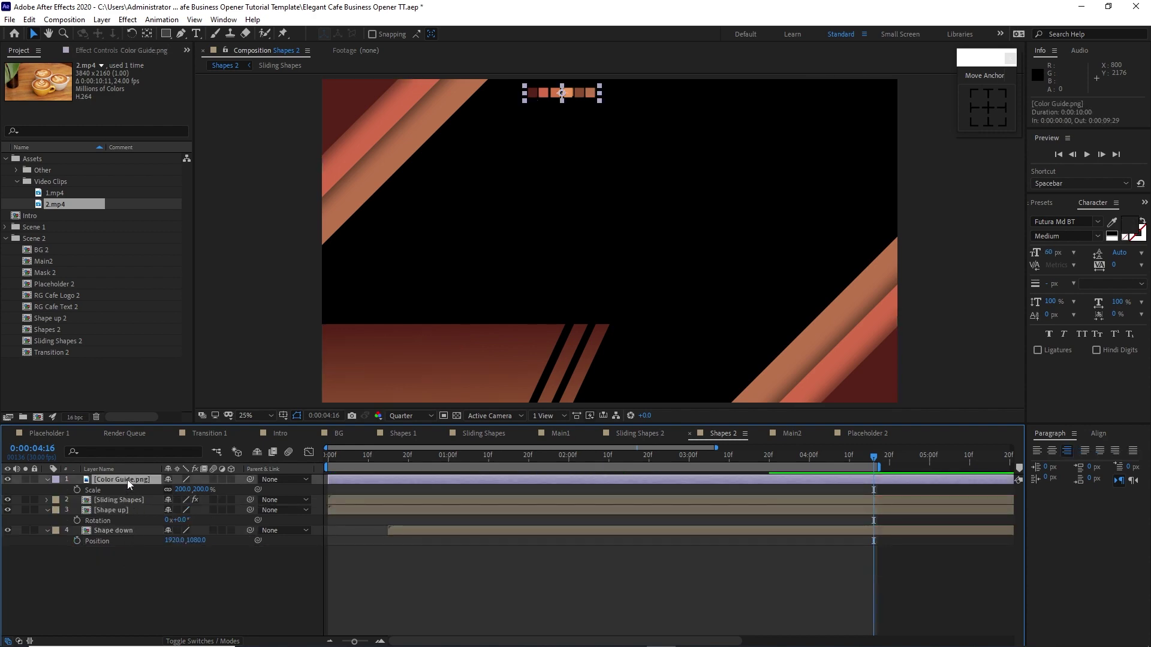
key(Delete)
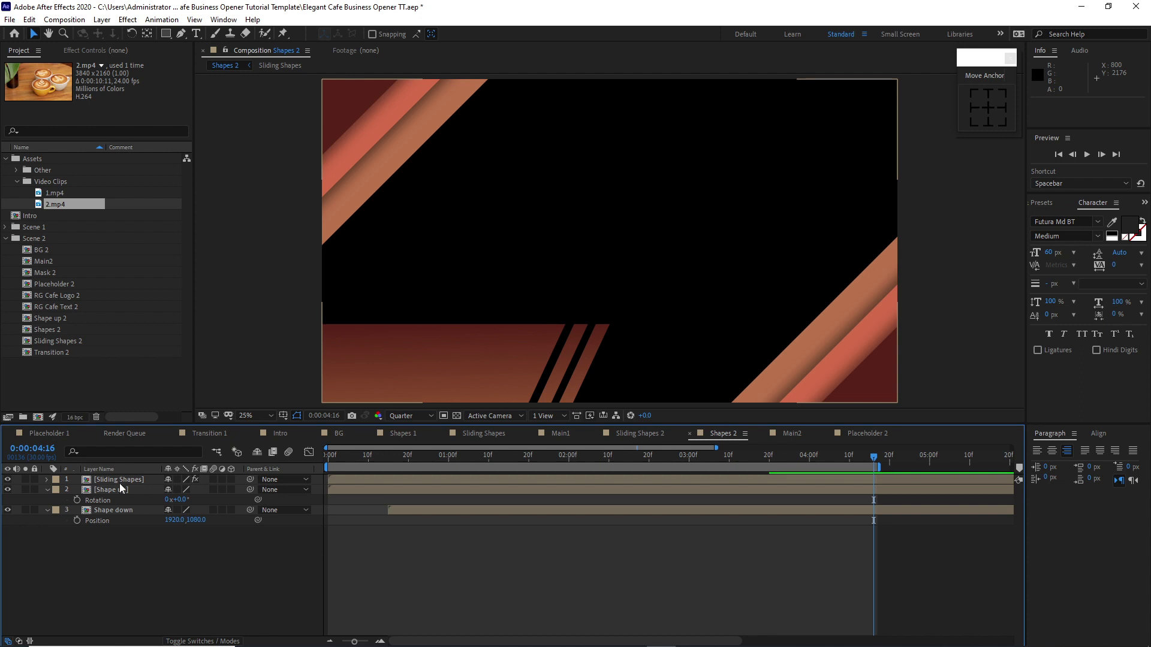
Flip the Sliding Shapes layer horizontally in the Shapes 2 composition.
click(120, 481)
click(99, 21)
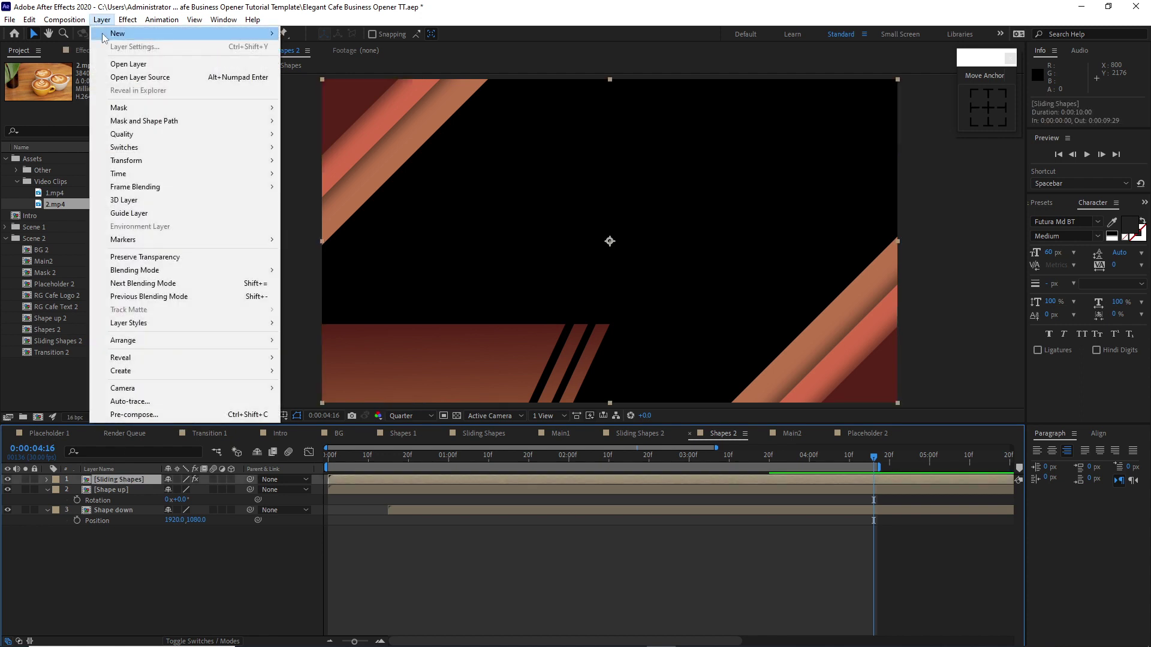
mouse_move(158, 161)
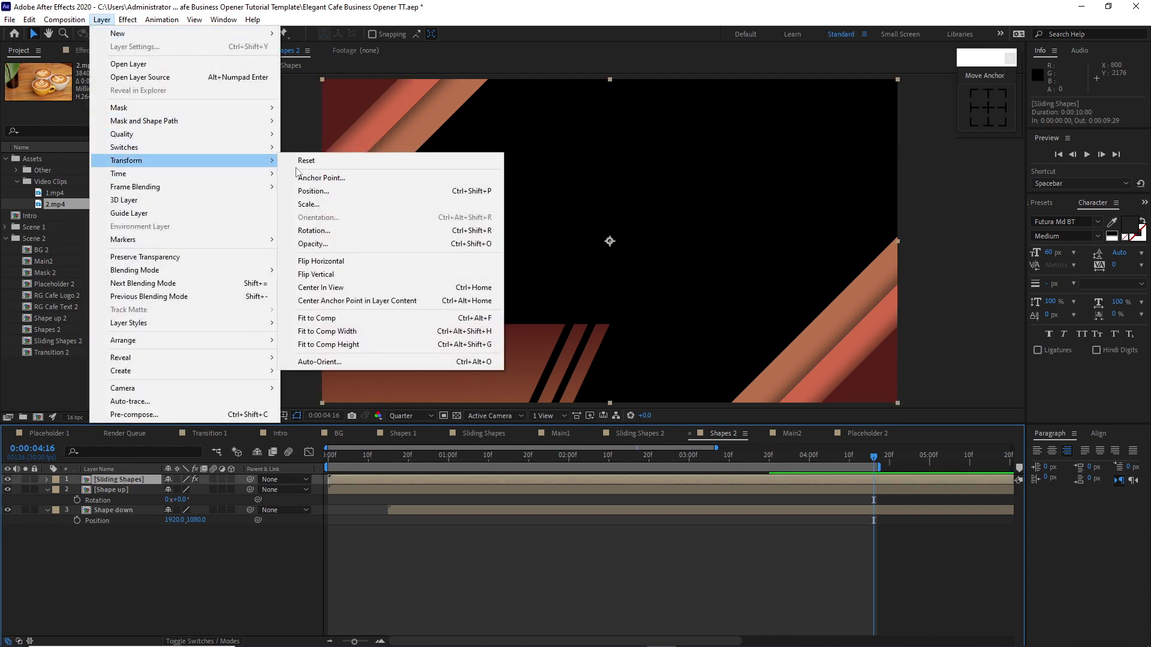
click(304, 262)
Flip the Shape up layer vertically.
click(119, 489)
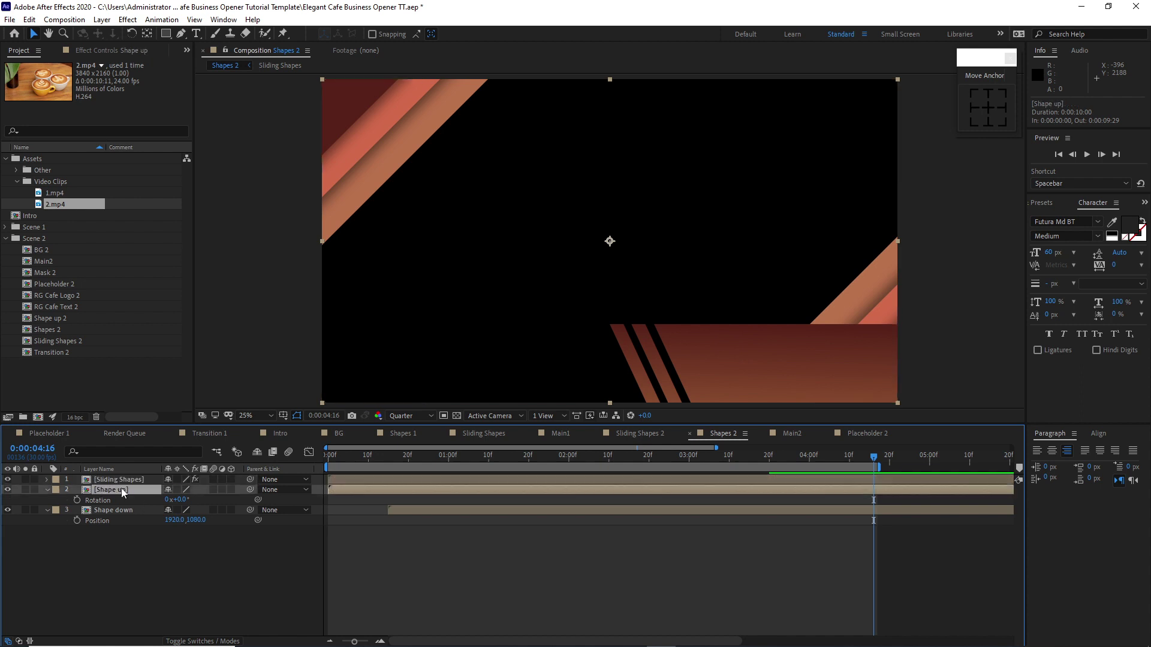
click(102, 20)
mouse_move(180, 161)
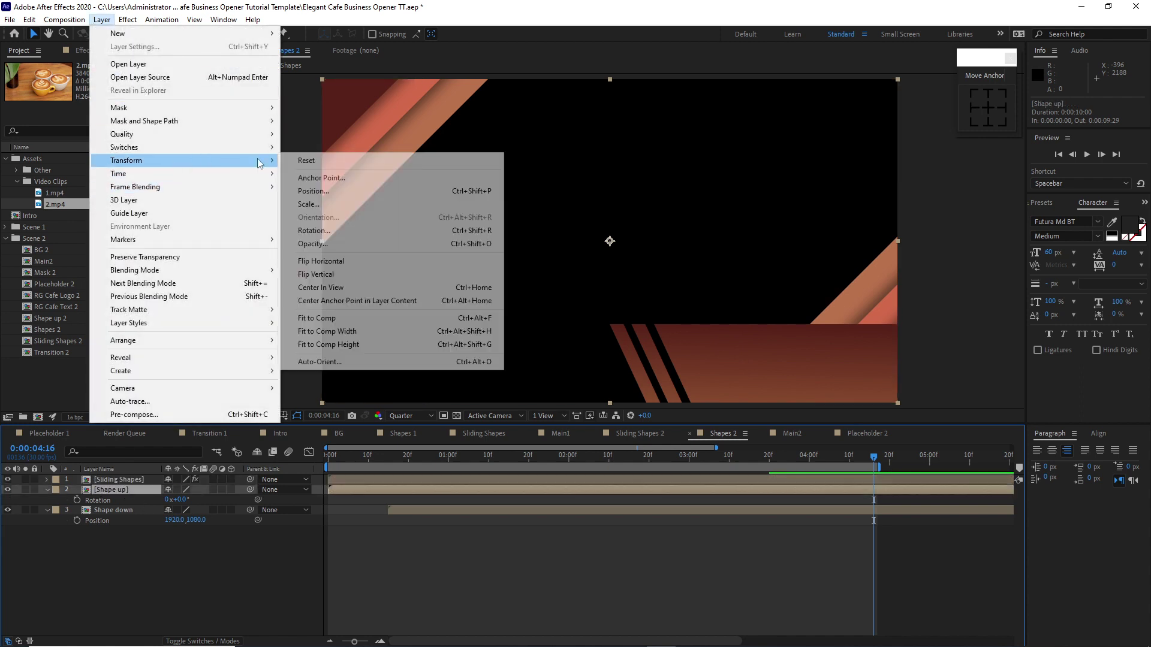
click(317, 274)
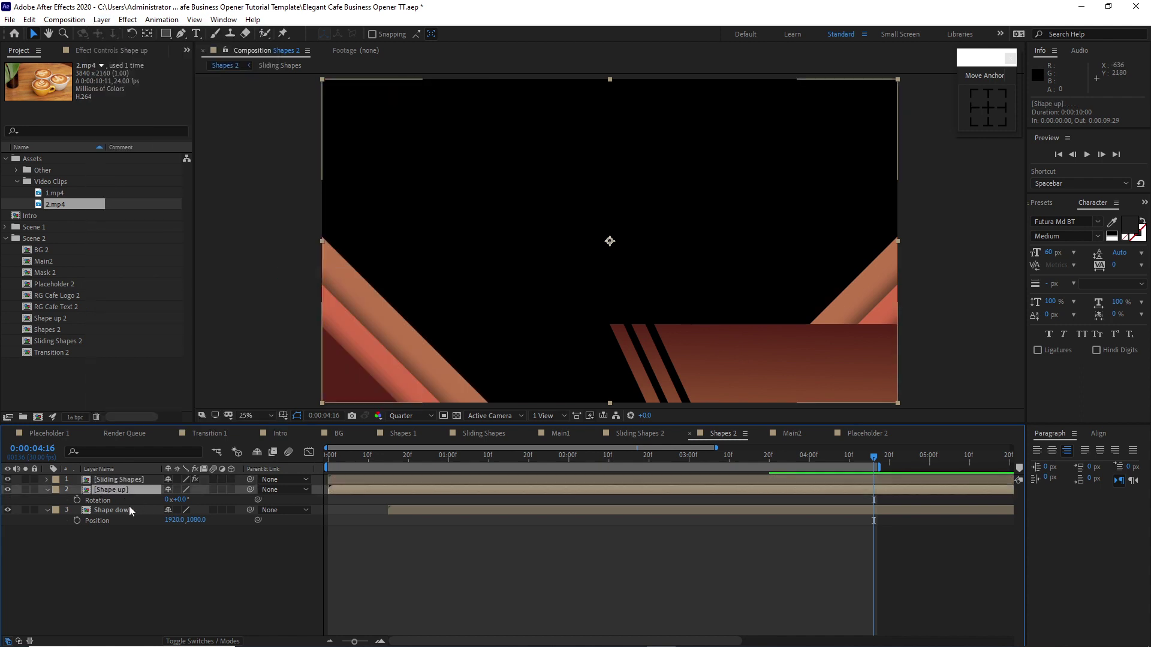
Flip the Shape down layer horizontally and set its Y position to 183.
click(130, 508)
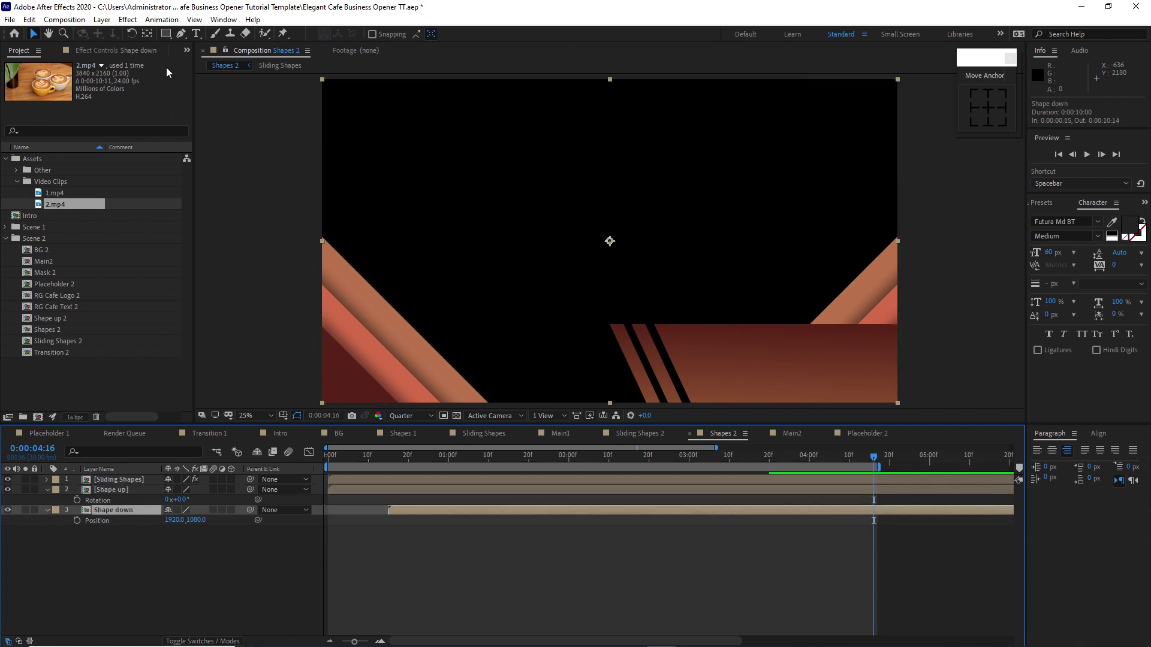
click(102, 19)
mouse_move(162, 161)
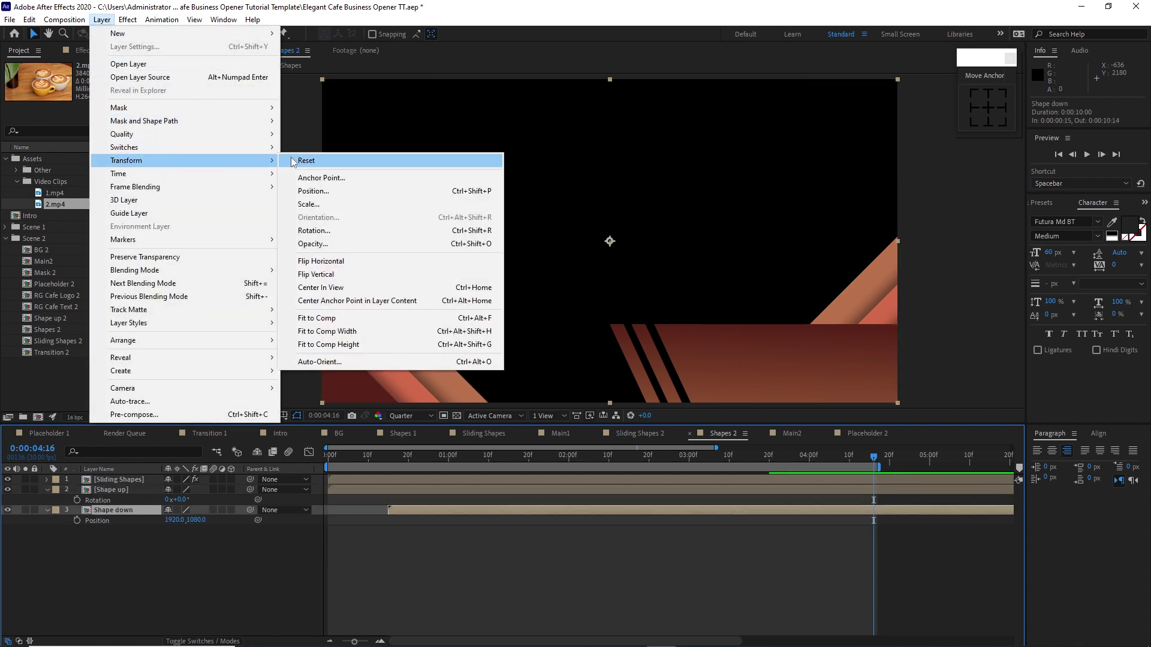
click(316, 261)
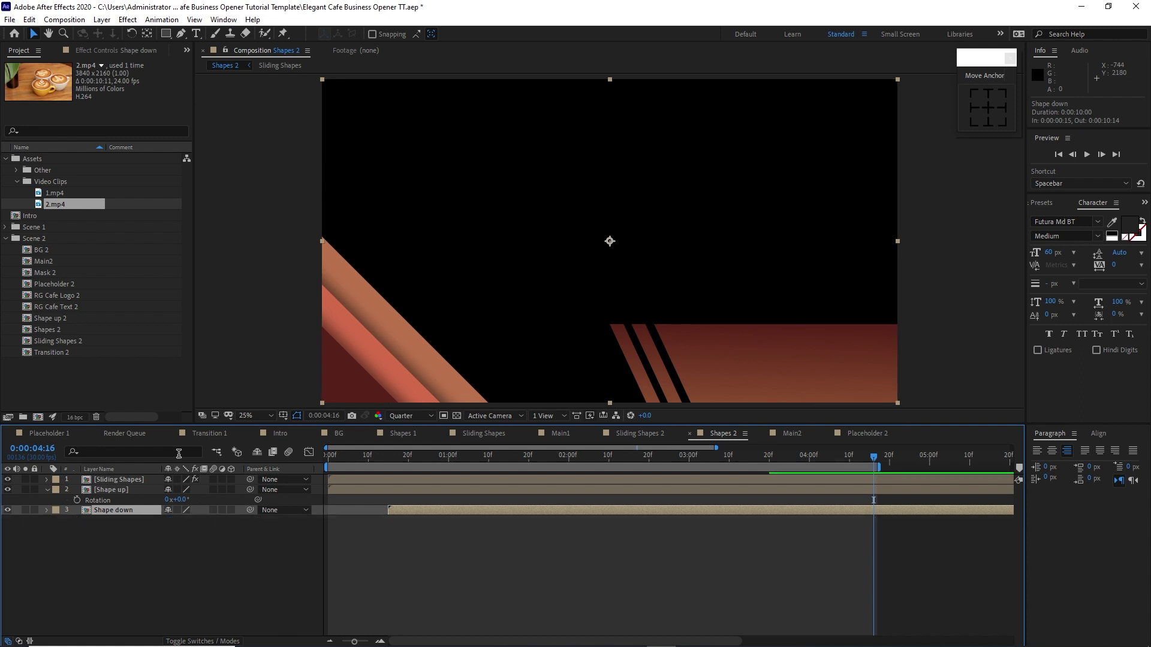
key(p)
drag(196, 520, 155, 521)
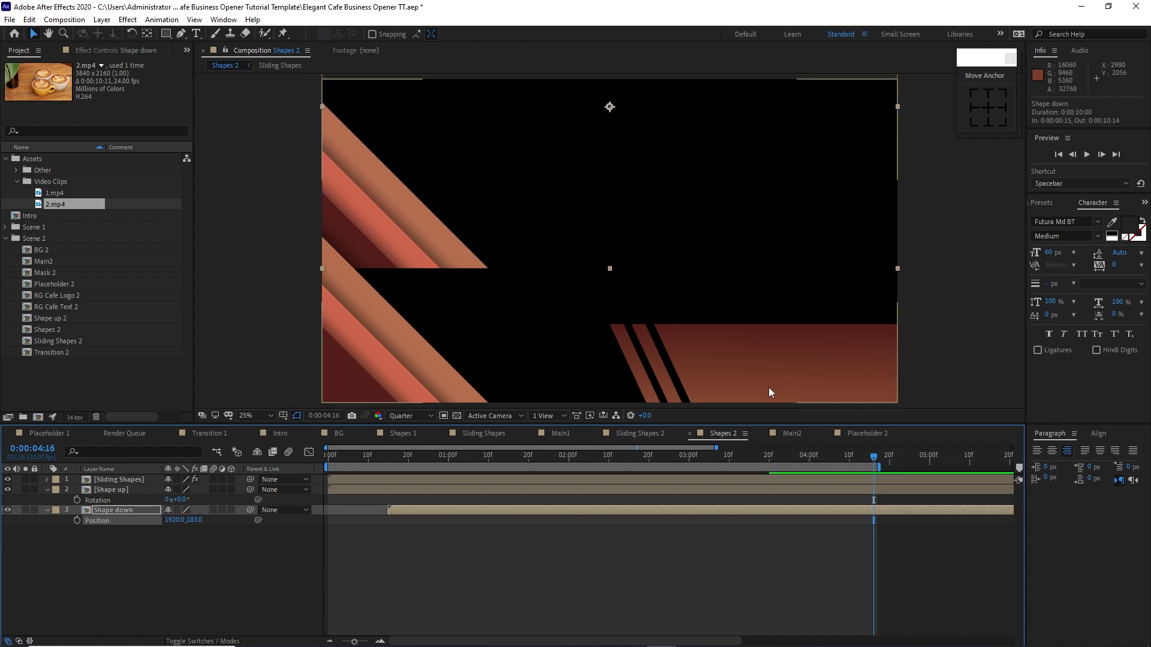
Switch to the Cafe Notepad document and copy the second numbered slogan, beginning "If your coffee isn't perfect".
key(alt+Tab)
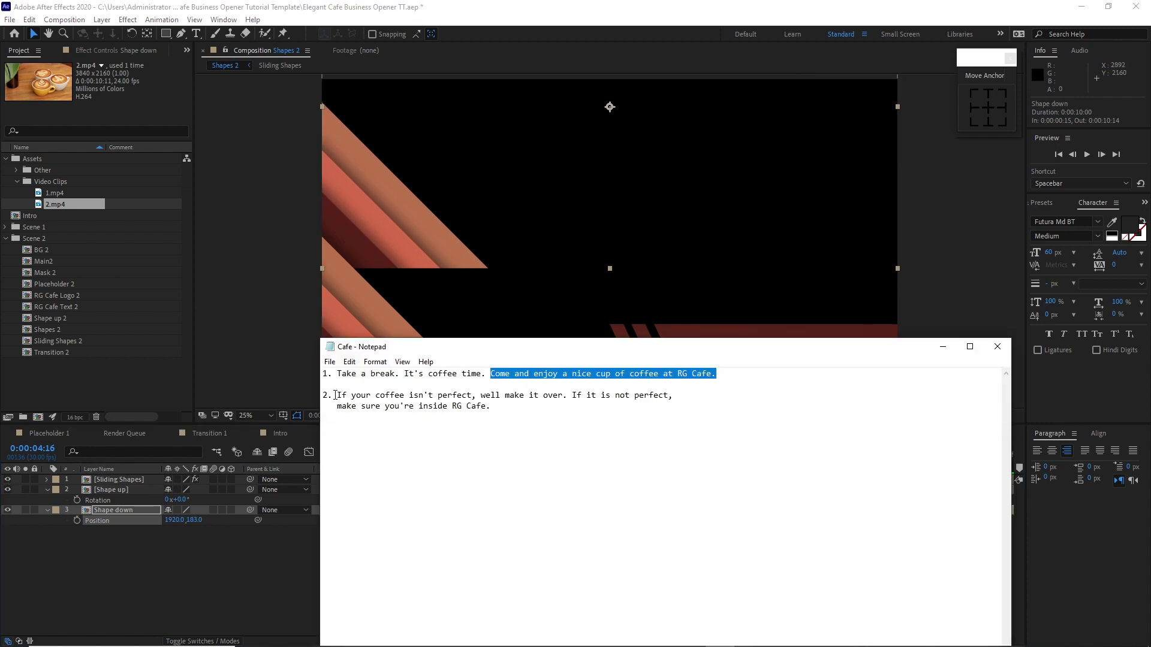
drag(338, 395, 483, 417)
right_click(478, 400)
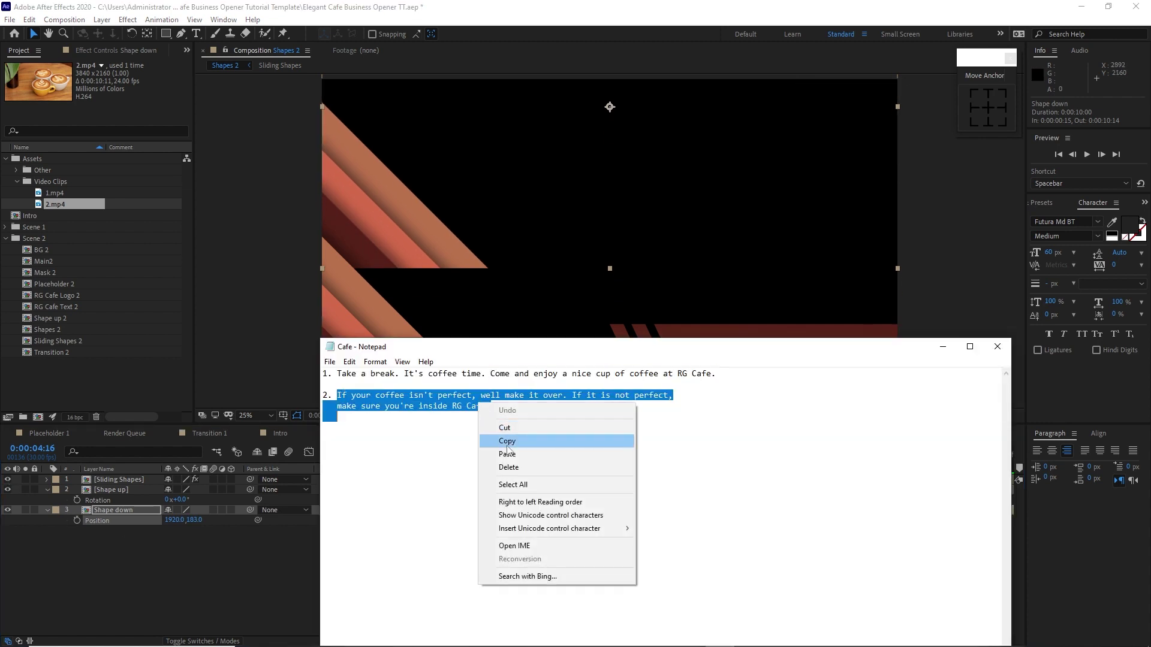
click(498, 441)
Back in After Effects, paste the copied slogan into a new paragraph text box over the gradient bar and place its layer above Sliding Shapes.
key(alt+Tab)
key(ctrl+t)
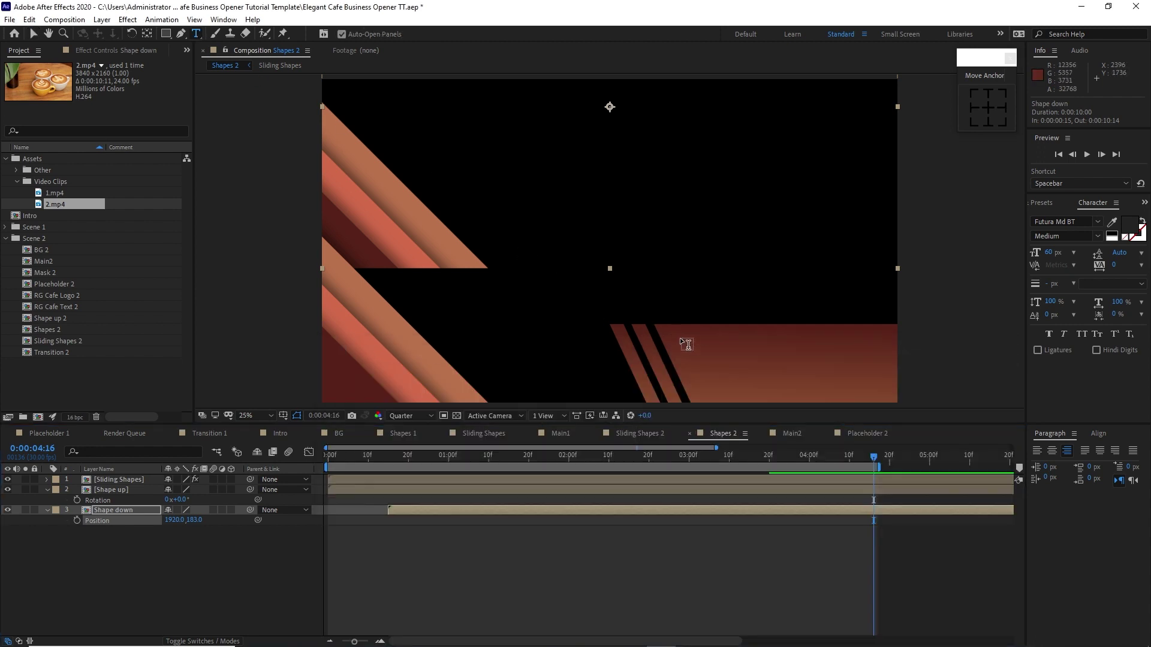
drag(681, 339, 888, 389)
right_click(714, 354)
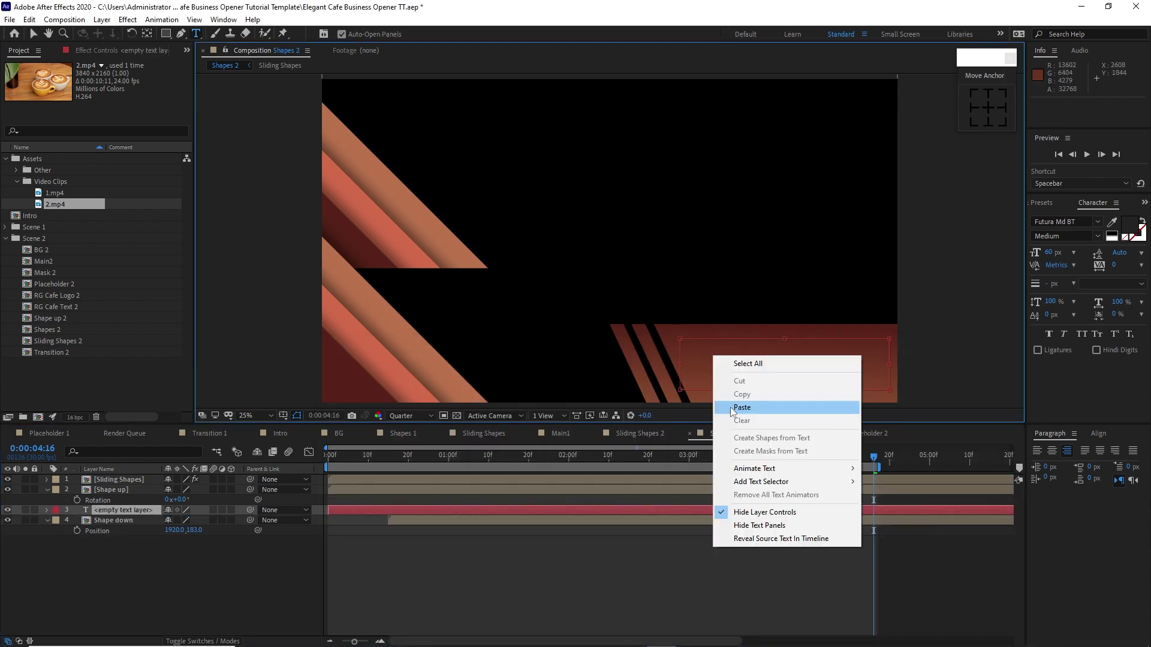
click(741, 397)
drag(112, 510, 112, 475)
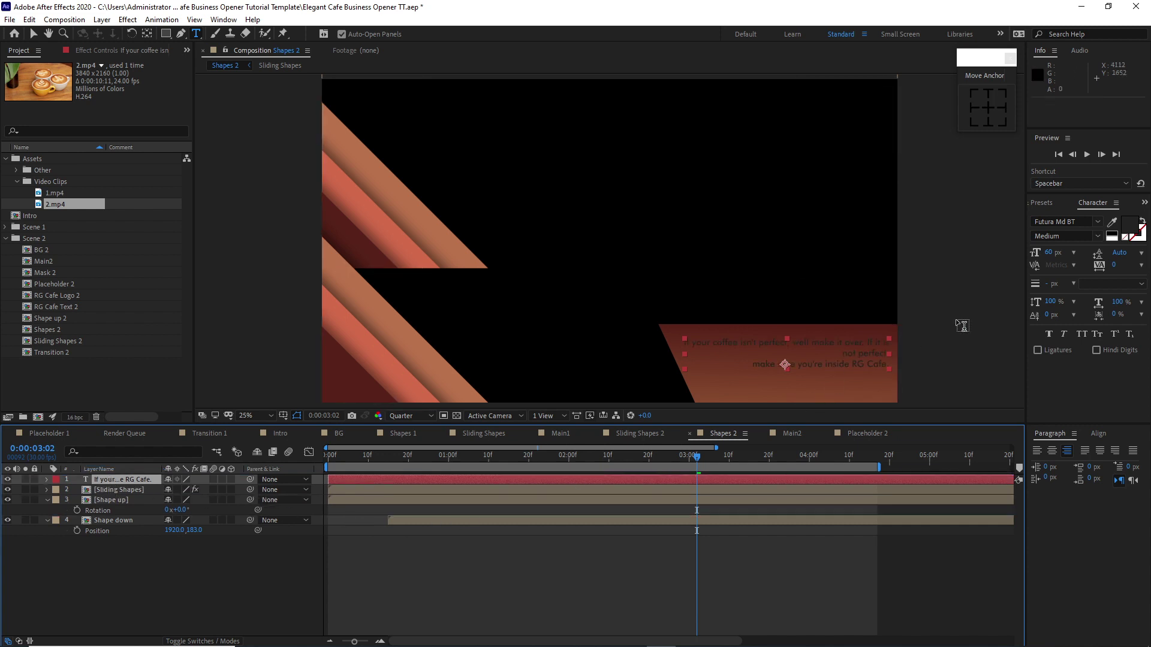
Change the slogan text's fill colour to white.
click(33, 34)
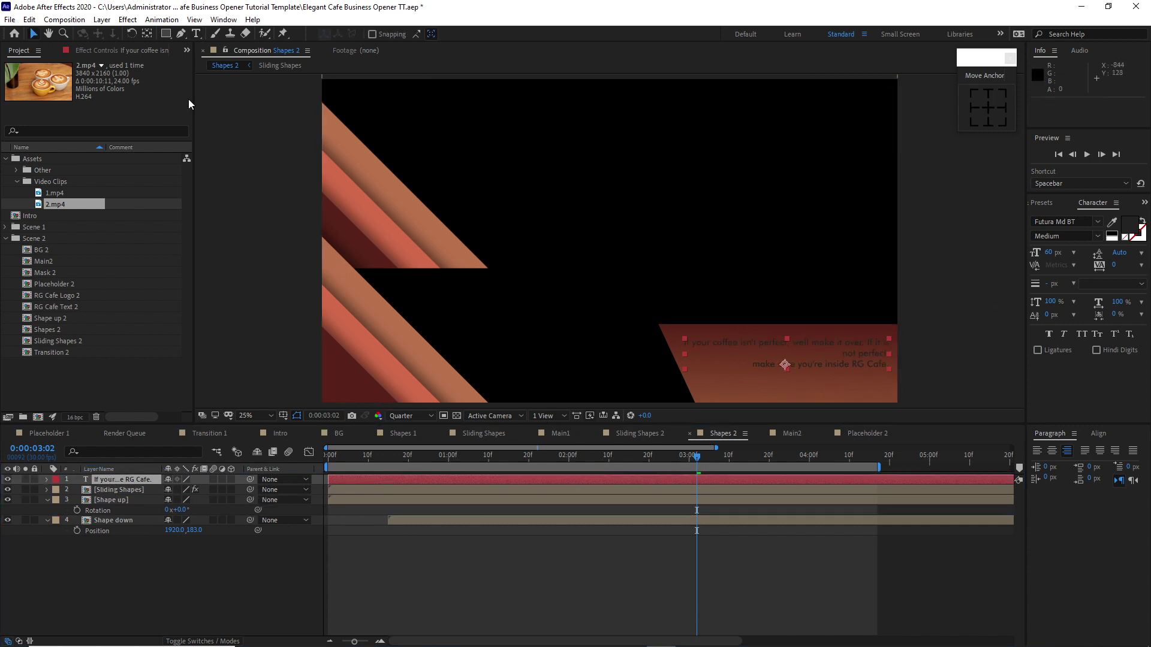
click(1129, 226)
click(118, 131)
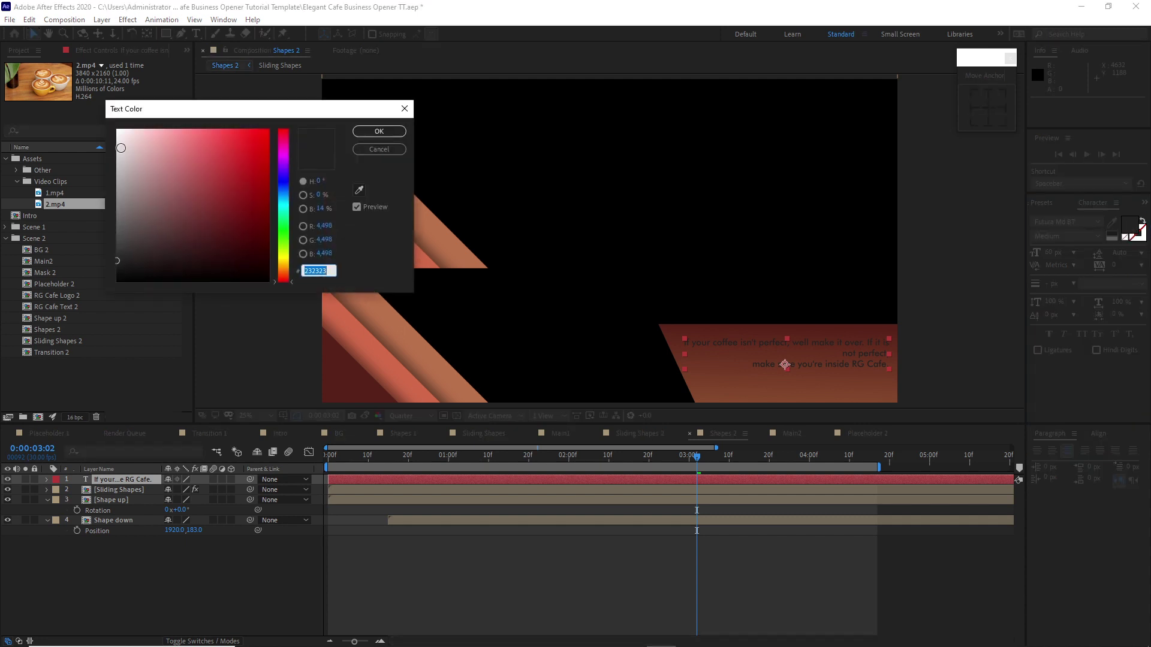
click(371, 133)
Left-align the slogan text and reposition it inside the gradient bar at about 3154, 1946.
click(1067, 450)
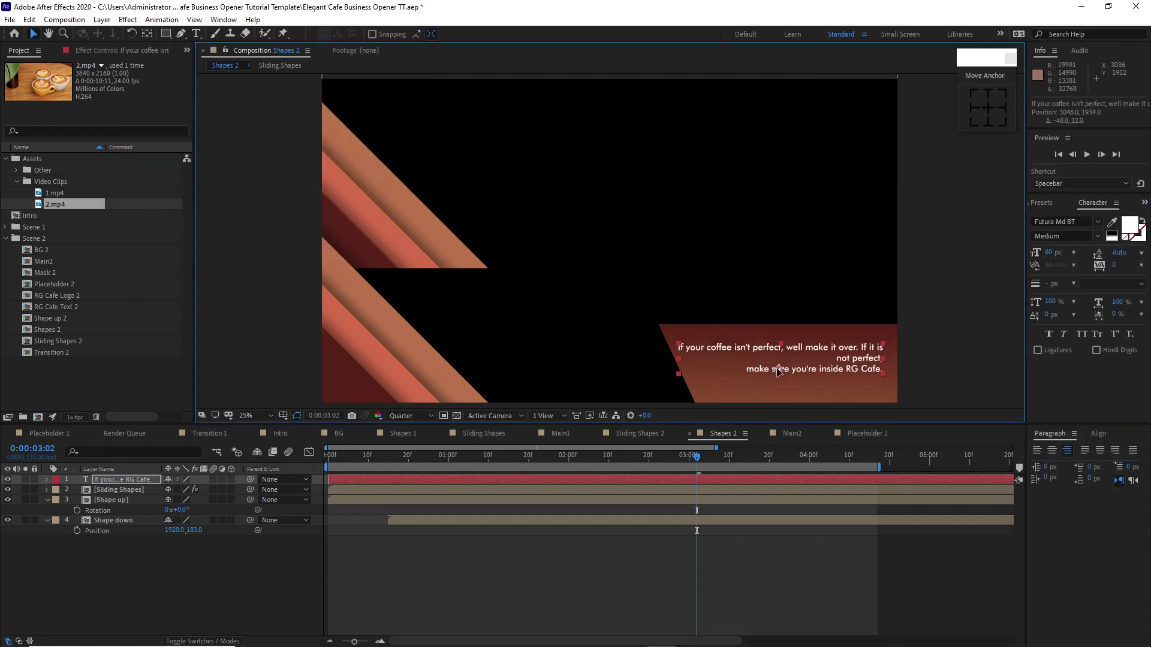
click(1037, 451)
drag(743, 367, 759, 369)
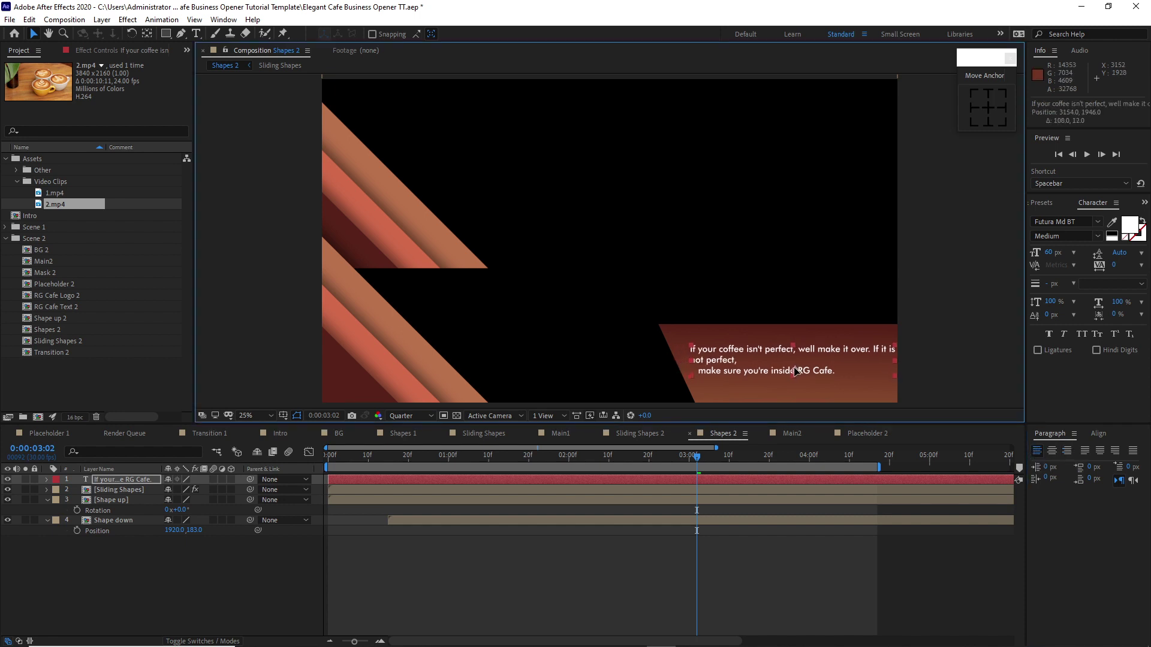
Remove the line break and extra spaces before "make sure", and start a new line before "If it is not perfect".
double_click(757, 370)
click(697, 371)
key(BackSpace)
key(BackSpace)
key(BackSpace)
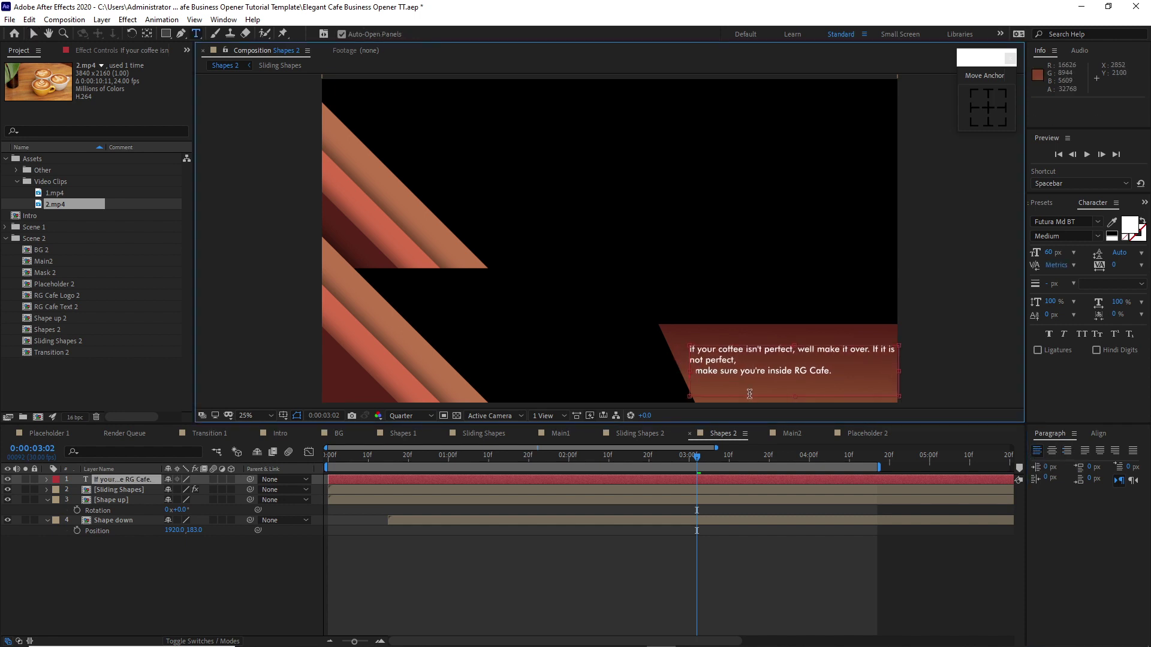
key(BackSpace)
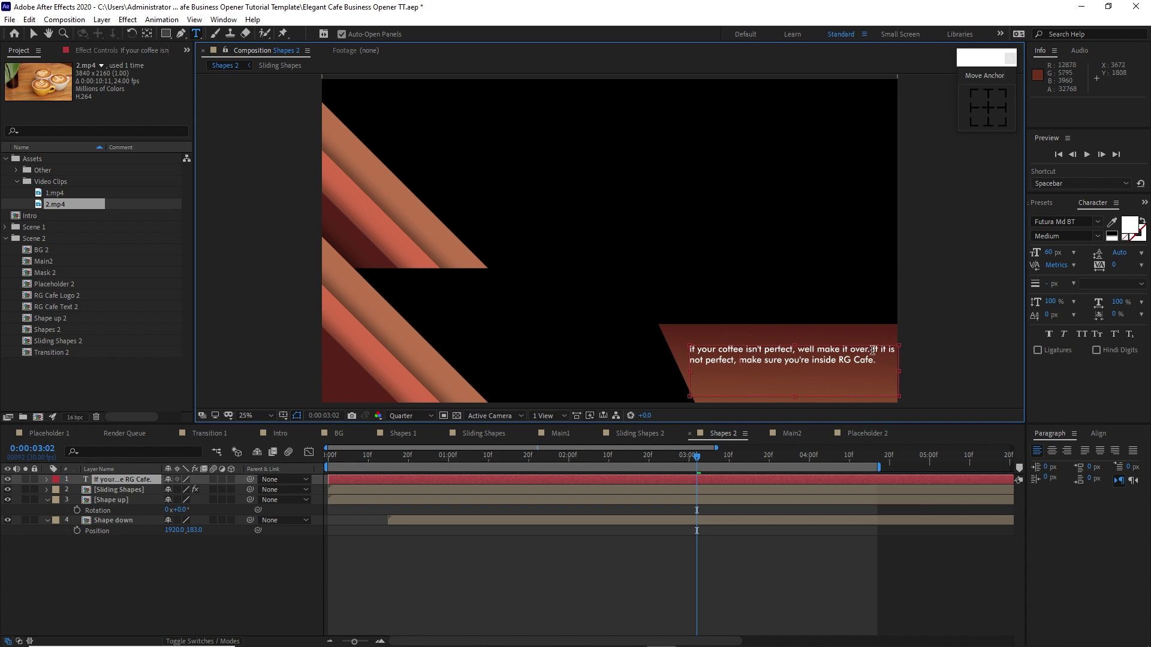
key(Return)
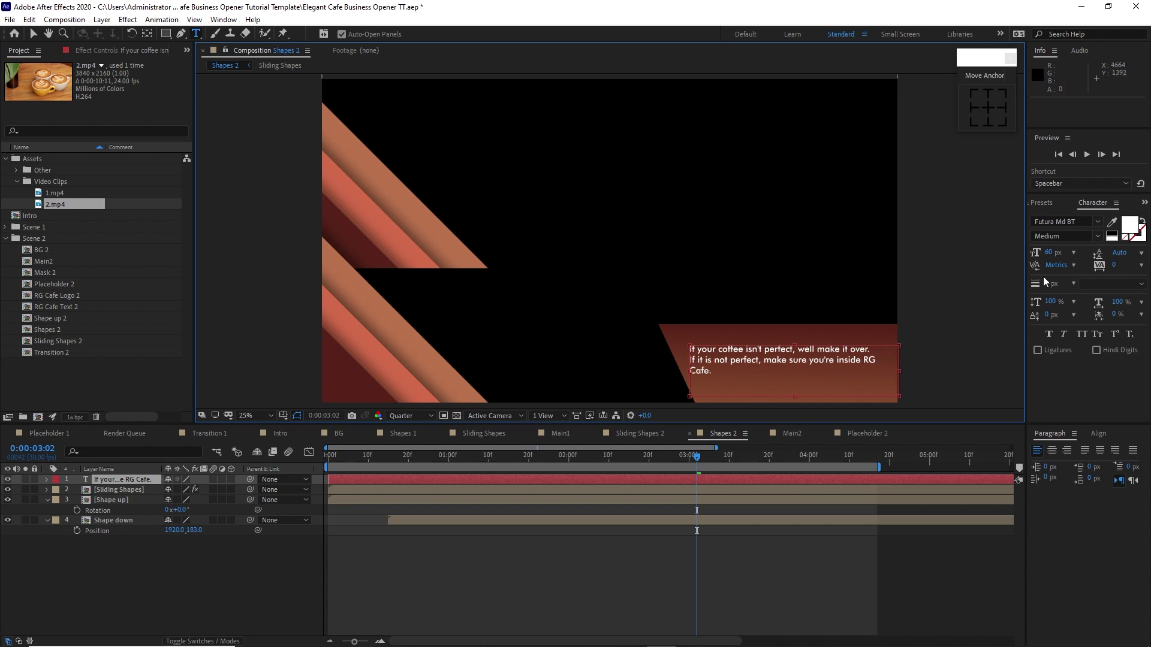
Set the slogan's font size to 72 px and move the text up within the bar to about 3130, 1858.
click(1073, 254)
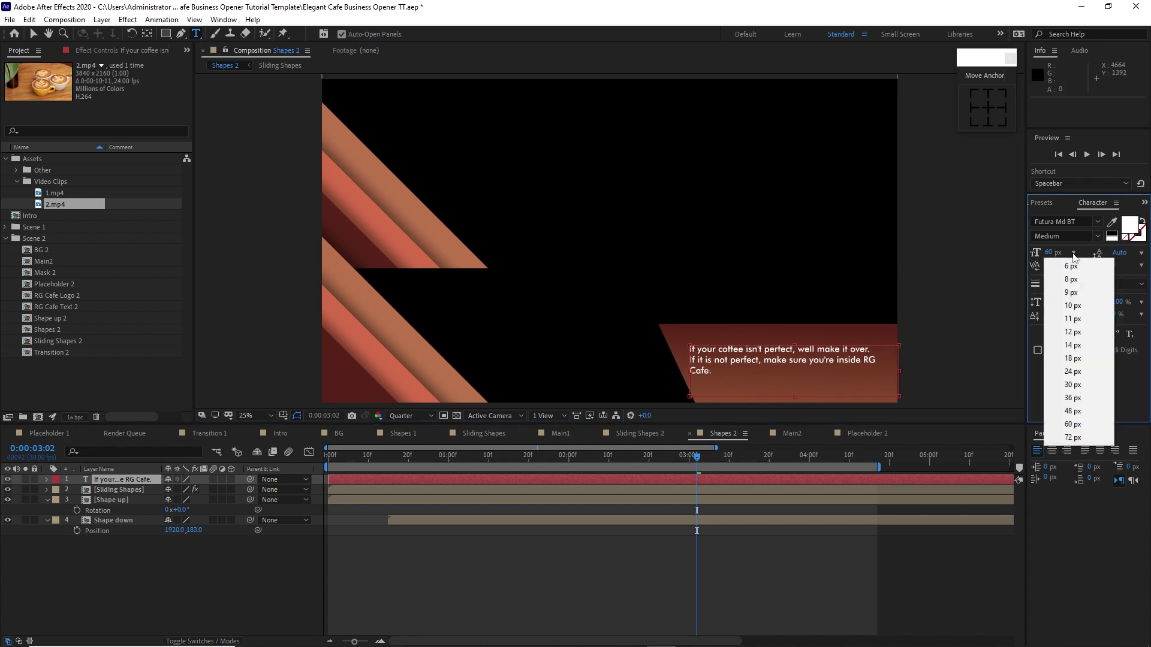
click(1079, 440)
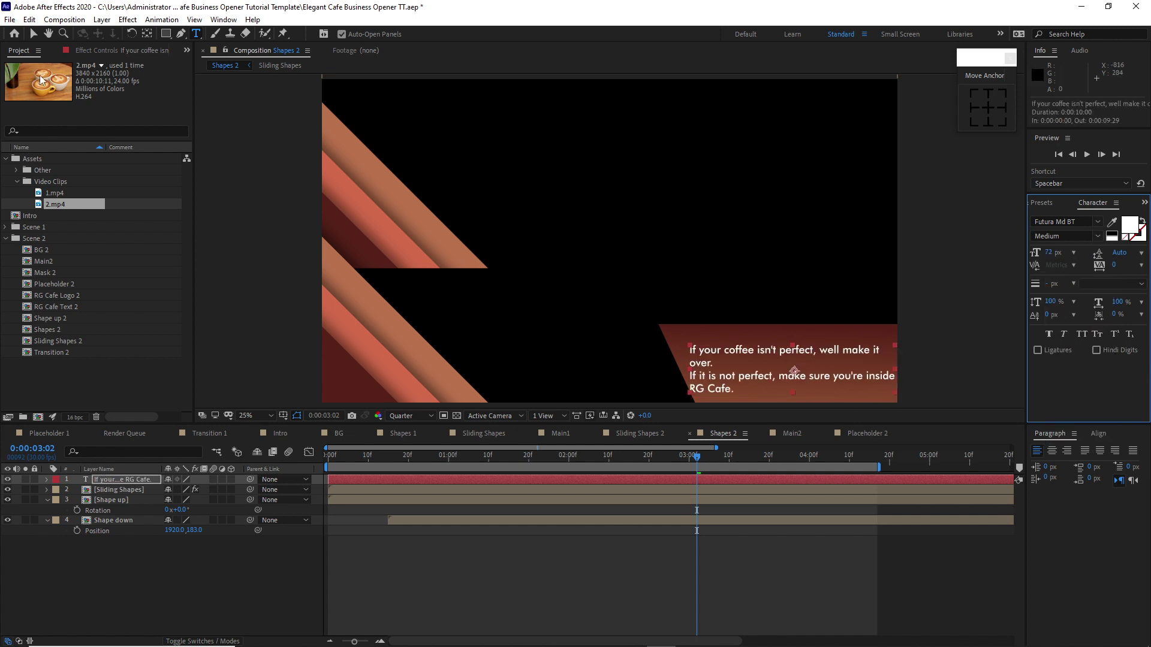
key(v)
drag(795, 371, 791, 358)
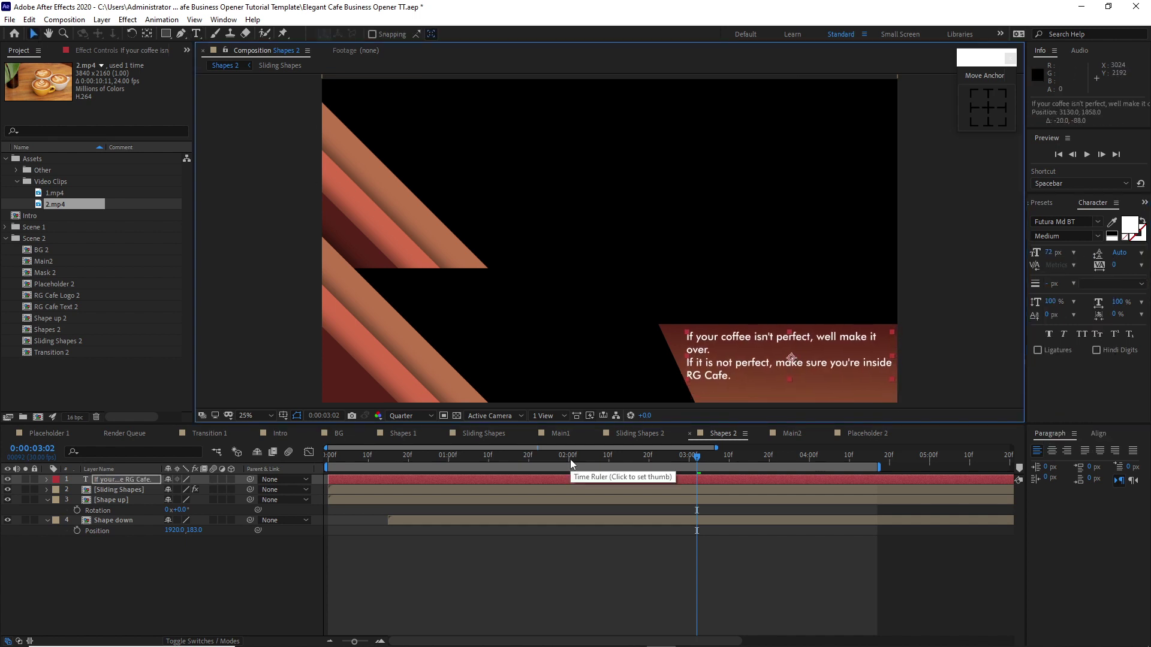
Keyframe the slogan's current position at 0:00:03:20, and set its X position to 4559 at 0:00:03:00 so it slides in from off-frame.
drag(570, 459, 769, 453)
drag(717, 448, 833, 444)
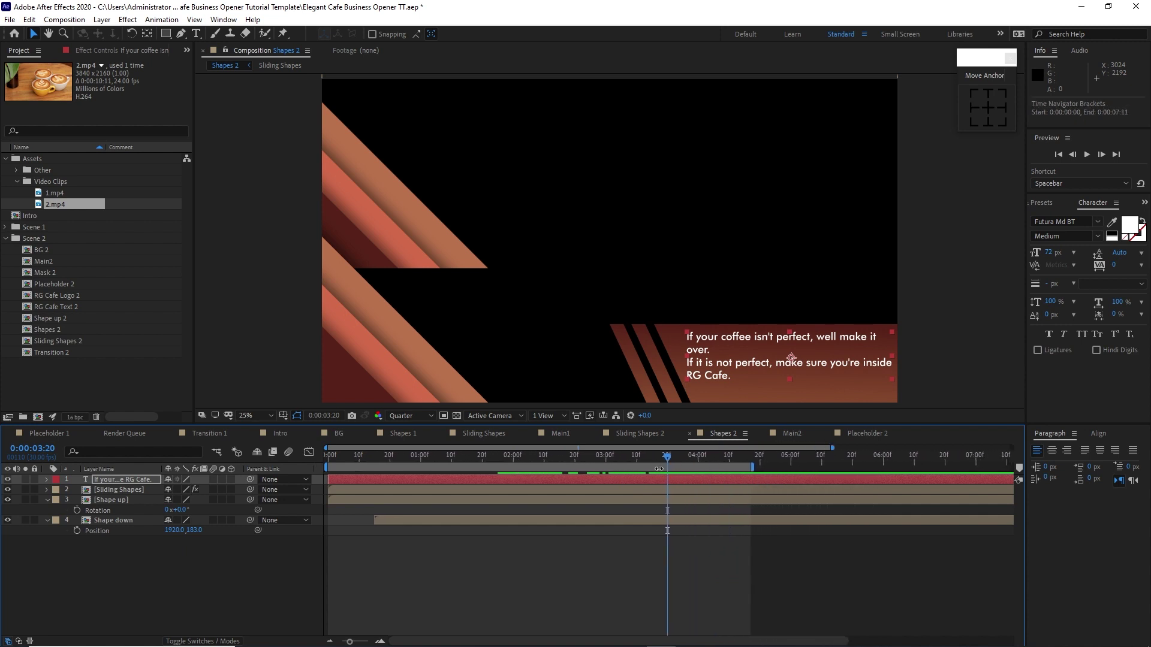
click(151, 483)
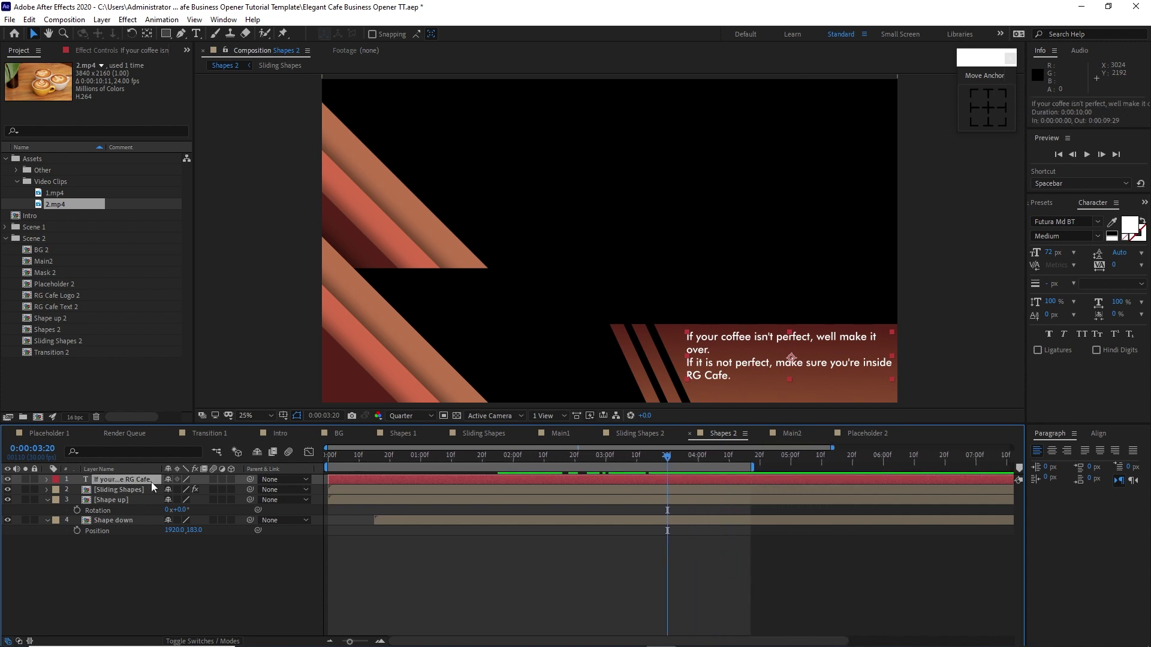
key(p)
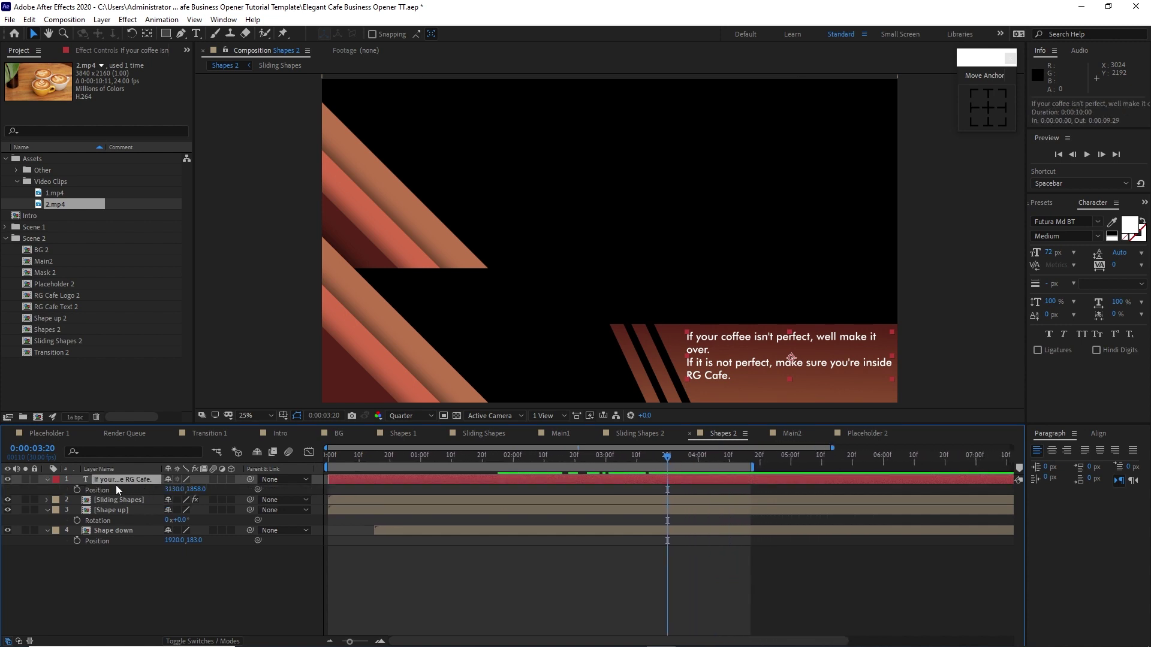
click(76, 491)
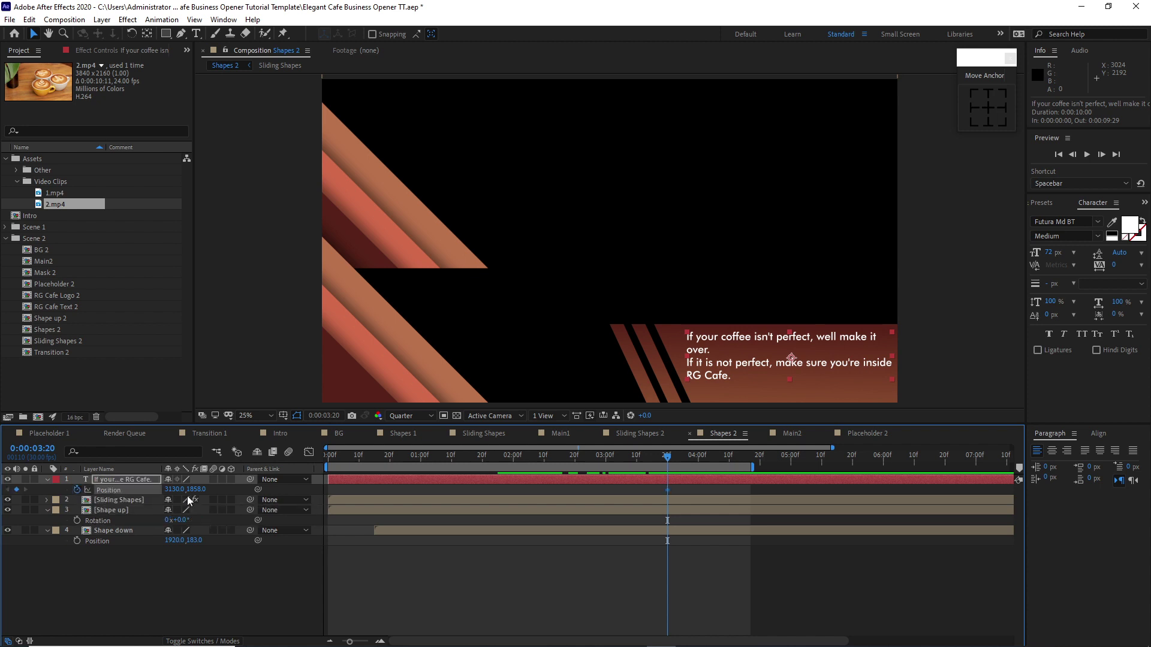
drag(669, 458, 606, 466)
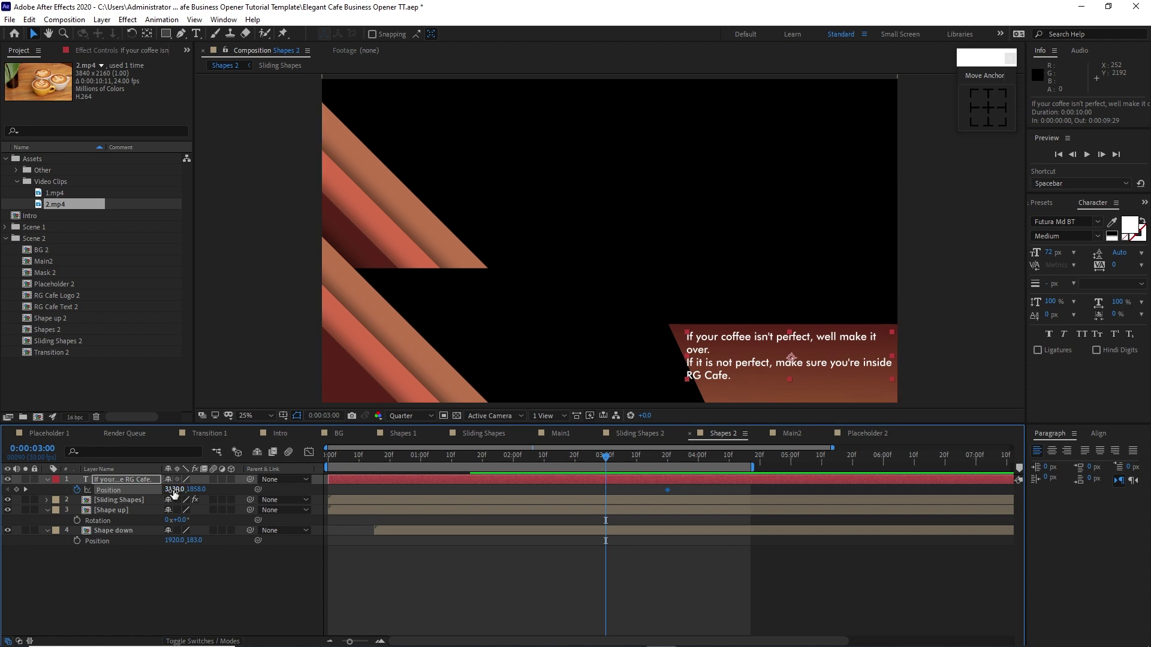
drag(174, 490, 1026, 488)
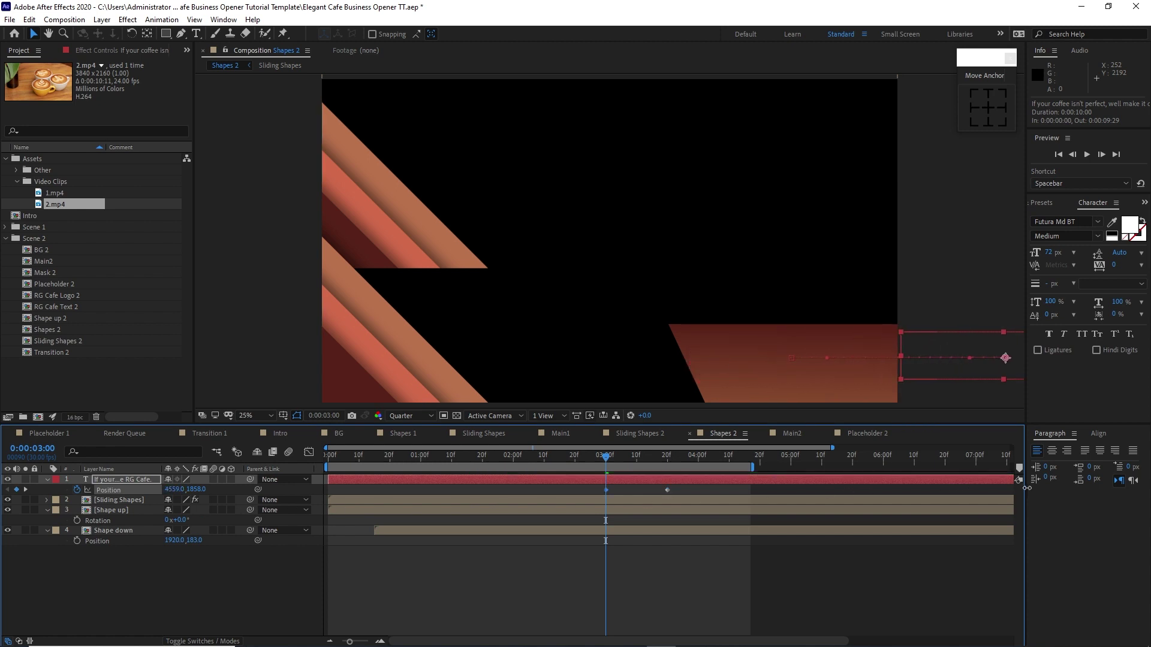
Add a Tracking animator to the slogan text and keyframe its Tracking Type and Tracking Amount at 0:00:03:20.
key(k)
click(48, 479)
click(48, 480)
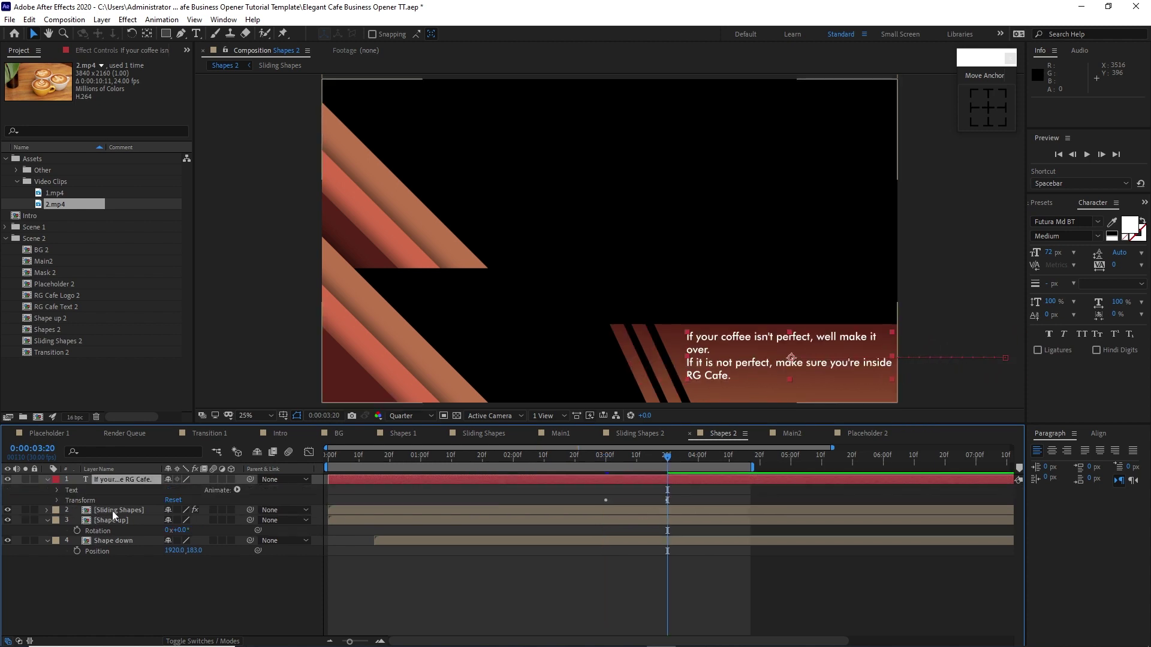
click(237, 490)
click(257, 407)
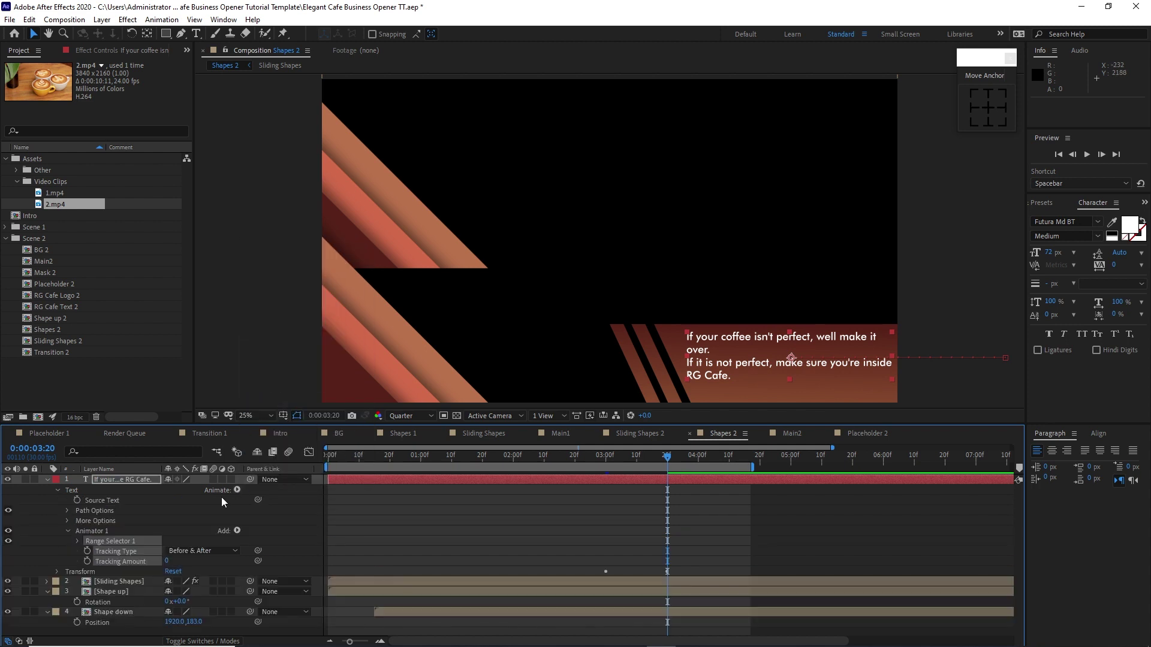
click(87, 562)
click(87, 551)
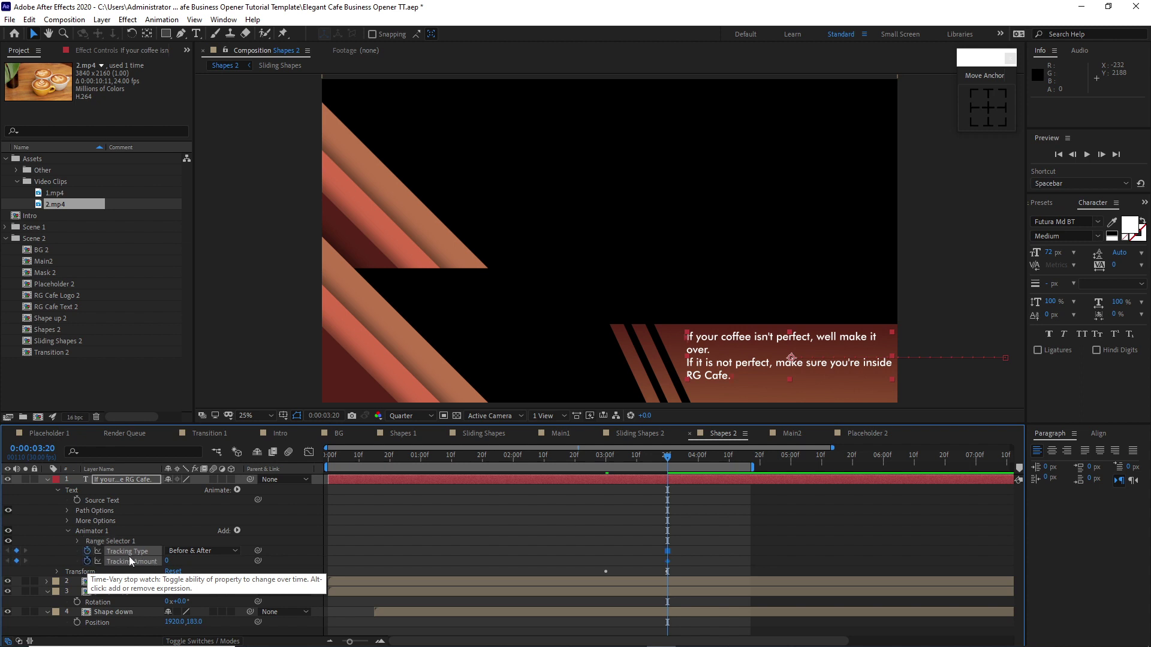
Set the slogan's Tracking Amount to 150 at 0:00:03:00, ease its tracking keyframes, and collapse the layer properties.
click(605, 465)
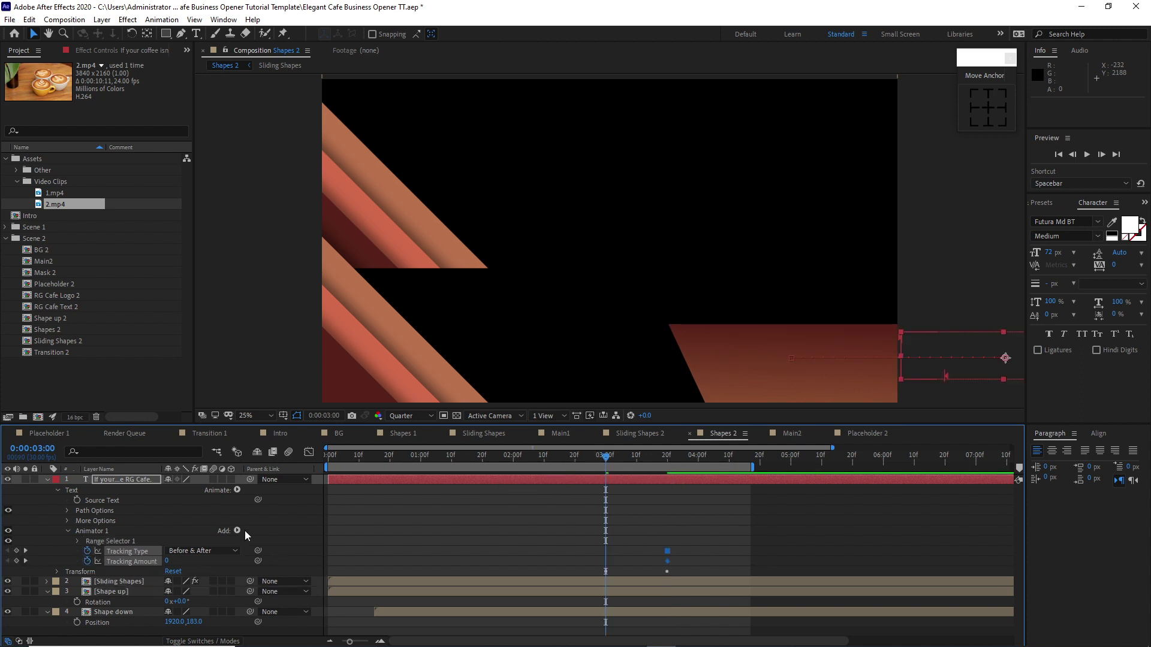
click(168, 561)
drag(531, 540, 682, 563)
click(309, 452)
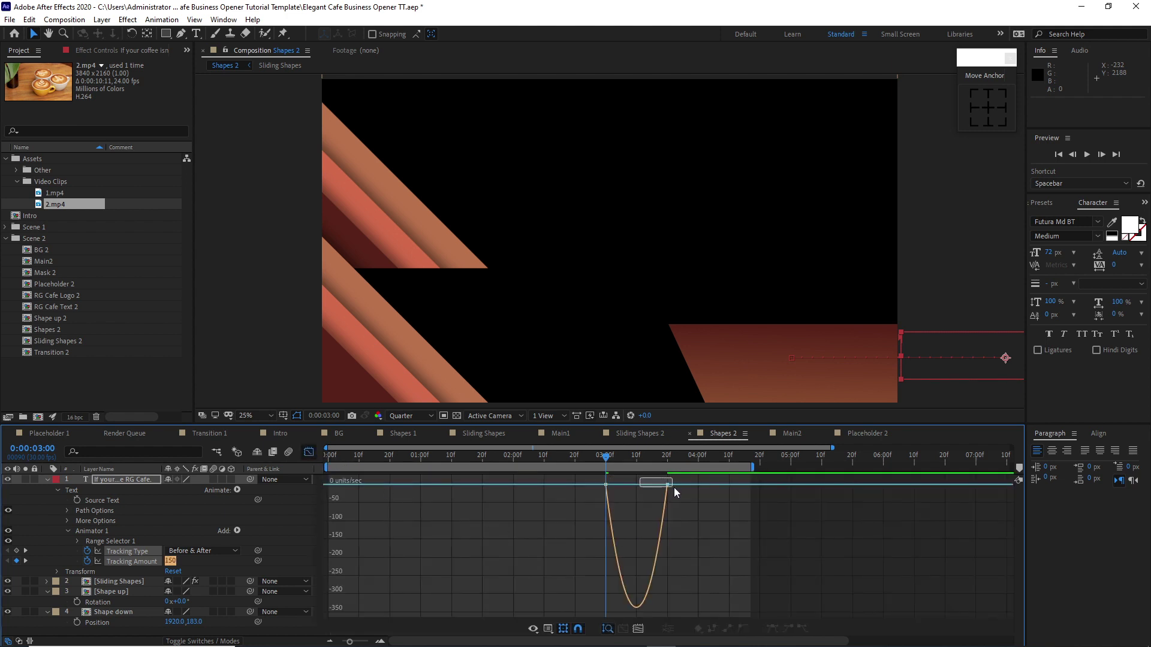
drag(690, 494, 622, 497)
click(308, 452)
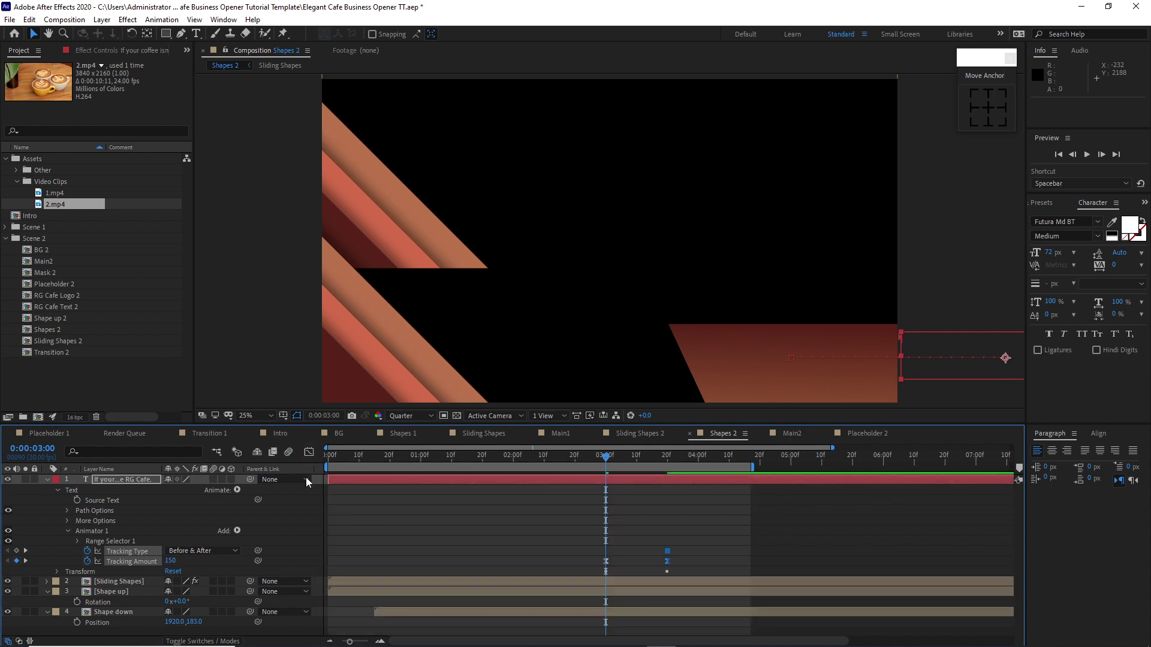
click(57, 491)
click(48, 480)
click(48, 500)
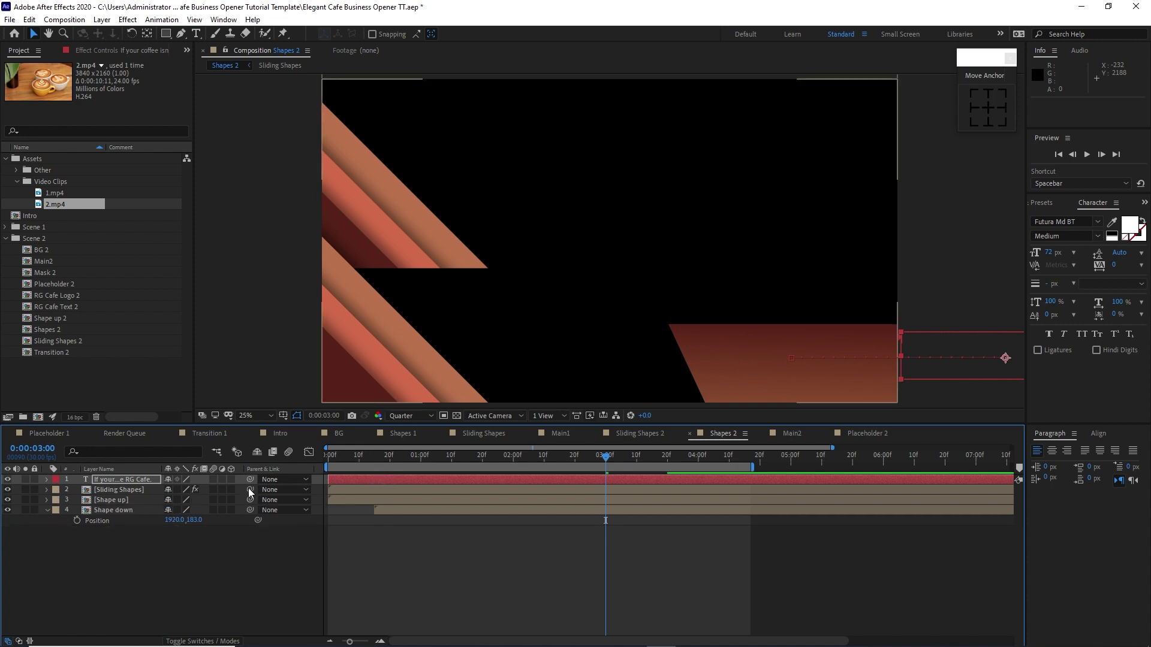
In the Shapes 2 composition, replace the Shape up and Sliding Shapes layers with Shape up 2 and Sliding Shapes 2.
click(786, 436)
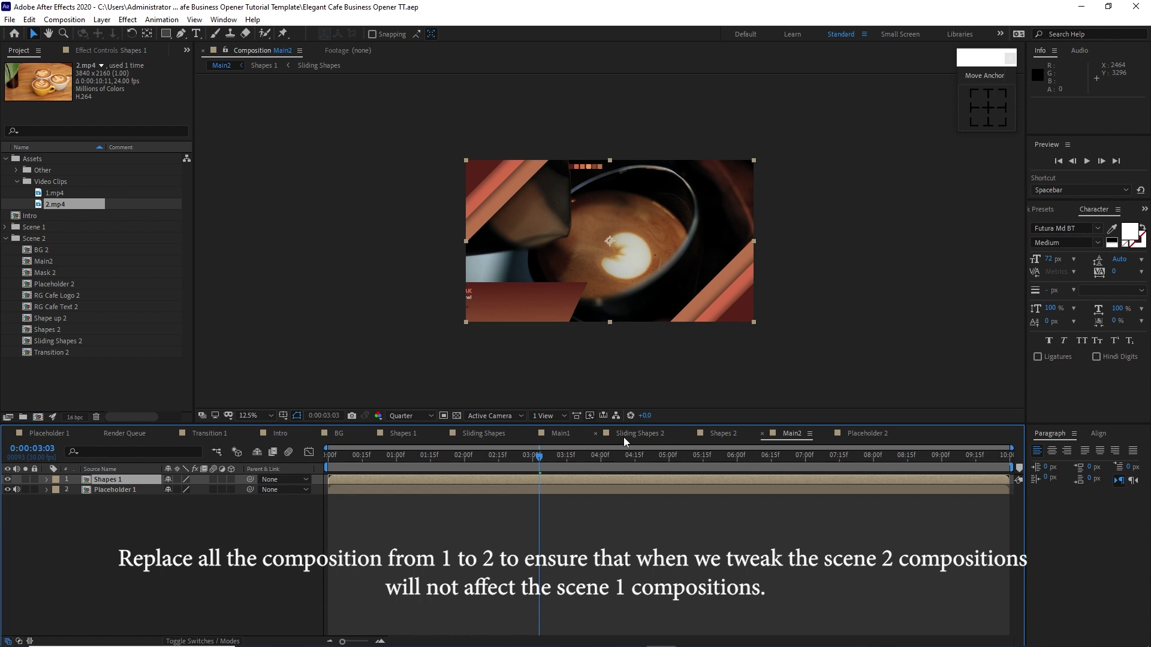
click(726, 437)
click(1, 317)
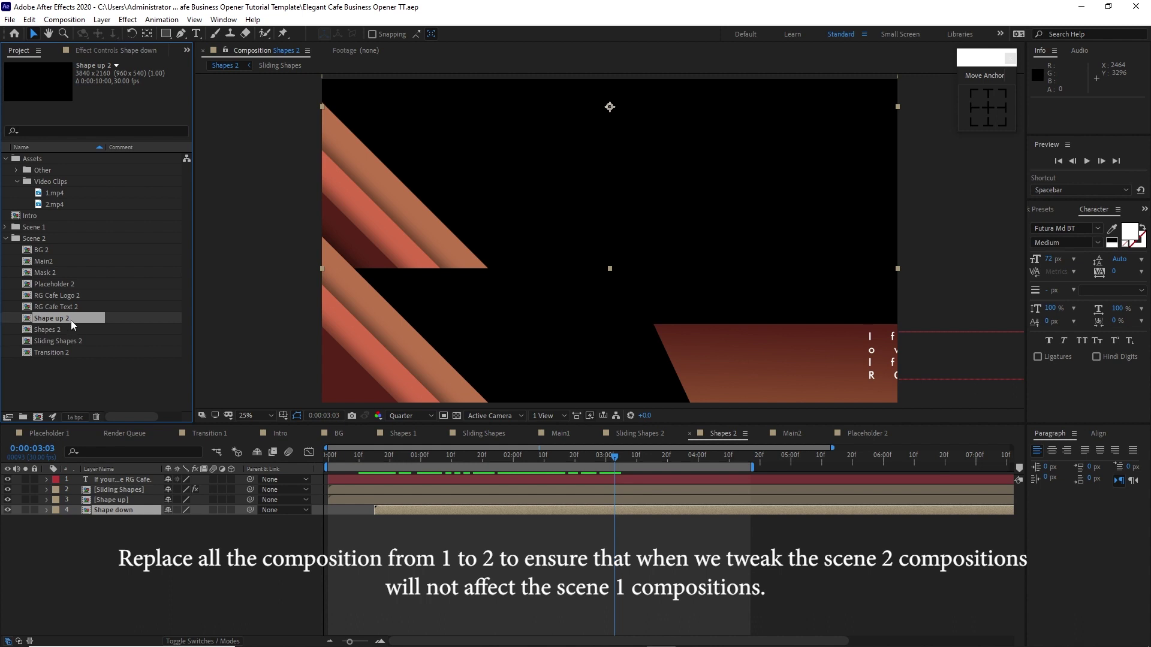
drag(71, 324, 116, 500)
click(114, 489)
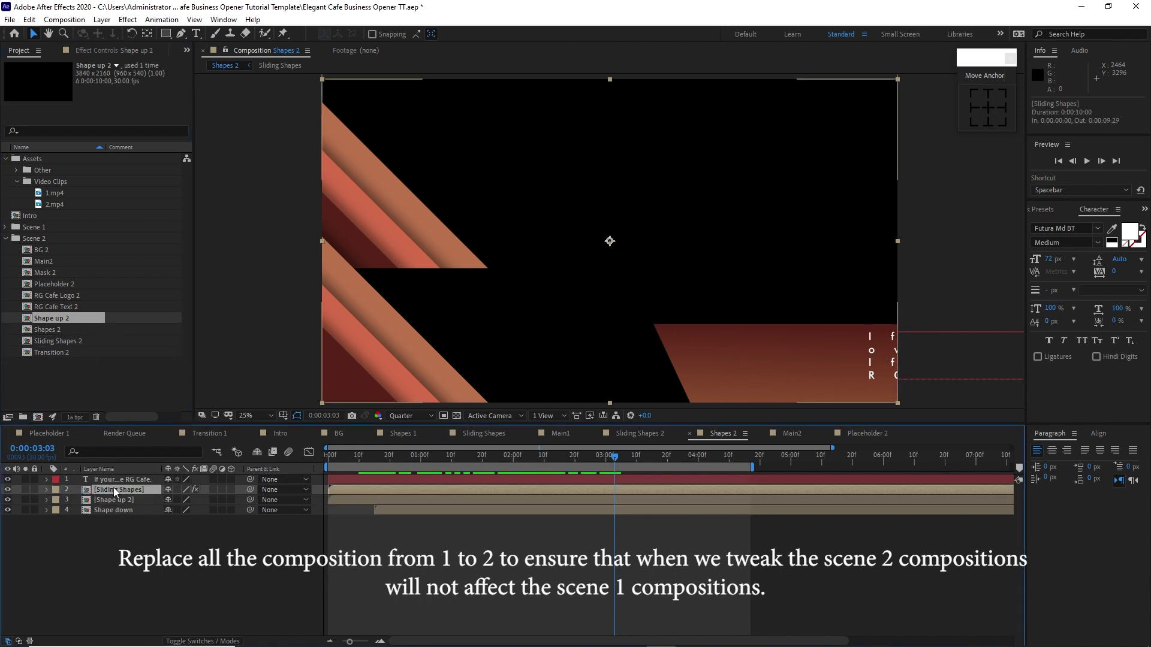
drag(86, 341, 95, 479)
drag(100, 491, 103, 490)
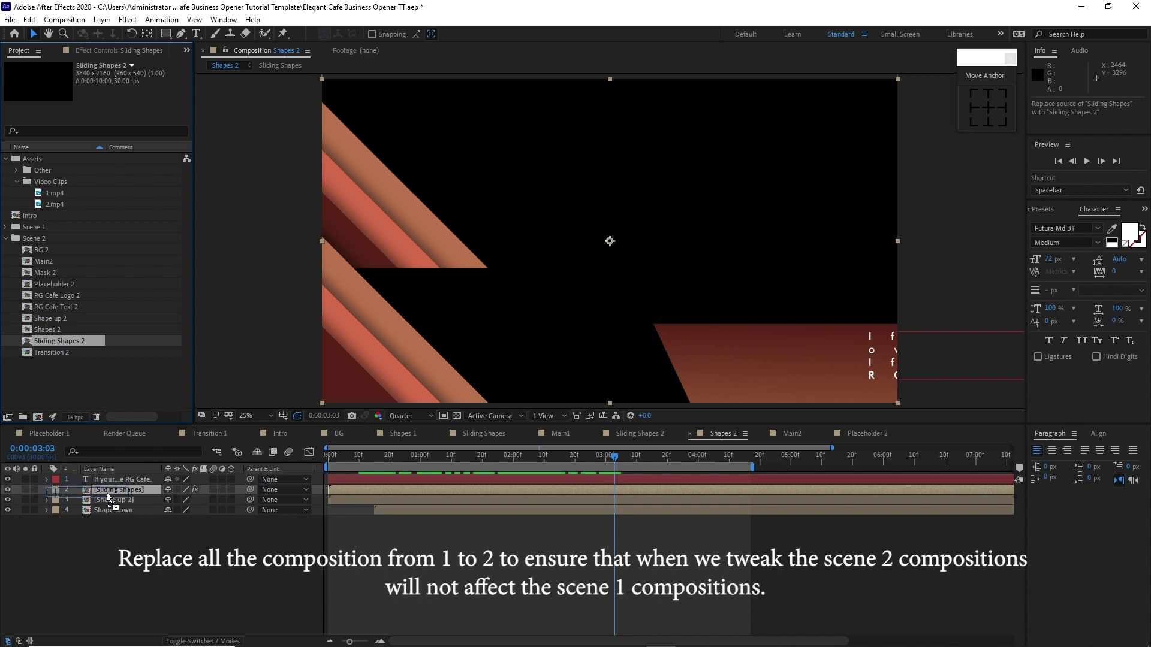
In Main2, replace Shapes 1 with Shapes 2 and Placeholder 1 with Placeholder 2, and scrub to 0:00:04:27 to check.
click(793, 434)
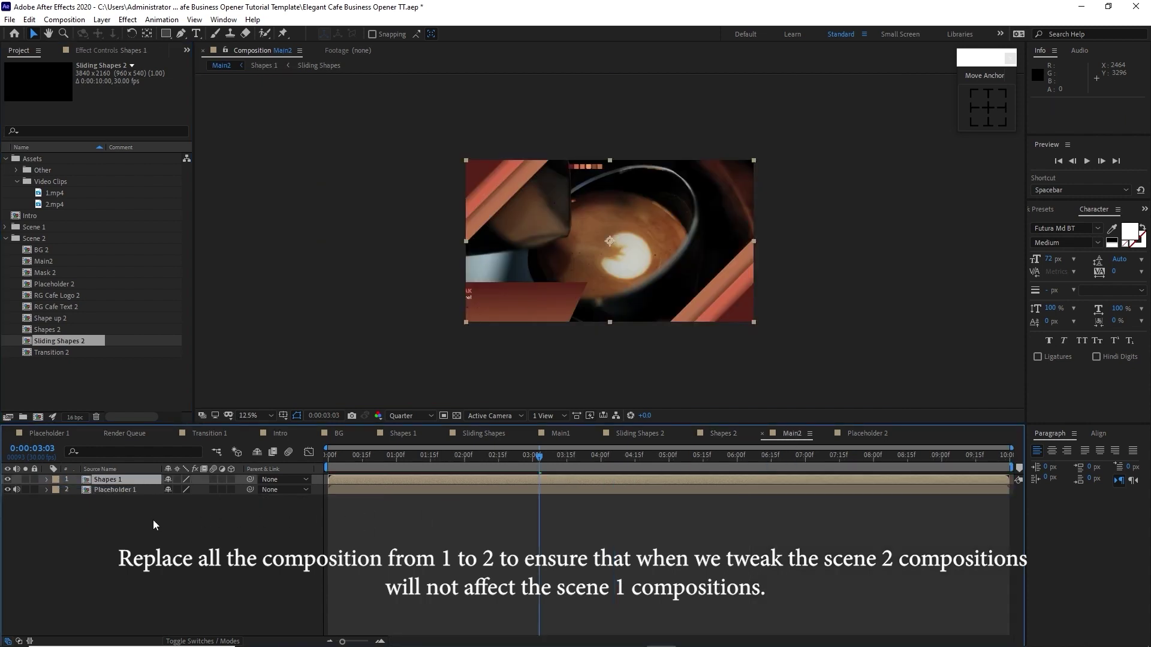
drag(57, 329, 99, 479)
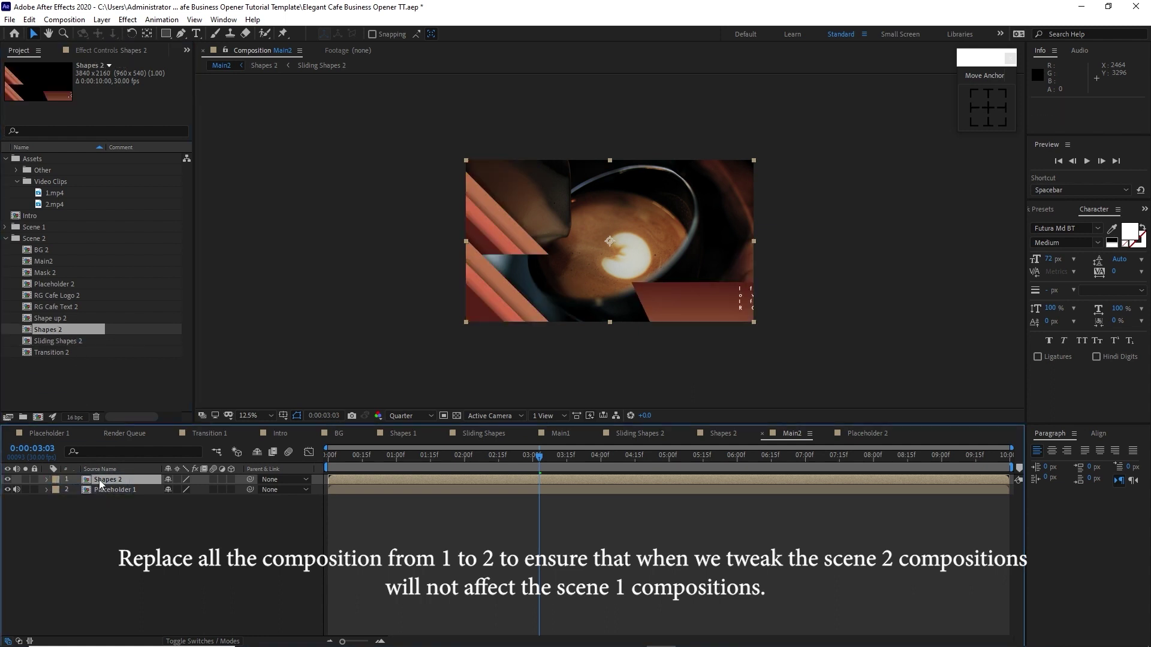
click(105, 490)
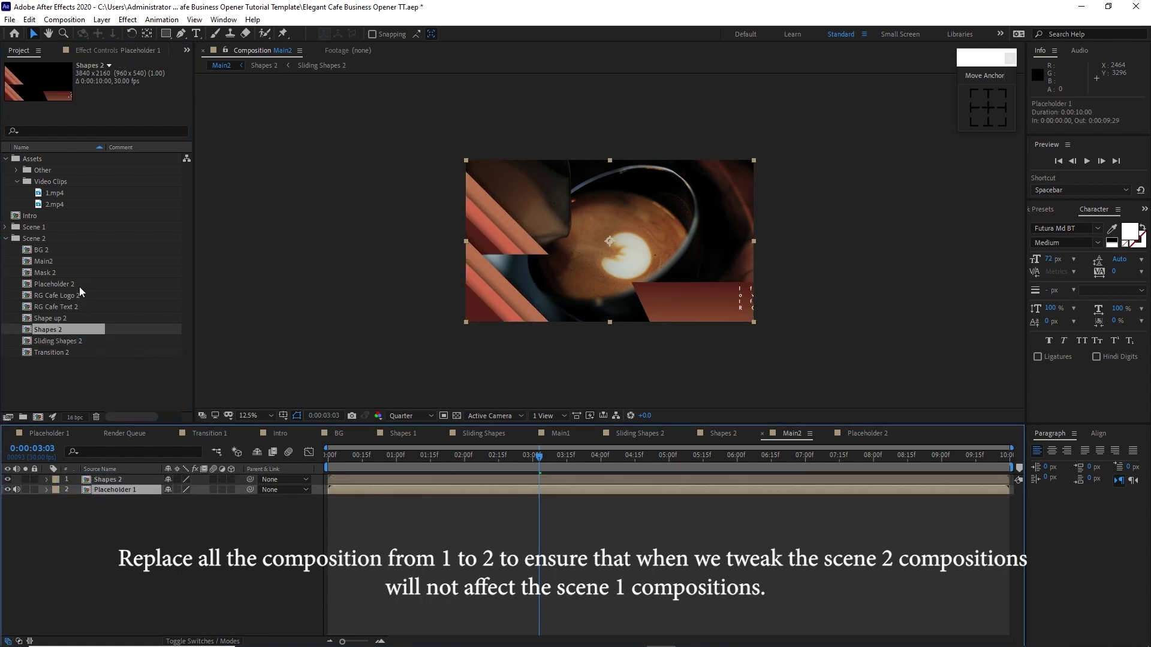
drag(79, 287, 135, 494)
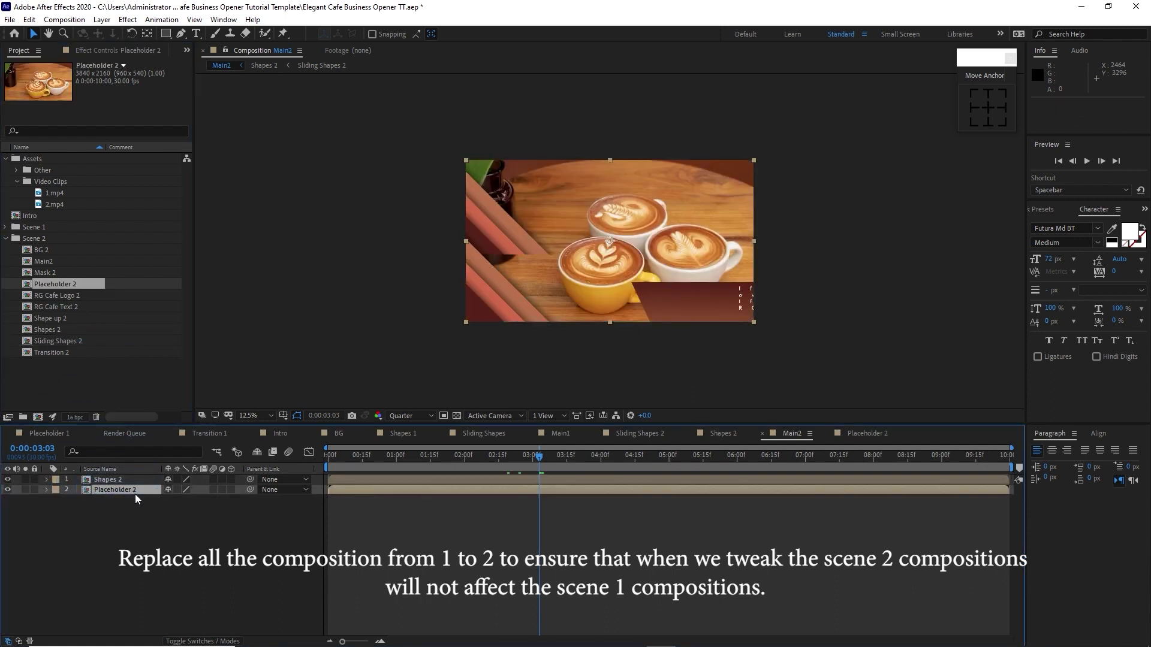
drag(539, 456, 662, 451)
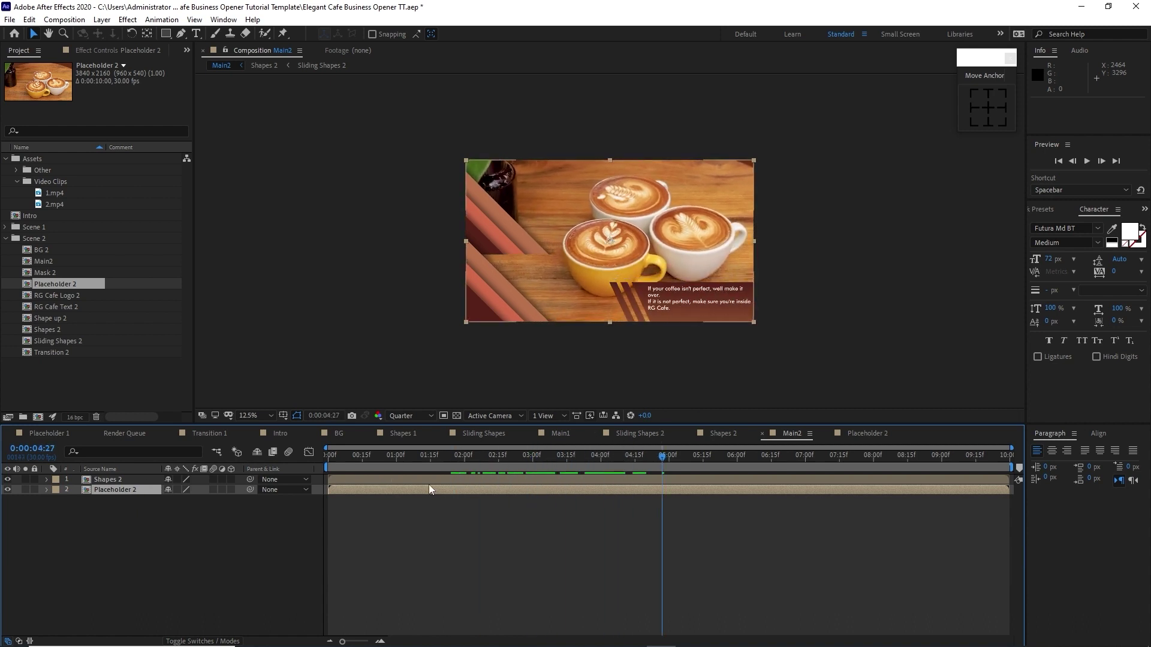
Collapse the project folders and create a new composition named Final with a duration of 0:00:23:00.
click(6, 238)
click(6, 159)
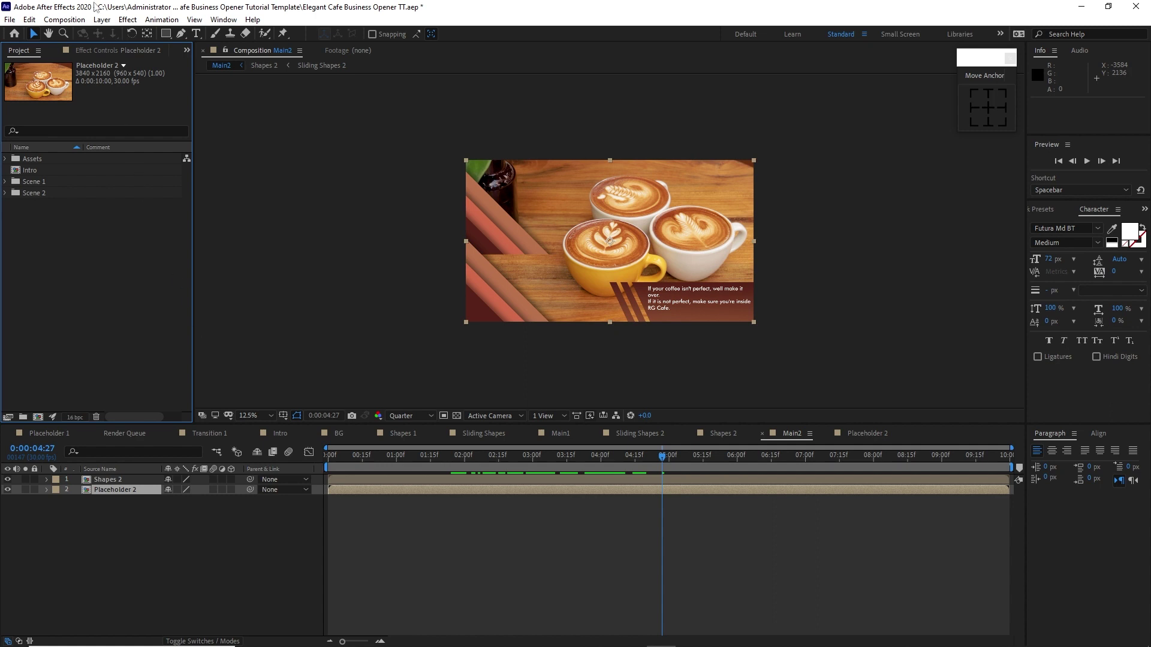
click(64, 19)
click(65, 25)
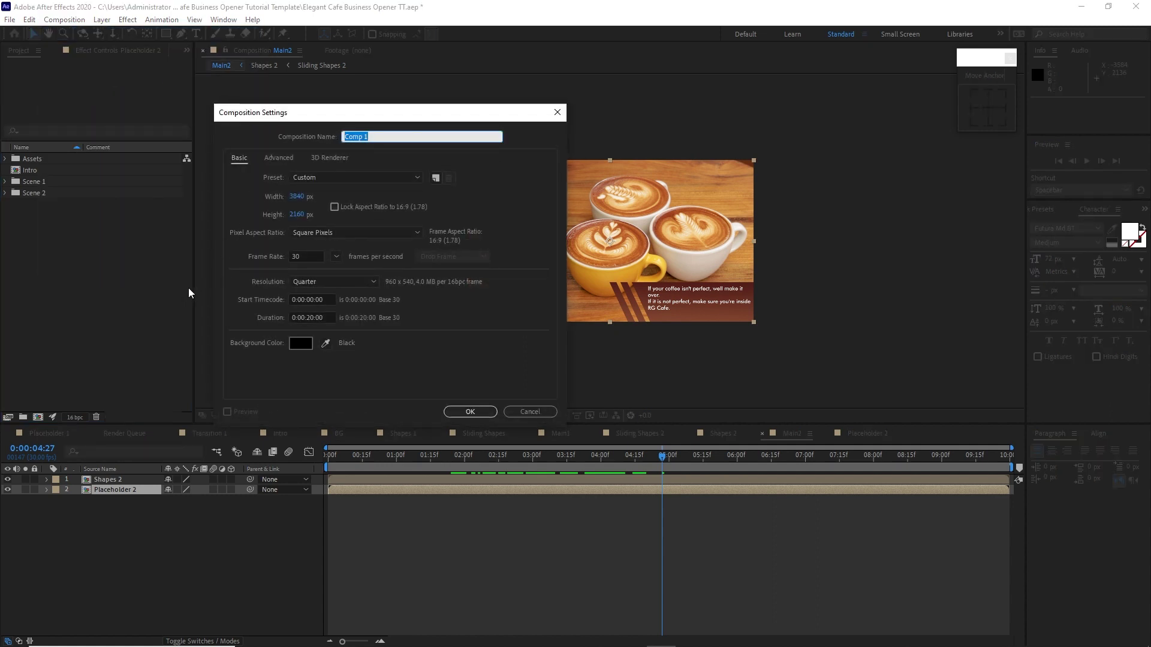
text(Final)
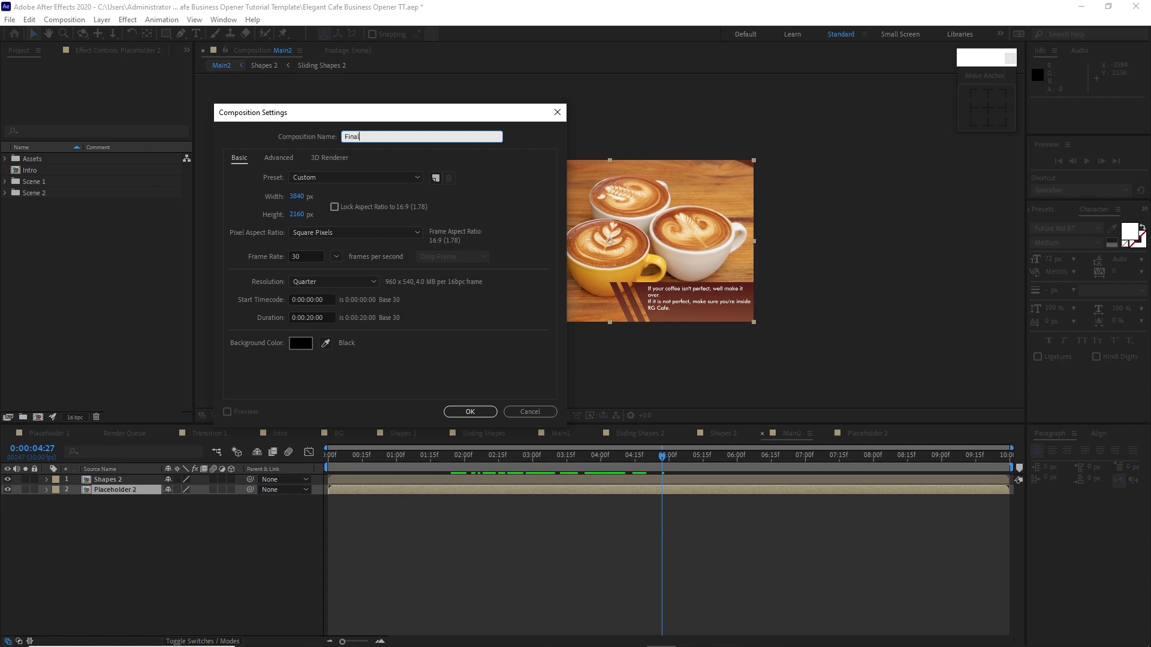
click(315, 319)
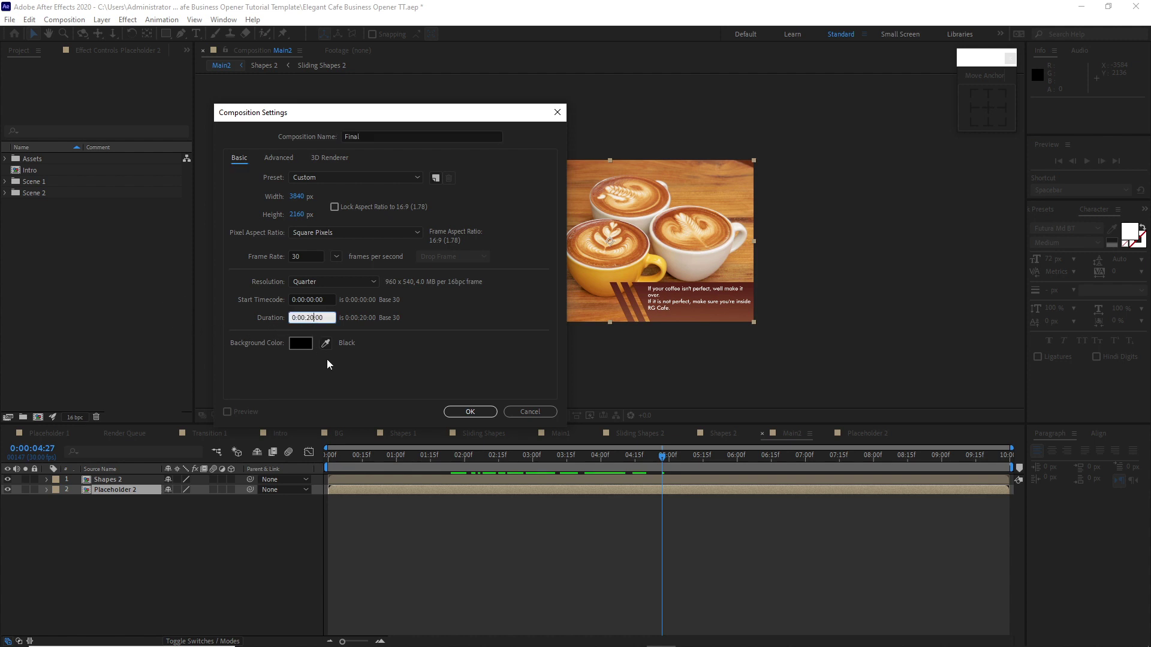
key(shift+Left)
text(3)
click(470, 412)
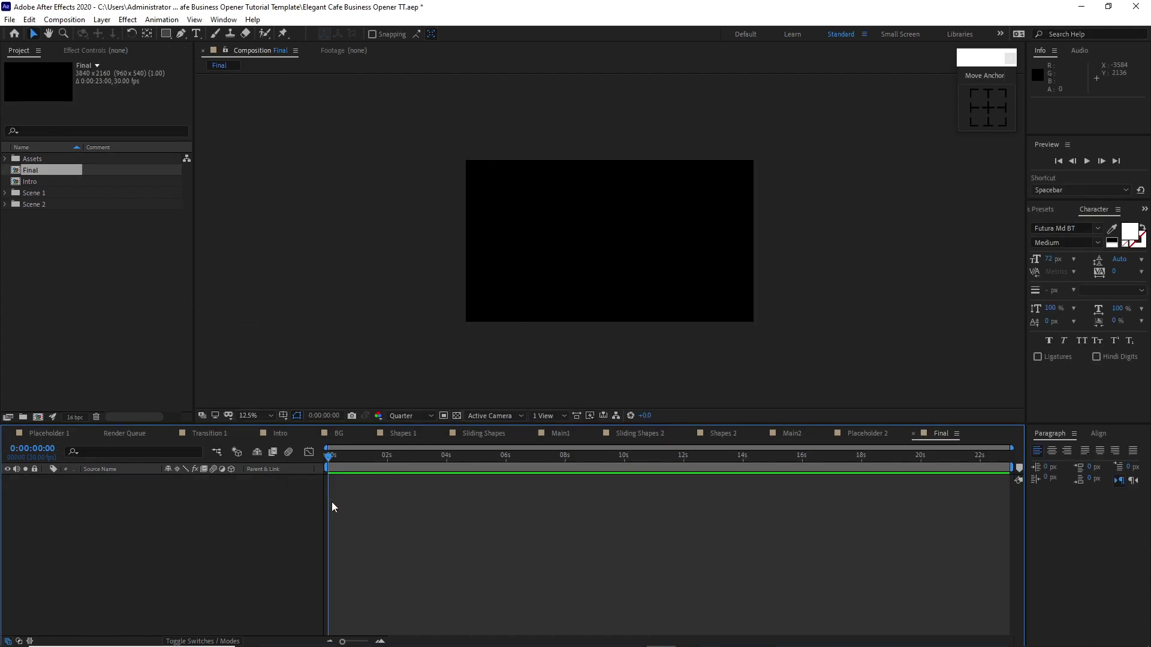
Add Intro to the Final composition with Main1 above it, and start Main1 at 0:00:04:29.
drag(49, 181, 147, 521)
click(5, 192)
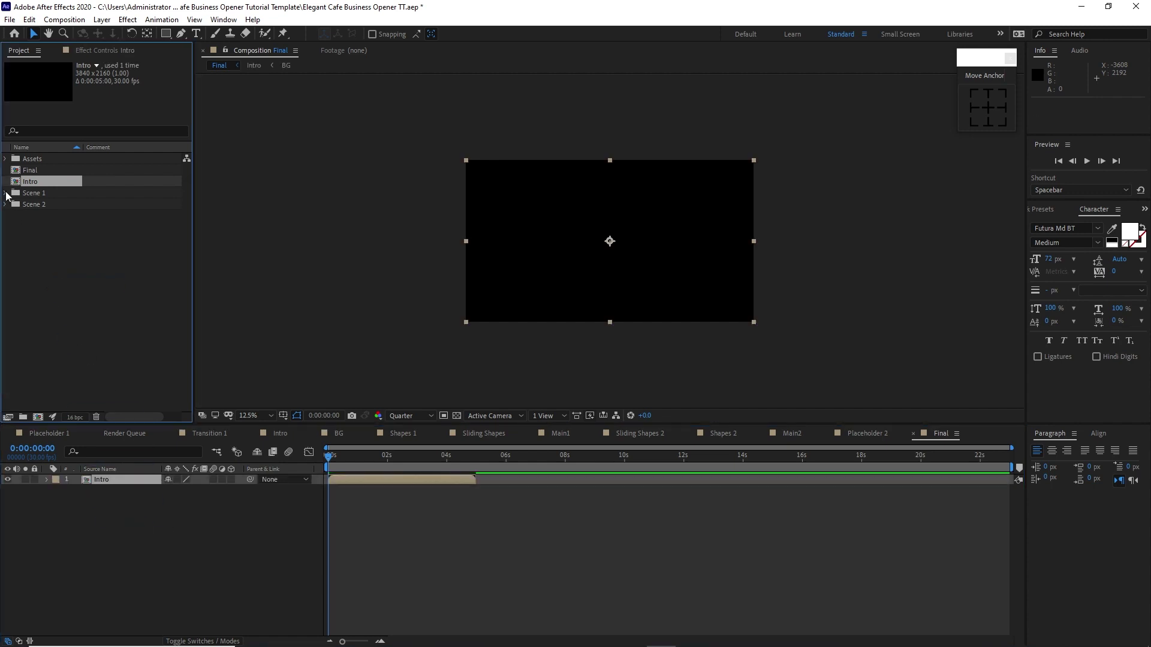
drag(38, 217, 129, 476)
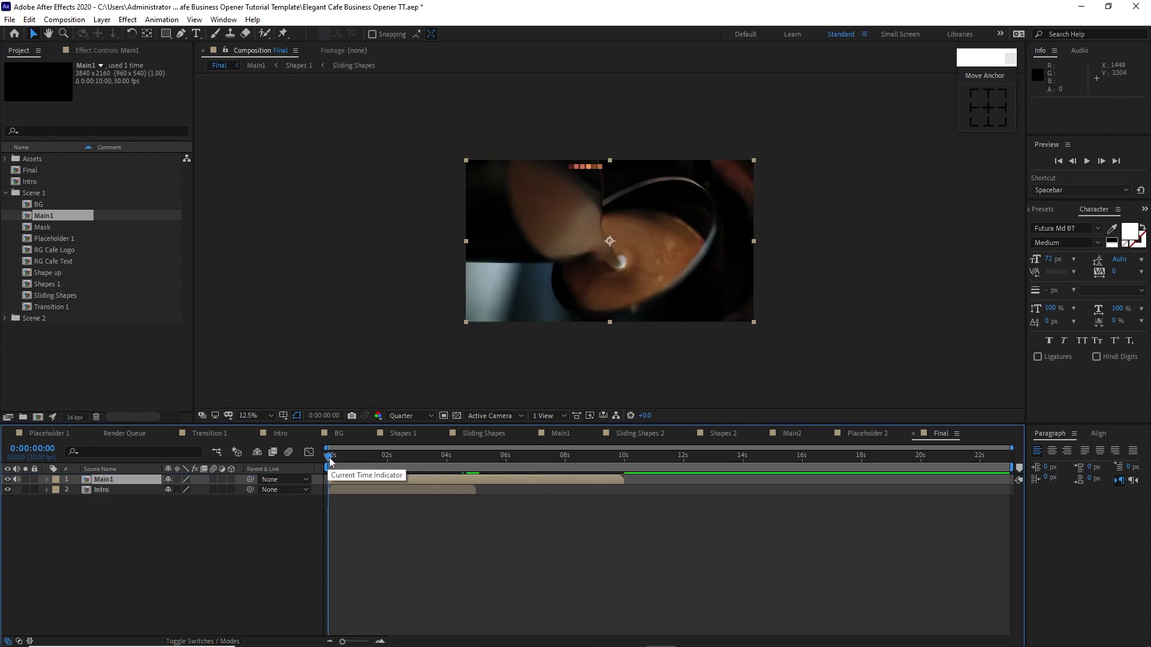
drag(329, 460, 476, 456)
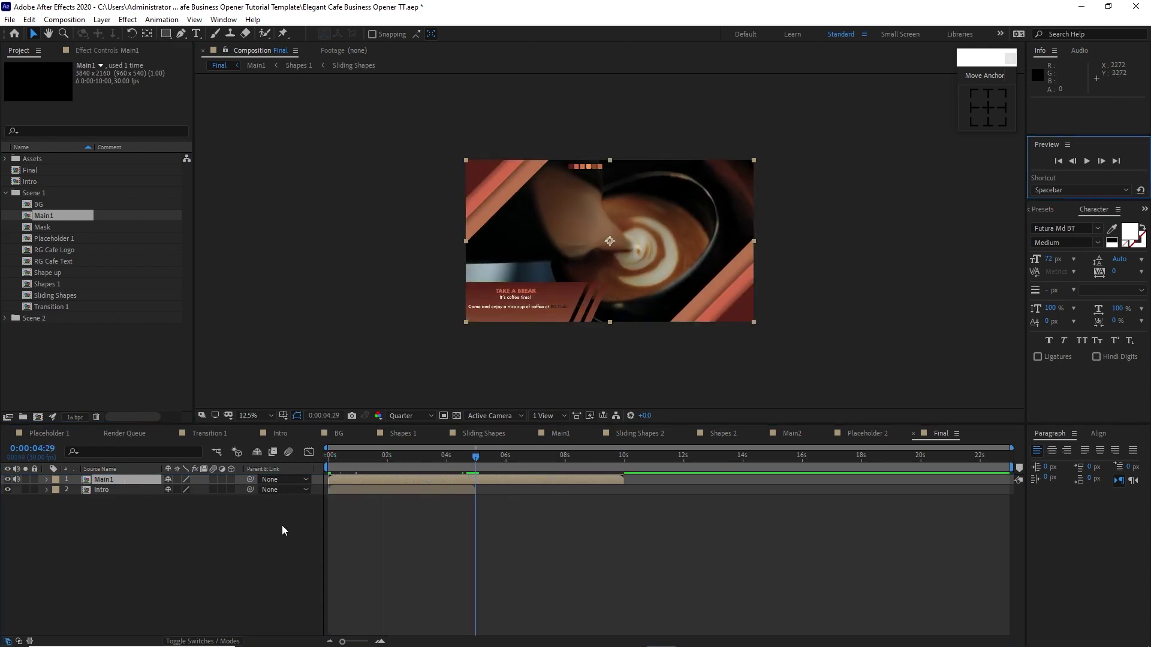
key(bracketleft)
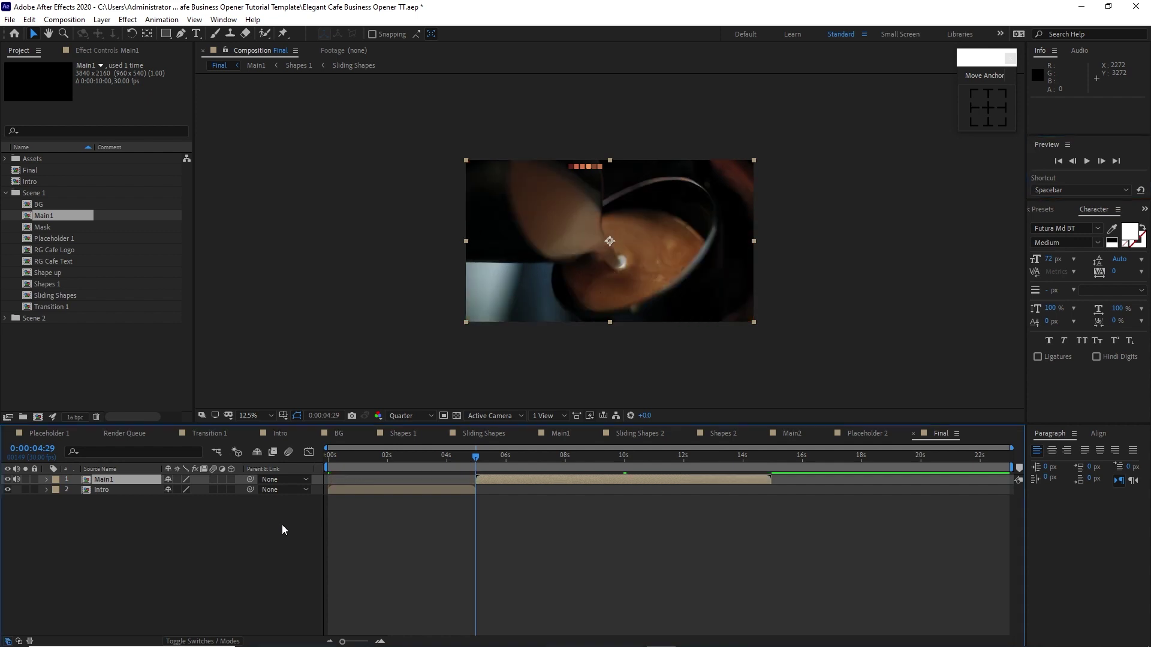
Add Main2 from the Scene 2 folder above Main1 in Final and start it at 0:00:13:00.
click(6, 193)
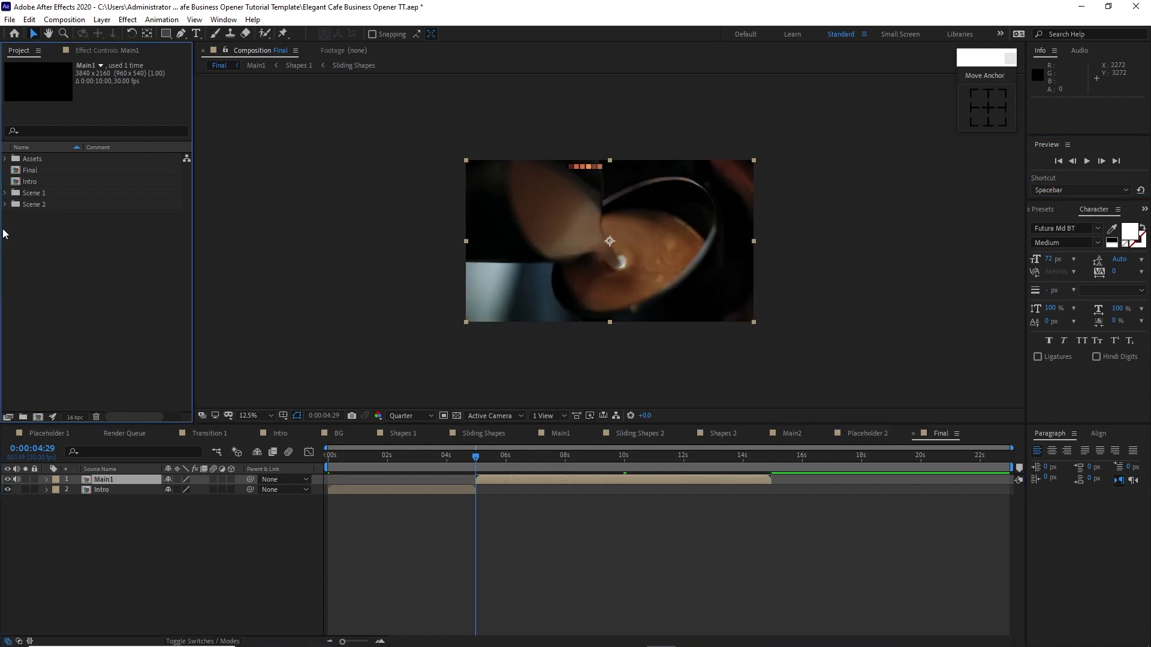
click(6, 205)
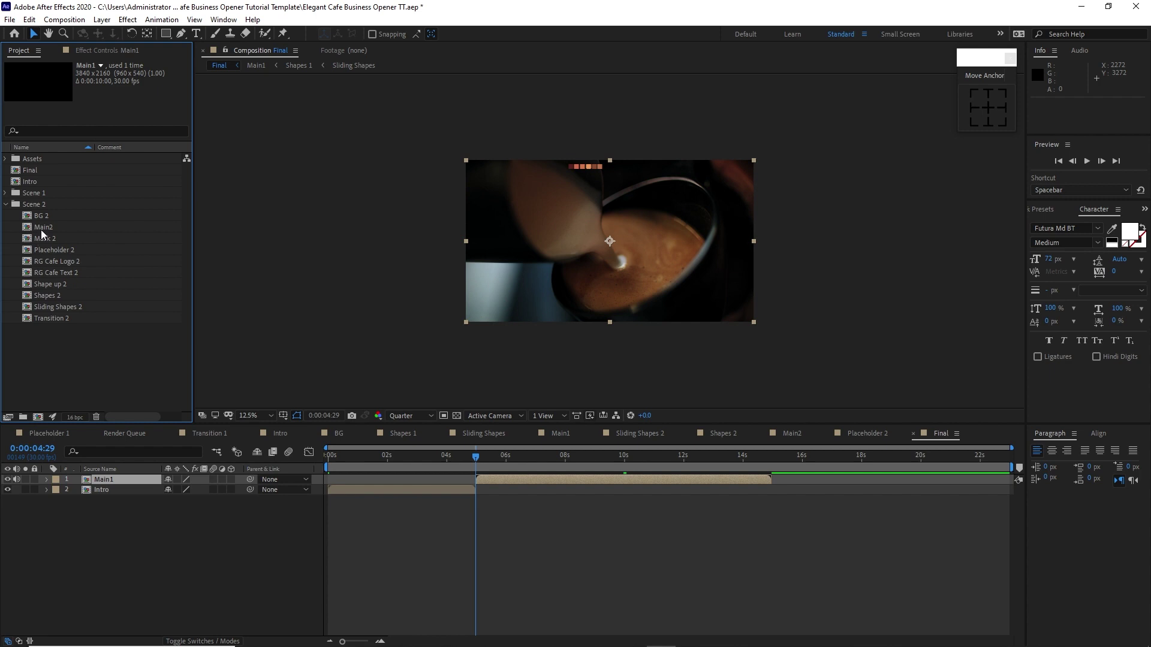
drag(43, 227, 97, 484)
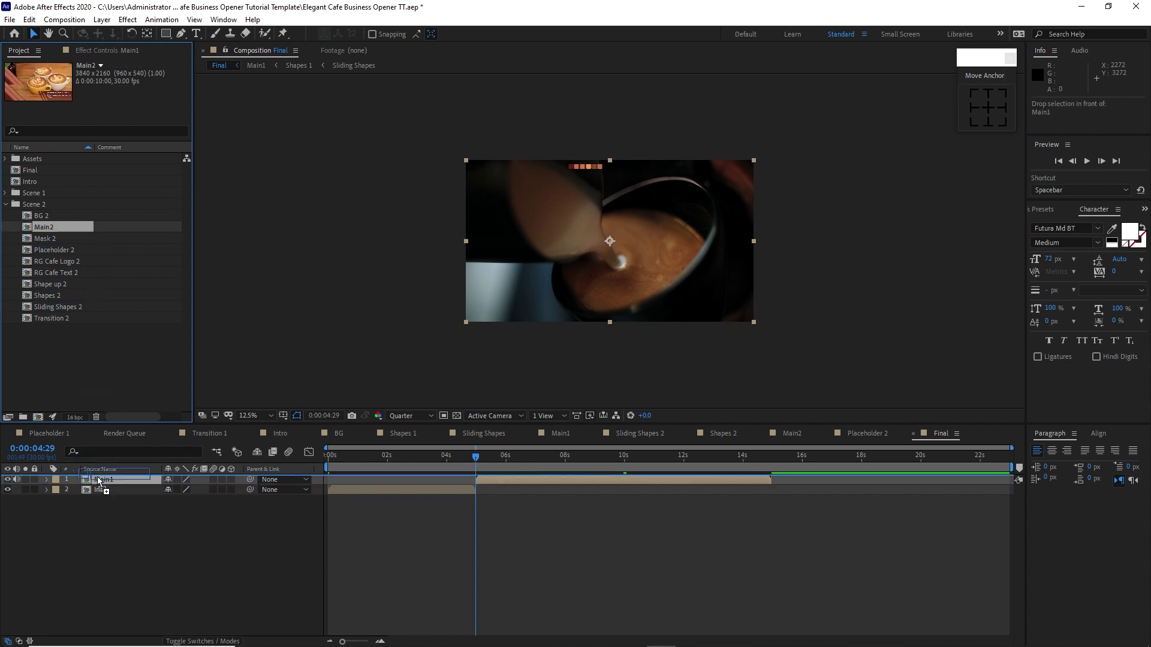
drag(475, 468, 713, 465)
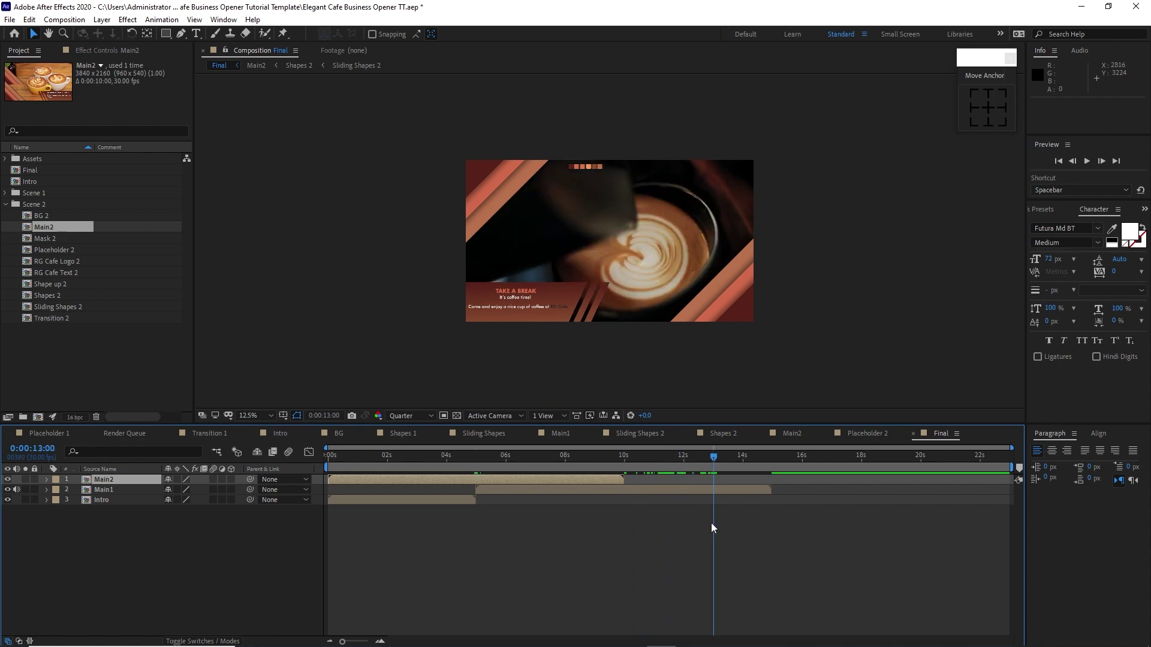
key(bracketleft)
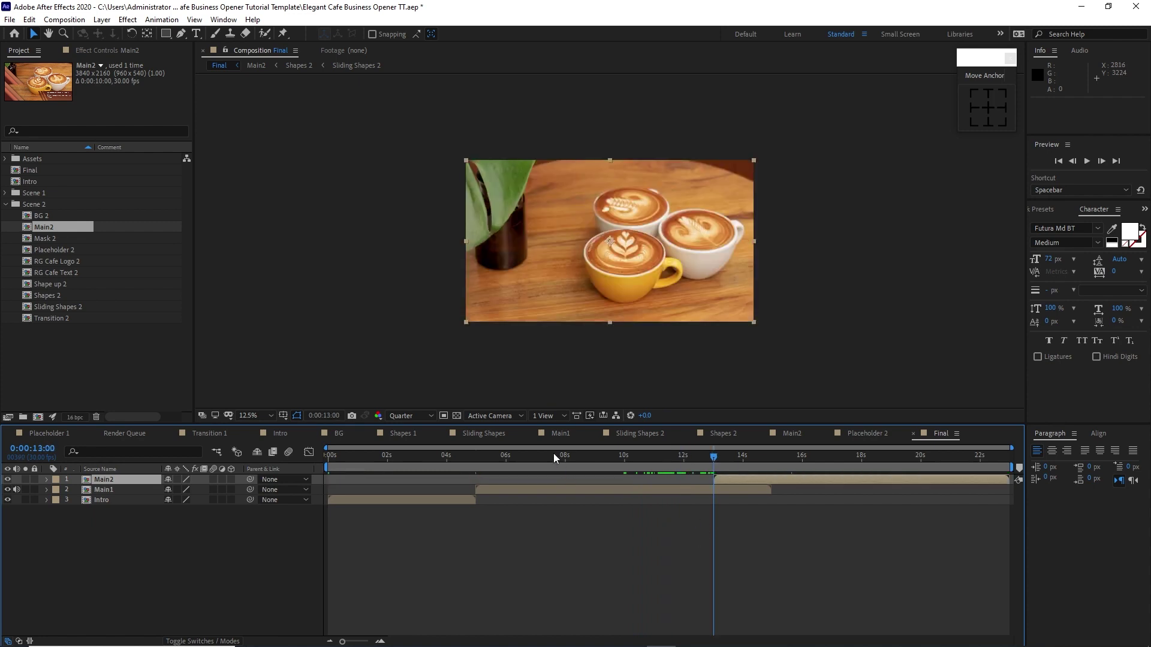
Delete the Color Guide.png layer from the Shapes 1 composition.
click(408, 434)
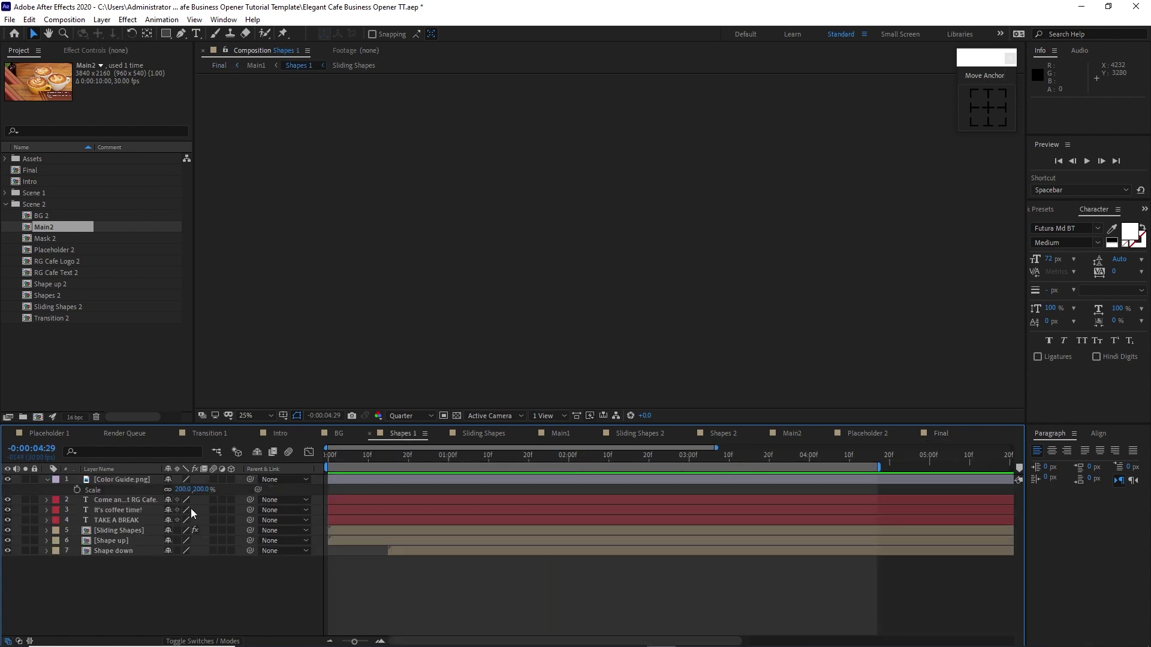
drag(456, 459, 488, 459)
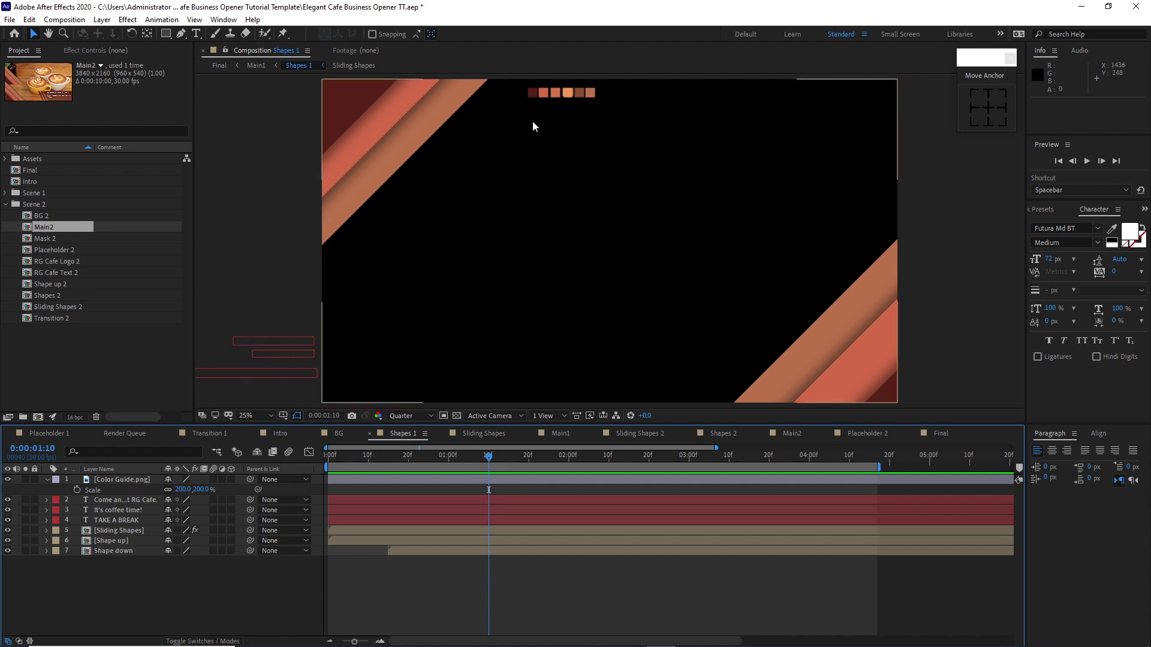
click(20, 480)
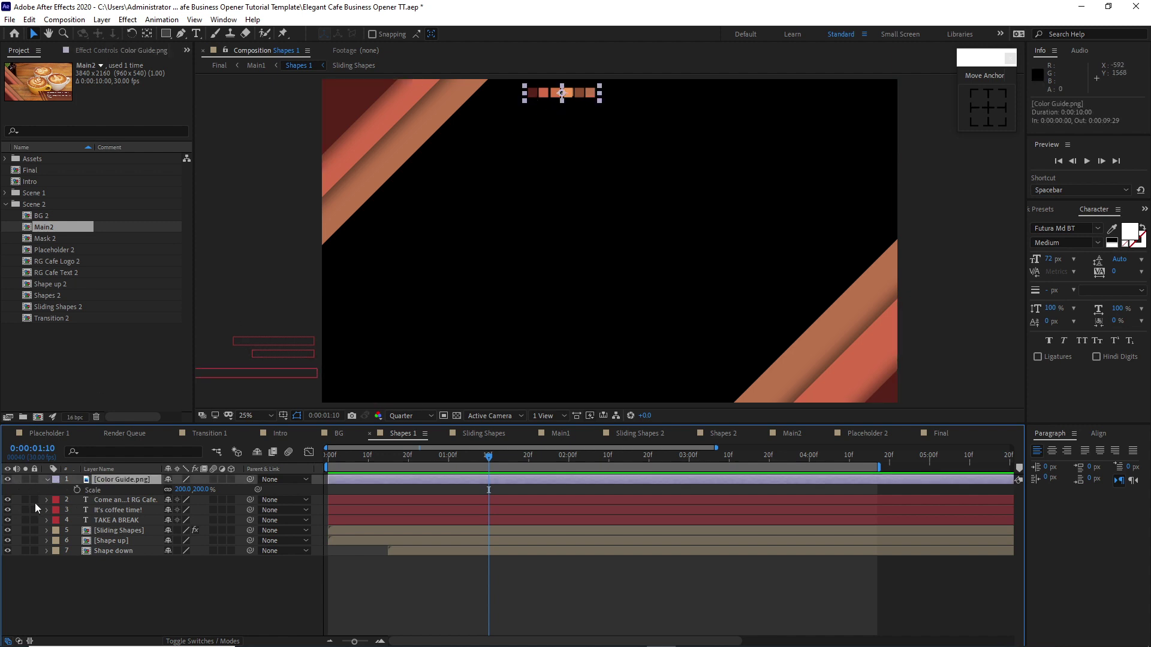
key(Delete)
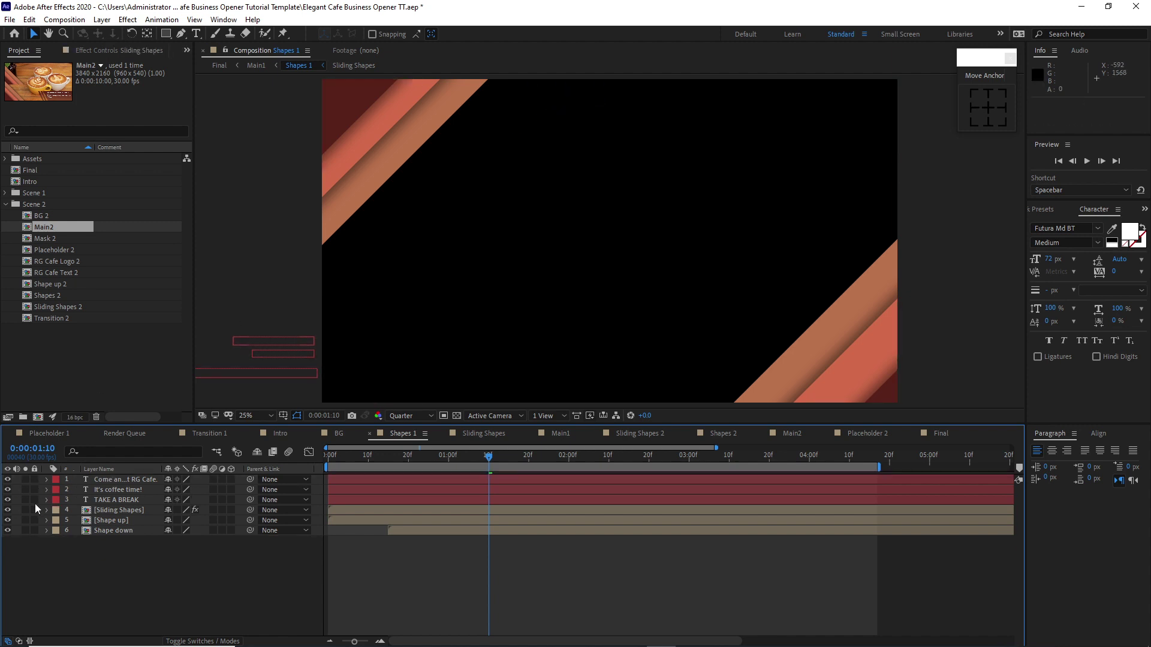
Preview the Final composition from the beginning and collapse the Scene 2 folder.
click(939, 434)
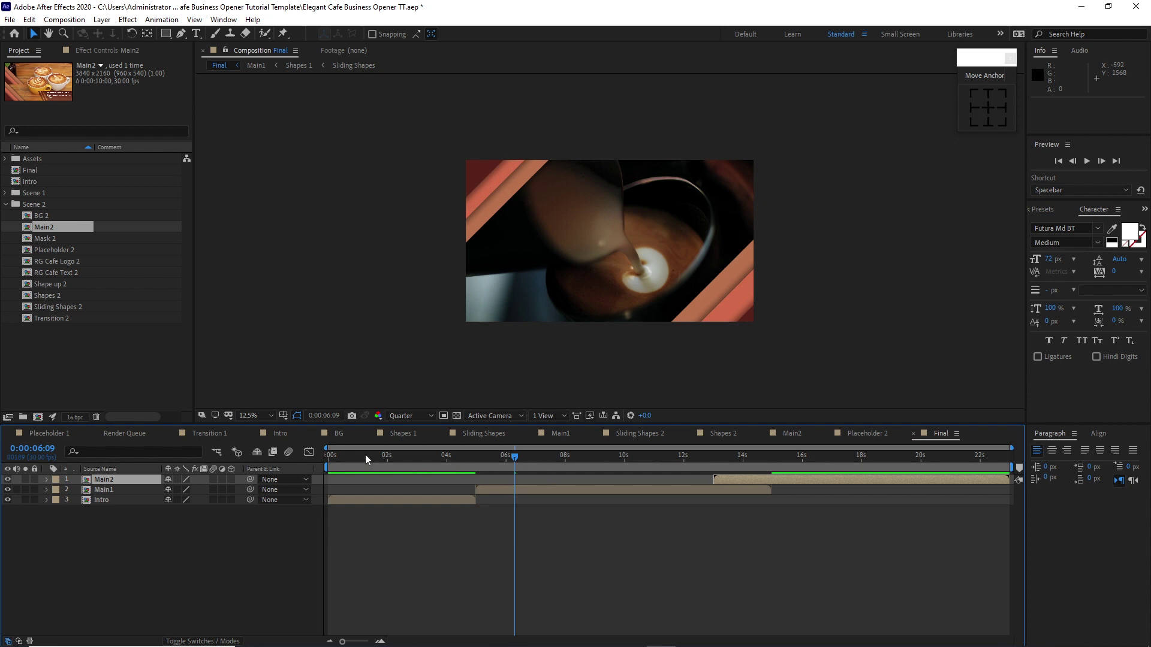
drag(365, 454, 323, 455)
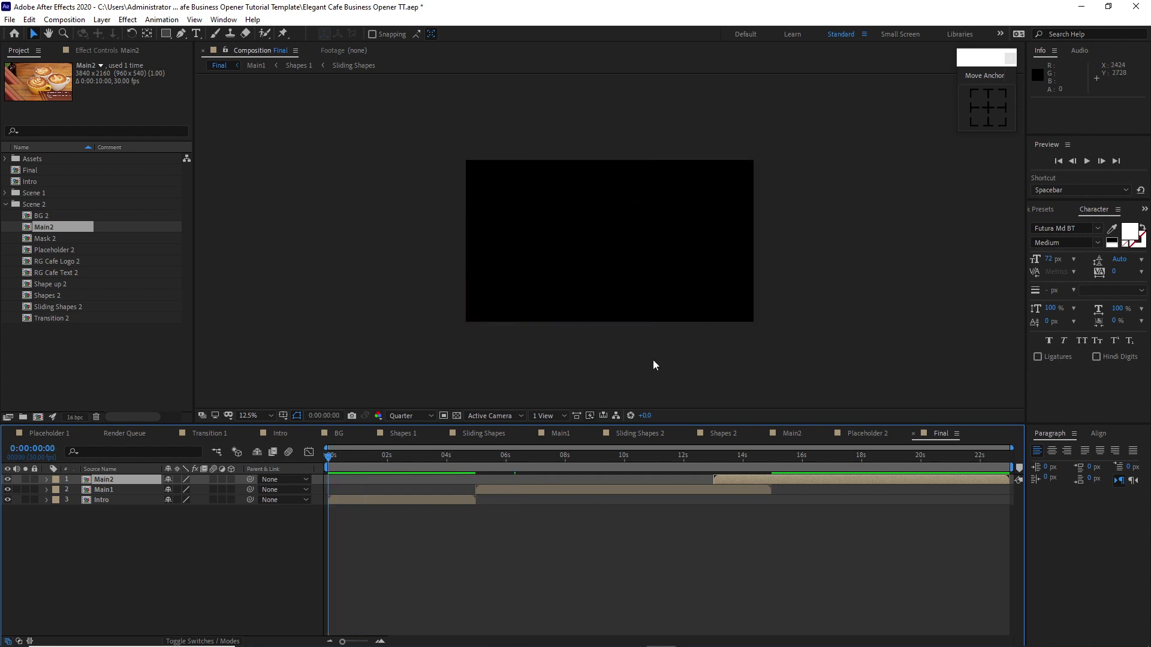
click(1087, 160)
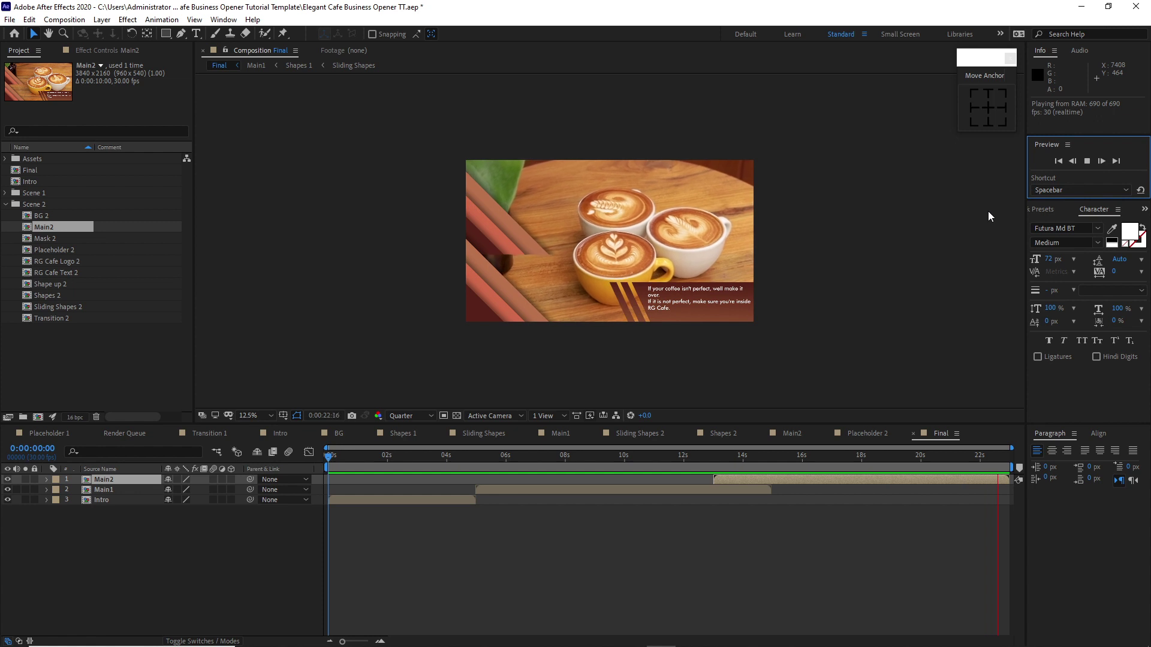
click(5, 205)
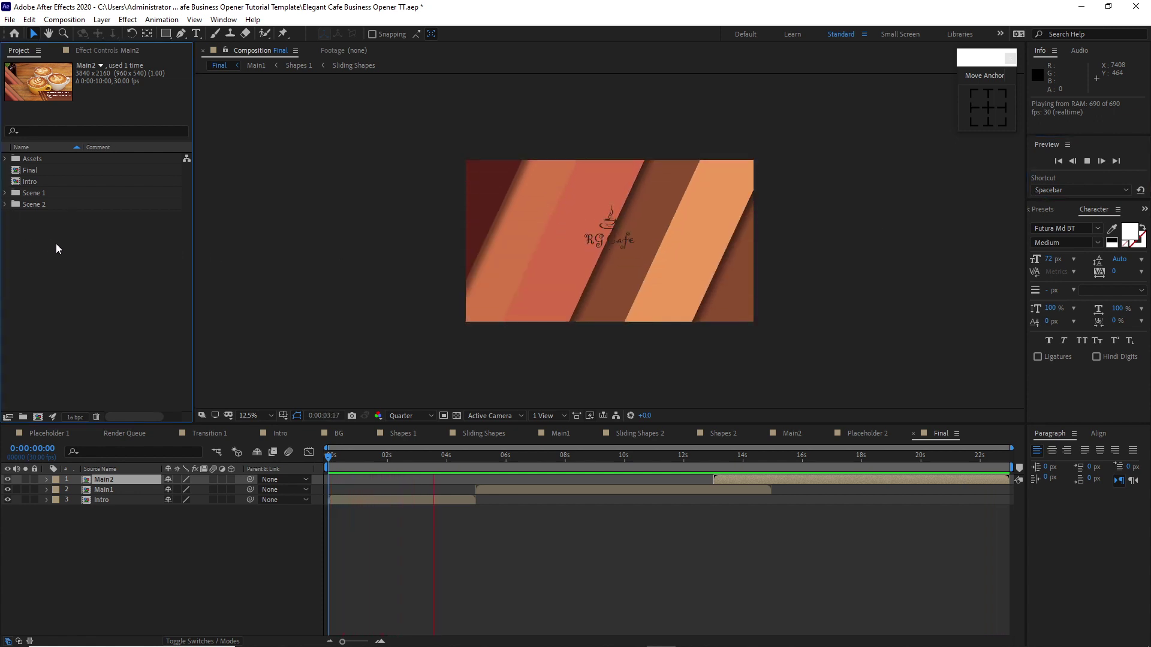